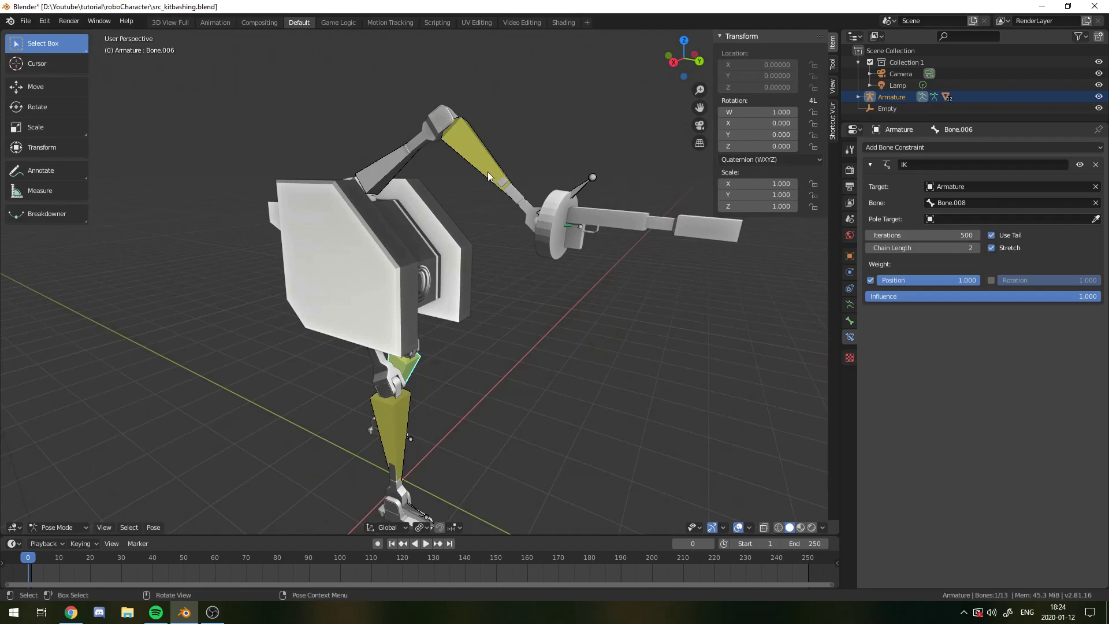
Step: Try rotating the yellow IK bone in the gun arm
{"action": "left_click", "coordinate": [488, 176]}
{"action": "middle_click_drag", "start_coordinate": [488, 176], "coordinate": [571, 296]}
{"action": "key", "text": "r"}
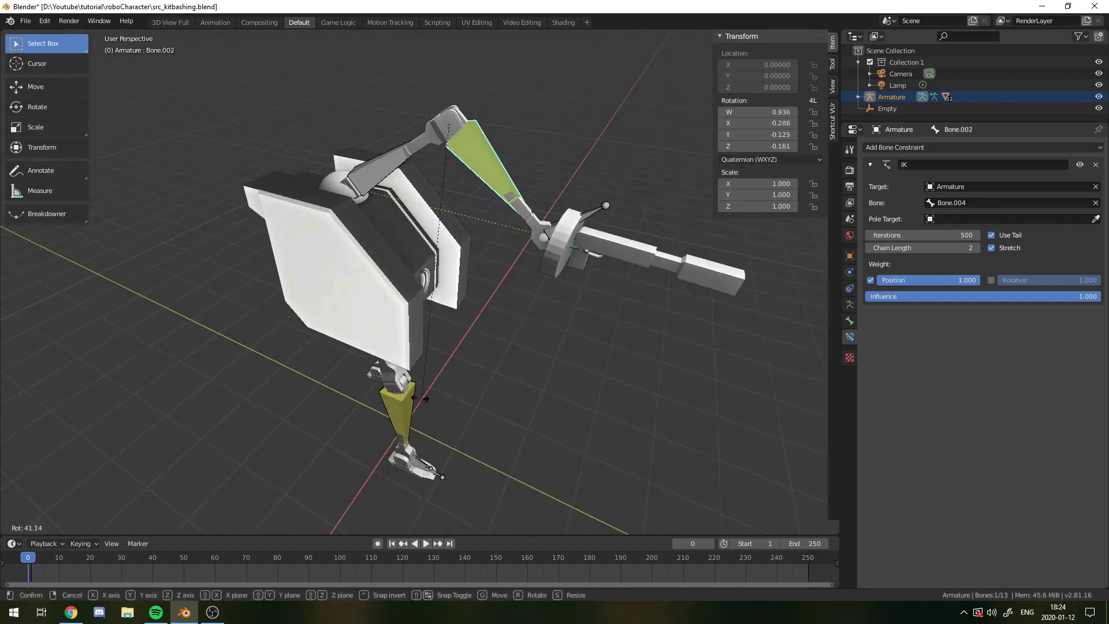
{"action": "key", "text": "Escape"}
Step: Test the leg rig by moving the foot's control bone up and down along the global Z axis
{"action": "left_click", "coordinate": [390, 404]}
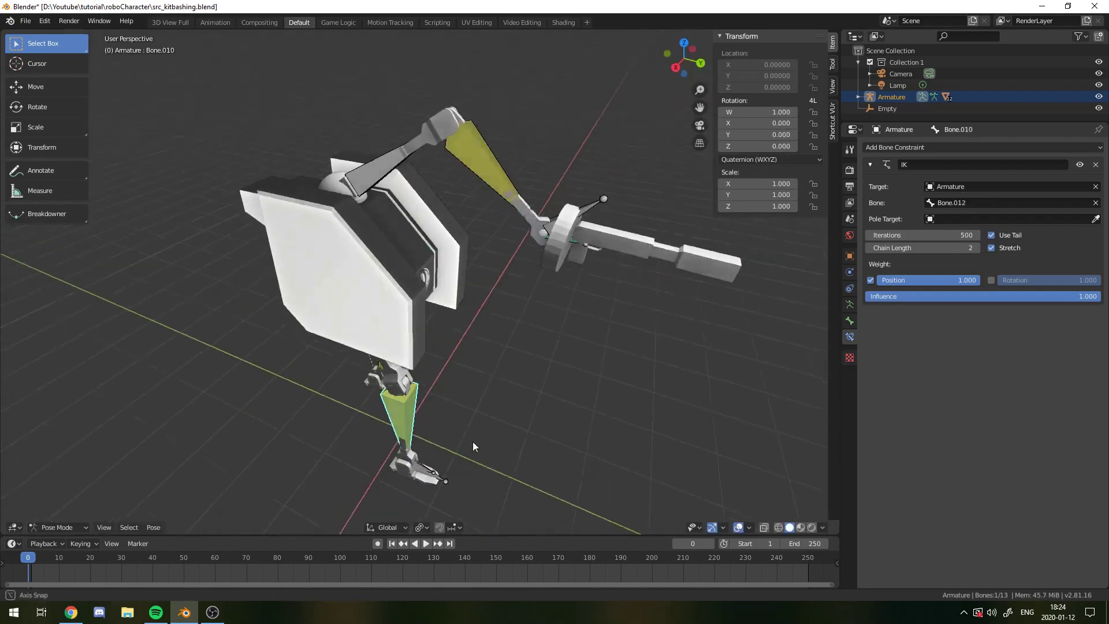
{"action": "middle_click_drag", "start_coordinate": [439, 448], "coordinate": [454, 381]}
{"action": "left_click", "coordinate": [453, 383]}
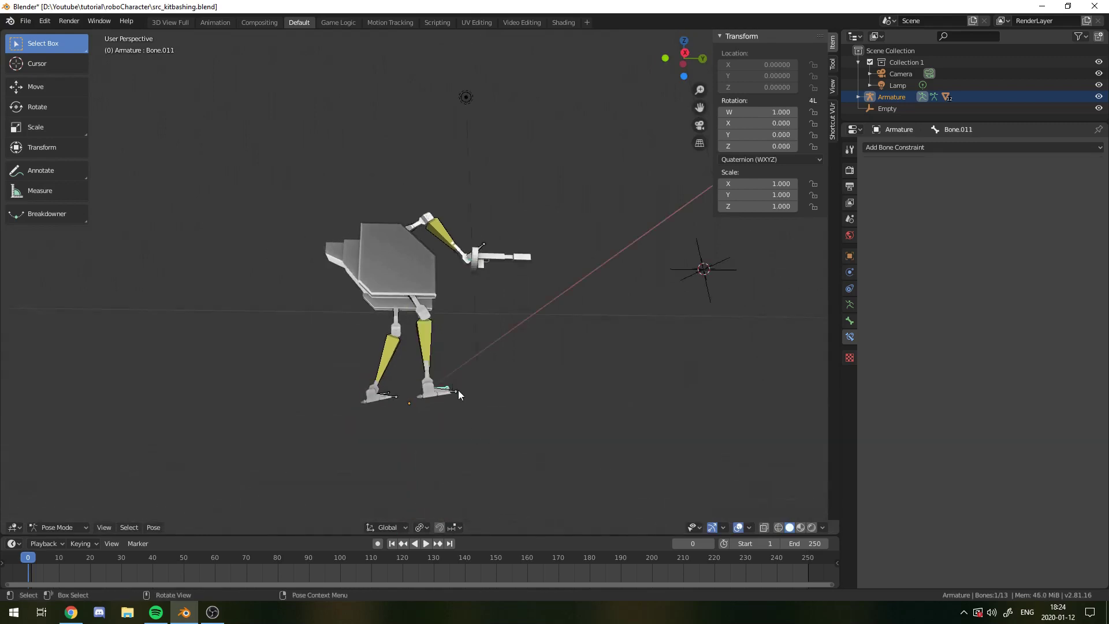
{"action": "key", "text": "g"}
{"action": "key", "text": "z"}
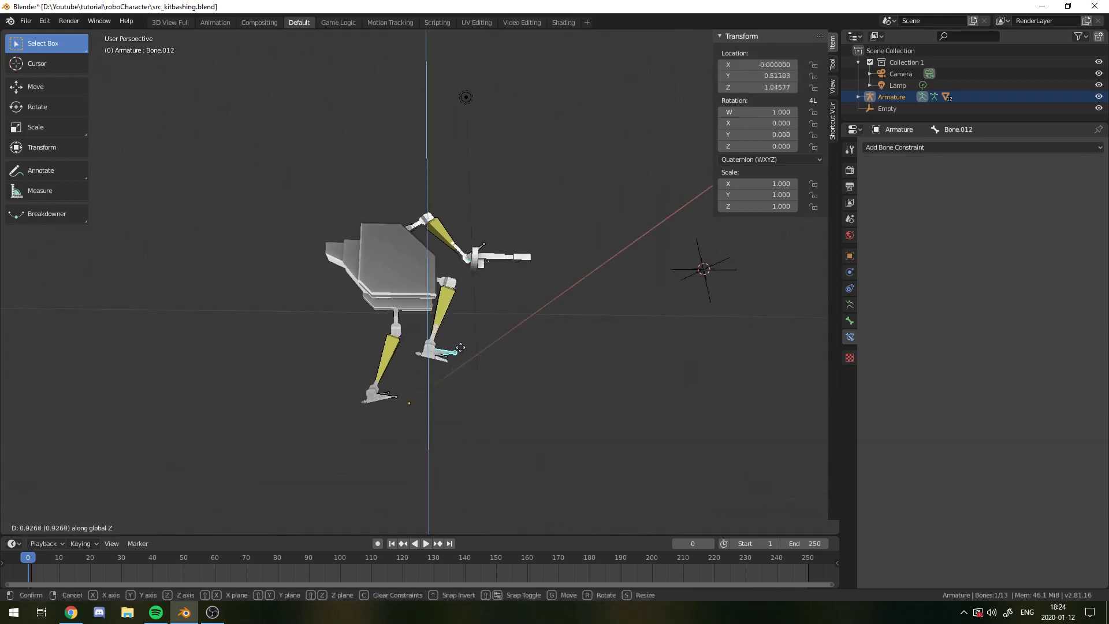
{"action": "left_click", "coordinate": [463, 349]}
{"action": "middle_click_drag", "start_coordinate": [466, 351], "coordinate": [446, 385]}
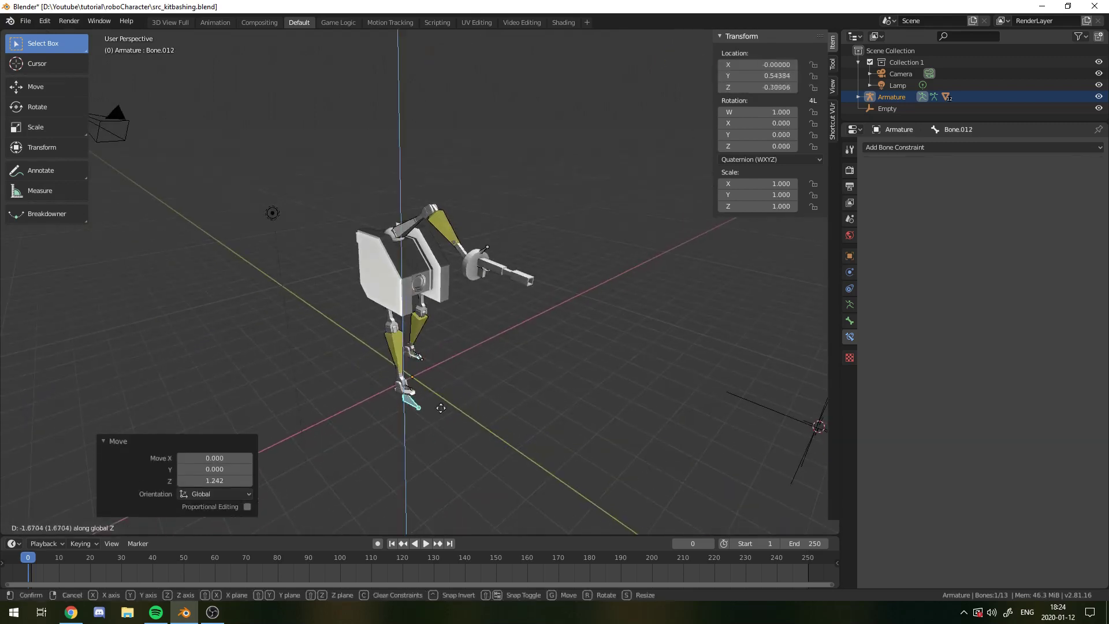
{"action": "left_click", "coordinate": [440, 406]}
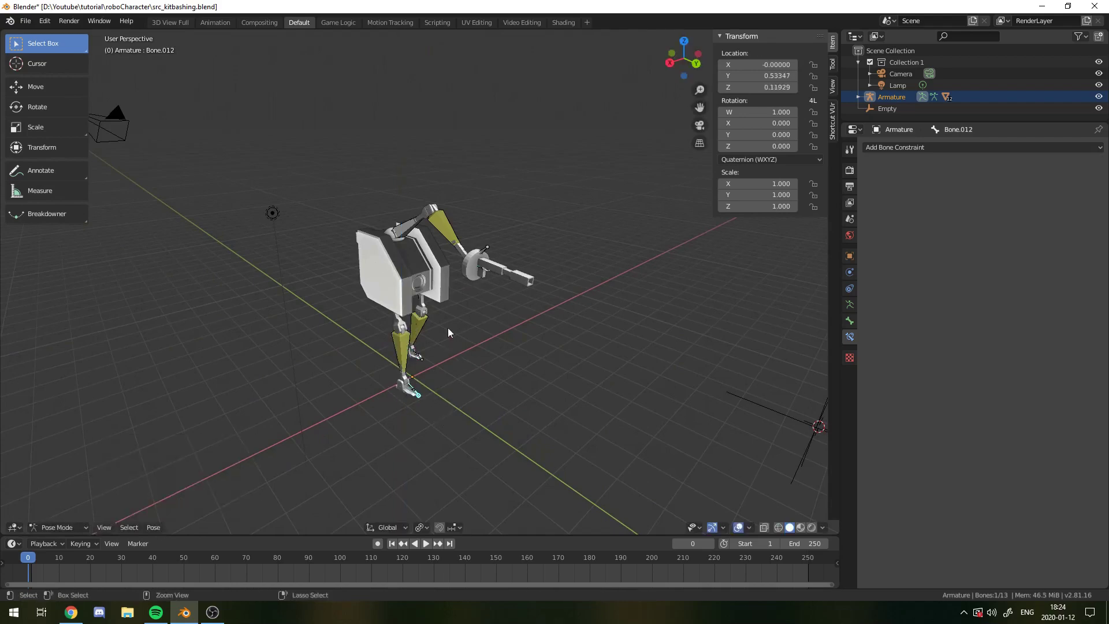
Step: Try hiding the yellow gun-arm bone on its own, and undo it
{"action": "scroll", "coordinate": [449, 324], "scroll_direction": "up", "scroll_amount": 3}
{"action": "left_click", "coordinate": [468, 192]}
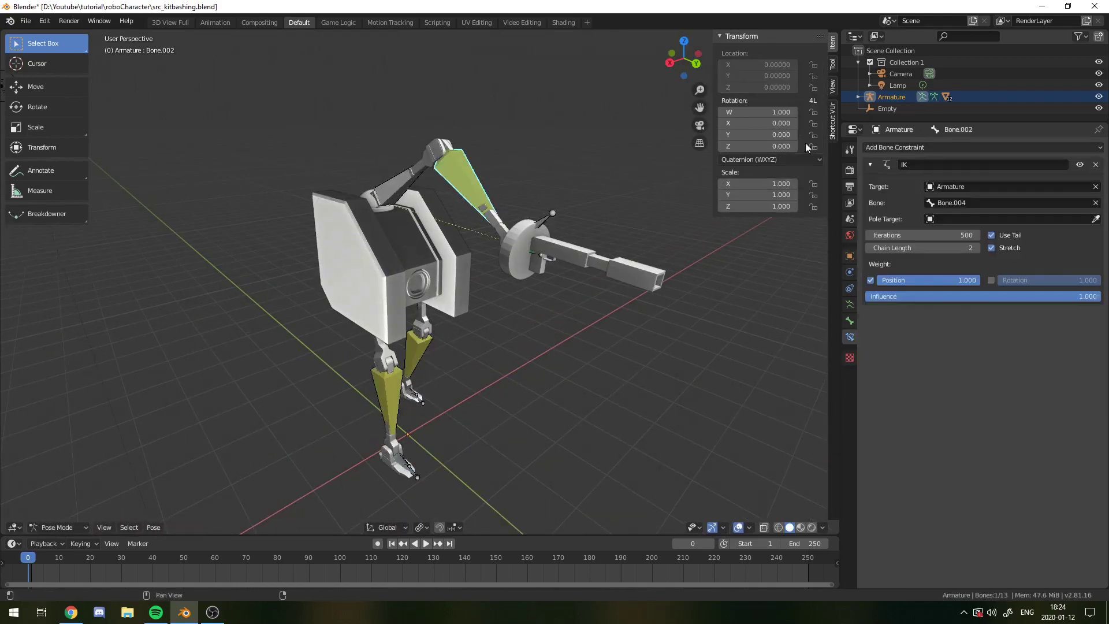
{"action": "key", "text": "h"}
{"action": "key", "text": "ctrl+z"}
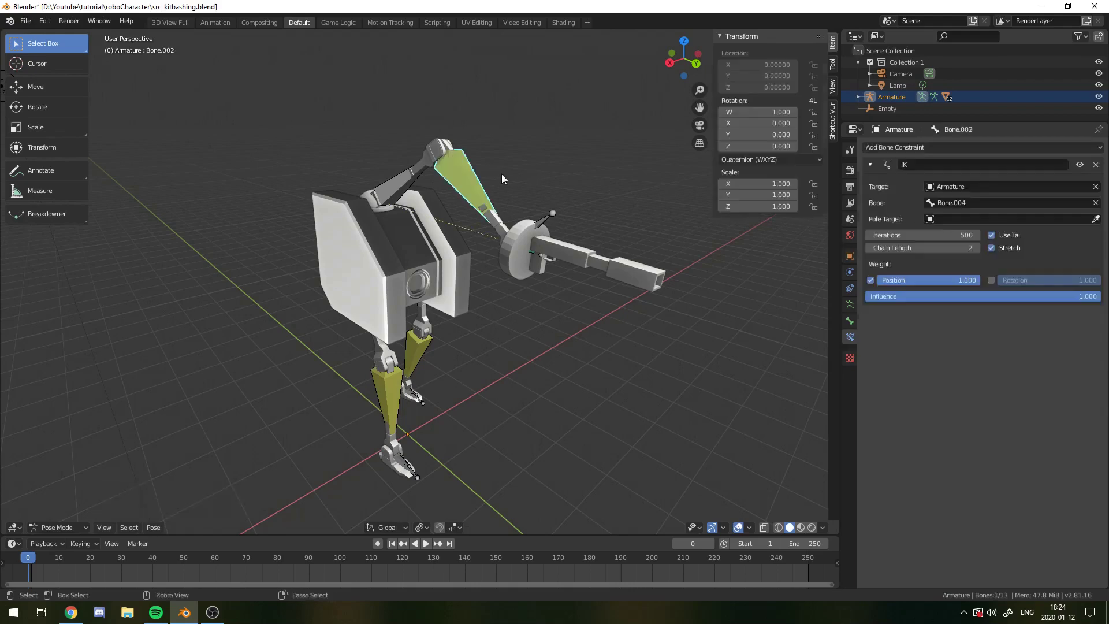
Step: Switch the armature from Pose Mode to Object Mode and hide the whole armature so only the robot meshes show
{"action": "key", "text": "a"}
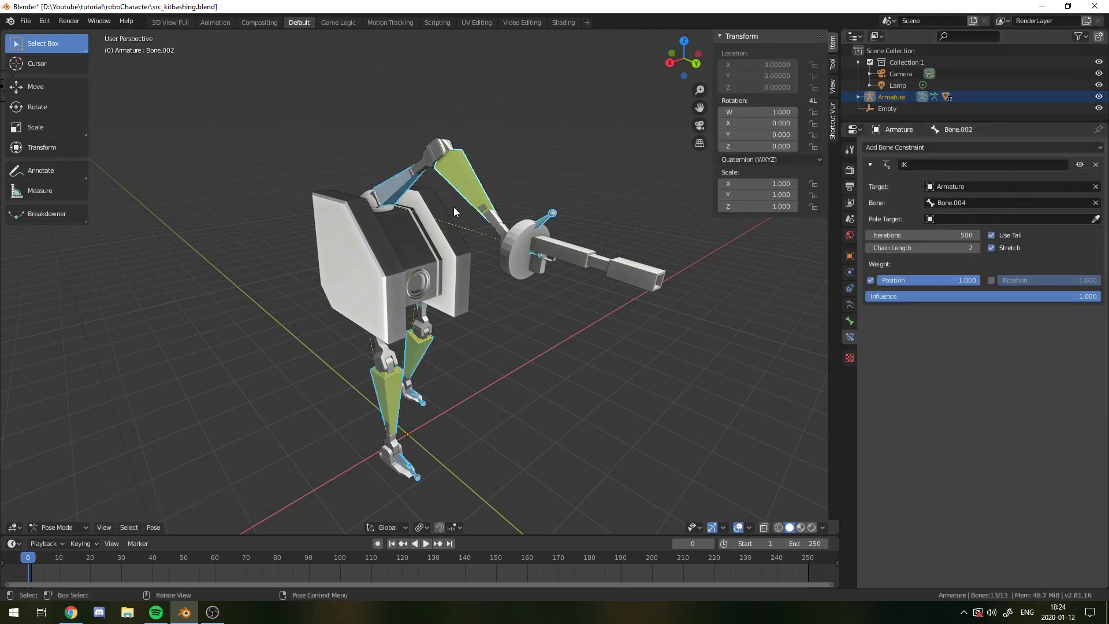
{"action": "key", "text": "ctrl+Tab"}
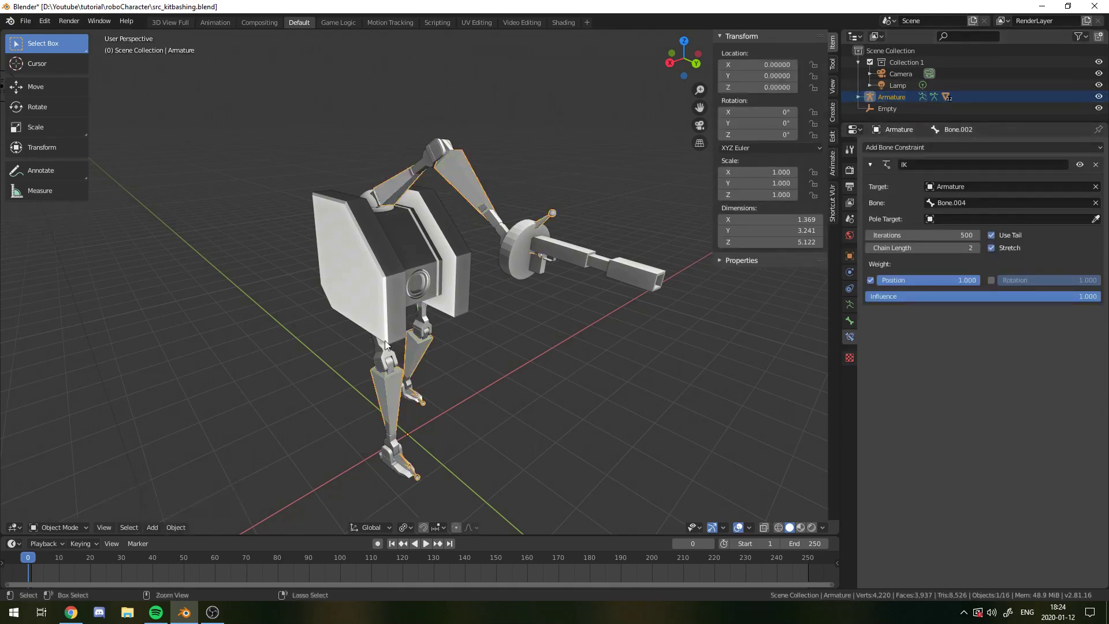
{"action": "scroll", "coordinate": [605, 251], "scroll_direction": "up", "scroll_amount": 8}
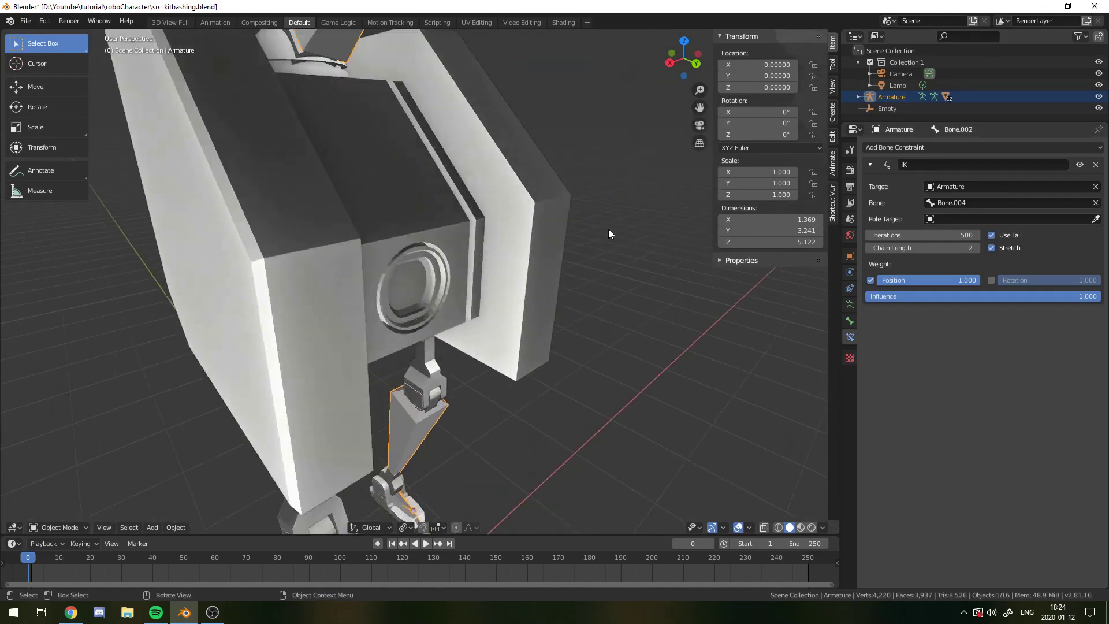
{"action": "scroll", "coordinate": [609, 229], "scroll_direction": "down", "scroll_amount": 2}
{"action": "key", "text": "h"}
{"action": "scroll", "coordinate": [609, 228], "scroll_direction": "up", "scroll_amount": 3}
{"action": "scroll", "coordinate": [609, 229], "scroll_direction": "down", "scroll_amount": 3}
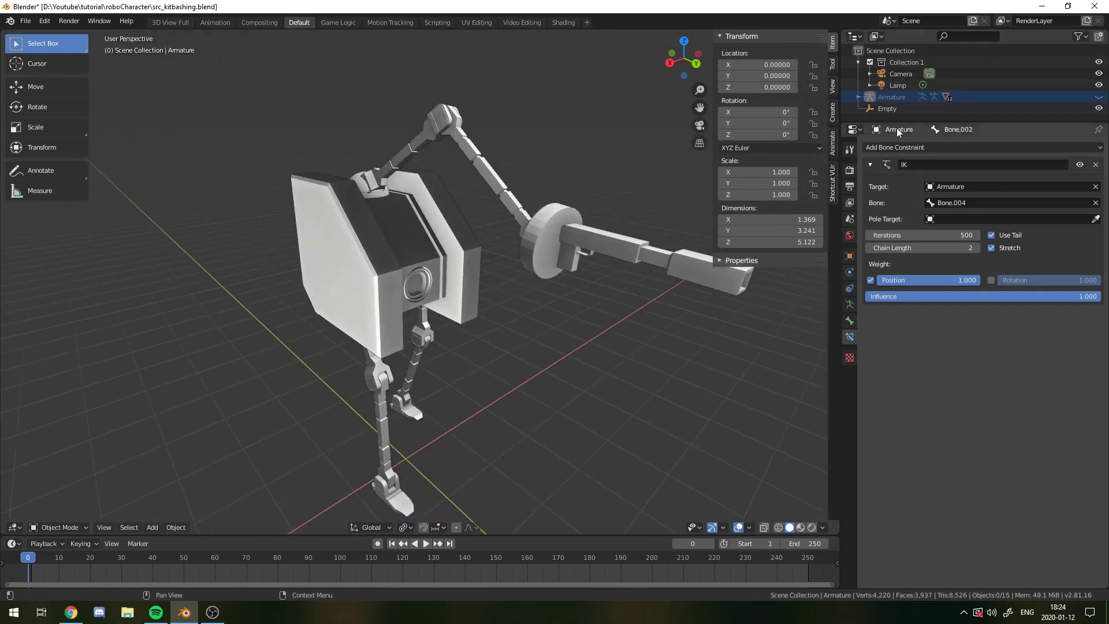
Step: Start the Shortcut VUr key display, return to the Item properties and hide the viewport sidebar
{"action": "left_click", "coordinate": [833, 173]}
{"action": "left_click", "coordinate": [773, 37]}
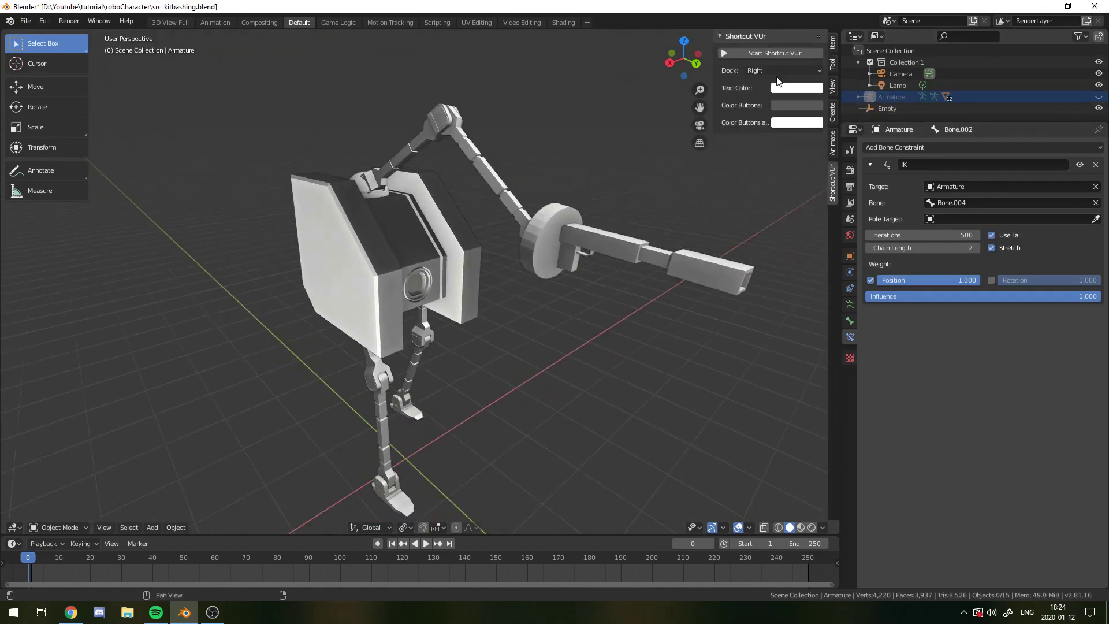
{"action": "left_click", "coordinate": [832, 44]}
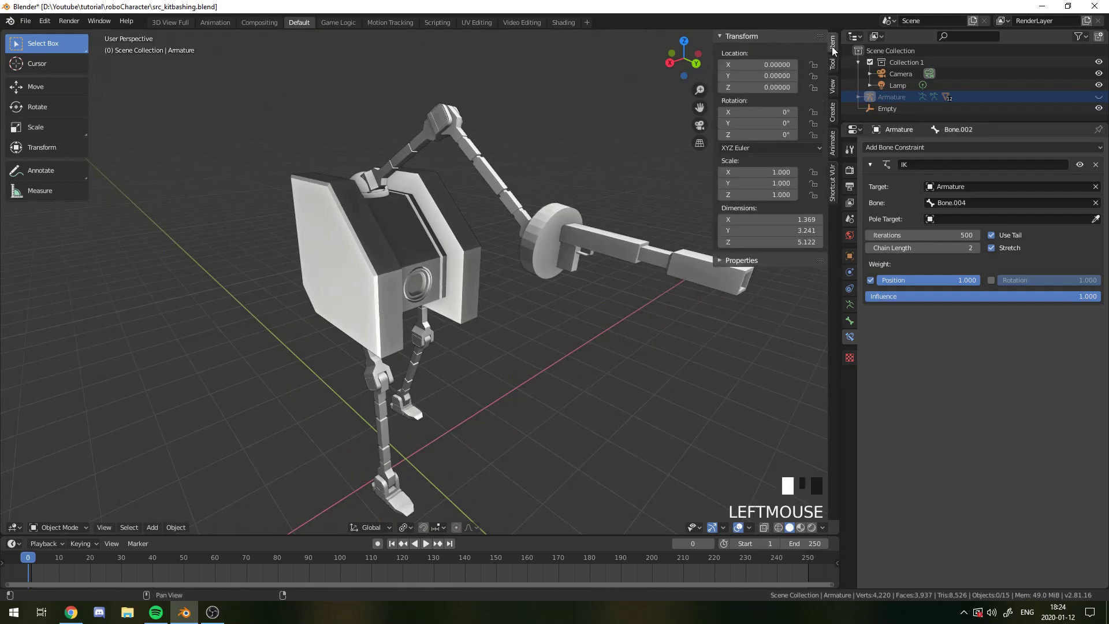
{"action": "scroll", "coordinate": [575, 150], "scroll_direction": "up", "scroll_amount": 1}
{"action": "scroll", "coordinate": [577, 150], "scroll_direction": "down", "scroll_amount": 2}
{"action": "key", "text": "n"}
{"action": "scroll", "coordinate": [572, 168], "scroll_direction": "up", "scroll_amount": 1}
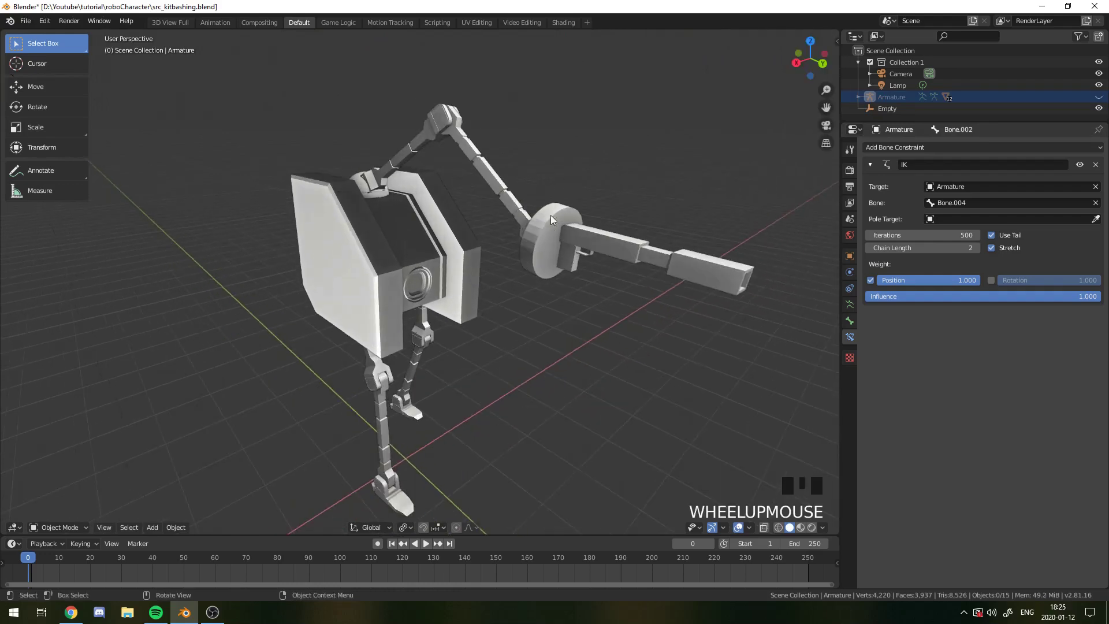
Step: Examine the robot's body, side panels and dome from the front, back, above and below
{"action": "middle_click_drag", "start_coordinate": [533, 303], "coordinate": [371, 290]}
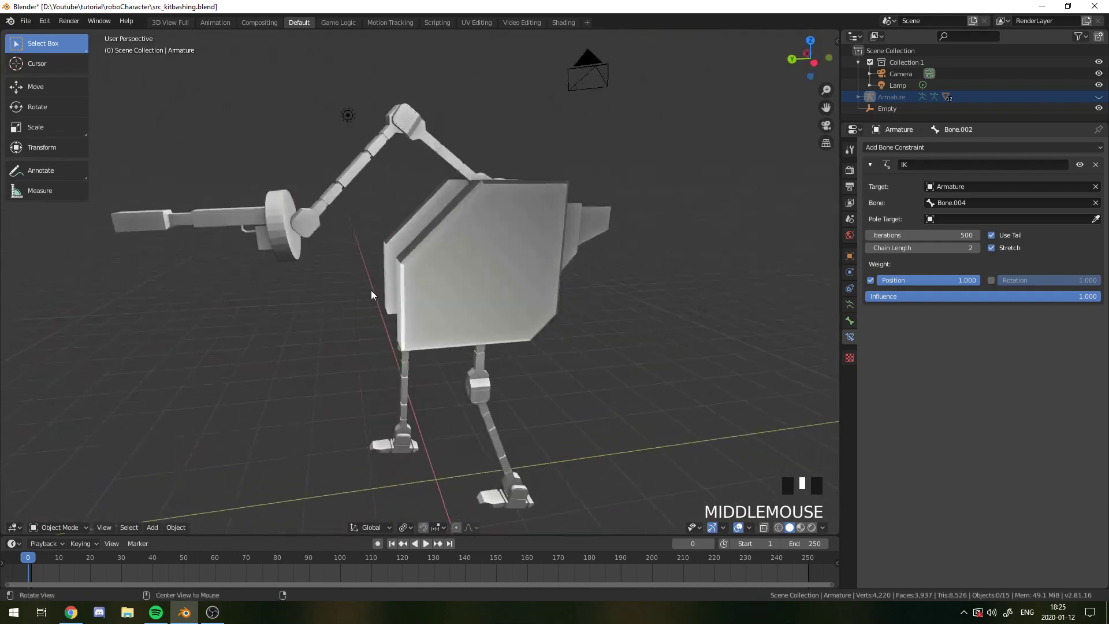
{"action": "scroll", "coordinate": [476, 271], "scroll_direction": "up", "scroll_amount": 3}
{"action": "middle_click_drag", "start_coordinate": [476, 271], "coordinate": [518, 299]}
{"action": "scroll", "coordinate": [517, 300], "scroll_direction": "down", "scroll_amount": 3}
{"action": "scroll", "coordinate": [497, 274], "scroll_direction": "up", "scroll_amount": 3}
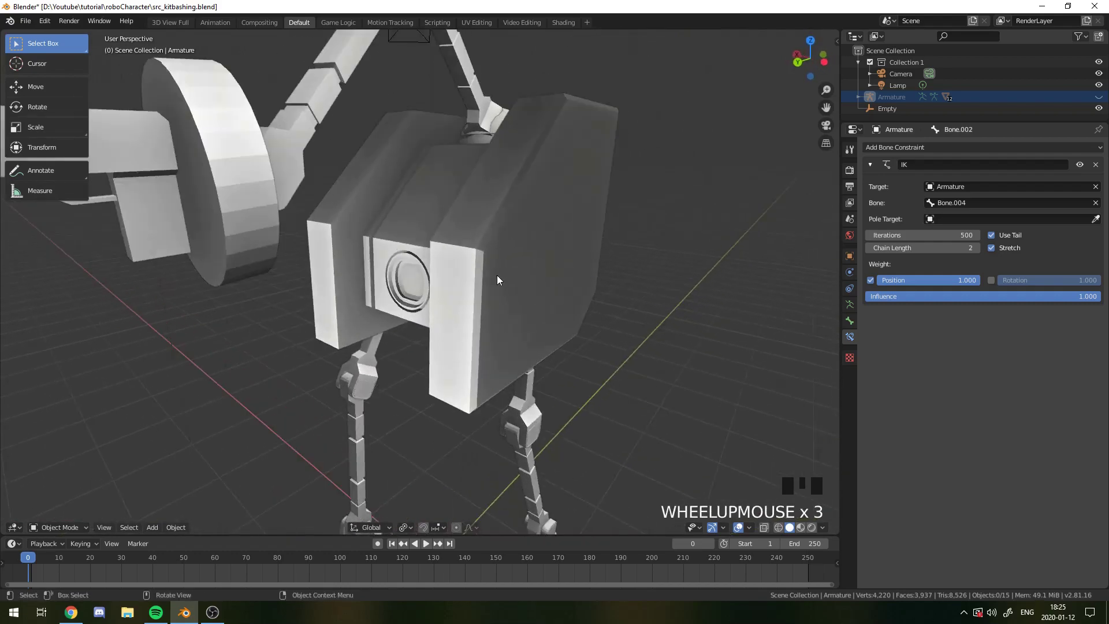
{"action": "mouse_move", "coordinate": [219, 619]}
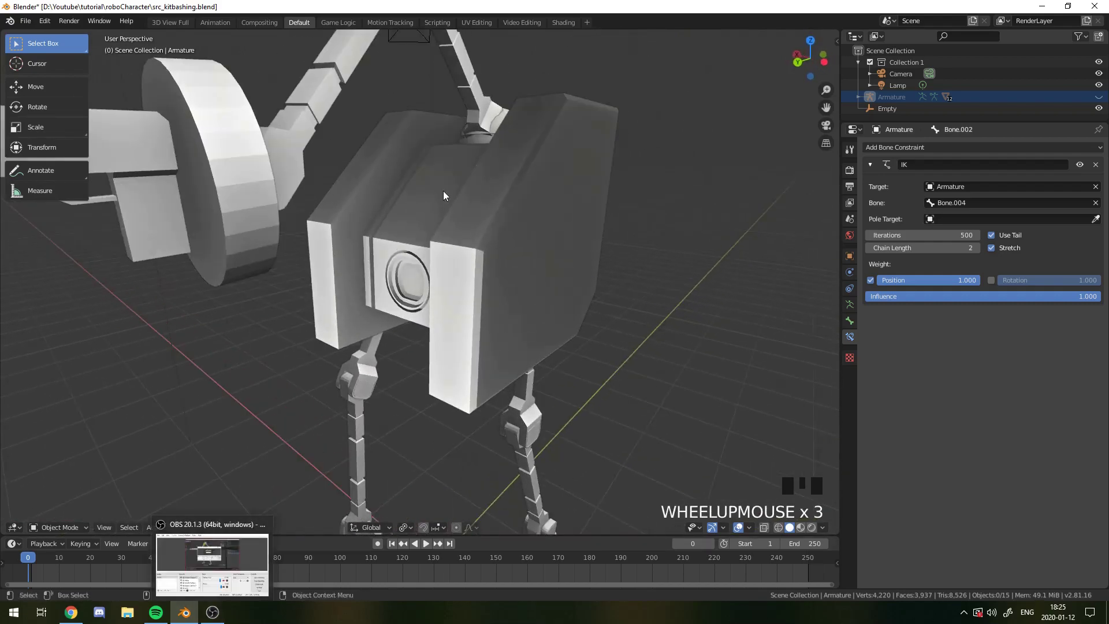
{"action": "scroll", "coordinate": [449, 185], "scroll_direction": "down", "scroll_amount": 2}
{"action": "scroll", "coordinate": [456, 191], "scroll_direction": "up", "scroll_amount": 2}
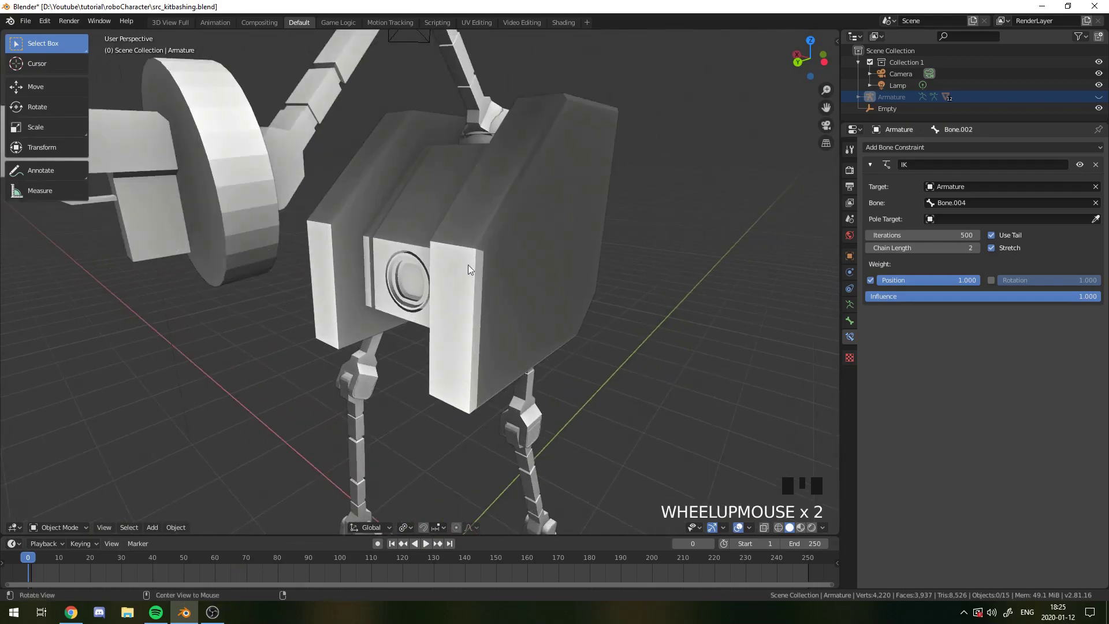
{"action": "middle_click_drag", "start_coordinate": [469, 266], "coordinate": [450, 279]}
{"action": "scroll", "coordinate": [449, 279], "scroll_direction": "down", "scroll_amount": 2}
{"action": "middle_click_drag", "start_coordinate": [516, 249], "coordinate": [407, 252]}
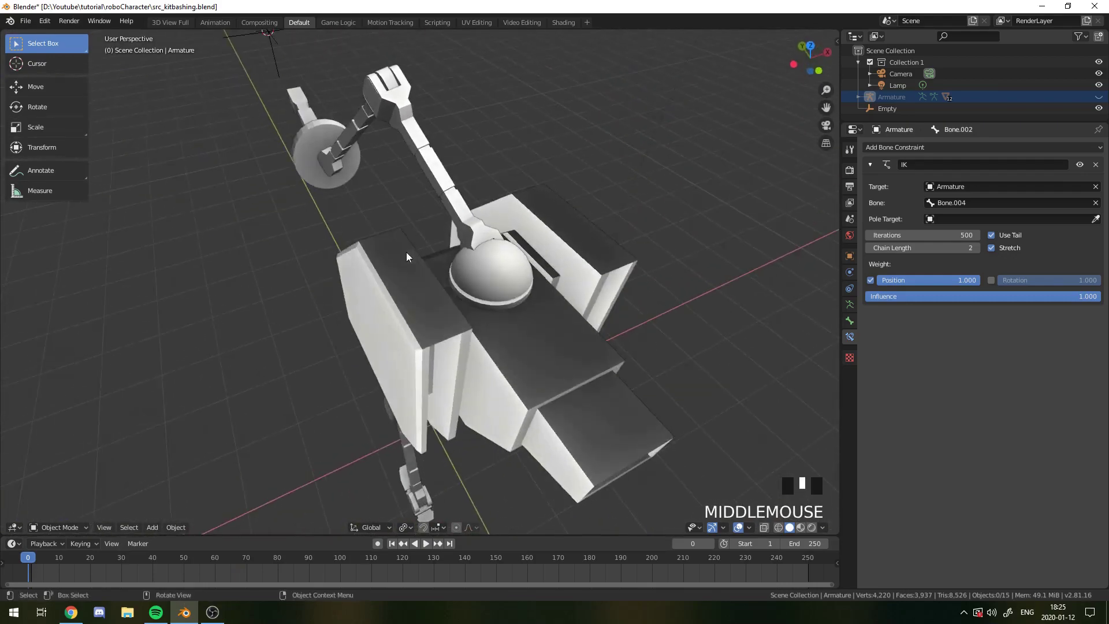
{"action": "scroll", "coordinate": [406, 252], "scroll_direction": "up", "scroll_amount": 2}
{"action": "middle_click_drag", "start_coordinate": [488, 296], "coordinate": [386, 268]}
{"action": "scroll", "coordinate": [392, 220], "scroll_direction": "up", "scroll_amount": 2}
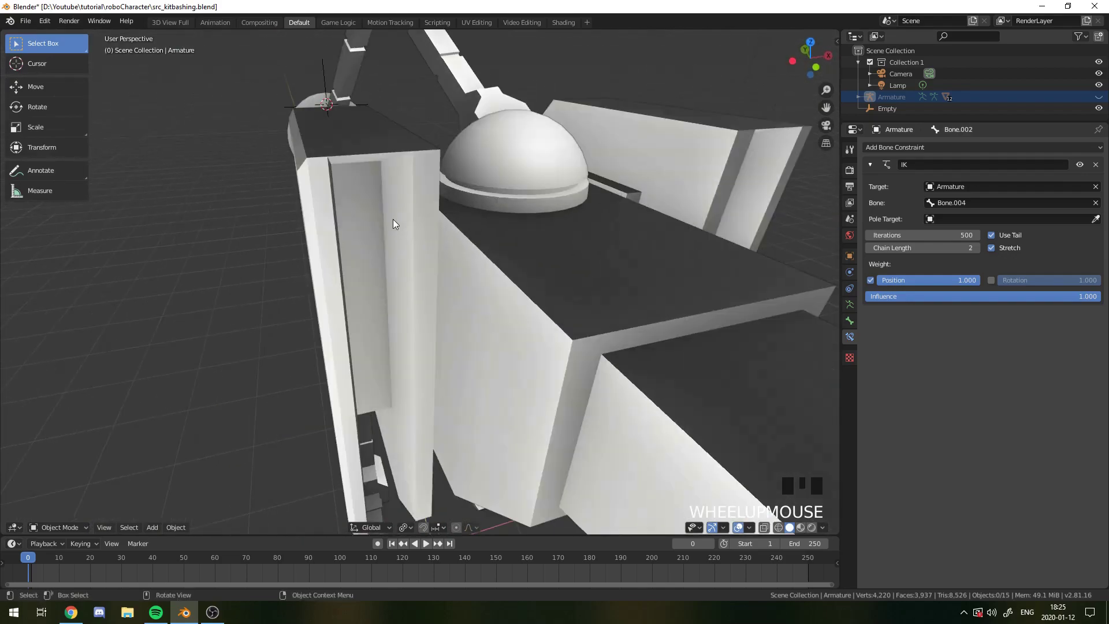
{"action": "middle_click_drag", "start_coordinate": [393, 224], "coordinate": [649, 274]}
{"action": "scroll", "coordinate": [559, 257], "scroll_direction": "down", "scroll_amount": 2}
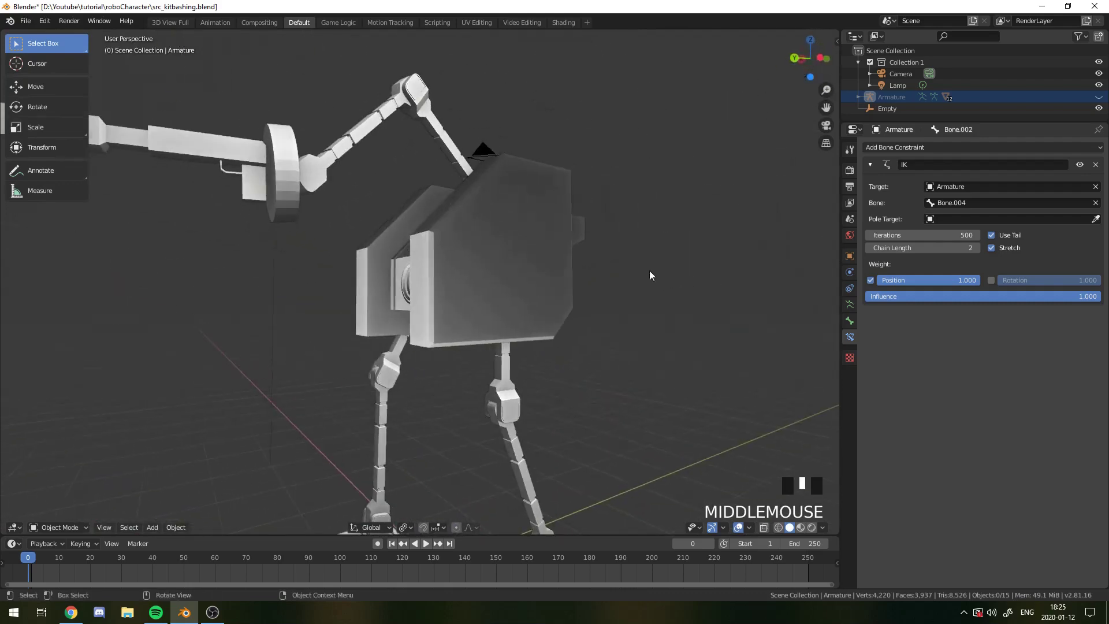
{"action": "scroll", "coordinate": [454, 257], "scroll_direction": "up", "scroll_amount": 2}
{"action": "middle_click_drag", "start_coordinate": [454, 257], "coordinate": [595, 230]}
{"action": "scroll", "coordinate": [552, 237], "scroll_direction": "up", "scroll_amount": 1}
{"action": "scroll", "coordinate": [552, 235], "scroll_direction": "up", "scroll_amount": 1}
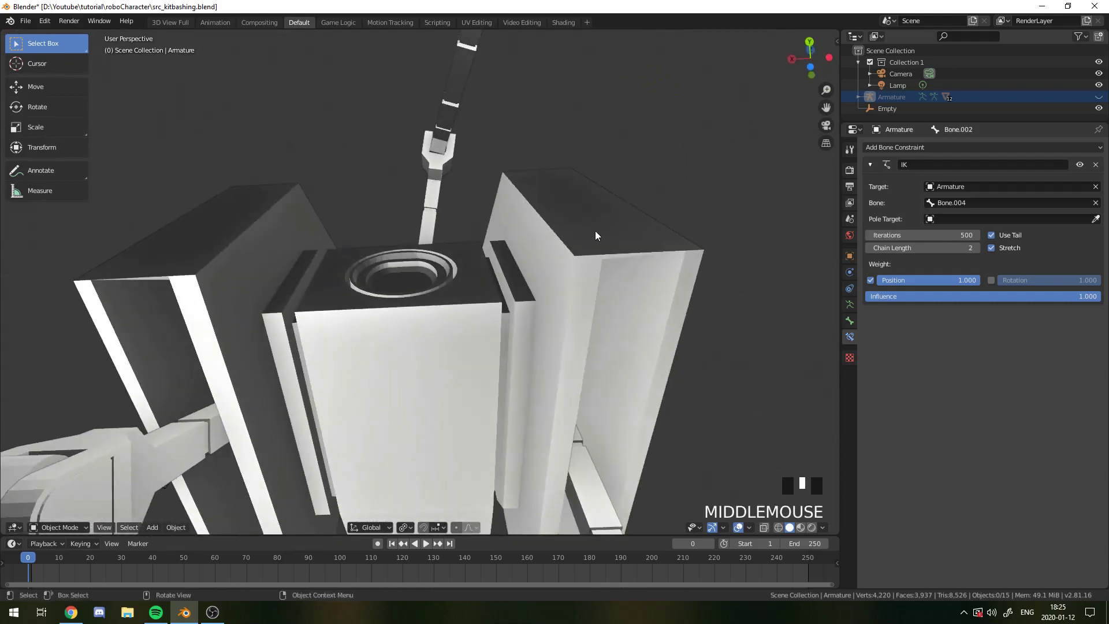
Step: Examine the body mesh's side panels and open edges in Edit Mode, and the whole body in Object Mode
{"action": "left_click", "coordinate": [652, 255]}
{"action": "key", "text": "Tab"}
{"action": "scroll", "coordinate": [650, 255], "scroll_direction": "down", "scroll_amount": 2}
{"action": "middle_click_drag", "start_coordinate": [649, 255], "coordinate": [191, 509]}
{"action": "scroll", "coordinate": [595, 270], "scroll_direction": "up", "scroll_amount": 1}
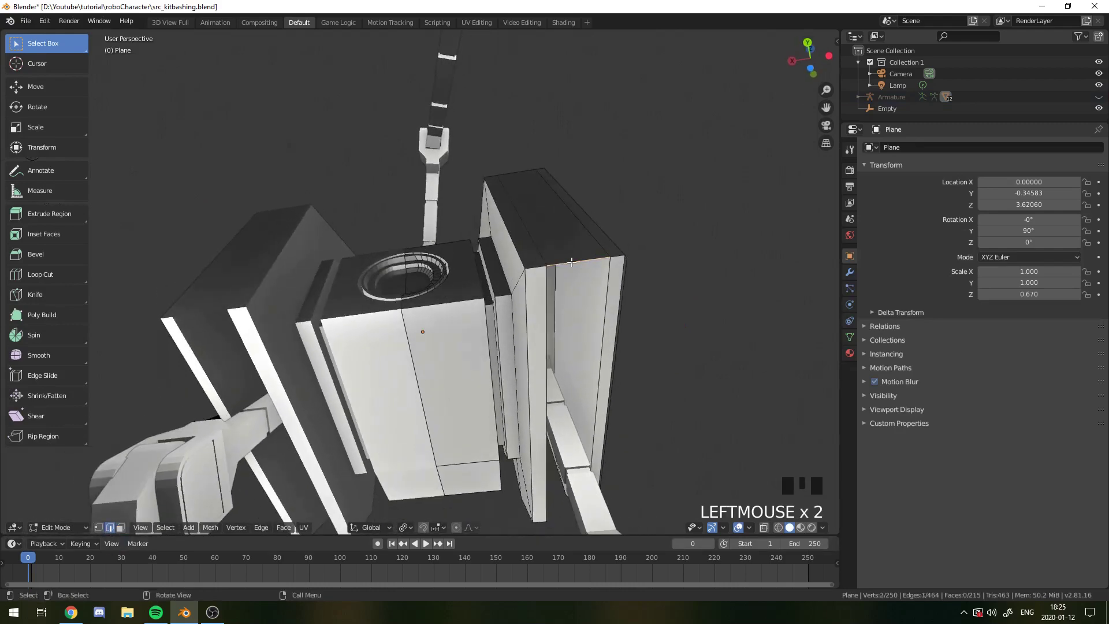
{"action": "middle_click_drag", "start_coordinate": [571, 262], "coordinate": [585, 288]}
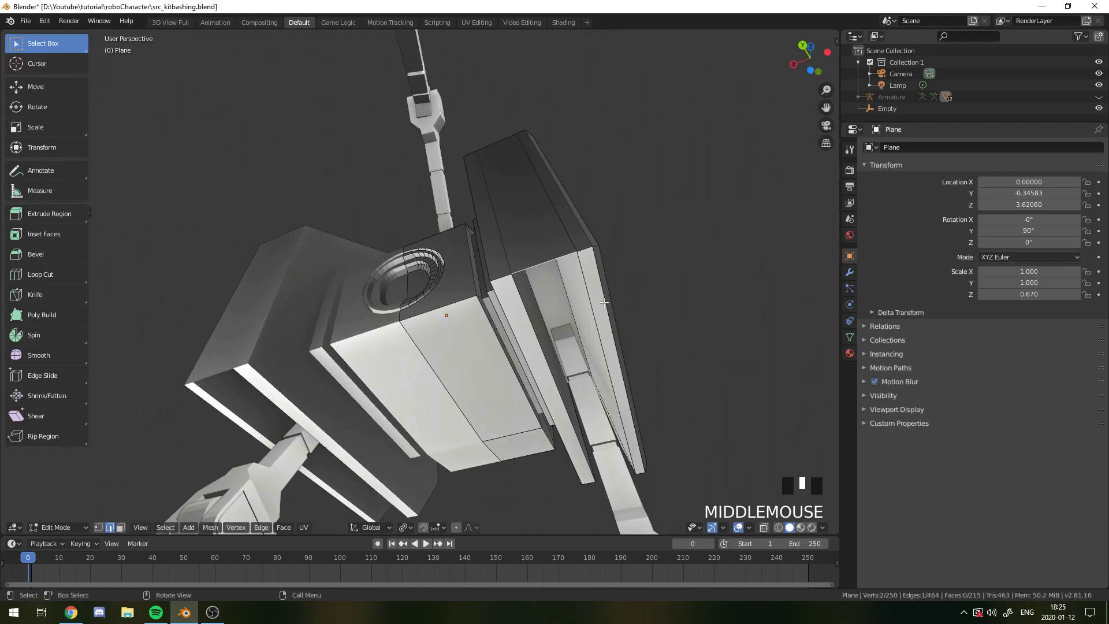
{"action": "scroll", "coordinate": [582, 244], "scroll_direction": "up", "scroll_amount": 2}
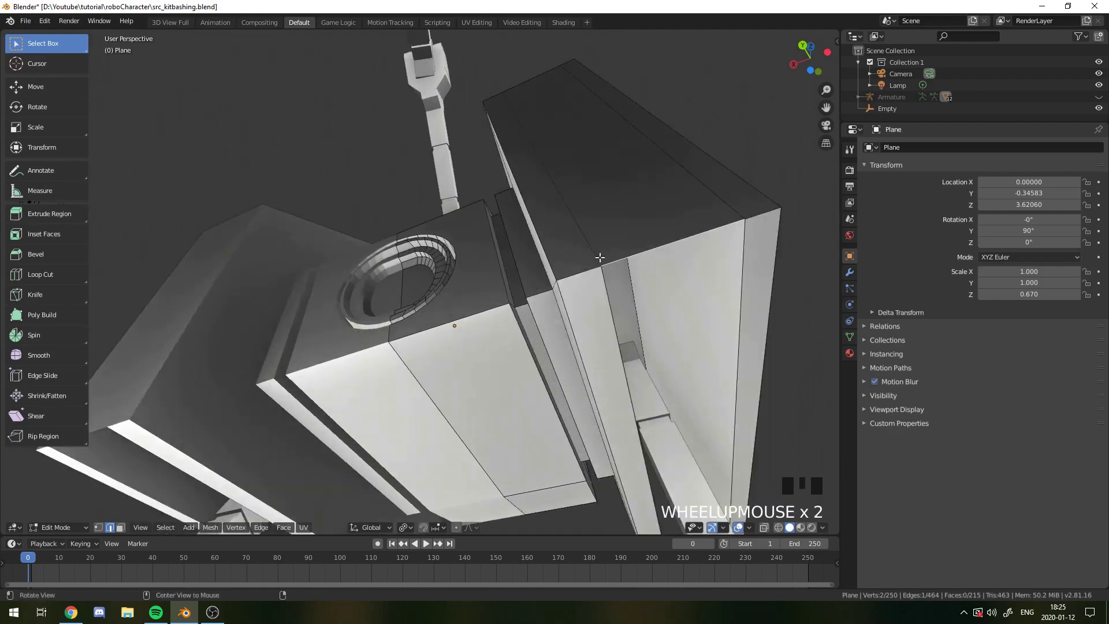
{"action": "scroll", "coordinate": [636, 278], "scroll_direction": "down", "scroll_amount": 3}
{"action": "middle_click_drag", "start_coordinate": [604, 235], "coordinate": [483, 385]}
{"action": "scroll", "coordinate": [537, 327], "scroll_direction": "up", "scroll_amount": 2}
{"action": "scroll", "coordinate": [578, 333], "scroll_direction": "down", "scroll_amount": 3}
{"action": "scroll", "coordinate": [491, 380], "scroll_direction": "down", "scroll_amount": 3}
{"action": "key", "text": "Tab"}
{"action": "key", "text": "Tab"}
{"action": "key", "text": "Tab"}
{"action": "middle_click_drag", "start_coordinate": [587, 256], "coordinate": [525, 248]}
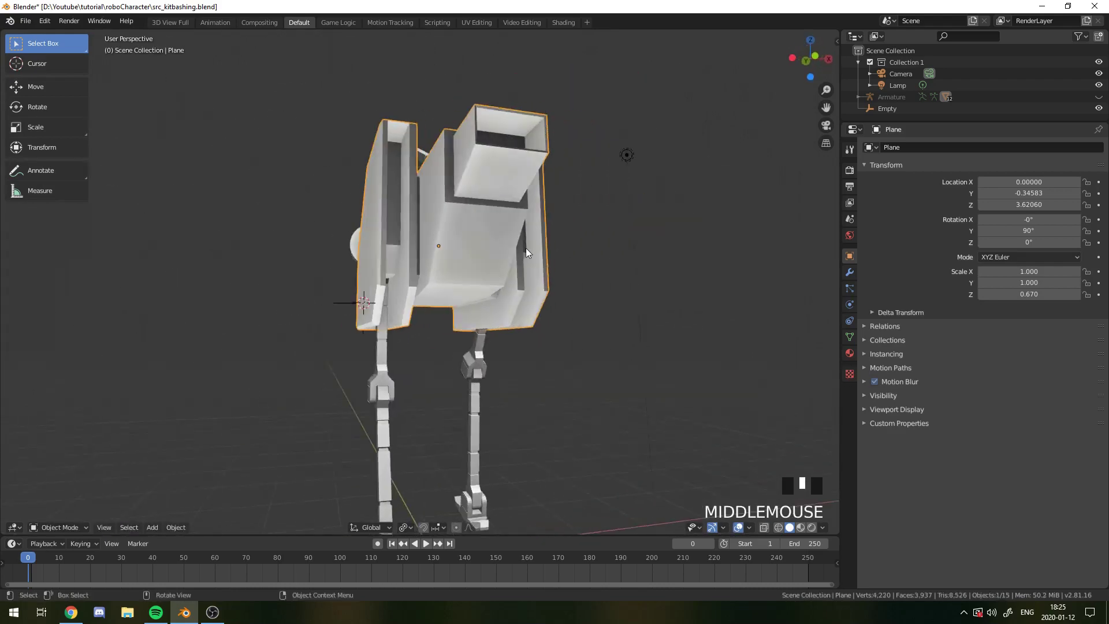
{"action": "scroll", "coordinate": [526, 248], "scroll_direction": "up", "scroll_amount": 2}
{"action": "scroll", "coordinate": [427, 295], "scroll_direction": "down", "scroll_amount": 1}
{"action": "mouse_move", "coordinate": [427, 298]}
{"action": "middle_mouse_down"}
{"action": "mouse_move", "coordinate": [396, 359]}
{"action": "mouse_move", "coordinate": [490, 261]}
{"action": "mouse_move", "coordinate": [604, 312]}
{"action": "mouse_move", "coordinate": [739, 295]}
{"action": "mouse_move", "coordinate": [456, 355]}
{"action": "mouse_move", "coordinate": [487, 216]}
{"action": "mouse_move", "coordinate": [444, 250]}
{"action": "mouse_move", "coordinate": [447, 262]}
{"action": "middle_mouse_up"}
{"action": "scroll", "coordinate": [544, 286], "scroll_direction": "down", "scroll_amount": 4}
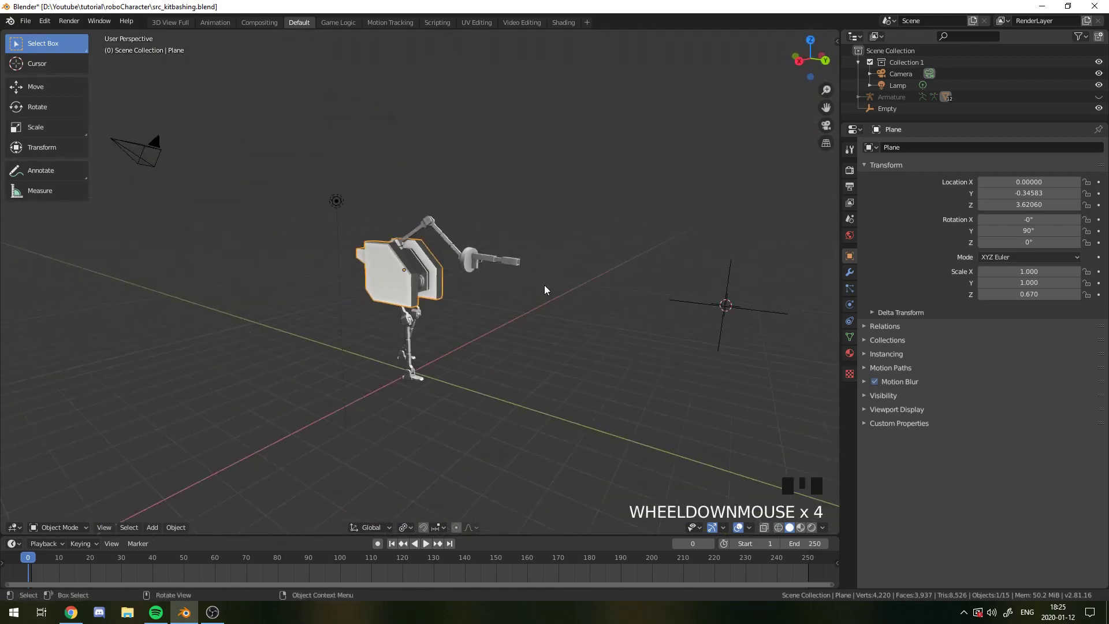
Step: Try moving the Empty along the global Z axis to test how the gun follows it
{"action": "left_click", "coordinate": [710, 304]}
{"action": "key", "text": "g"}
{"action": "key", "text": "z"}
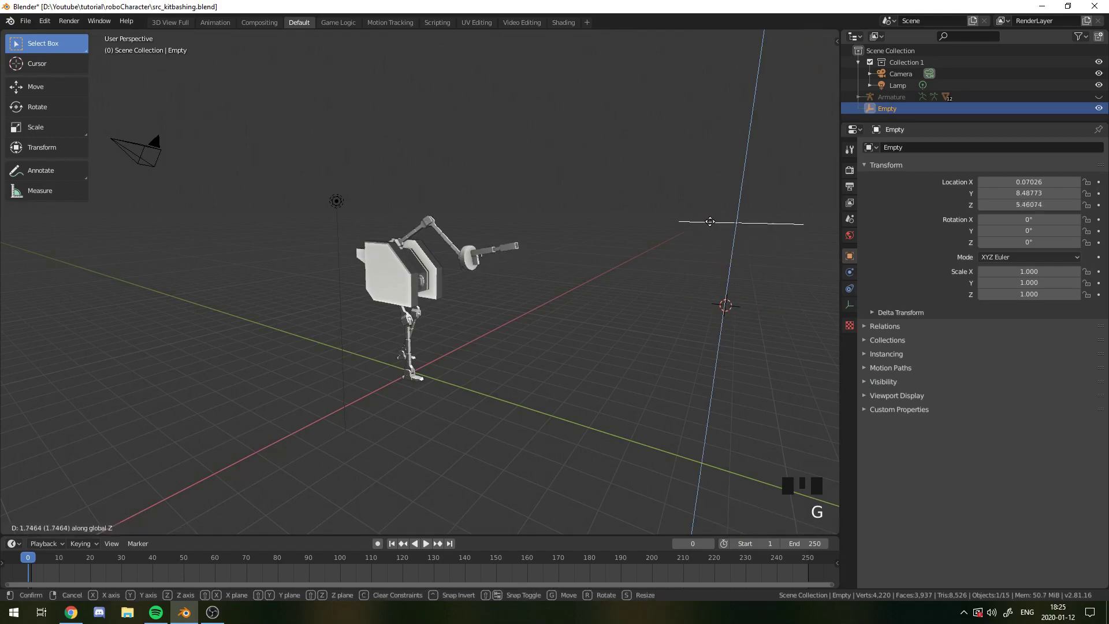
{"action": "key", "text": "Escape"}
Step: Examine how both upper leg pieces fit between the body's side panels, selecting each leg piece in turn
{"action": "scroll", "coordinate": [449, 396], "scroll_direction": "up", "scroll_amount": 5}
{"action": "middle_click_drag", "start_coordinate": [449, 396], "coordinate": [527, 427]}
{"action": "scroll", "coordinate": [526, 426], "scroll_direction": "down", "scroll_amount": 5}
{"action": "middle_click_drag", "start_coordinate": [470, 367], "coordinate": [290, 431]}
{"action": "scroll", "coordinate": [534, 289], "scroll_direction": "down", "scroll_amount": 4}
{"action": "scroll", "coordinate": [488, 351], "scroll_direction": "up", "scroll_amount": 3}
{"action": "left_click", "coordinate": [545, 387]}
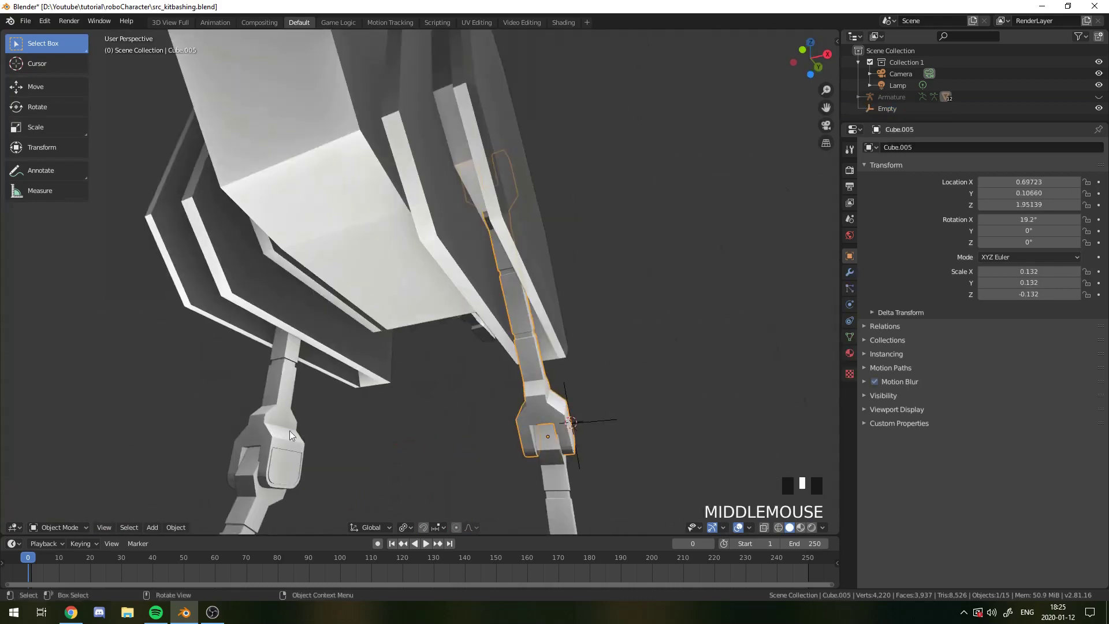
{"action": "left_click", "coordinate": [292, 425]}
{"action": "scroll", "coordinate": [441, 455], "scroll_direction": "down", "scroll_amount": 5}
{"action": "scroll", "coordinate": [442, 455], "scroll_direction": "up", "scroll_amount": 4}
{"action": "middle_click_drag", "start_coordinate": [442, 456], "coordinate": [522, 382]}
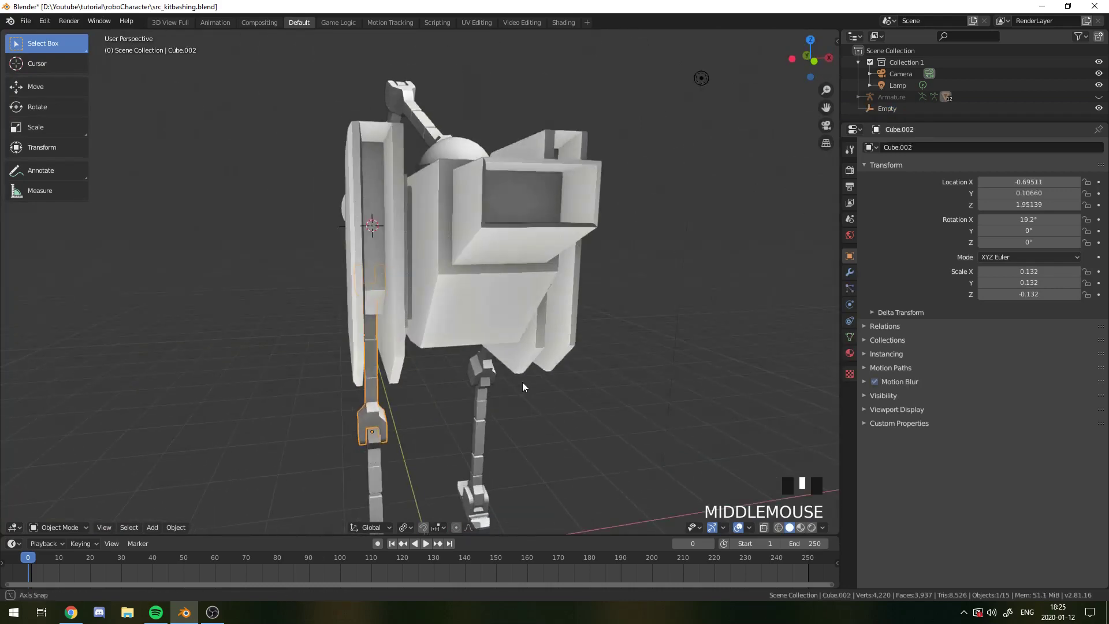
{"action": "scroll", "coordinate": [382, 220], "scroll_direction": "up", "scroll_amount": 2}
{"action": "middle_click_drag", "start_coordinate": [364, 175], "coordinate": [362, 325]}
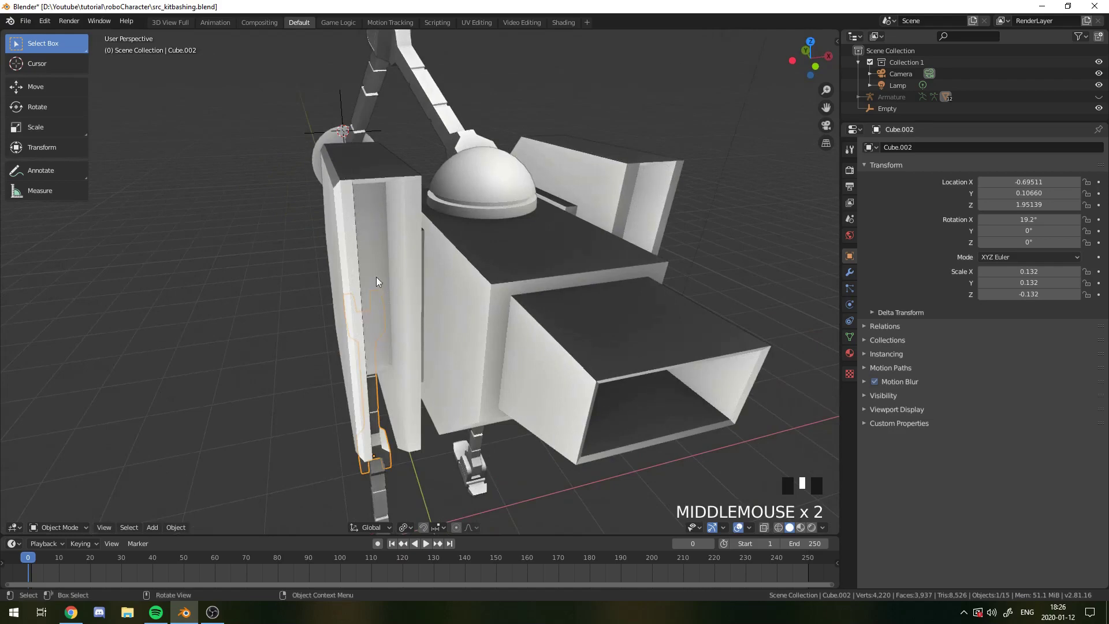
{"action": "middle_click_drag", "start_coordinate": [357, 365], "coordinate": [577, 177]}
{"action": "scroll", "coordinate": [577, 176], "scroll_direction": "down", "scroll_amount": 2}
{"action": "scroll", "coordinate": [390, 102], "scroll_direction": "up", "scroll_amount": 1}
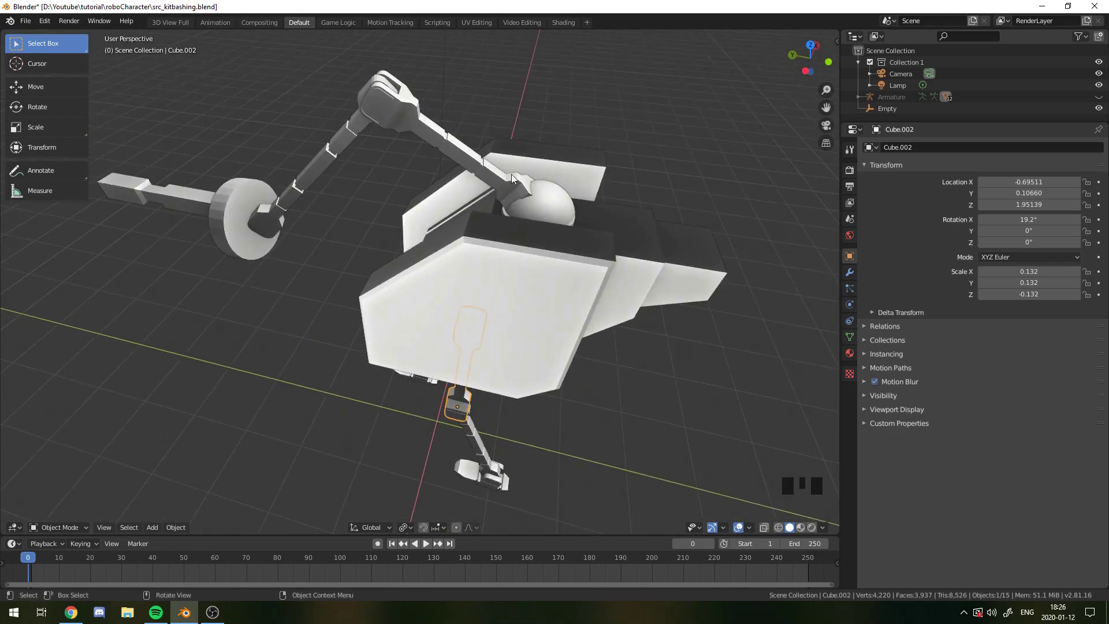
Step: Examine the body mesh from above, the side and the front, with all its geometry selected in Edit Mode
{"action": "middle_click_drag", "start_coordinate": [646, 234], "coordinate": [601, 312]}
{"action": "left_click", "coordinate": [600, 312]}
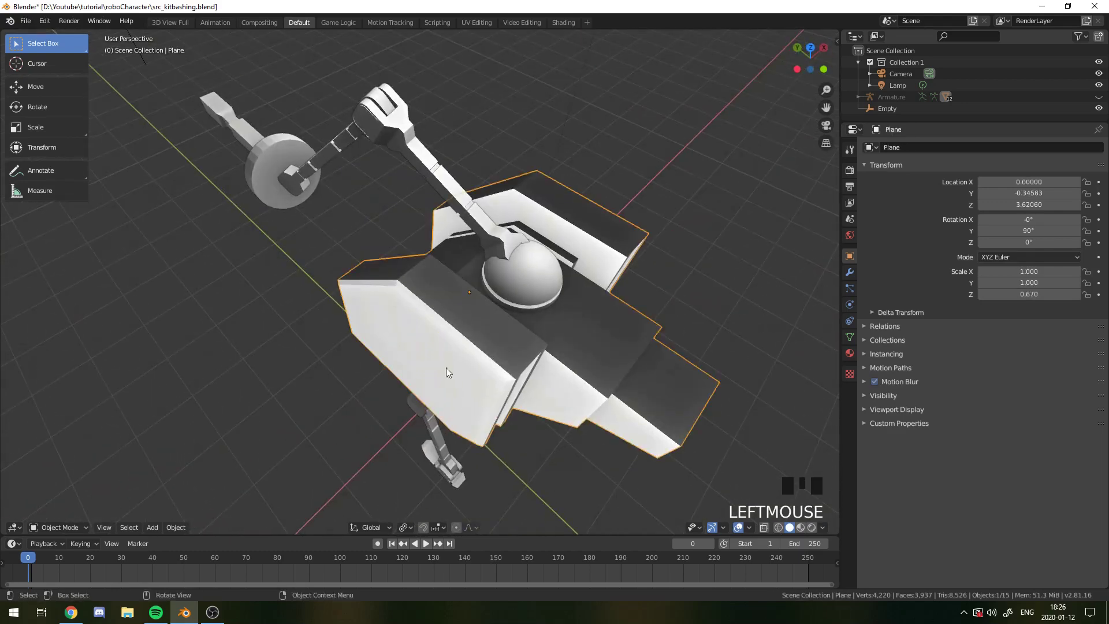
{"action": "middle_click_drag", "start_coordinate": [446, 367], "coordinate": [514, 307]}
{"action": "key", "text": "Tab"}
{"action": "key", "text": "a"}
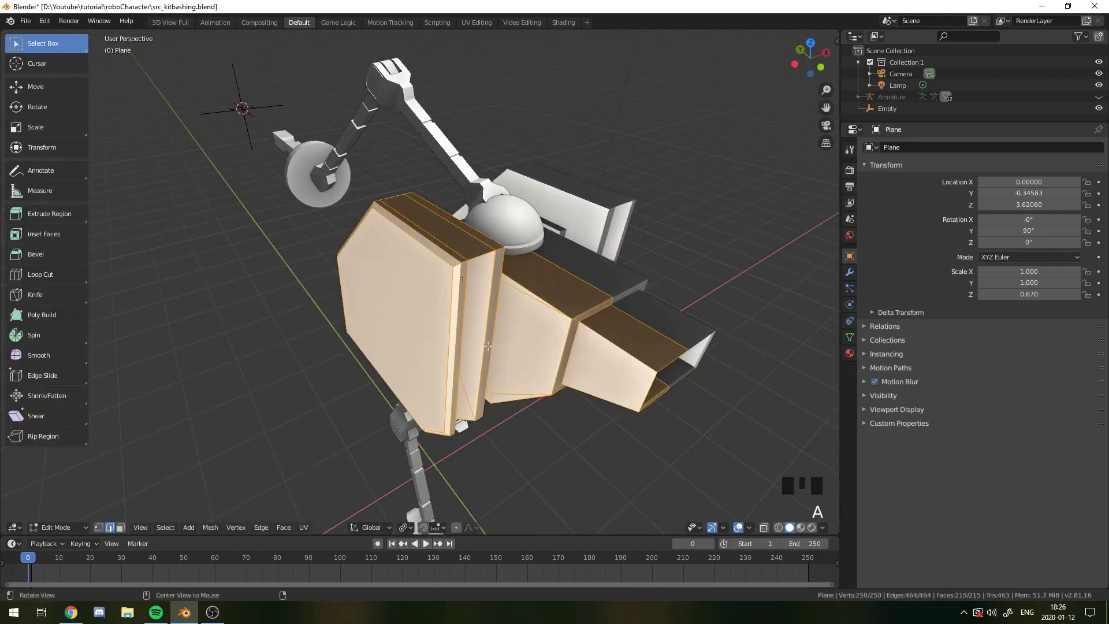
{"action": "middle_click_drag", "start_coordinate": [488, 345], "coordinate": [479, 335]}
{"action": "scroll", "coordinate": [479, 335], "scroll_direction": "up", "scroll_amount": 8}
{"action": "scroll", "coordinate": [478, 273], "scroll_direction": "down", "scroll_amount": 6}
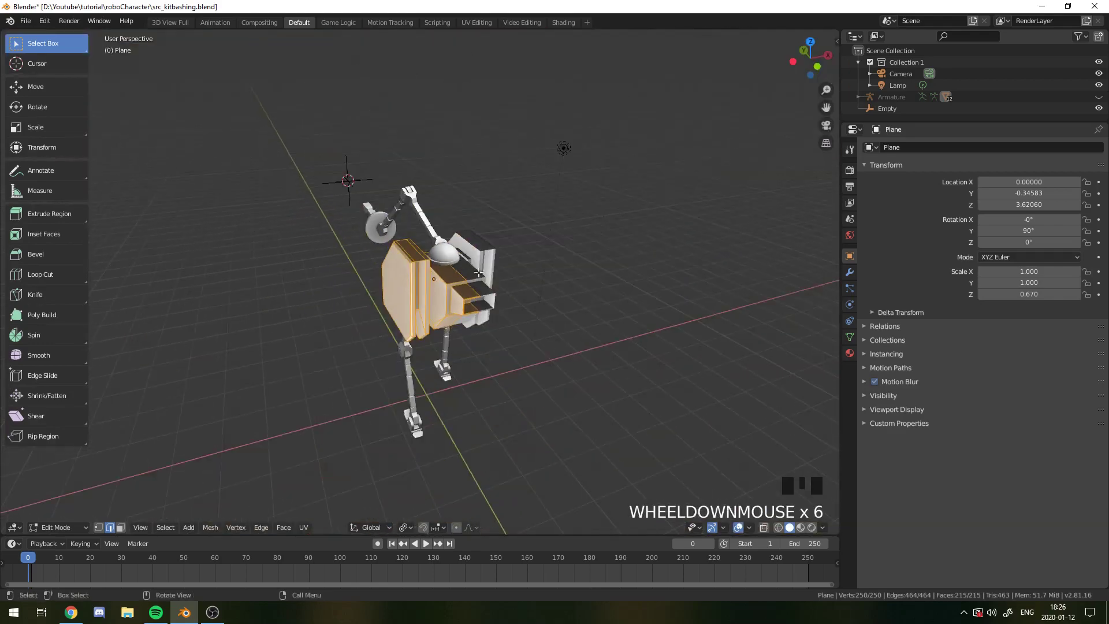
{"action": "middle_click_drag", "start_coordinate": [479, 273], "coordinate": [459, 243]}
{"action": "scroll", "coordinate": [462, 289], "scroll_direction": "up", "scroll_amount": 5}
{"action": "key", "text": "Tab"}
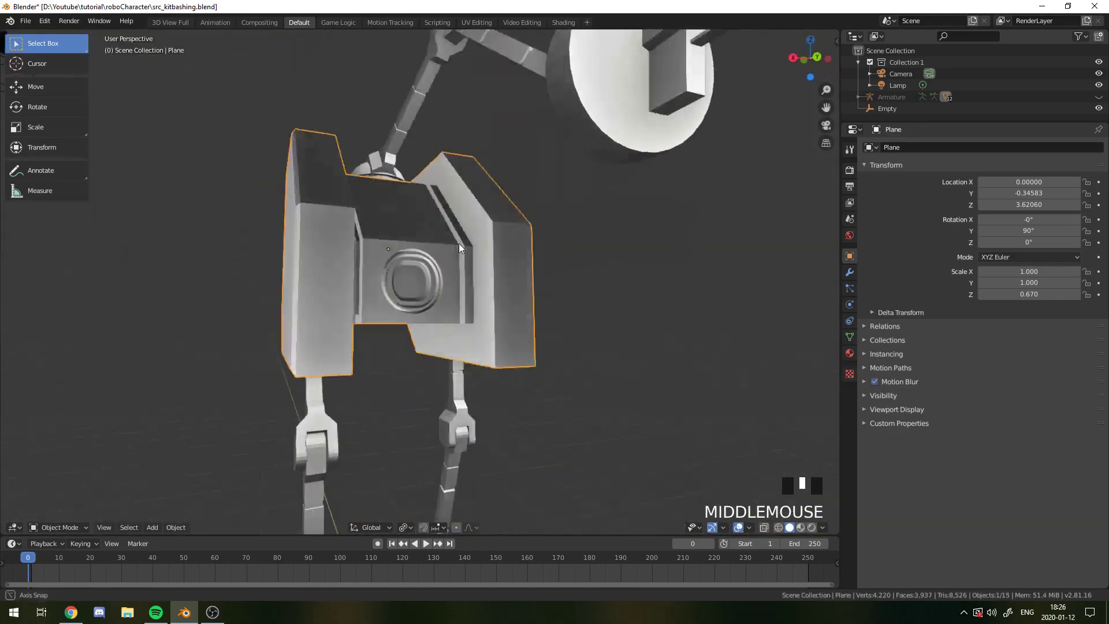
Step: Examine the round ring detail on the body's front in Edit Mode and clear the mesh selection
{"action": "scroll", "coordinate": [459, 243], "scroll_direction": "up", "scroll_amount": 5}
{"action": "scroll", "coordinate": [431, 258], "scroll_direction": "up", "scroll_amount": 1}
{"action": "scroll", "coordinate": [377, 193], "scroll_direction": "down", "scroll_amount": 6}
{"action": "key", "text": "Tab"}
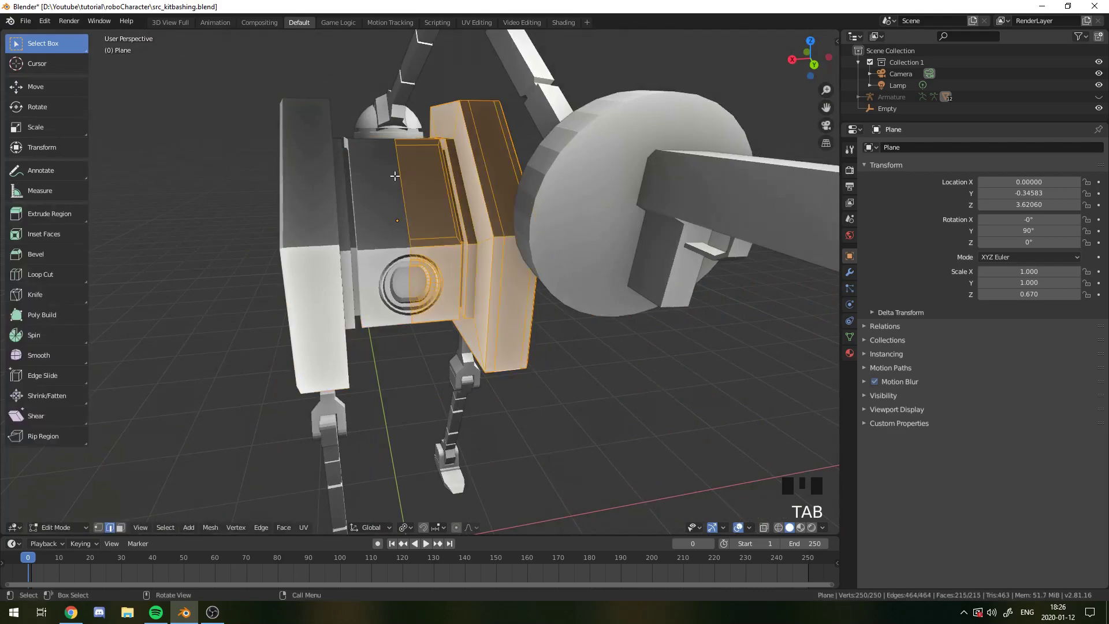
{"action": "left_click", "coordinate": [425, 163]}
{"action": "scroll", "coordinate": [451, 216], "scroll_direction": "up", "scroll_amount": 2}
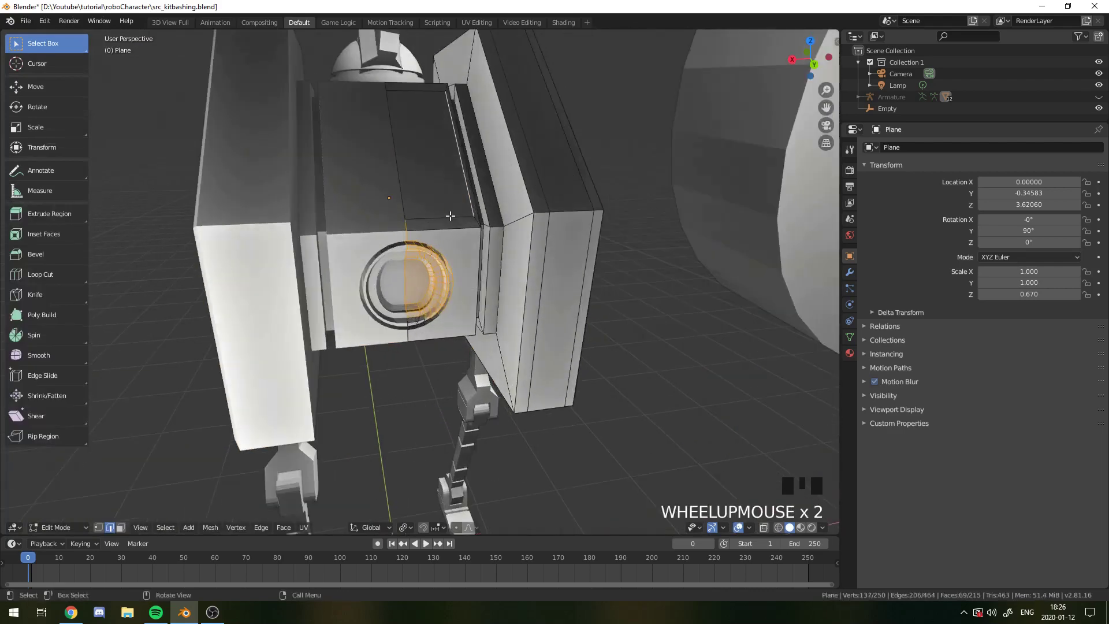
{"action": "key", "text": "a"}
{"action": "key", "text": "a"}
{"action": "key", "text": "a"}
Step: Examine the large outer face of the body's side panel from several angles in Edit Mode
{"action": "middle_click_drag", "start_coordinate": [421, 203], "coordinate": [323, 365]}
{"action": "scroll", "coordinate": [428, 173], "scroll_direction": "up", "scroll_amount": 4}
{"action": "scroll", "coordinate": [429, 170], "scroll_direction": "up", "scroll_amount": 1}
{"action": "scroll", "coordinate": [430, 170], "scroll_direction": "down", "scroll_amount": 3}
{"action": "scroll", "coordinate": [461, 199], "scroll_direction": "up", "scroll_amount": 4}
{"action": "scroll", "coordinate": [371, 166], "scroll_direction": "down", "scroll_amount": 4}
{"action": "scroll", "coordinate": [372, 165], "scroll_direction": "down", "scroll_amount": 1}
{"action": "scroll", "coordinate": [406, 319], "scroll_direction": "up", "scroll_amount": 3}
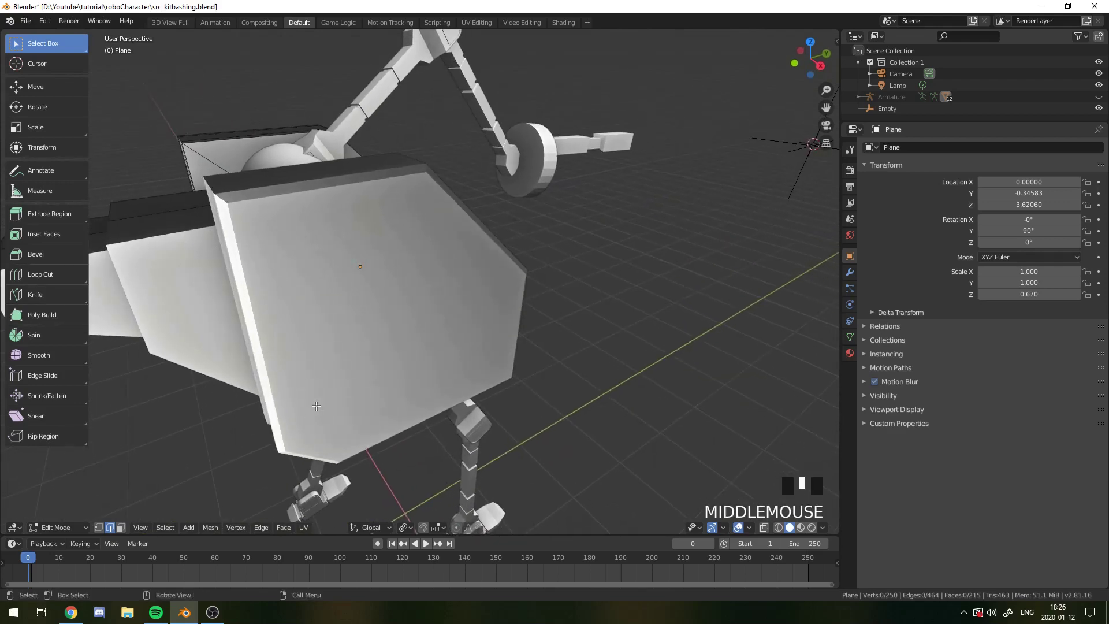
{"action": "middle_click_drag", "start_coordinate": [316, 406], "coordinate": [297, 376]}
{"action": "scroll", "coordinate": [293, 306], "scroll_direction": "down", "scroll_amount": 4}
{"action": "middle_click_drag", "start_coordinate": [292, 307], "coordinate": [471, 309]}
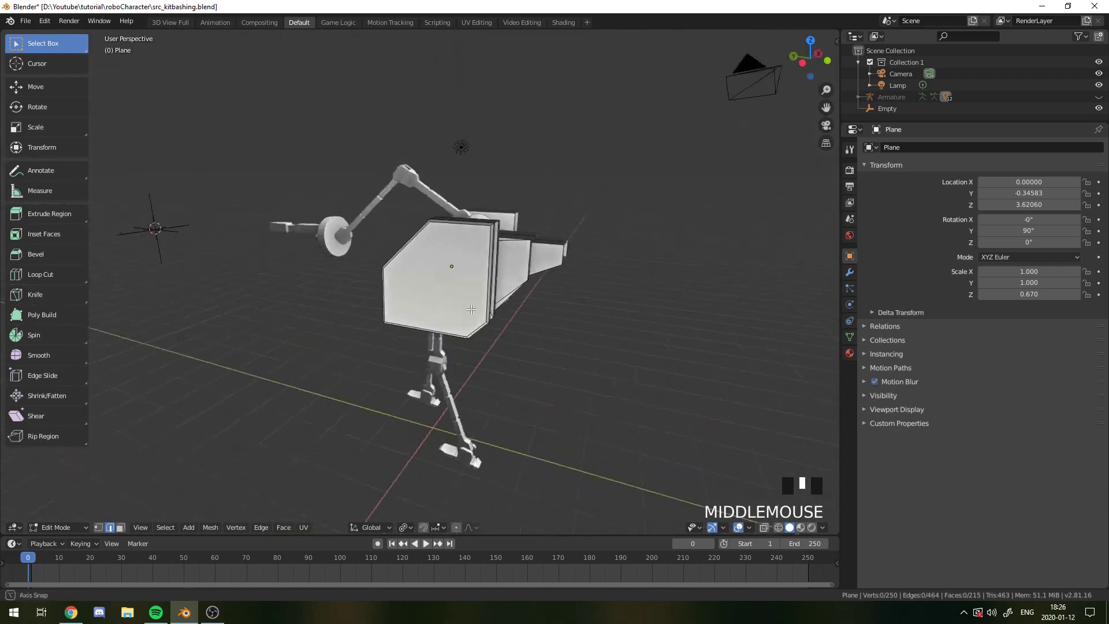
Step: Examine the whole robot and the front edges of its side panels in Object Mode
{"action": "key", "text": "Tab"}
{"action": "scroll", "coordinate": [490, 268], "scroll_direction": "up", "scroll_amount": 4}
{"action": "scroll", "coordinate": [524, 265], "scroll_direction": "down", "scroll_amount": 4}
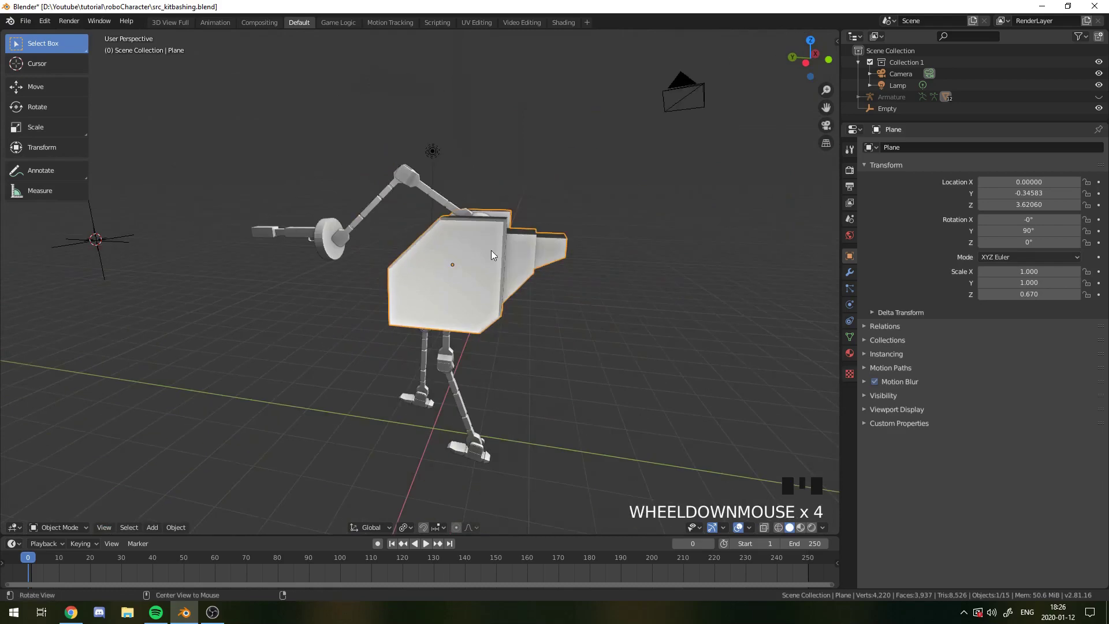
{"action": "middle_click_drag", "start_coordinate": [491, 254], "coordinate": [412, 237]}
{"action": "middle_click_drag", "start_coordinate": [465, 307], "coordinate": [532, 287]}
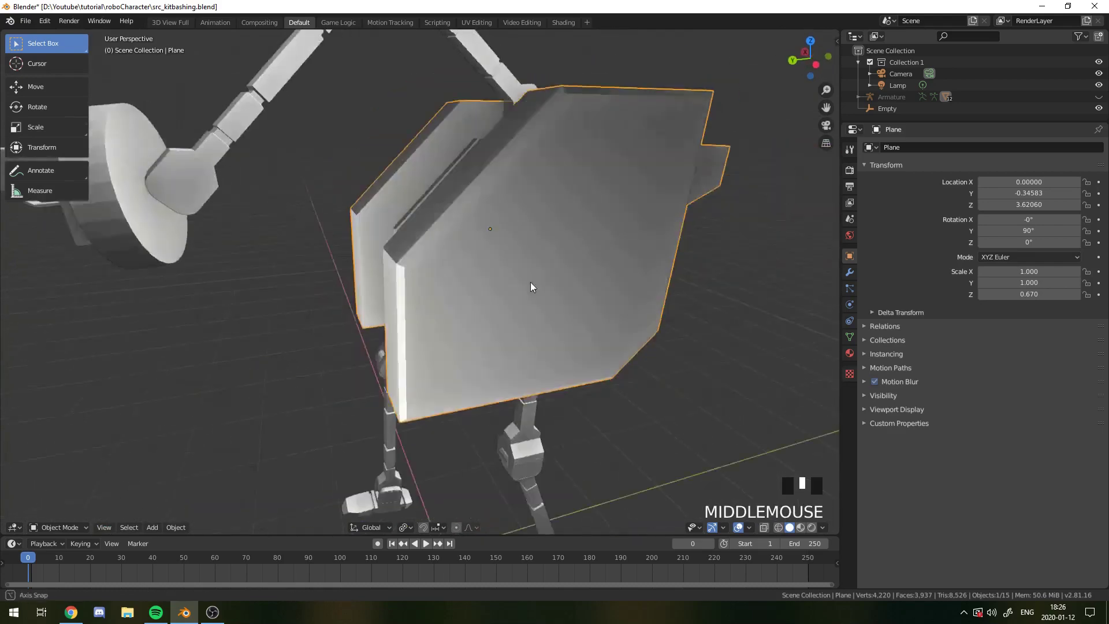
{"action": "scroll", "coordinate": [470, 302], "scroll_direction": "up", "scroll_amount": 4}
{"action": "scroll", "coordinate": [485, 275], "scroll_direction": "down", "scroll_amount": 3}
{"action": "scroll", "coordinate": [438, 296], "scroll_direction": "up", "scroll_amount": 7}
{"action": "middle_click_drag", "start_coordinate": [438, 295], "coordinate": [480, 284]}
{"action": "scroll", "coordinate": [480, 284], "scroll_direction": "down", "scroll_amount": 1}
{"action": "scroll", "coordinate": [561, 292], "scroll_direction": "up", "scroll_amount": 5}
Step: Add two evenly spaced horizontal loop cuts across the front of the body's side panel
{"action": "key", "text": "Tab"}
{"action": "scroll", "coordinate": [561, 214], "scroll_direction": "down", "scroll_amount": 2}
{"action": "scroll", "coordinate": [560, 214], "scroll_direction": "up", "scroll_amount": 2}
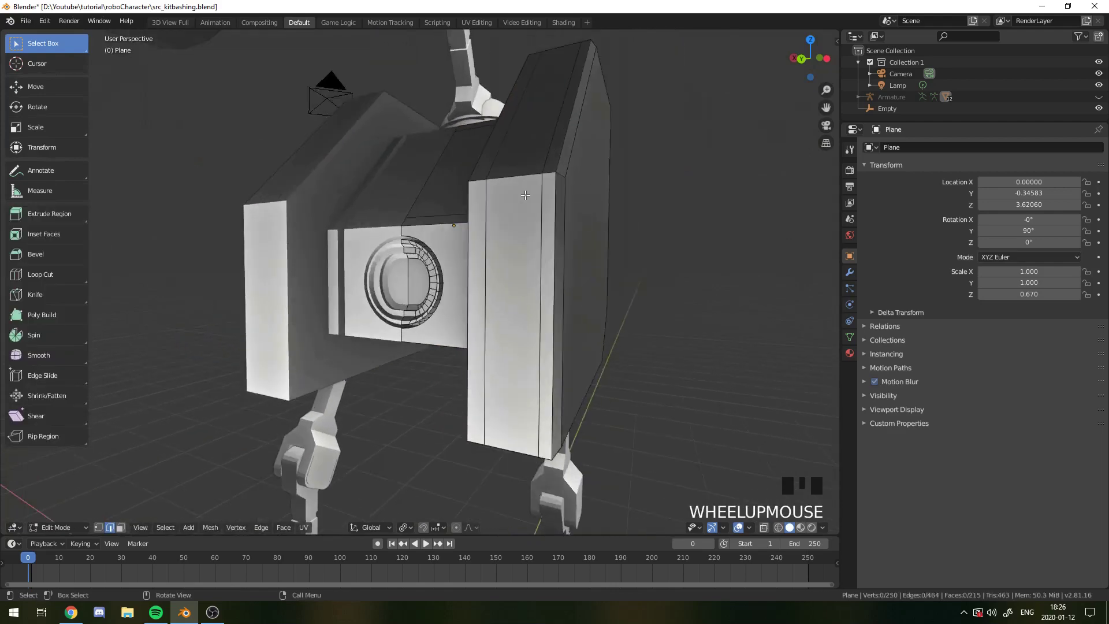
{"action": "middle_click_drag", "start_coordinate": [560, 214], "coordinate": [548, 209]}
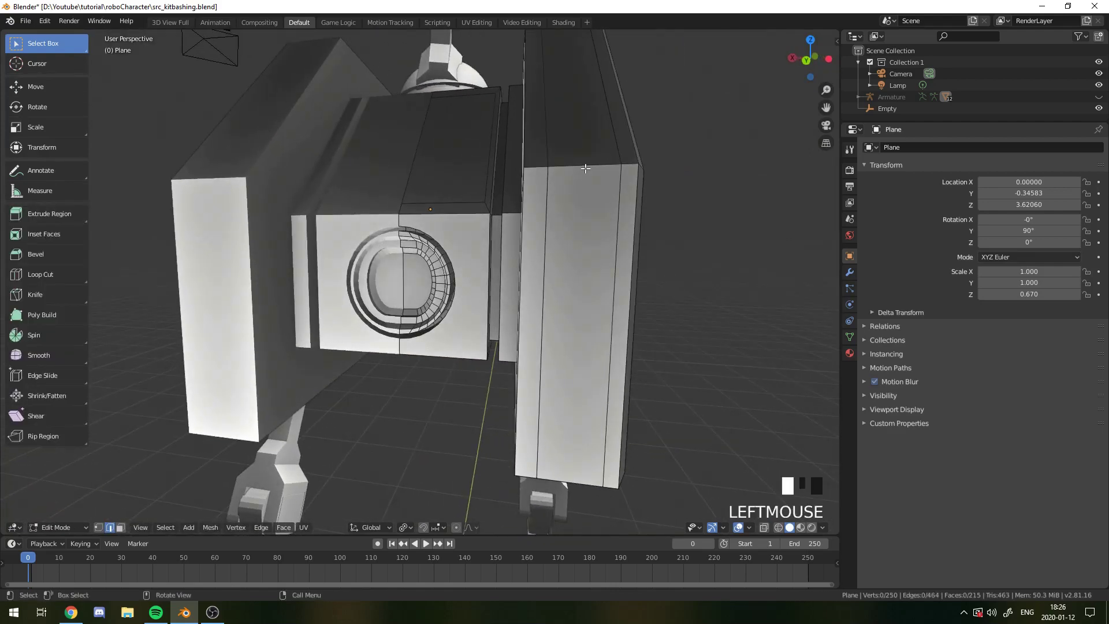
{"action": "middle_click_drag", "start_coordinate": [593, 232], "coordinate": [560, 302]}
{"action": "key", "text": "ctrl+r"}
{"action": "left_click", "coordinate": [618, 287]}
{"action": "right_click", "coordinate": [618, 287]}
Step: Bevel the middle segments of the side panel's inner and outer front vertical edges with a width of 0.081
{"action": "left_click", "coordinate": [551, 315]}
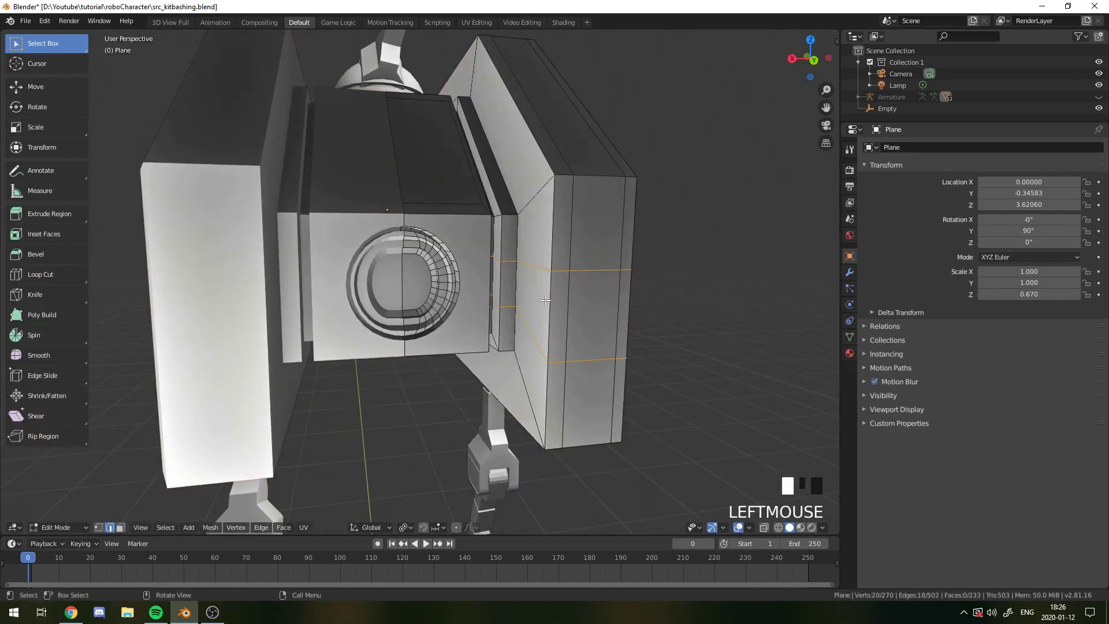
{"action": "key", "text": "ctrl+b"}
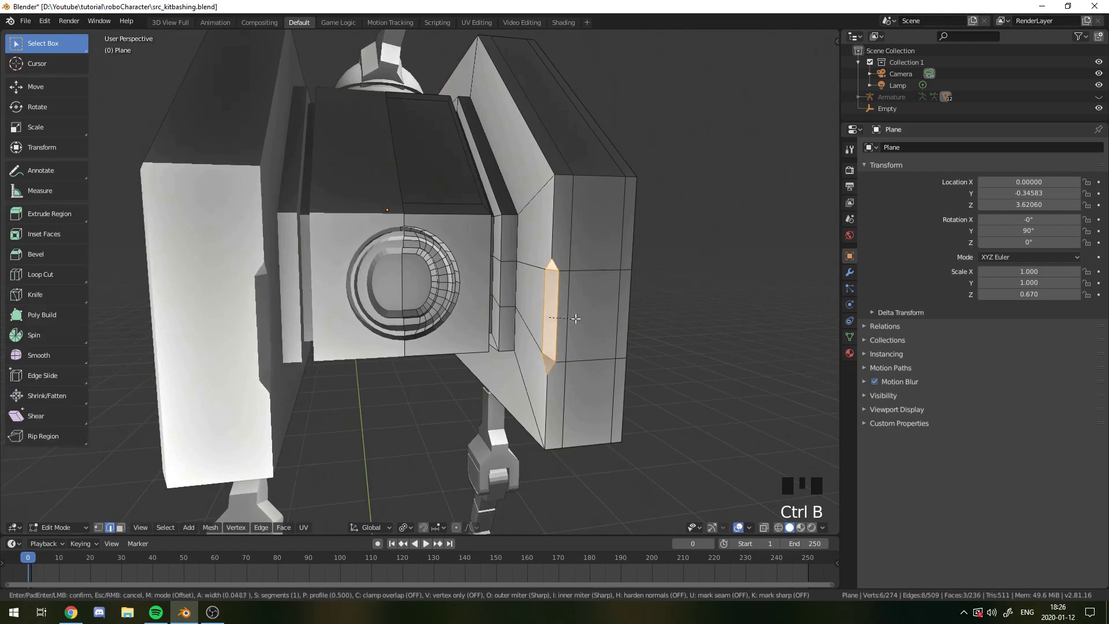
{"action": "right_click", "coordinate": [577, 318]}
{"action": "middle_click_drag", "start_coordinate": [576, 315], "coordinate": [533, 368]}
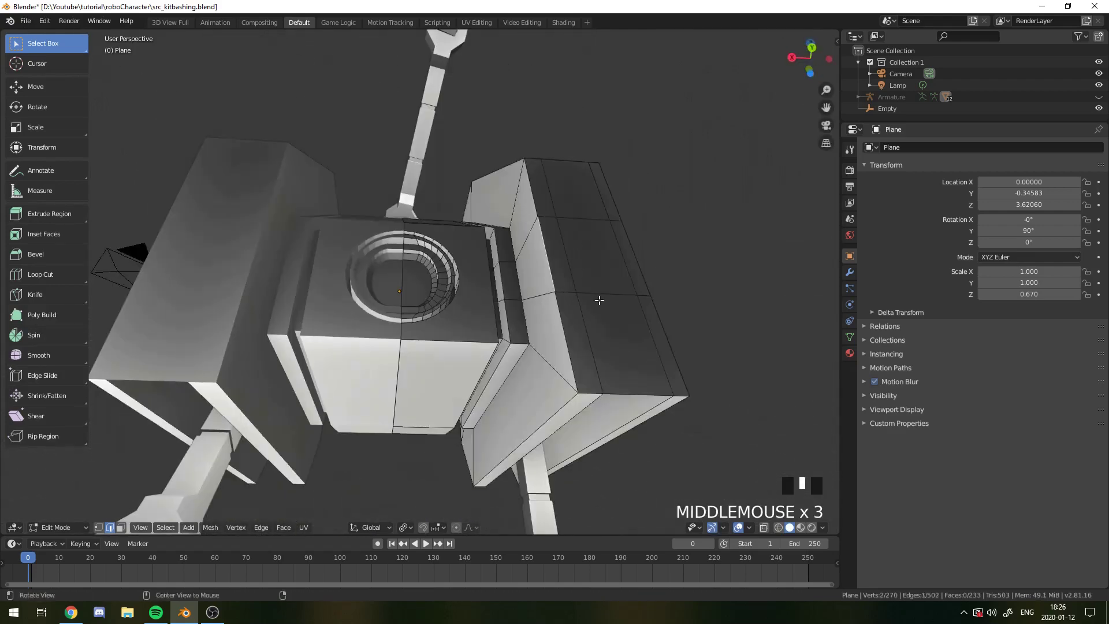
{"action": "middle_click_drag", "start_coordinate": [599, 300], "coordinate": [633, 349]}
{"action": "key", "text": "ctrl+b"}
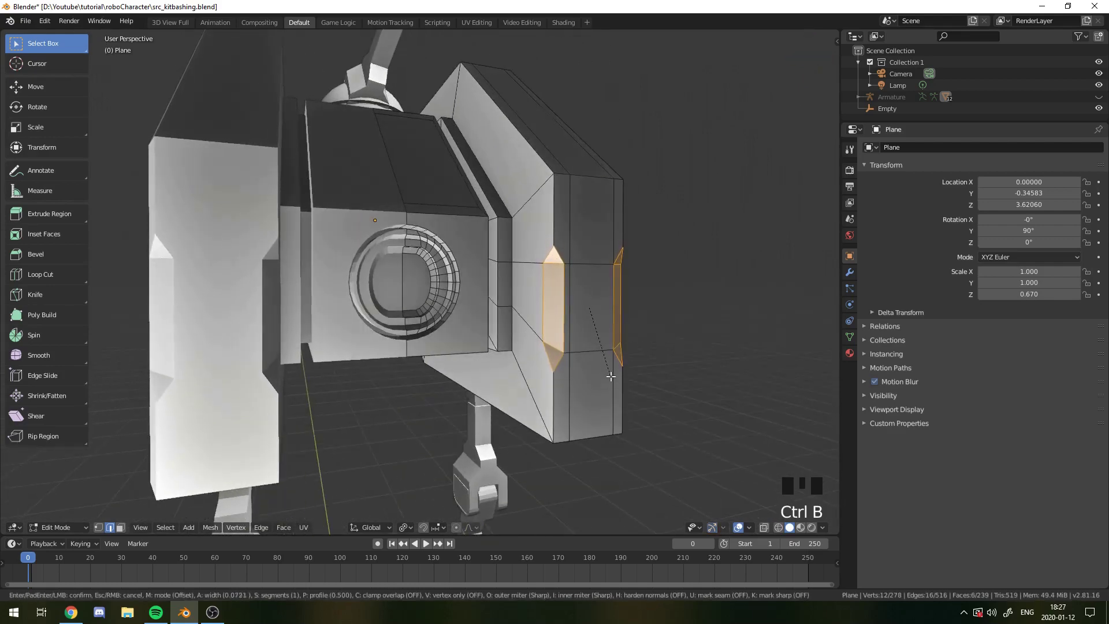
{"action": "left_click", "coordinate": [587, 304]}
{"action": "scroll", "coordinate": [587, 304], "scroll_direction": "up", "scroll_amount": 2}
{"action": "middle_click_drag", "start_coordinate": [587, 304], "coordinate": [582, 290]}
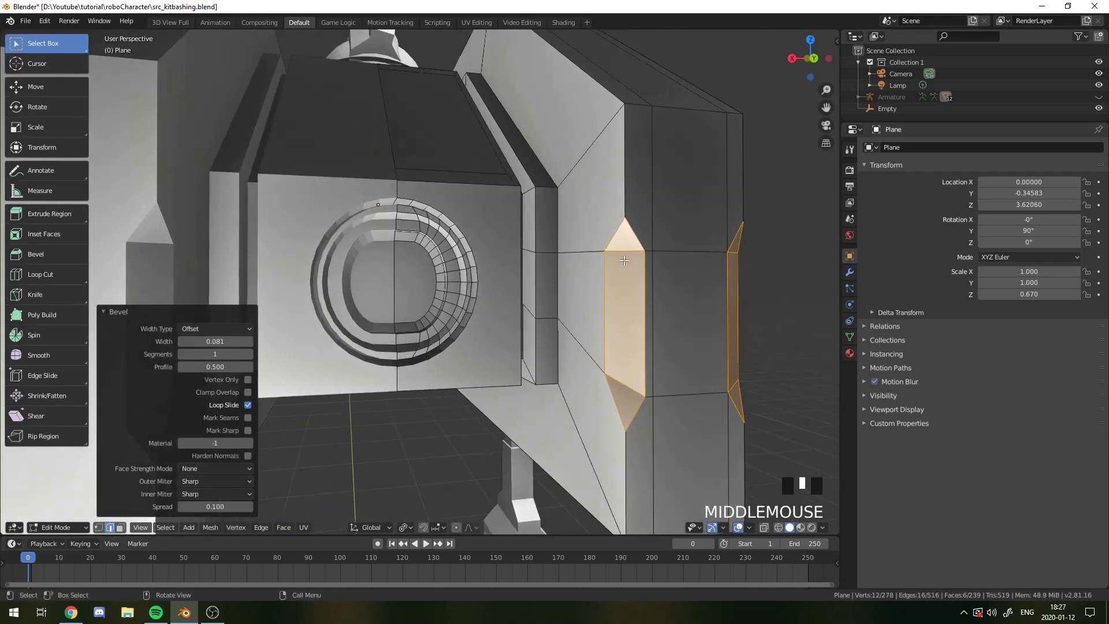
Step: Examine the bevelled notches on the side panels' front edges in both Object Mode and Edit Mode
{"action": "middle_click_drag", "start_coordinate": [624, 261], "coordinate": [681, 404]}
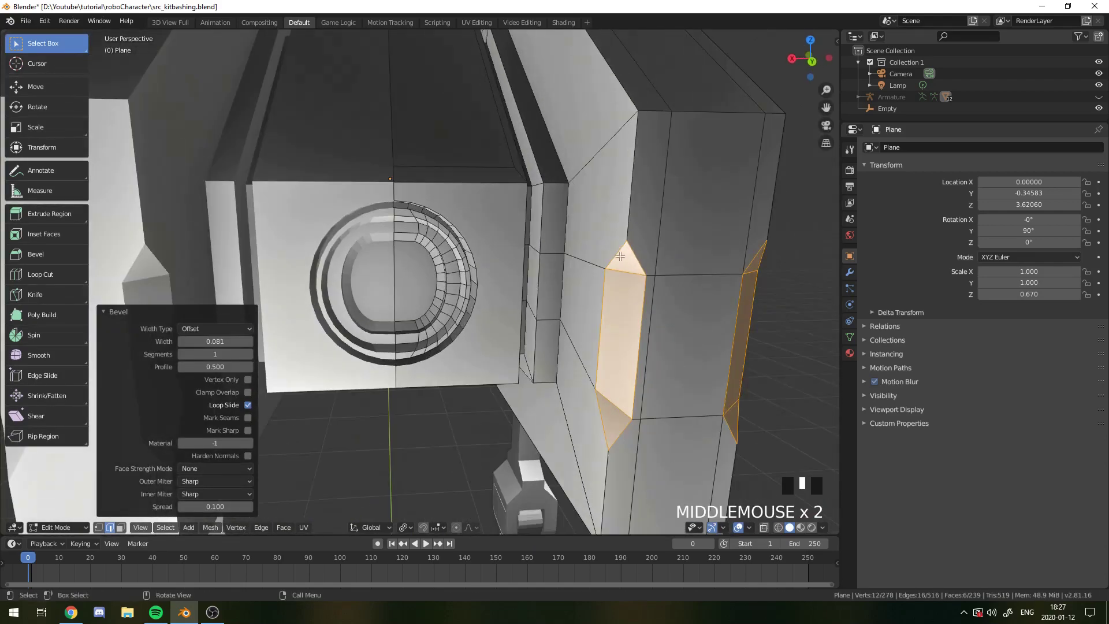
{"action": "middle_click_drag", "start_coordinate": [619, 256], "coordinate": [591, 379]}
{"action": "key", "text": "Tab"}
{"action": "scroll", "coordinate": [596, 408], "scroll_direction": "down", "scroll_amount": 3}
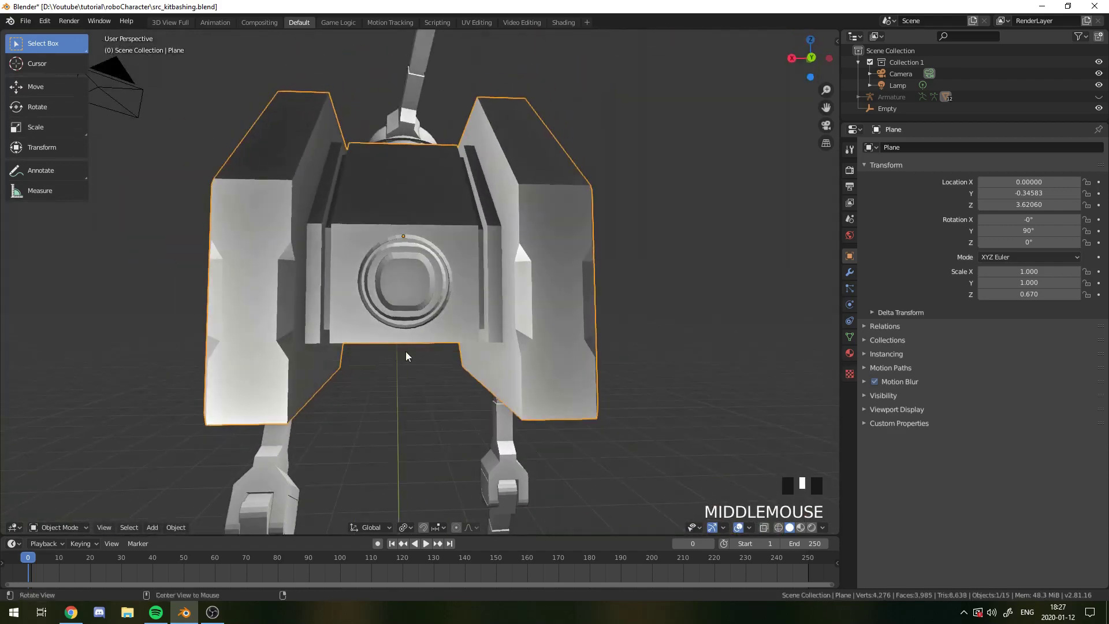
{"action": "middle_click_drag", "start_coordinate": [406, 353], "coordinate": [593, 293]}
{"action": "scroll", "coordinate": [631, 384], "scroll_direction": "up", "scroll_amount": 3}
{"action": "key", "text": "Tab"}
{"action": "middle_click_drag", "start_coordinate": [605, 182], "coordinate": [639, 183]}
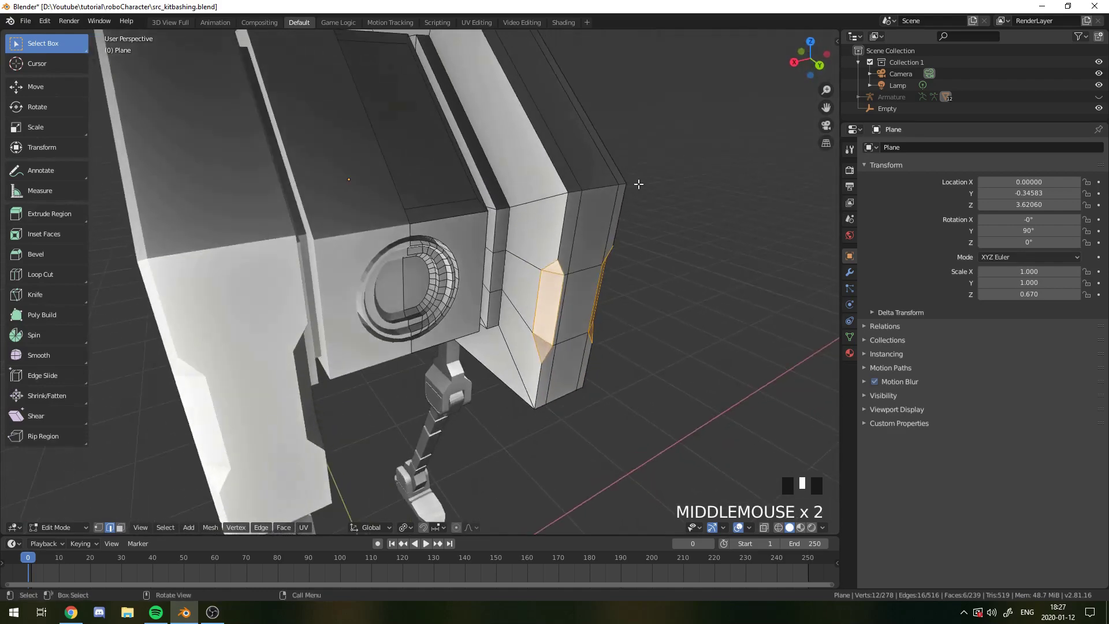
{"action": "key", "text": "a"}
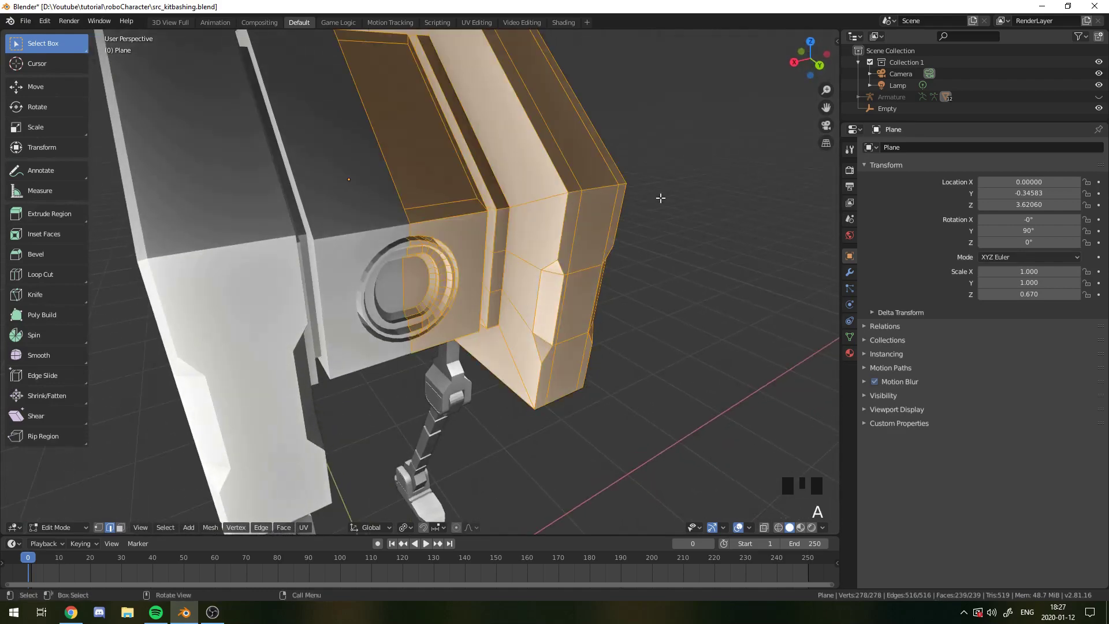
{"action": "key", "text": "Tab"}
{"action": "key", "text": "Tab"}
{"action": "middle_click_drag", "start_coordinate": [607, 185], "coordinate": [569, 211]}
Step: Clear the selection and select the three segments of the side panel's upper front horizontal edge
{"action": "key", "text": "alt+a"}
{"action": "key", "text": "b"}
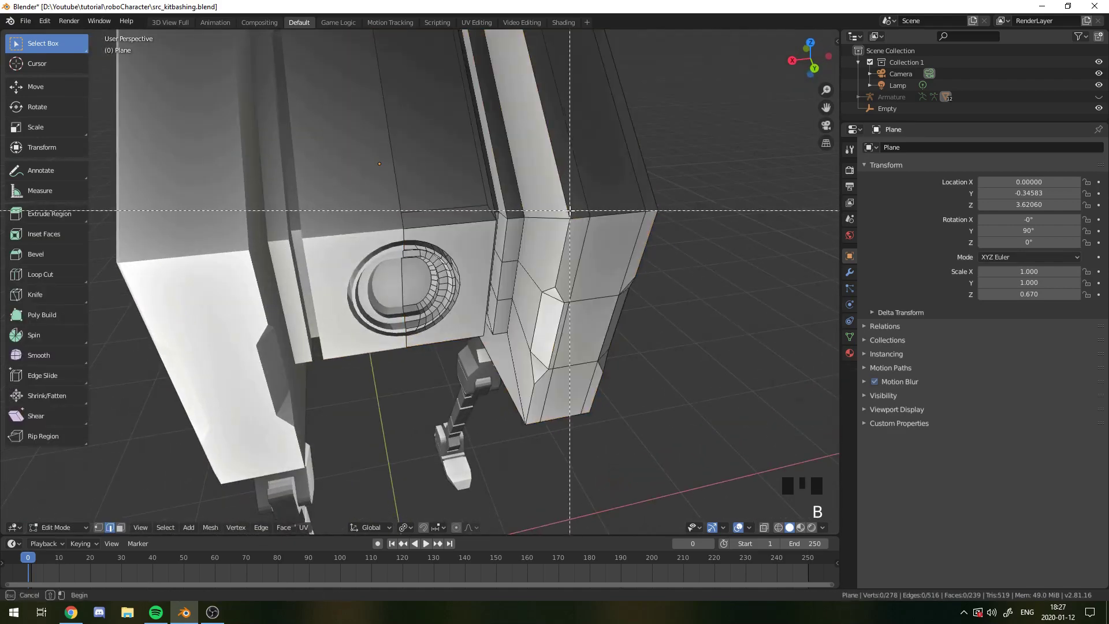
{"action": "scroll", "coordinate": [580, 213], "scroll_direction": "down", "scroll_amount": 1}
{"action": "scroll", "coordinate": [645, 225], "scroll_direction": "up", "scroll_amount": 2}
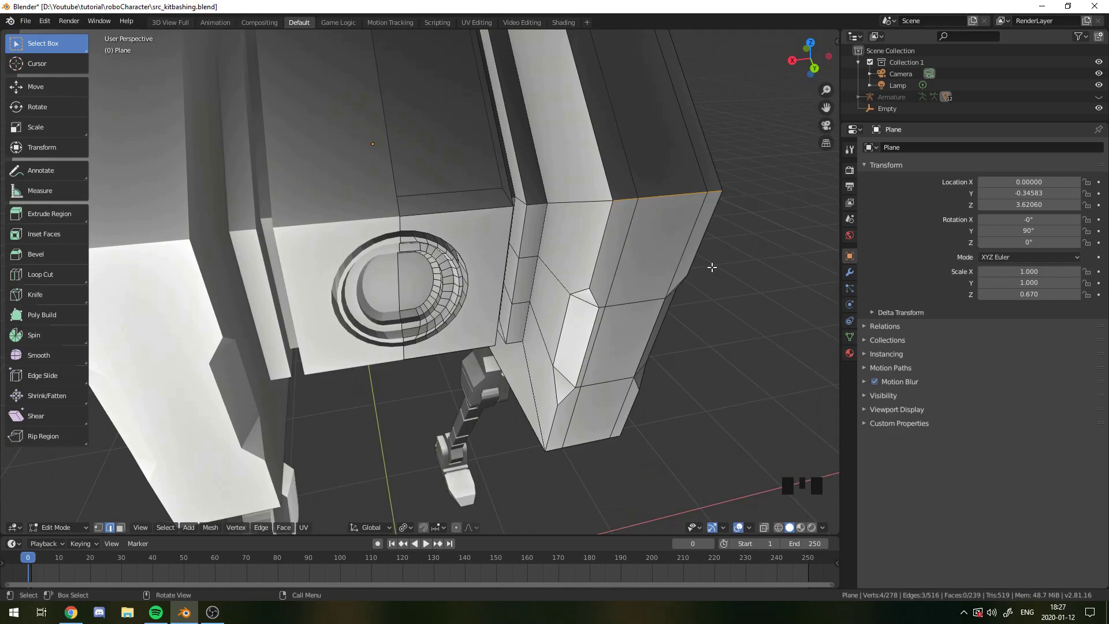
{"action": "scroll", "coordinate": [712, 267], "scroll_direction": "up", "scroll_amount": 1}
{"action": "scroll", "coordinate": [711, 268], "scroll_direction": "down", "scroll_amount": 2}
{"action": "scroll", "coordinate": [711, 267], "scroll_direction": "up", "scroll_amount": 2}
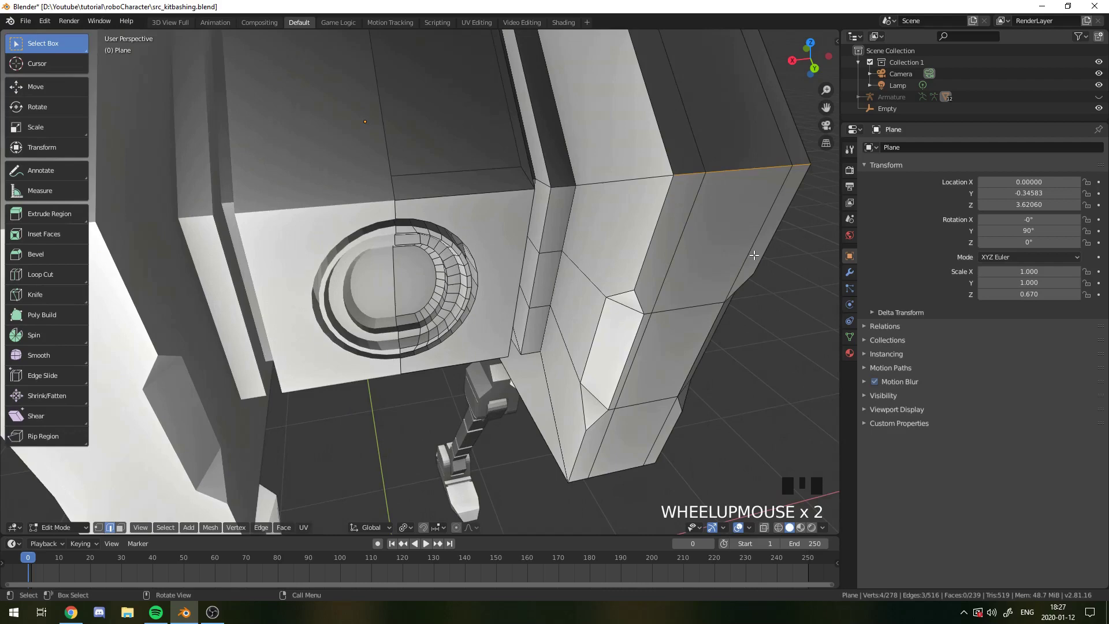
Step: Try a wide bevel on the side panel's upper front horizontal edge
{"action": "key", "text": "ctrl+b"}
{"action": "key", "text": "Tab"}
{"action": "scroll", "coordinate": [727, 300], "scroll_direction": "down", "scroll_amount": 3}
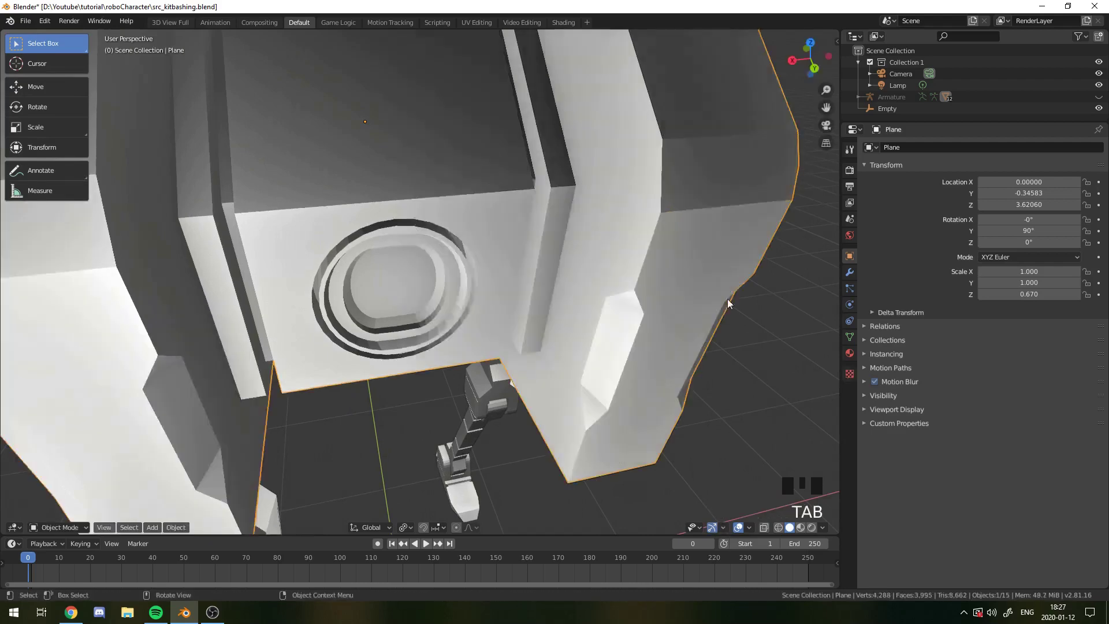
{"action": "middle_click_drag", "start_coordinate": [664, 294], "coordinate": [535, 255]}
{"action": "scroll", "coordinate": [478, 215], "scroll_direction": "down", "scroll_amount": 1}
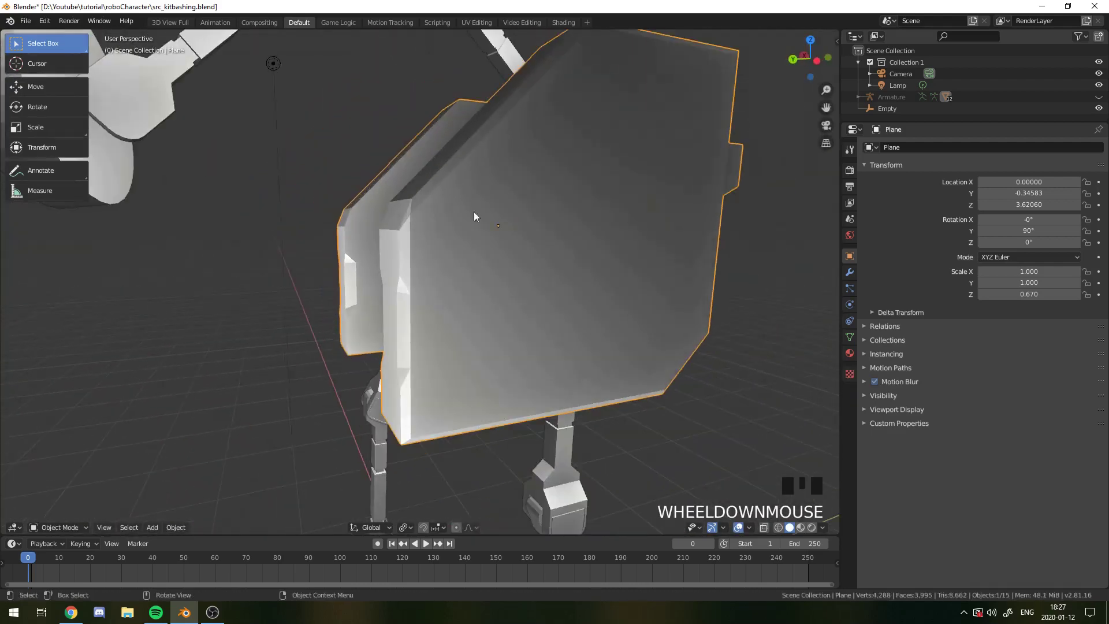
{"action": "key", "text": "Tab"}
{"action": "scroll", "coordinate": [406, 193], "scroll_direction": "up", "scroll_amount": 1}
{"action": "key", "text": "ctrl+z"}
{"action": "key", "text": "ctrl+z"}
{"action": "key", "text": "ctrl+z"}
{"action": "key", "text": "ctrl+z"}
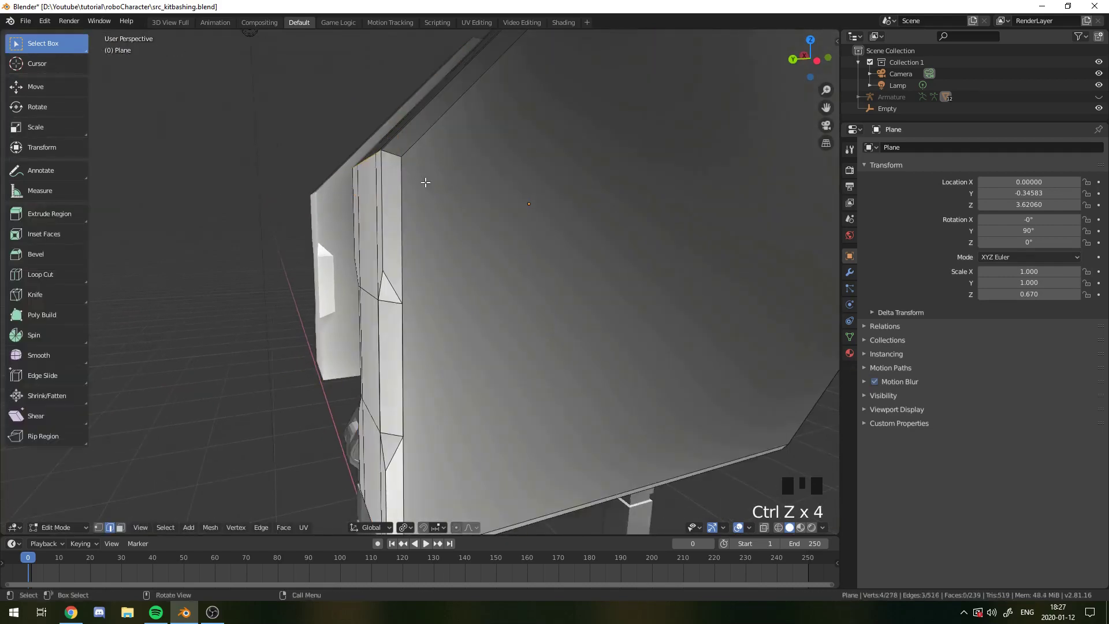
Step: Bevel the side panel's upper front horizontal edge slightly and check the result in Object Mode
{"action": "key", "text": "ctrl+b"}
{"action": "key", "text": "Tab"}
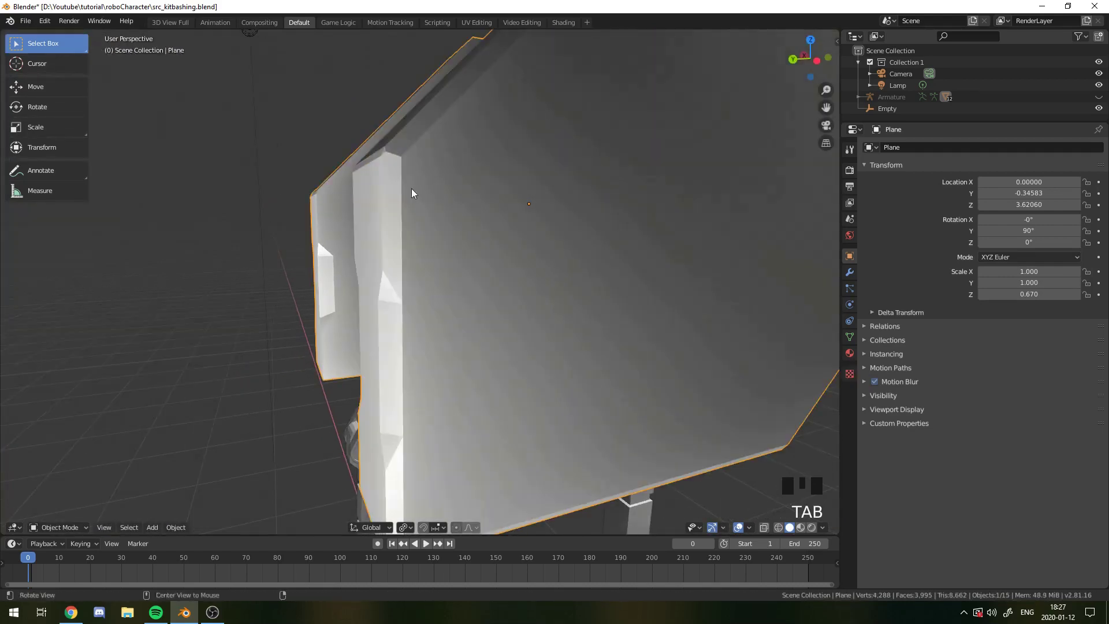
{"action": "middle_click_drag", "start_coordinate": [411, 191], "coordinate": [544, 277]}
{"action": "scroll", "coordinate": [549, 180], "scroll_direction": "down", "scroll_amount": 1}
{"action": "scroll", "coordinate": [555, 186], "scroll_direction": "up", "scroll_amount": 2}
Step: Bevel the middle segment of the side panel's lower front edge, at the underside opening, with a width of about 0.05
{"action": "key", "text": "Tab"}
{"action": "middle_click_drag", "start_coordinate": [529, 372], "coordinate": [542, 207]}
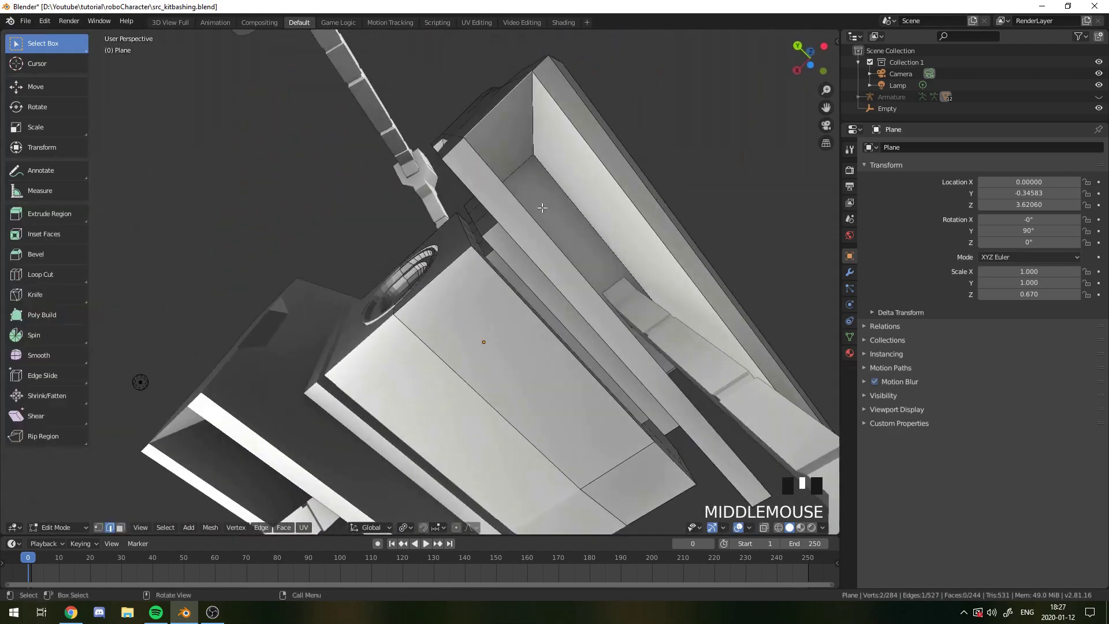
{"action": "middle_click_drag", "start_coordinate": [548, 56], "coordinate": [617, 174]}
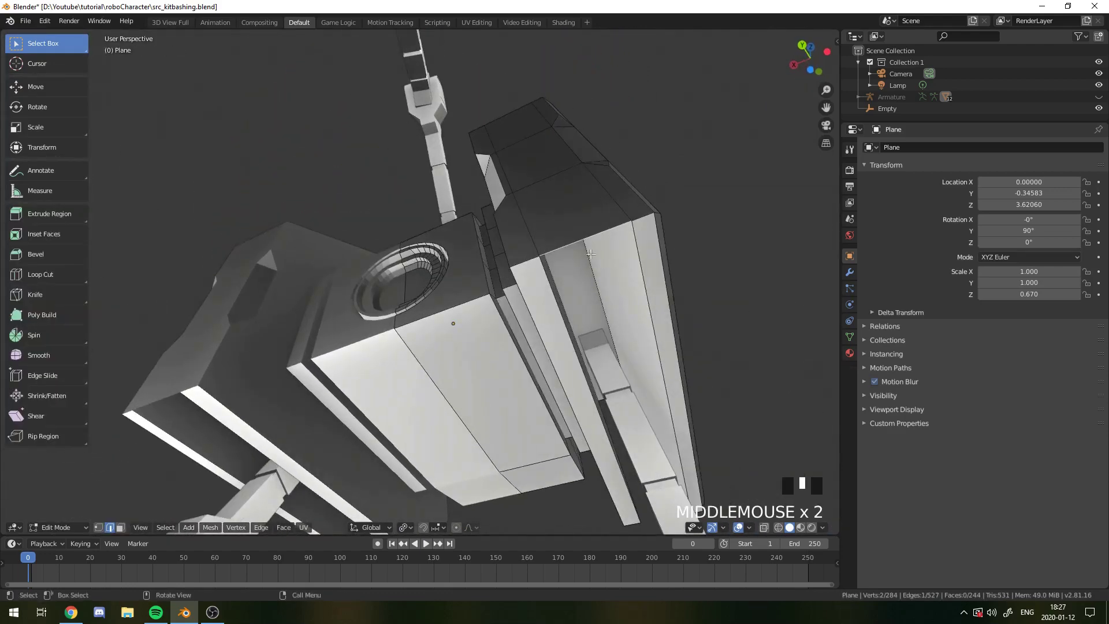
{"action": "scroll", "coordinate": [642, 228], "scroll_direction": "up", "scroll_amount": 2}
{"action": "middle_click_drag", "start_coordinate": [670, 230], "coordinate": [354, 173]}
{"action": "scroll", "coordinate": [145, 210], "scroll_direction": "up", "scroll_amount": 1}
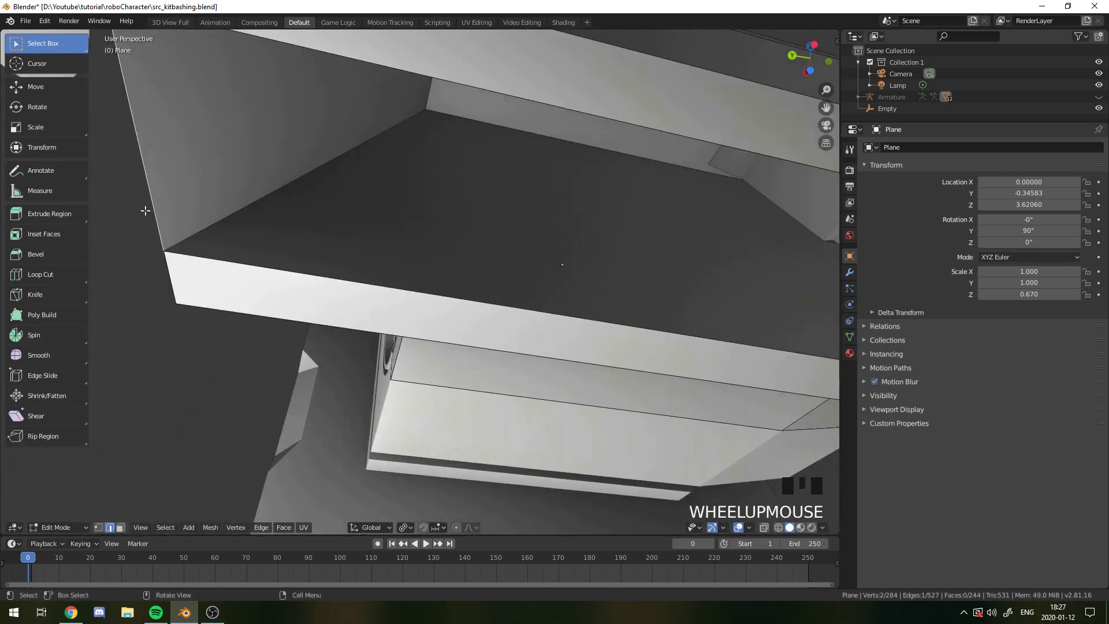
{"action": "scroll", "coordinate": [122, 114], "scroll_direction": "down", "scroll_amount": 4}
{"action": "scroll", "coordinate": [297, 188], "scroll_direction": "up", "scroll_amount": 3}
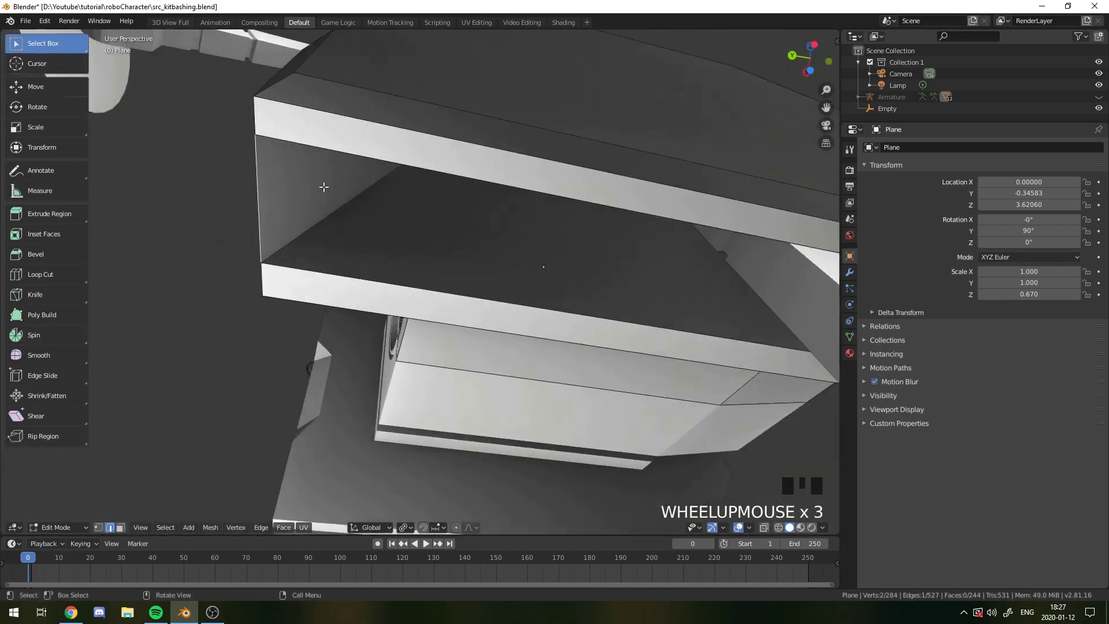
{"action": "middle_click_drag", "start_coordinate": [296, 189], "coordinate": [512, 267]}
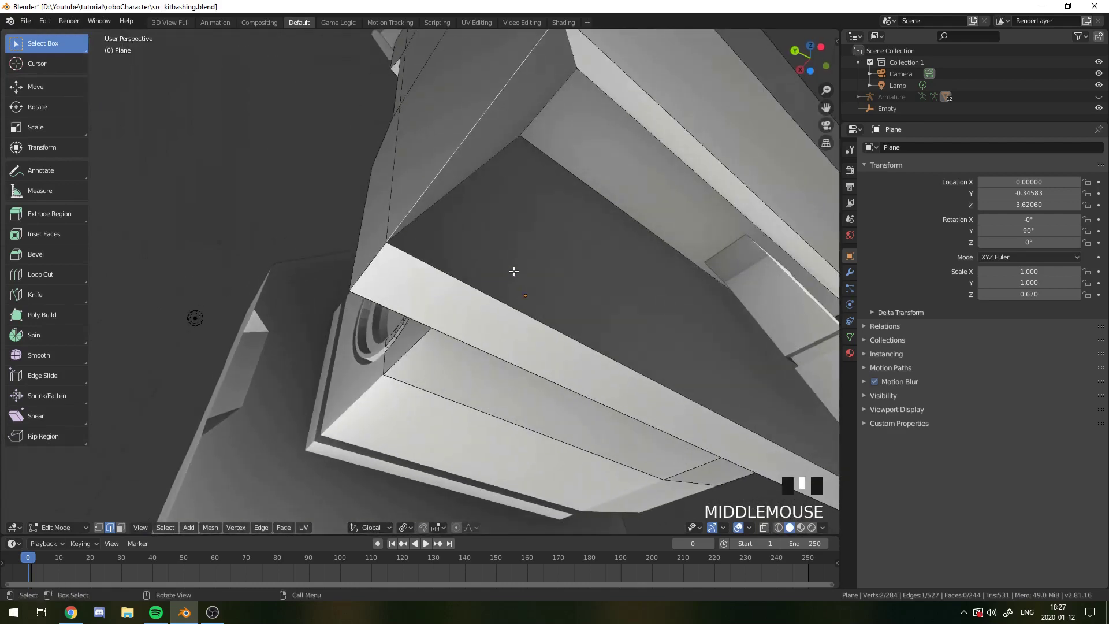
{"action": "scroll", "coordinate": [533, 247], "scroll_direction": "down", "scroll_amount": 1}
{"action": "key", "text": "ctrl+b"}
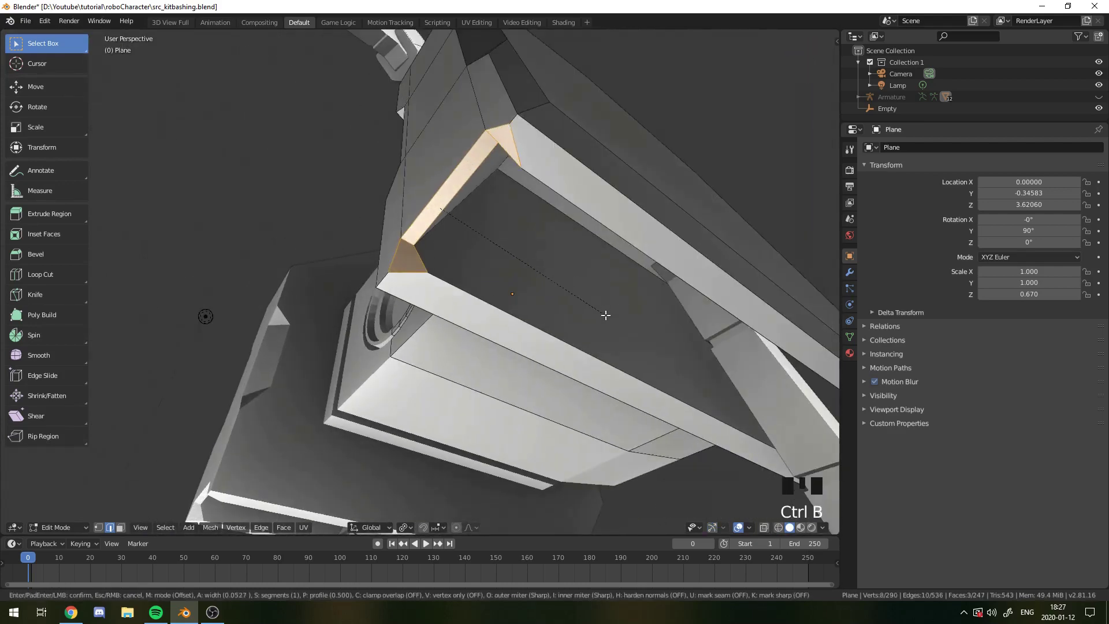
{"action": "left_click", "coordinate": [611, 321]}
Step: Examine the bevelled lower front edge of the side panels and the whole robot from the side
{"action": "key", "text": "Tab"}
{"action": "middle_click_drag", "start_coordinate": [548, 296], "coordinate": [545, 371]}
{"action": "scroll", "coordinate": [627, 278], "scroll_direction": "down", "scroll_amount": 3}
{"action": "key", "text": "Tab"}
{"action": "scroll", "coordinate": [497, 277], "scroll_direction": "down", "scroll_amount": 2}
{"action": "key", "text": "Tab"}
{"action": "scroll", "coordinate": [515, 304], "scroll_direction": "up", "scroll_amount": 2}
{"action": "middle_click_drag", "start_coordinate": [515, 304], "coordinate": [469, 283]}
{"action": "scroll", "coordinate": [468, 279], "scroll_direction": "down", "scroll_amount": 5}
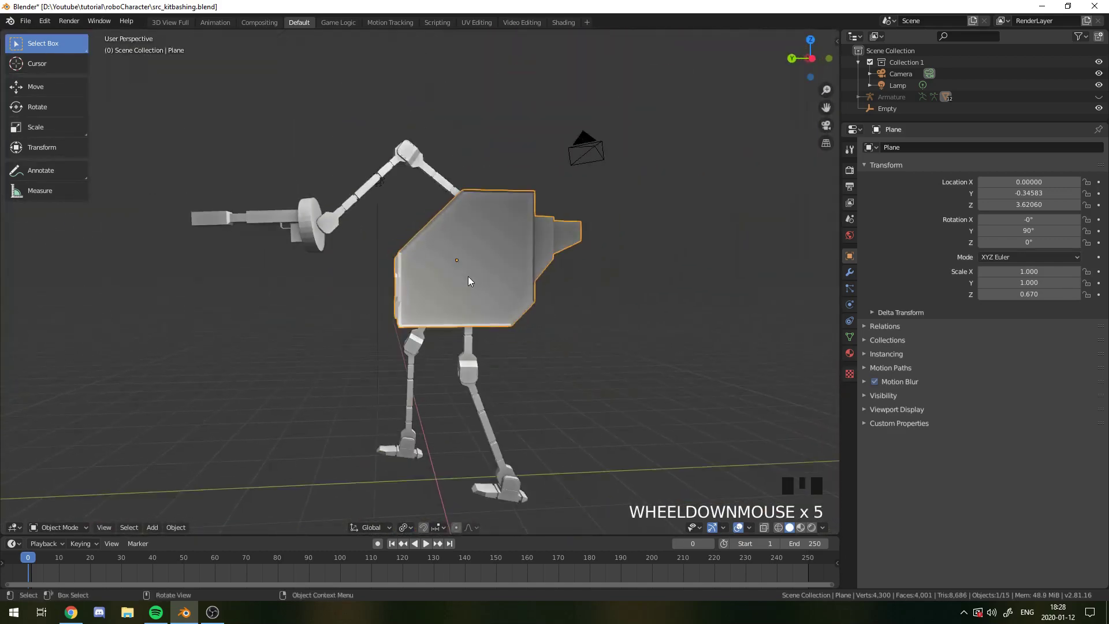
Step: Examine the body's side panel in Edit Mode from the left orthographic view with nothing selected
{"action": "scroll", "coordinate": [472, 271], "scroll_direction": "down", "scroll_amount": 3}
{"action": "key", "text": "KP_3"}
{"action": "scroll", "coordinate": [407, 248], "scroll_direction": "up", "scroll_amount": 1}
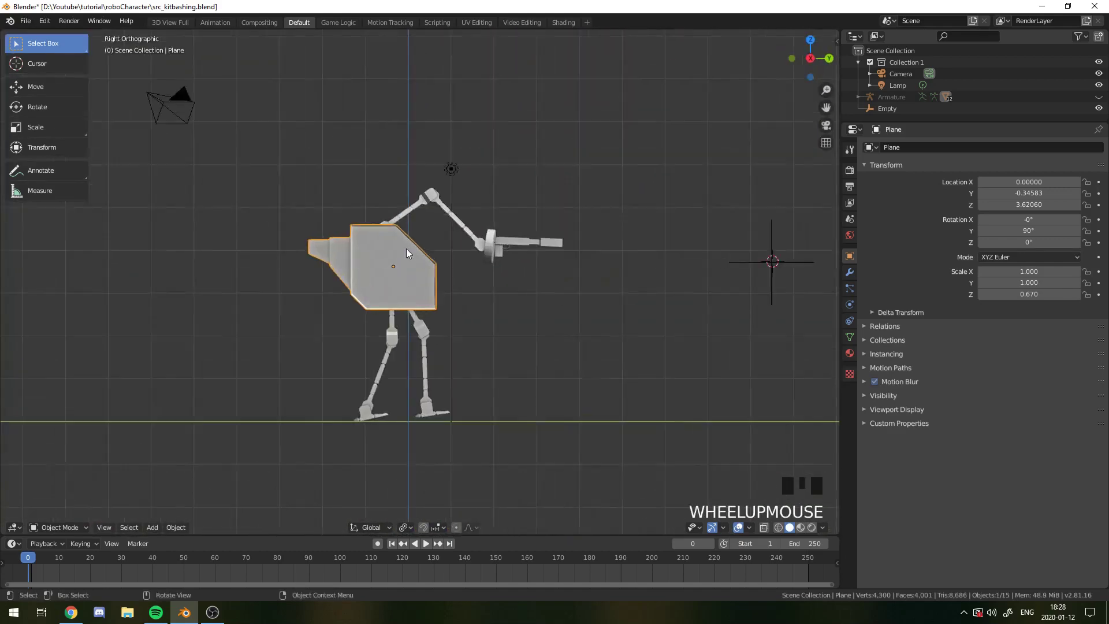
{"action": "key", "text": "Tab"}
{"action": "scroll", "coordinate": [404, 251], "scroll_direction": "up", "scroll_amount": 6}
{"action": "key", "text": "ctrl+KP_3"}
{"action": "scroll", "coordinate": [402, 251], "scroll_direction": "down", "scroll_amount": 2}
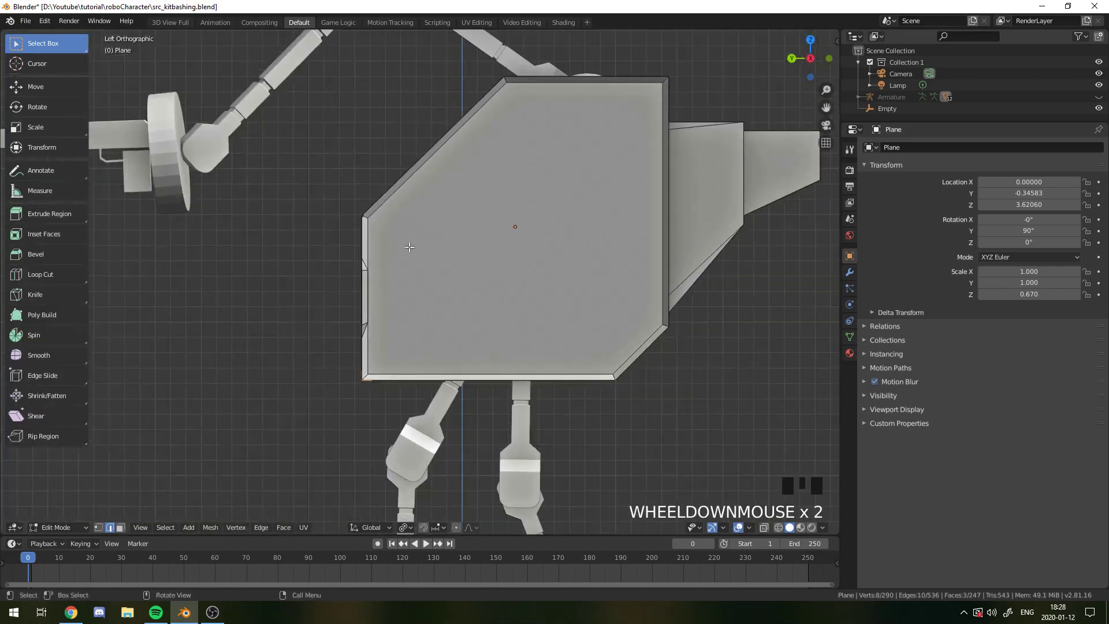
{"action": "left_click", "coordinate": [407, 248]}
{"action": "scroll", "coordinate": [369, 323], "scroll_direction": "down", "scroll_amount": 3}
{"action": "scroll", "coordinate": [346, 370], "scroll_direction": "up", "scroll_amount": 4}
{"action": "scroll", "coordinate": [451, 277], "scroll_direction": "down", "scroll_amount": 1}
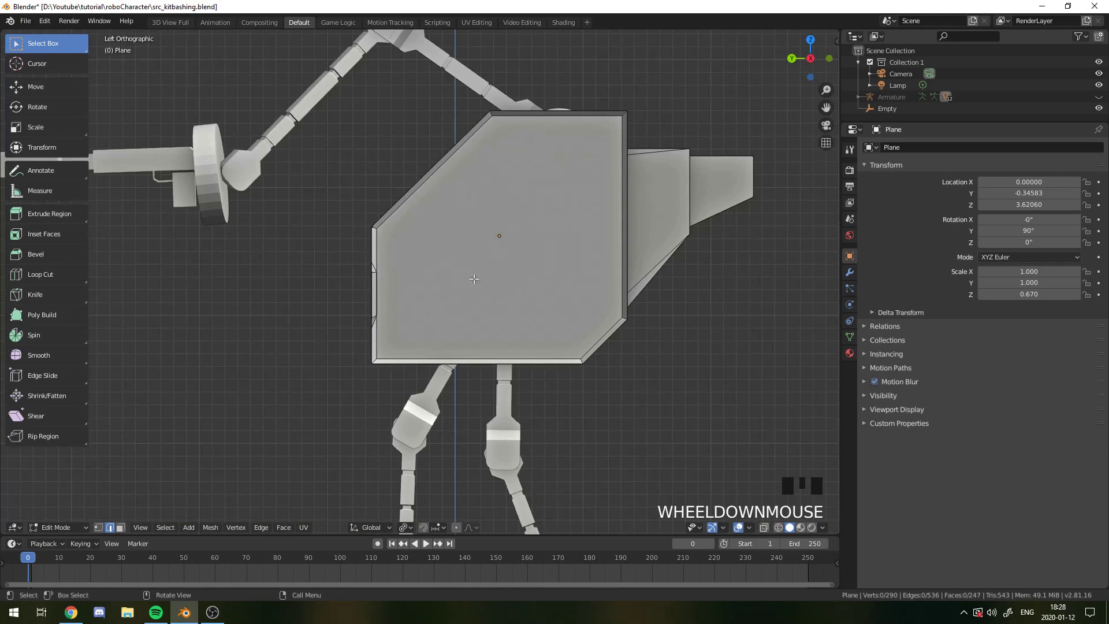
{"action": "key", "text": "k"}
{"action": "key", "text": "Escape"}
{"action": "key", "text": "Escape"}
Step: Try insetting the side panel's large outer face by about 0.38 and moving the small upper face on its notched front edge
{"action": "left_click_drag", "start_coordinate": [500, 215], "coordinate": [504, 250]}
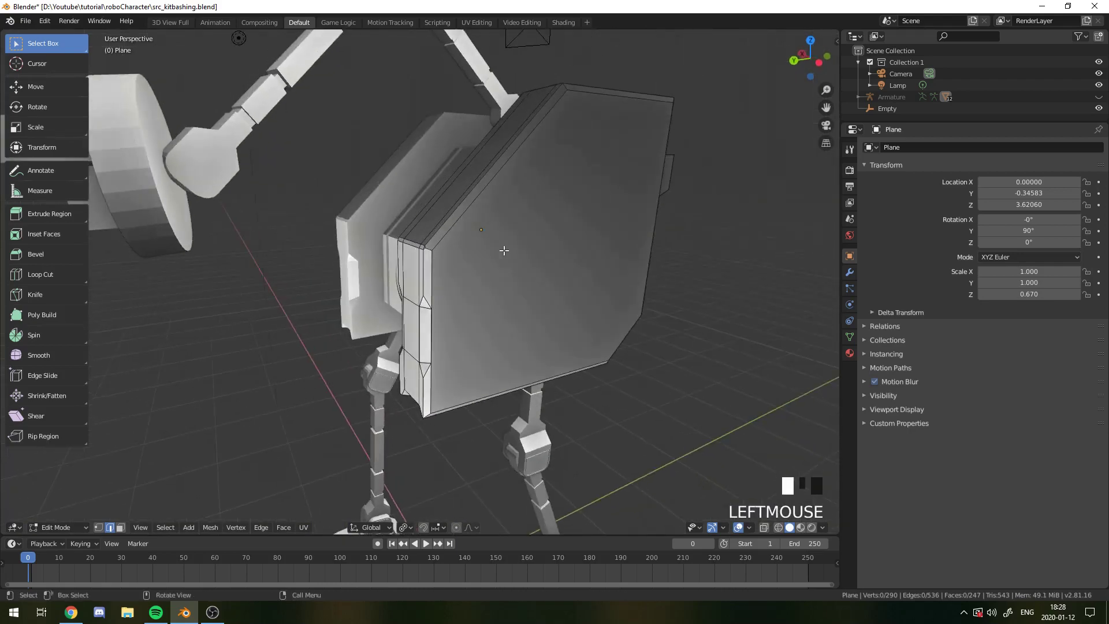
{"action": "left_click", "coordinate": [121, 527]}
{"action": "left_click", "coordinate": [557, 354]}
{"action": "middle_click_drag", "start_coordinate": [583, 404], "coordinate": [553, 392]}
{"action": "key", "text": "i"}
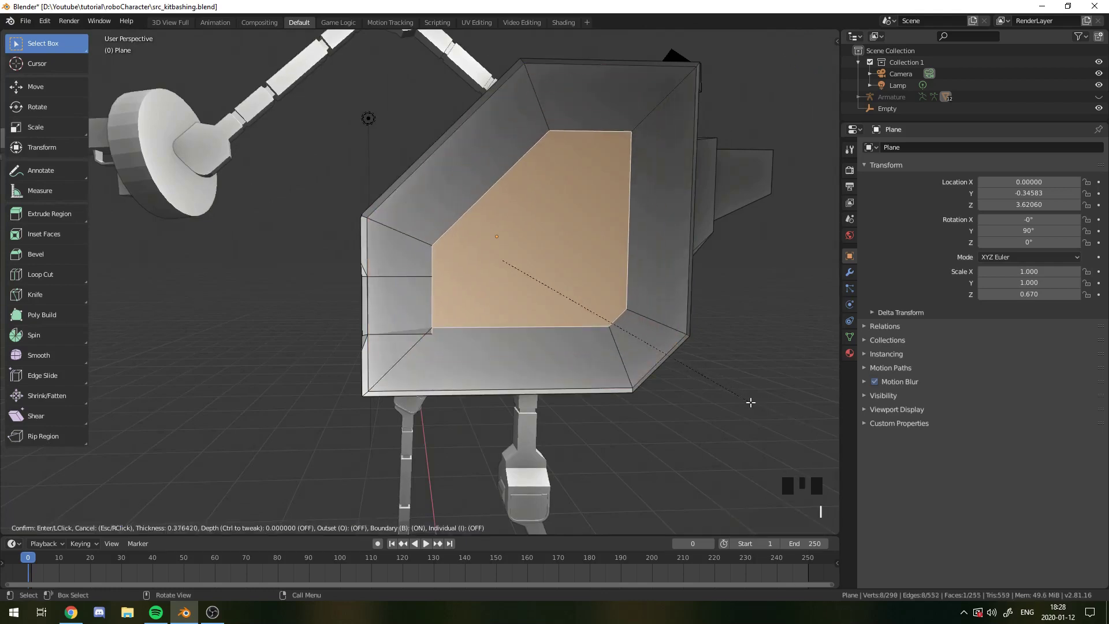
{"action": "left_click", "coordinate": [555, 310]}
{"action": "left_click", "coordinate": [372, 253]}
{"action": "key", "text": "g"}
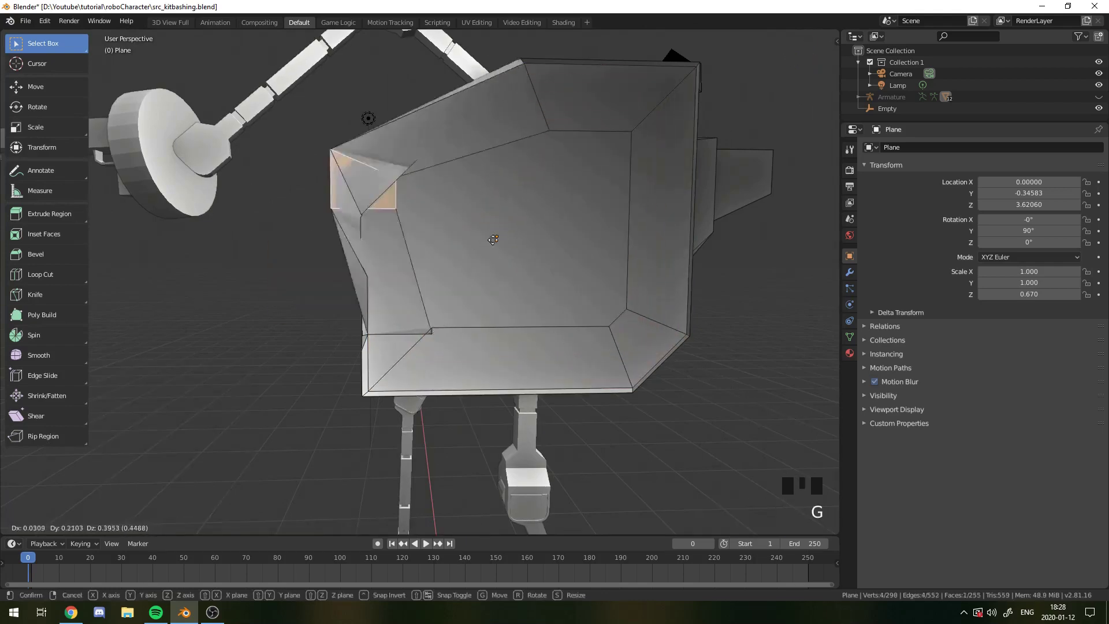
Step: Undo the face move and the inset on the side panel
{"action": "key", "text": "ctrl+z"}
{"action": "key", "text": "ctrl+z"}
{"action": "key", "text": "ctrl+z"}
{"action": "key", "text": "ctrl+z"}
{"action": "key", "text": "ctrl+z"}
{"action": "key", "text": "ctrl+z"}
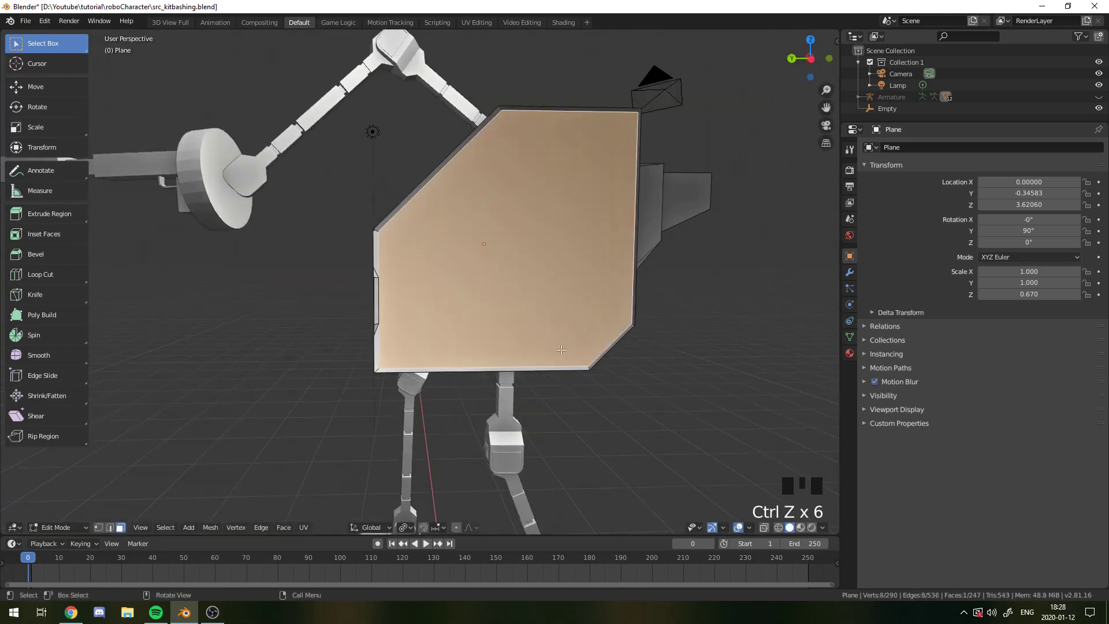
Step: Knife a closed, angle-constrained outline into the front half of the side panel's outer face, following its front, lower and sloped edges
{"action": "key", "text": "ctrl+KP_3"}
{"action": "scroll", "coordinate": [680, 305], "scroll_direction": "up", "scroll_amount": 1}
{"action": "key", "text": "Tab"}
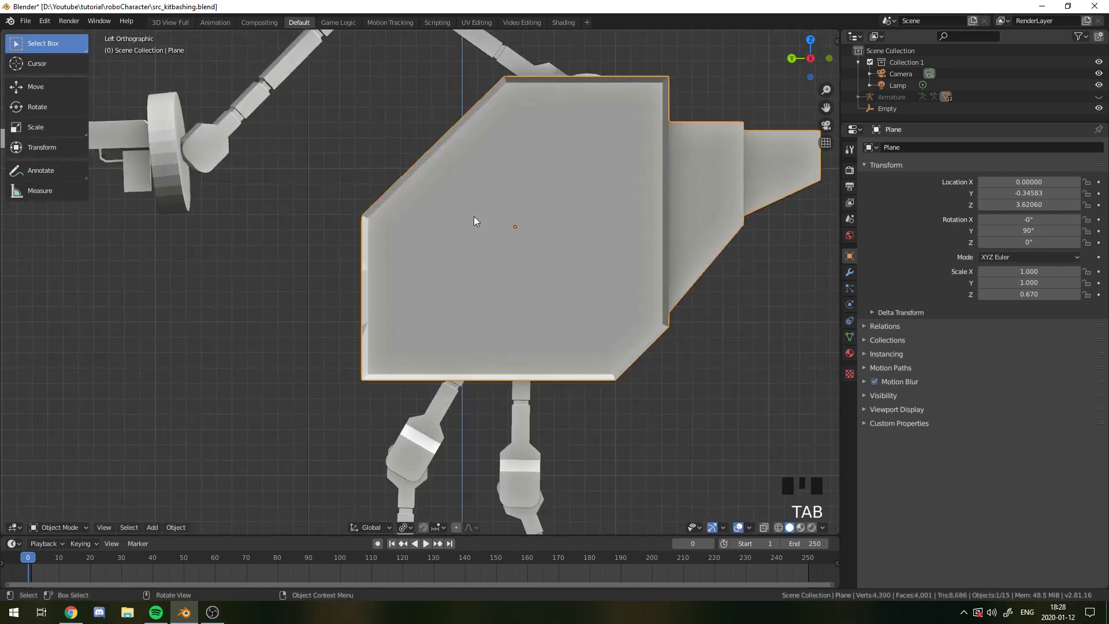
{"action": "key", "text": "Tab"}
{"action": "key", "text": "k"}
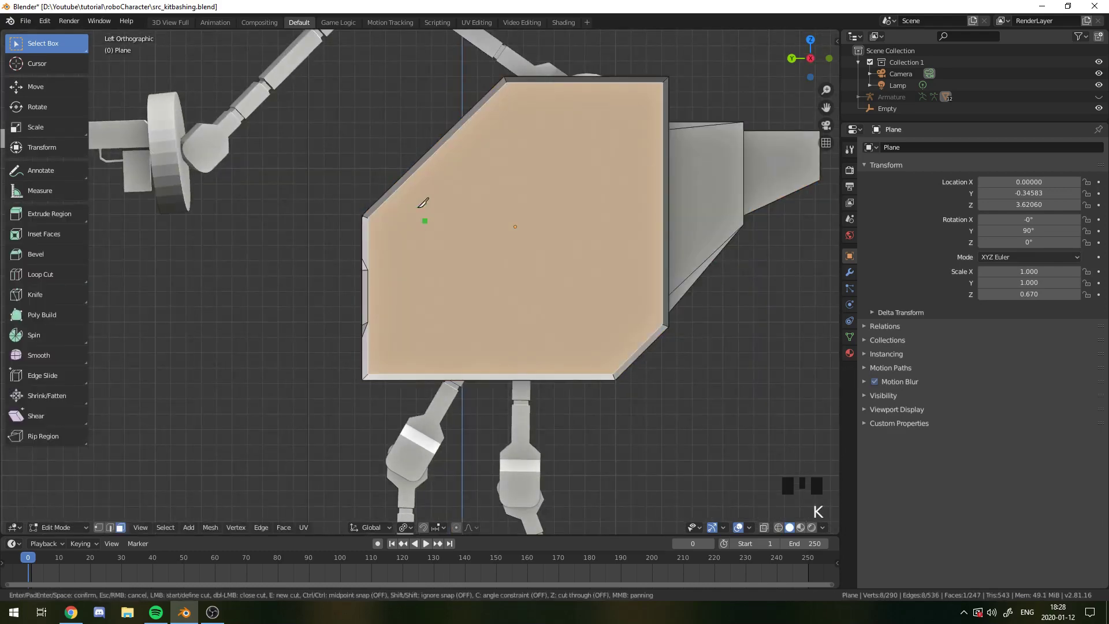
{"action": "right_click", "coordinate": [377, 241]}
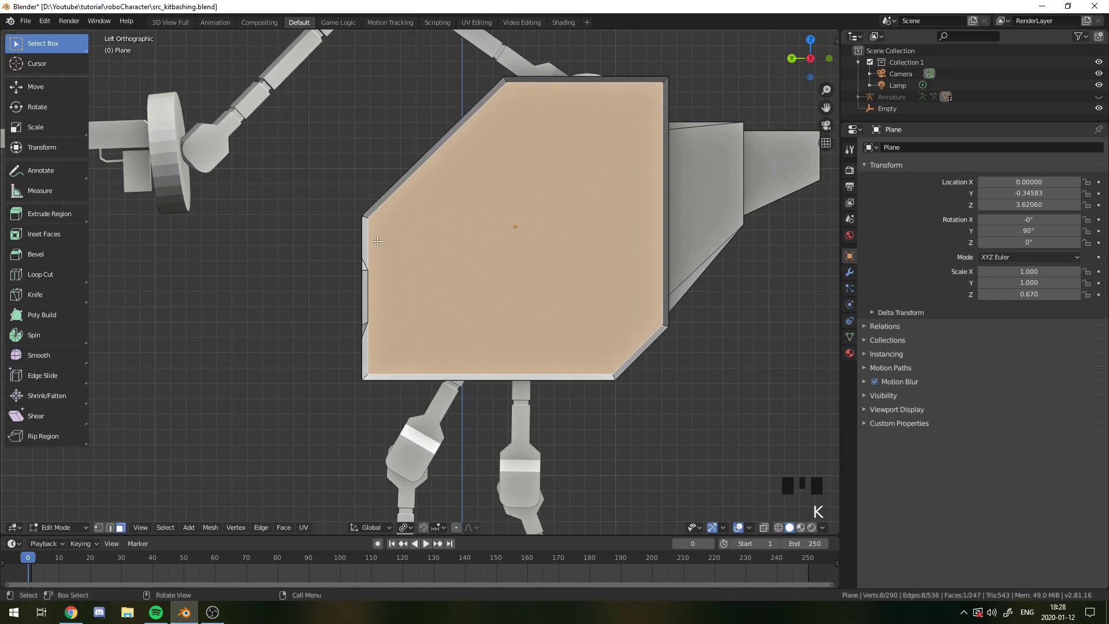
{"action": "key", "text": "k"}
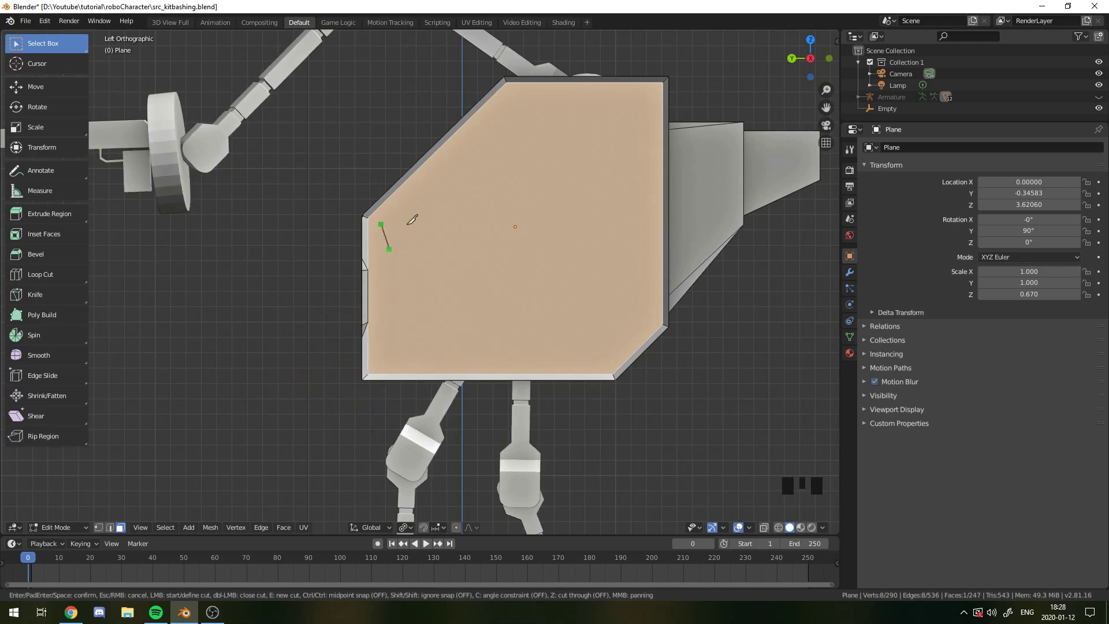
{"action": "key", "text": "c"}
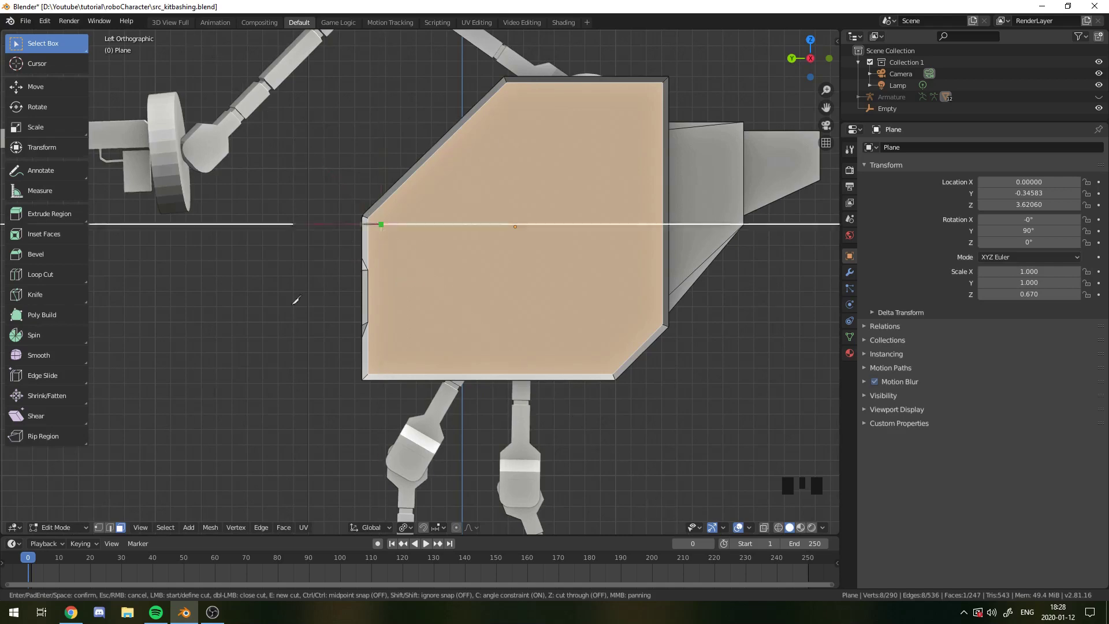
{"action": "left_click", "coordinate": [381, 360]}
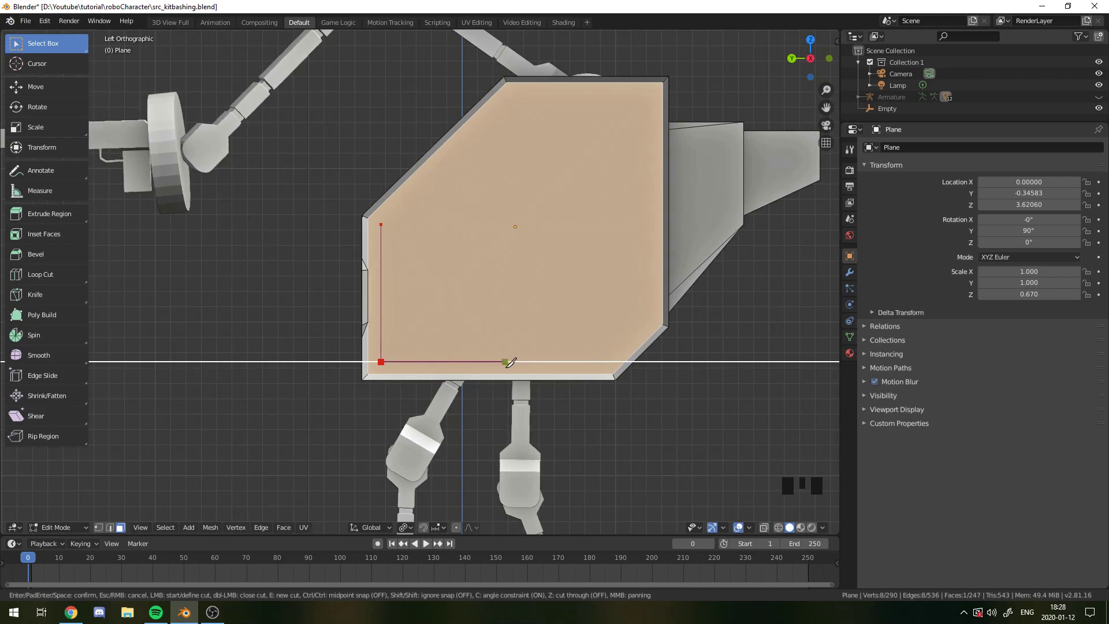
{"action": "left_click", "coordinate": [517, 362]}
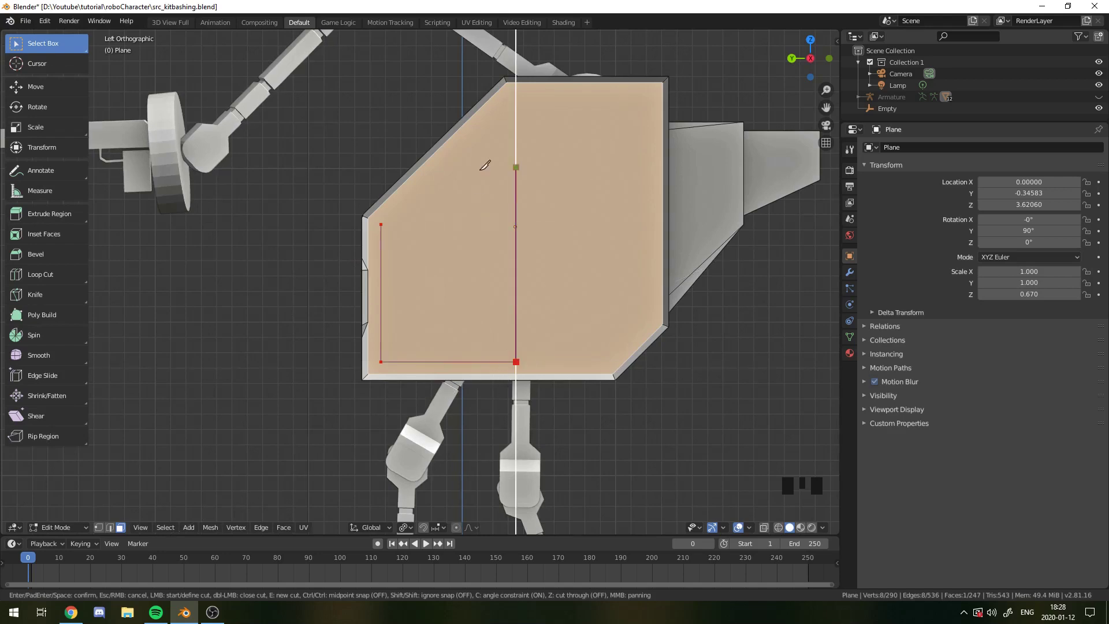
{"action": "left_click", "coordinate": [515, 100]}
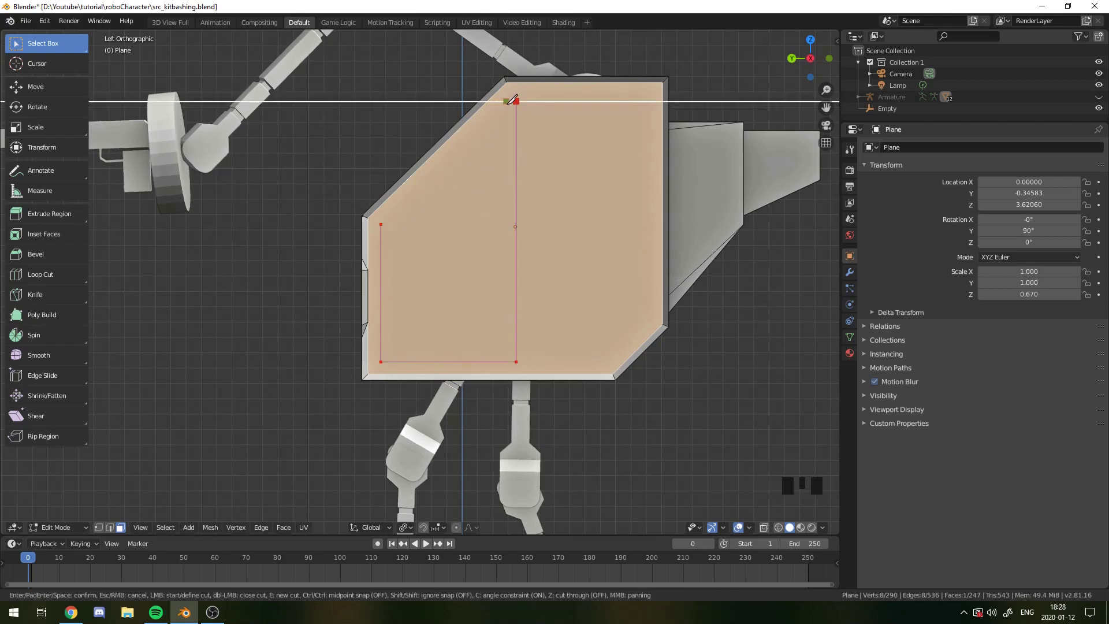
{"action": "left_click", "coordinate": [508, 101]}
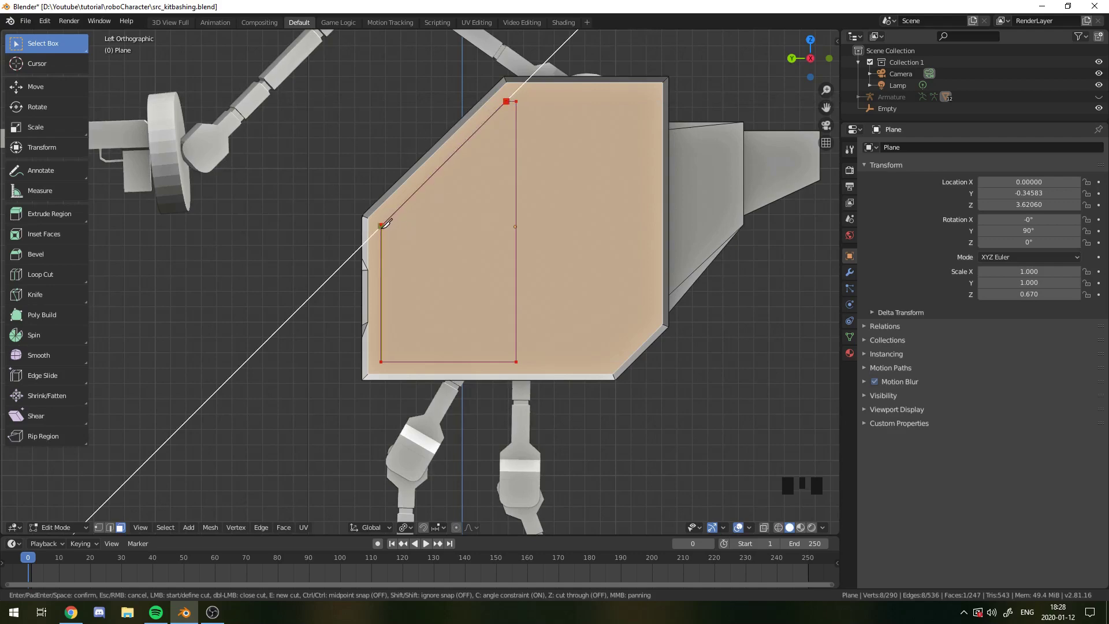
{"action": "left_click", "coordinate": [382, 225]}
{"action": "scroll", "coordinate": [294, 134], "scroll_direction": "up", "scroll_amount": 5}
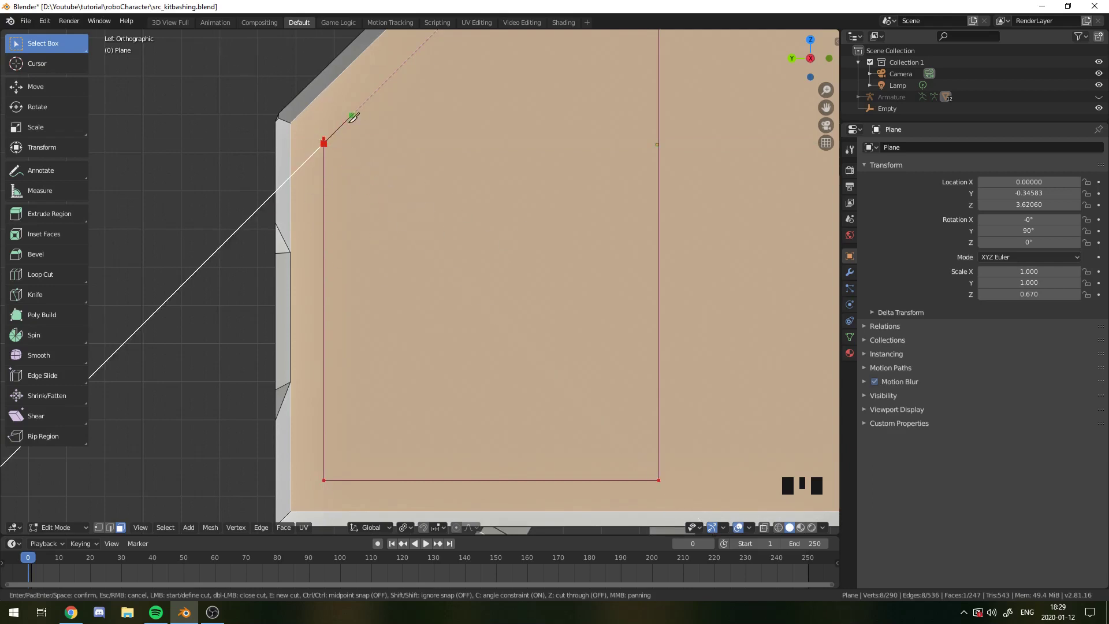
{"action": "key", "text": "Return"}
Step: Move the extra vertex at the knife outline's upper front corner about 0.016 along global Y and reposition it once more
{"action": "scroll", "coordinate": [413, 160], "scroll_direction": "down", "scroll_amount": 3}
{"action": "left_click", "coordinate": [455, 260]}
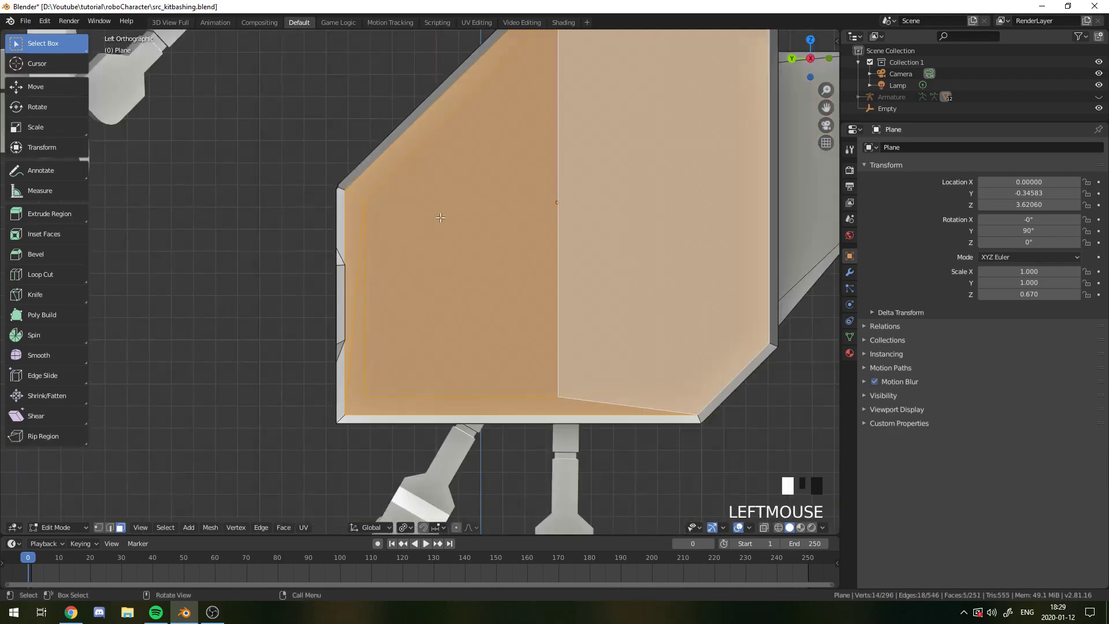
{"action": "middle_click_drag", "start_coordinate": [455, 260], "coordinate": [472, 284]}
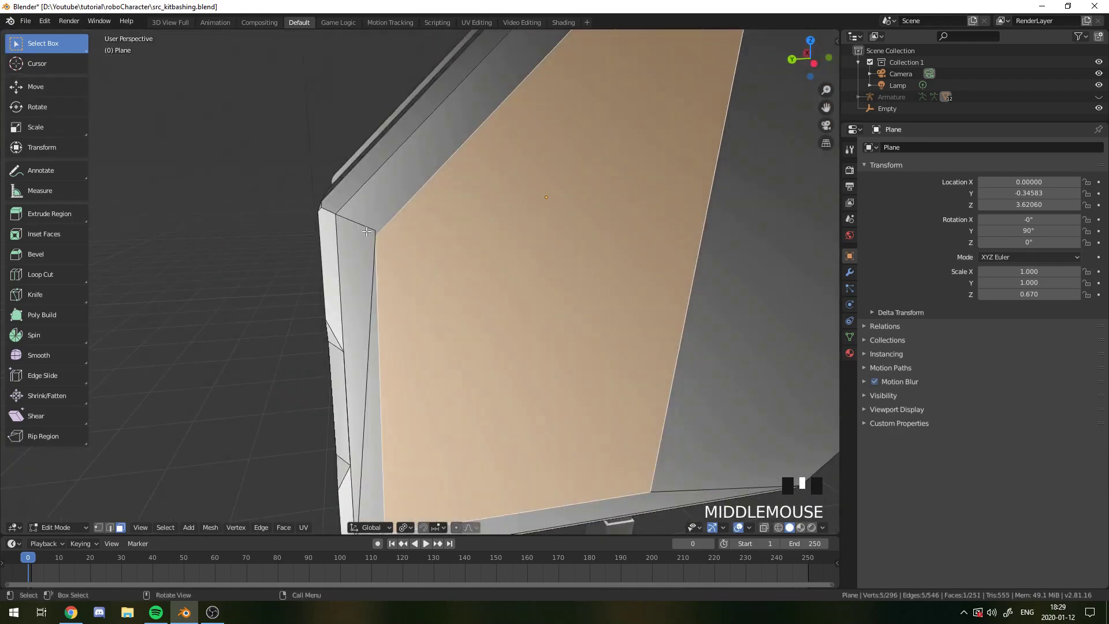
{"action": "left_click", "coordinate": [347, 260]}
{"action": "left_click", "coordinate": [359, 309]}
{"action": "left_click", "coordinate": [99, 527]}
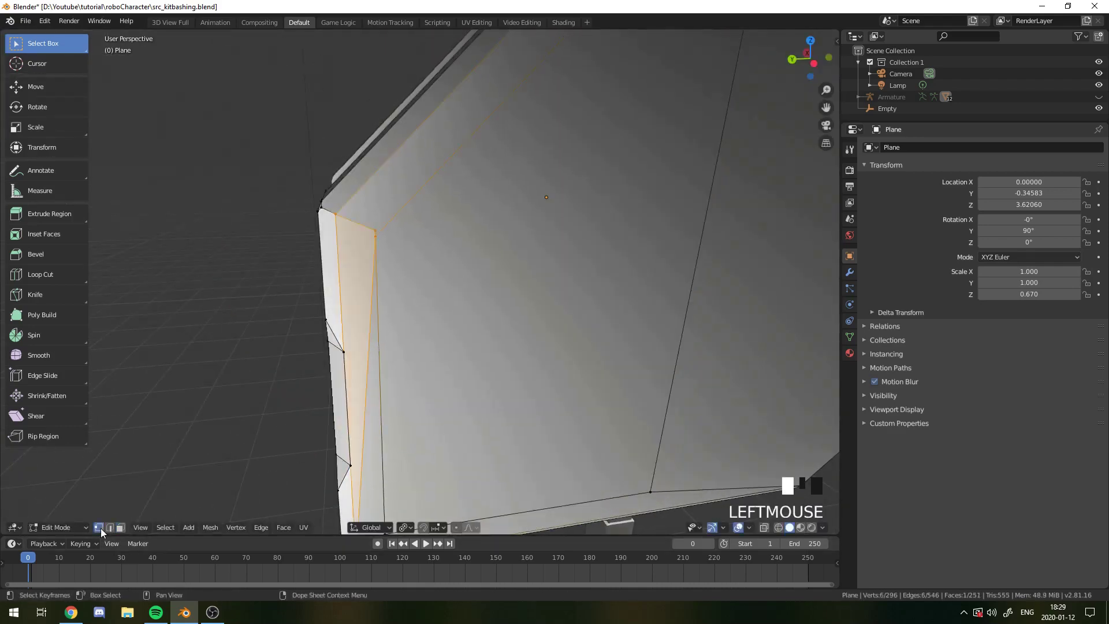
{"action": "left_click", "coordinate": [375, 230]}
{"action": "scroll", "coordinate": [371, 217], "scroll_direction": "down", "scroll_amount": 4}
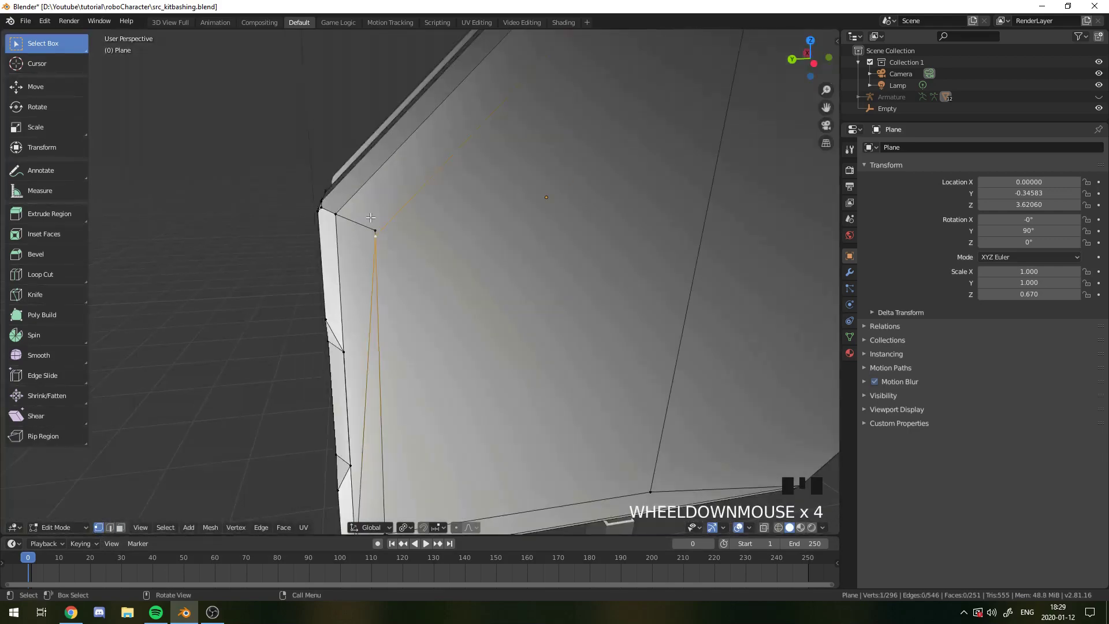
{"action": "scroll", "coordinate": [371, 217], "scroll_direction": "up", "scroll_amount": 3}
{"action": "scroll", "coordinate": [371, 217], "scroll_direction": "down", "scroll_amount": 3}
{"action": "key", "text": "g"}
{"action": "key", "text": "y"}
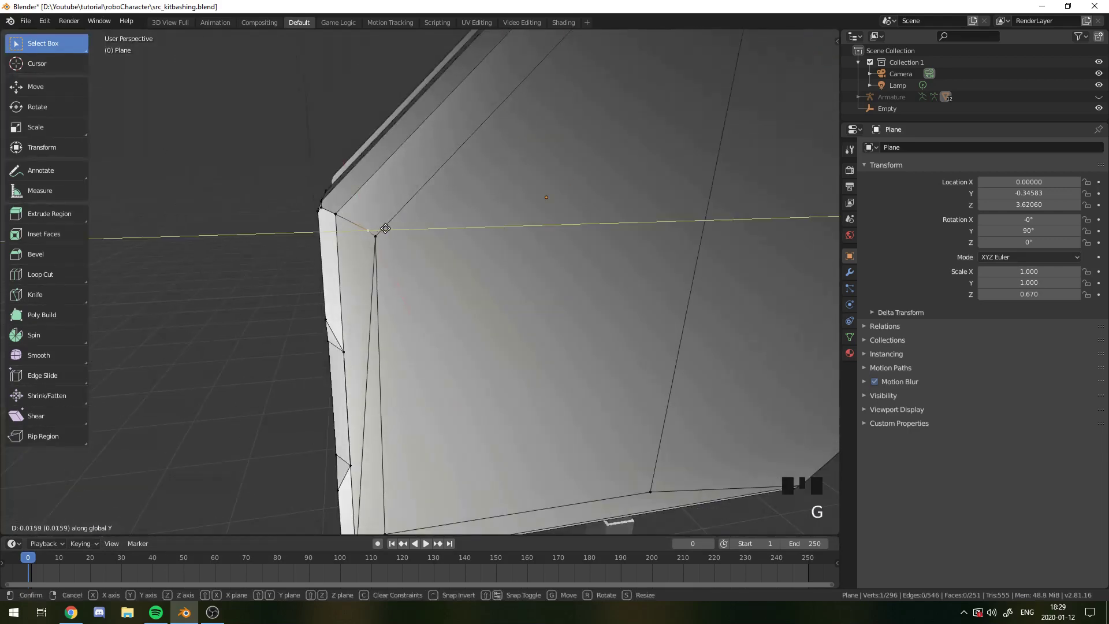
{"action": "left_click", "coordinate": [386, 229]}
{"action": "key", "text": "g"}
{"action": "middle_click", "coordinate": [386, 231]}
{"action": "left_click", "coordinate": [390, 238]}
Step: Check the cut side panel in Object Mode and examine the narrow faces around the outline in Edit Mode
{"action": "key", "text": "Tab"}
{"action": "scroll", "coordinate": [420, 251], "scroll_direction": "down", "scroll_amount": 4}
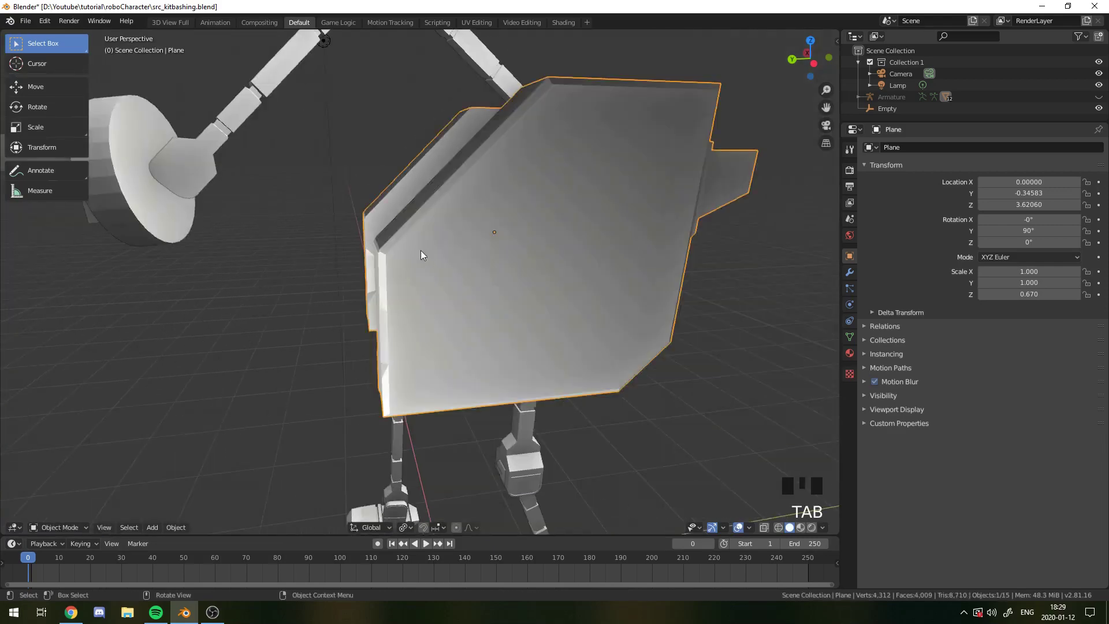
{"action": "key", "text": "Tab"}
{"action": "scroll", "coordinate": [455, 278], "scroll_direction": "up", "scroll_amount": 3}
{"action": "middle_click_drag", "start_coordinate": [406, 417], "coordinate": [333, 203]}
{"action": "scroll", "coordinate": [332, 203], "scroll_direction": "down", "scroll_amount": 1}
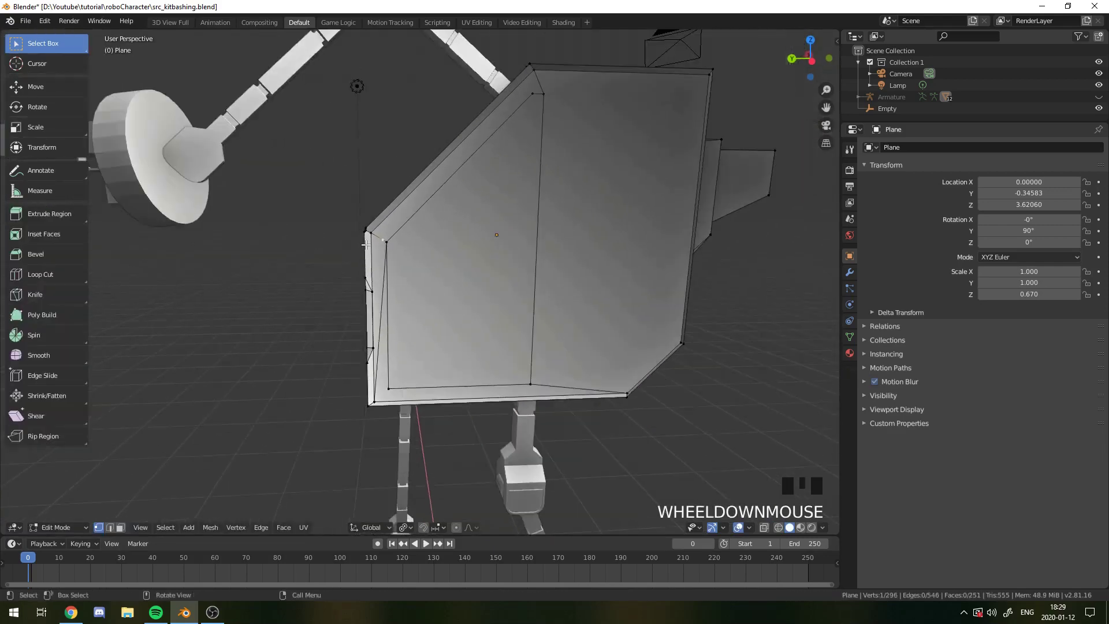
{"action": "scroll", "coordinate": [333, 204], "scroll_direction": "up", "scroll_amount": 2}
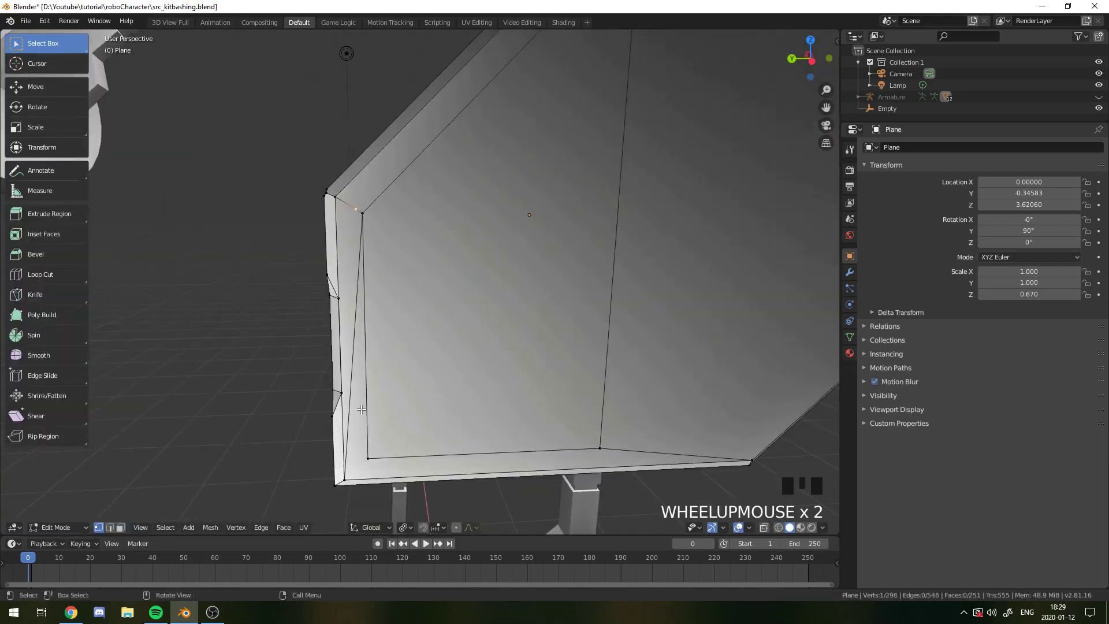
Step: Delete the two narrow faces between the knife outline and the side panel's front and lower edges
{"action": "left_click", "coordinate": [120, 527]}
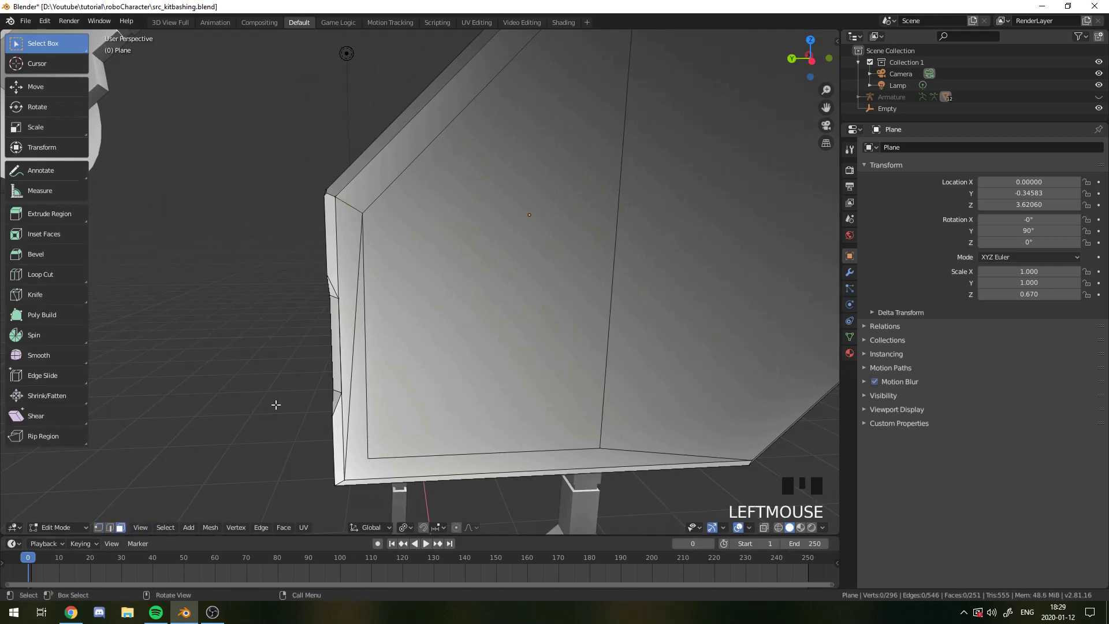
{"action": "left_click", "coordinate": [346, 316]}
{"action": "key", "text": "x"}
{"action": "left_click", "coordinate": [359, 350]}
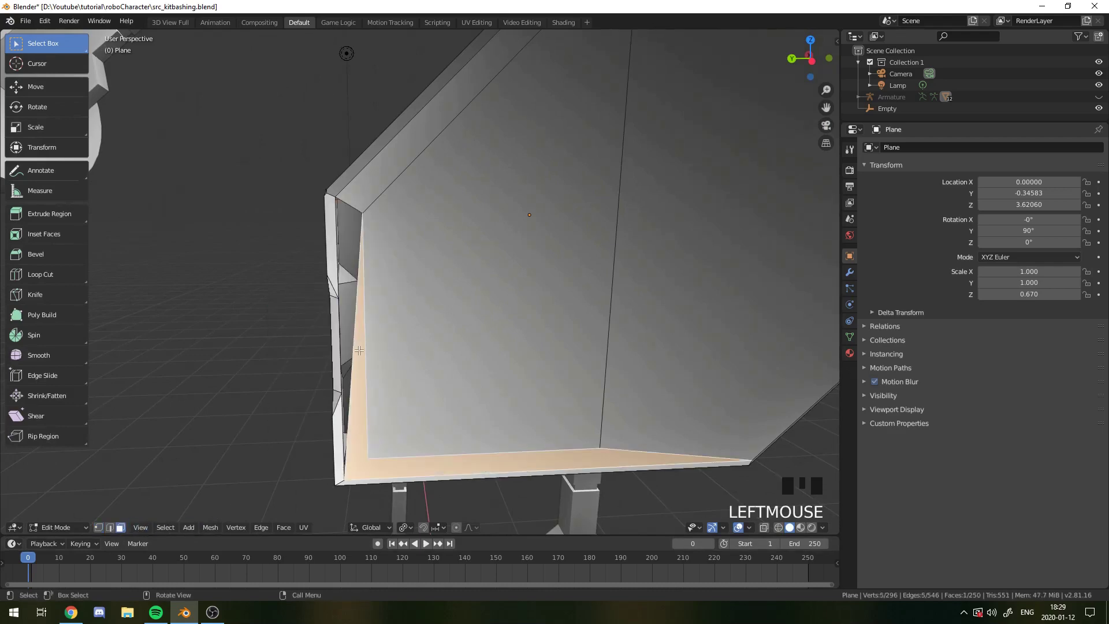
{"action": "key", "text": "x"}
{"action": "left_click", "coordinate": [335, 296]}
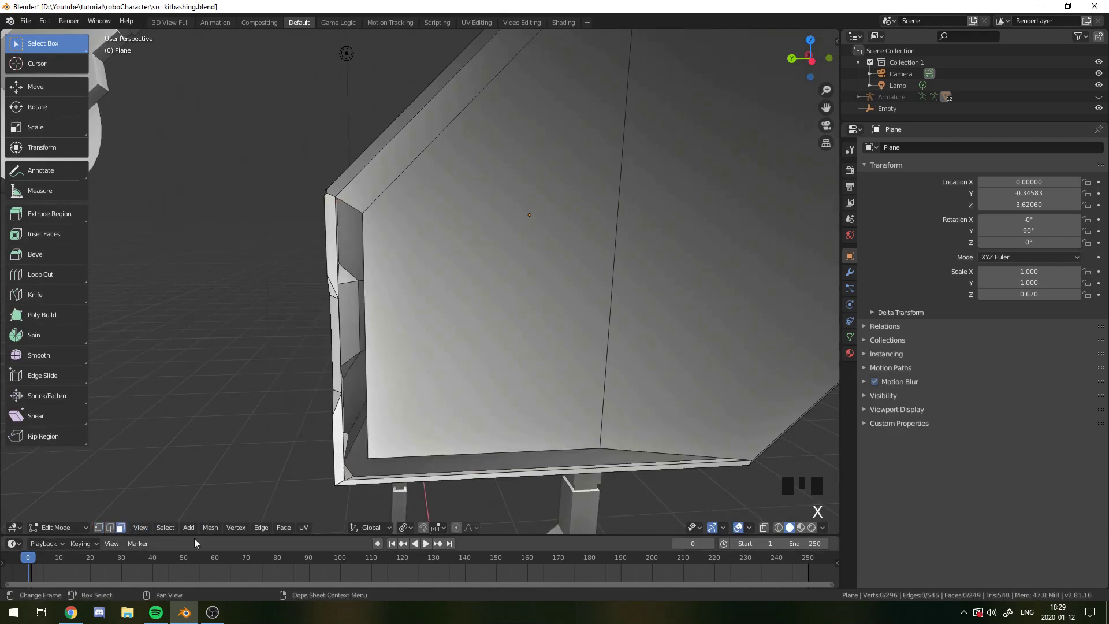
Step: Add one loop cut across the side panel's lower rim below the outline's lower rear corner, with a factor of about -0.214
{"action": "left_click", "coordinate": [110, 527]}
{"action": "left_click", "coordinate": [590, 450]}
{"action": "left_click", "coordinate": [657, 454]}
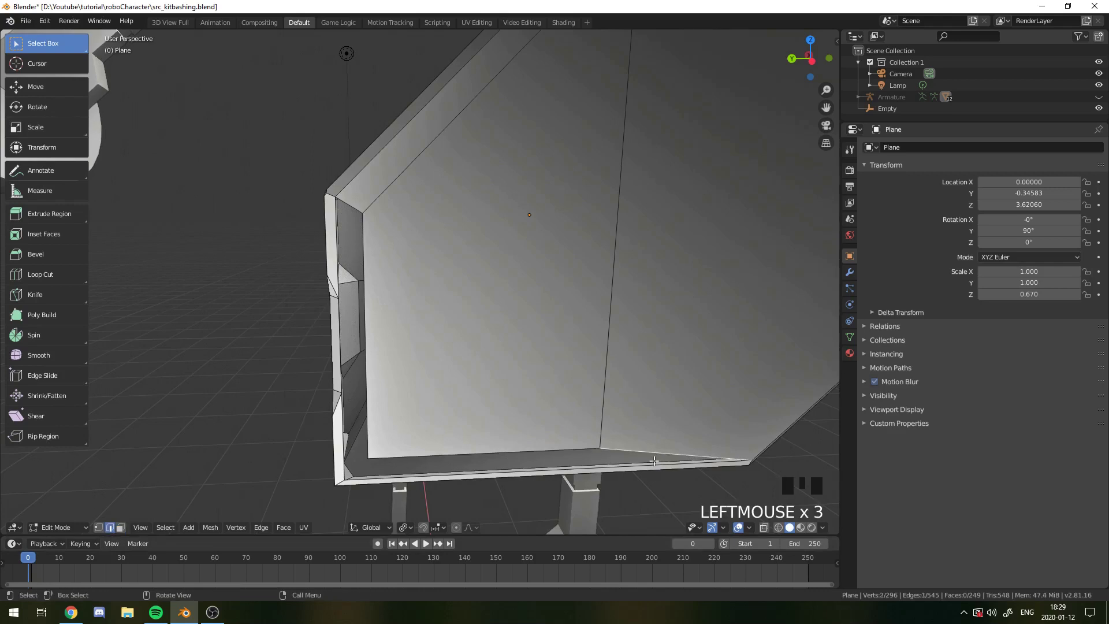
{"action": "middle_click_drag", "start_coordinate": [656, 454], "coordinate": [638, 471]}
{"action": "key", "text": "ctrl+r"}
{"action": "left_click", "coordinate": [655, 469]}
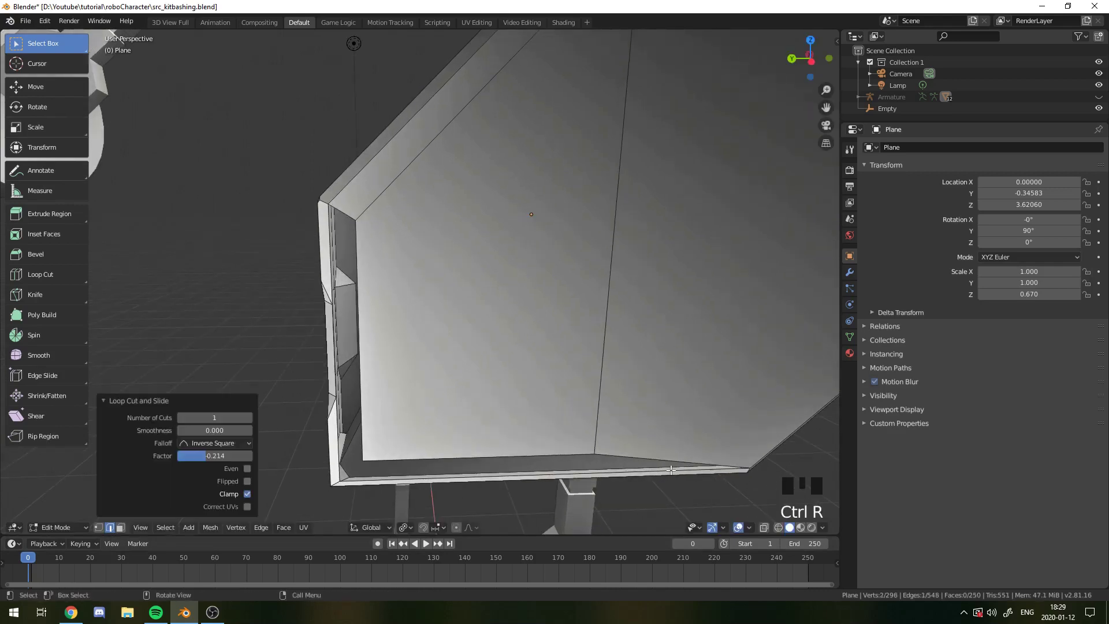
Step: Fill the gap between the outline and the side panel's lower edge with two new faces
{"action": "left_click", "coordinate": [667, 464]}
{"action": "left_click", "coordinate": [666, 455], "text": "shift"}
{"action": "key", "text": "f"}
{"action": "left_click", "coordinate": [537, 473]}
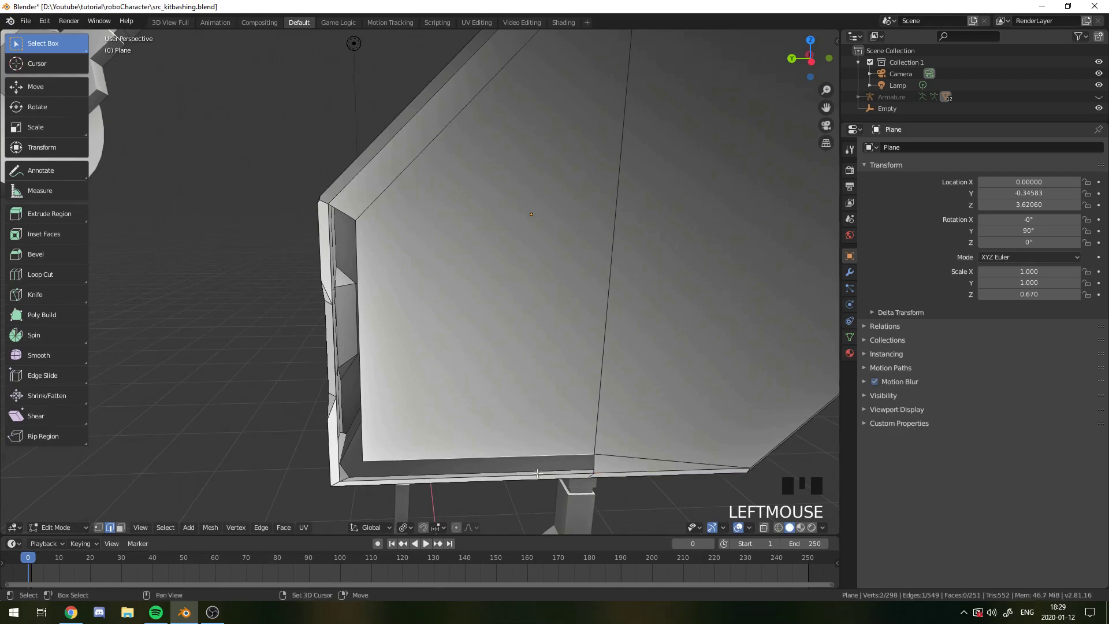
{"action": "left_click", "coordinate": [540, 458], "text": "shift"}
{"action": "key", "text": "f"}
Step: Inspect the open gap and the edges along the side panel's notched front edge
{"action": "left_click", "coordinate": [359, 414]}
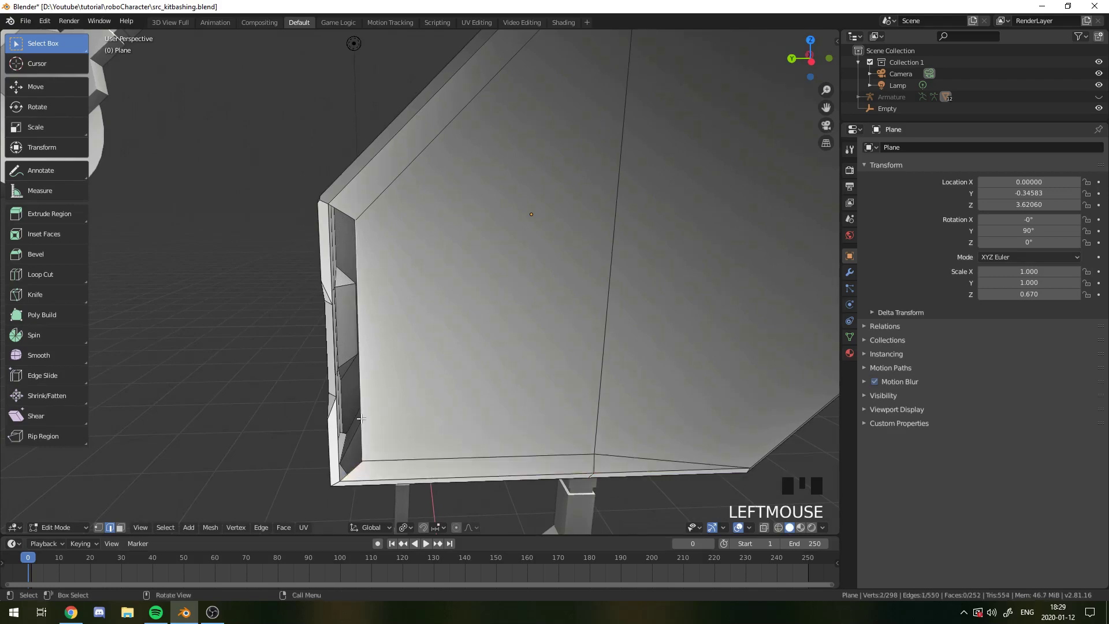
{"action": "middle_click_drag", "start_coordinate": [358, 415], "coordinate": [382, 420]}
{"action": "left_click", "coordinate": [379, 404], "text": "shift"}
{"action": "key", "text": "ctrl+z"}
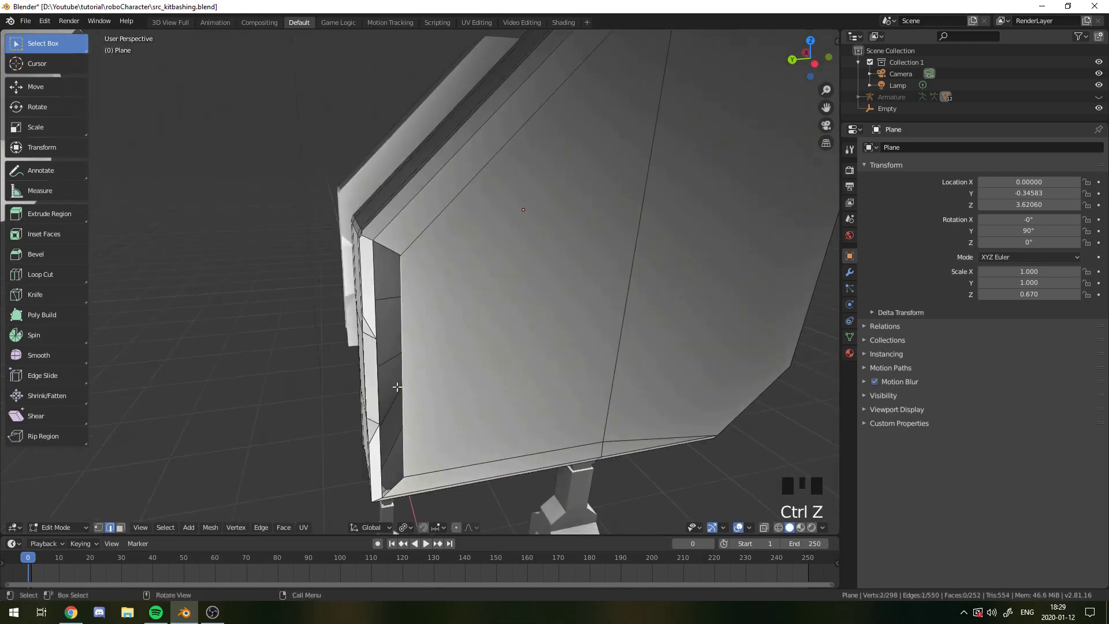
{"action": "middle_click_drag", "start_coordinate": [407, 381], "coordinate": [391, 294]}
{"action": "left_click", "coordinate": [389, 310]}
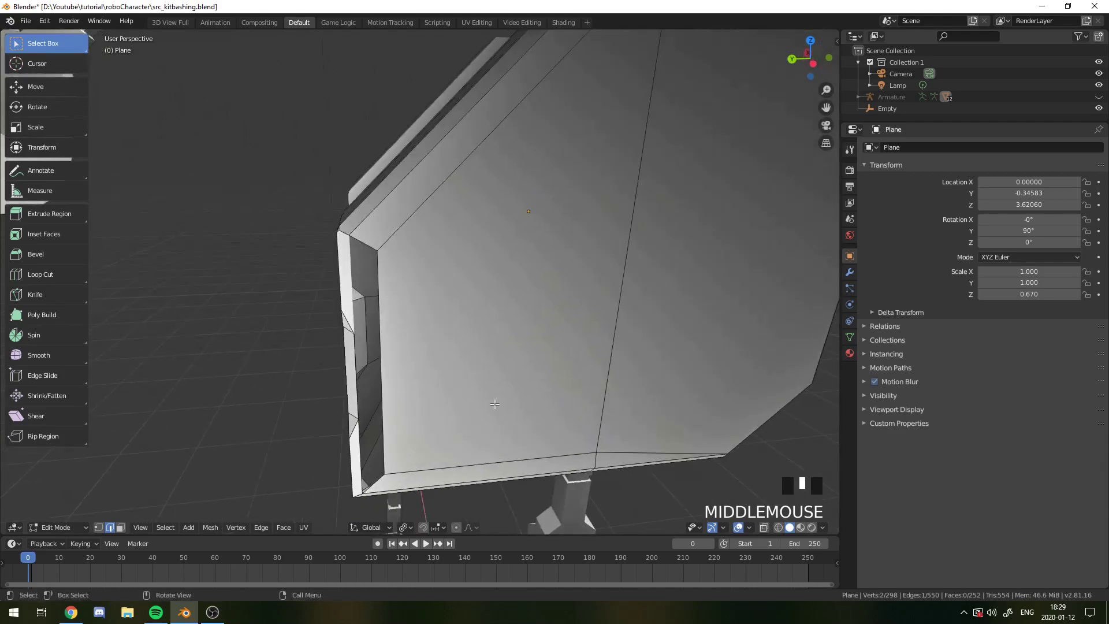
{"action": "scroll", "coordinate": [222, 247], "scroll_direction": "up", "scroll_amount": 2}
{"action": "middle_click_drag", "start_coordinate": [222, 247], "coordinate": [416, 220]}
{"action": "middle_click_drag", "start_coordinate": [402, 310], "coordinate": [430, 295]}
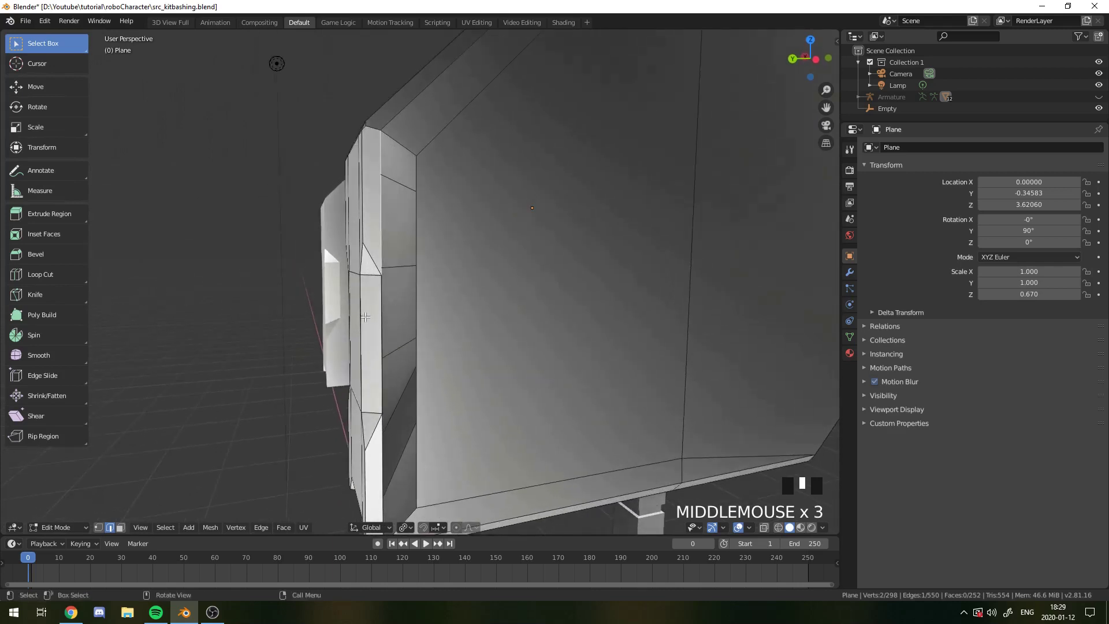
Step: Try dividing the side panel's long inner front edge with four loop cuts
{"action": "key", "text": "ctrl+r"}
{"action": "key", "text": "Escape"}
{"action": "key", "text": "Escape"}
{"action": "key", "text": "ctrl+r"}
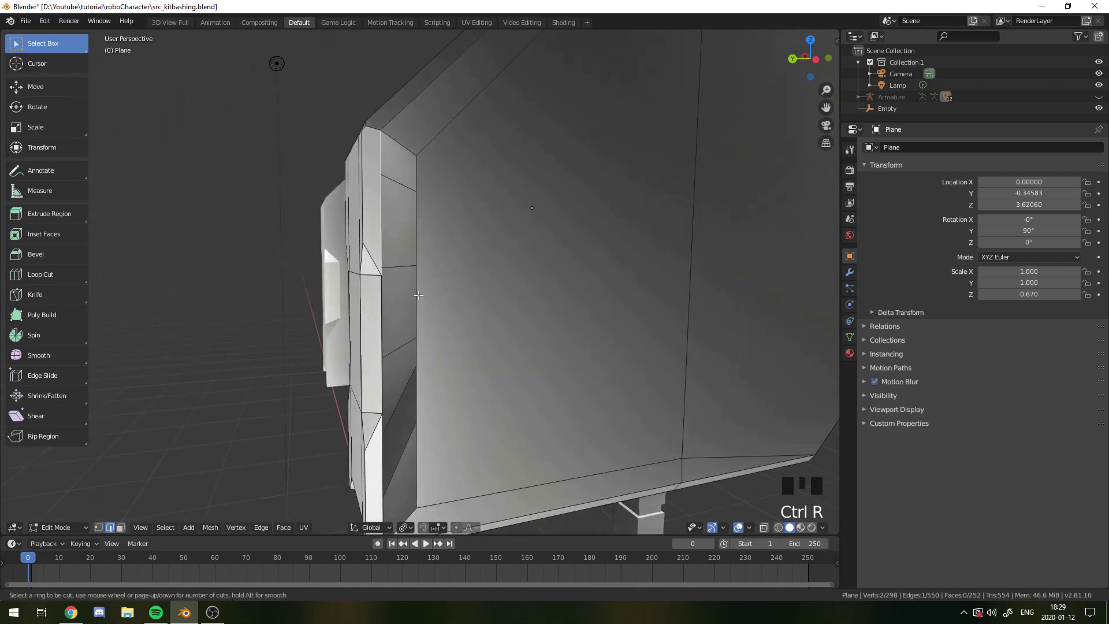
{"action": "left_click", "coordinate": [419, 295]}
{"action": "double_click", "coordinate": [418, 294]}
{"action": "left_click", "coordinate": [417, 292]}
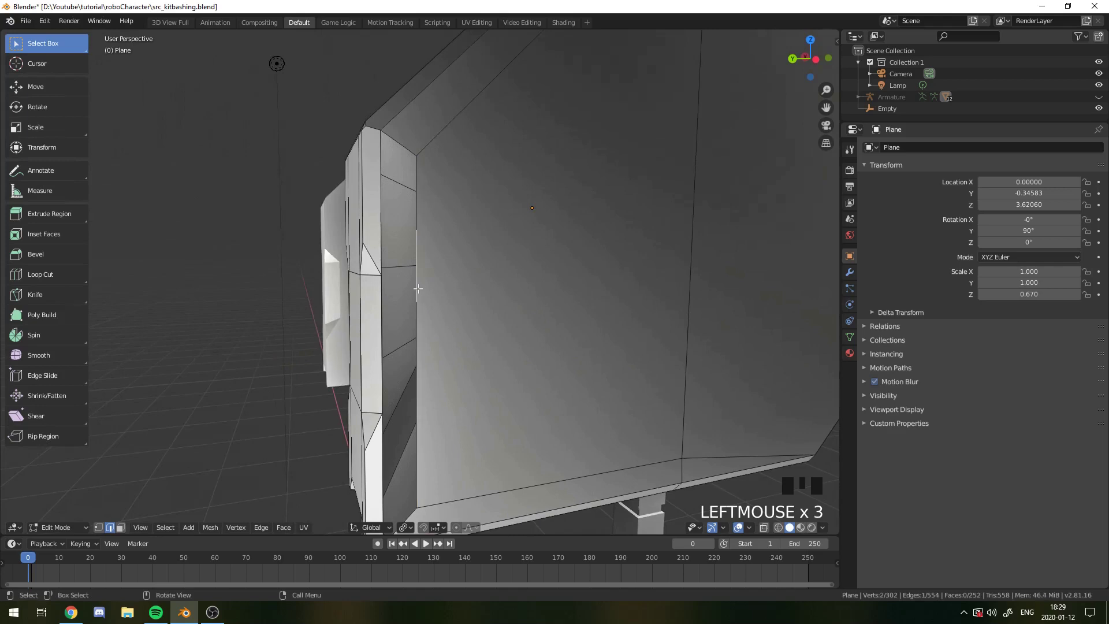
Step: Try to fill a face between the divided inner edge and the notched front rim of the side panel
{"action": "left_click", "coordinate": [414, 207], "text": "shift"}
{"action": "left_click", "coordinate": [414, 206]}
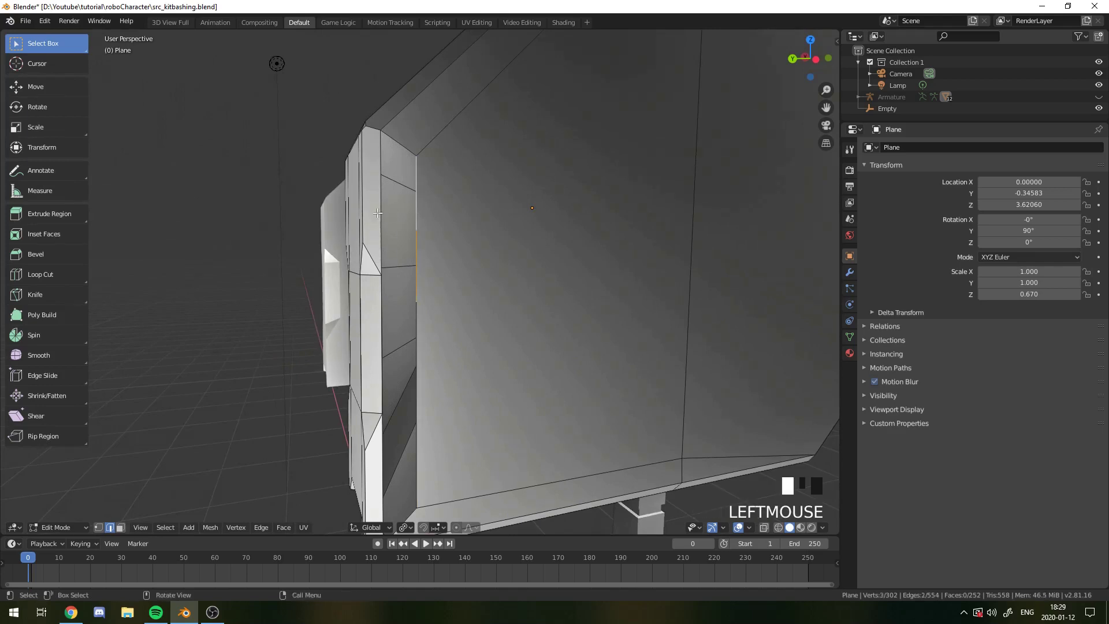
{"action": "key", "text": "f"}
{"action": "middle_click_drag", "start_coordinate": [422, 241], "coordinate": [426, 242]}
{"action": "left_click", "coordinate": [425, 242]}
{"action": "left_click", "coordinate": [428, 242], "text": "shift"}
{"action": "key", "text": "z"}
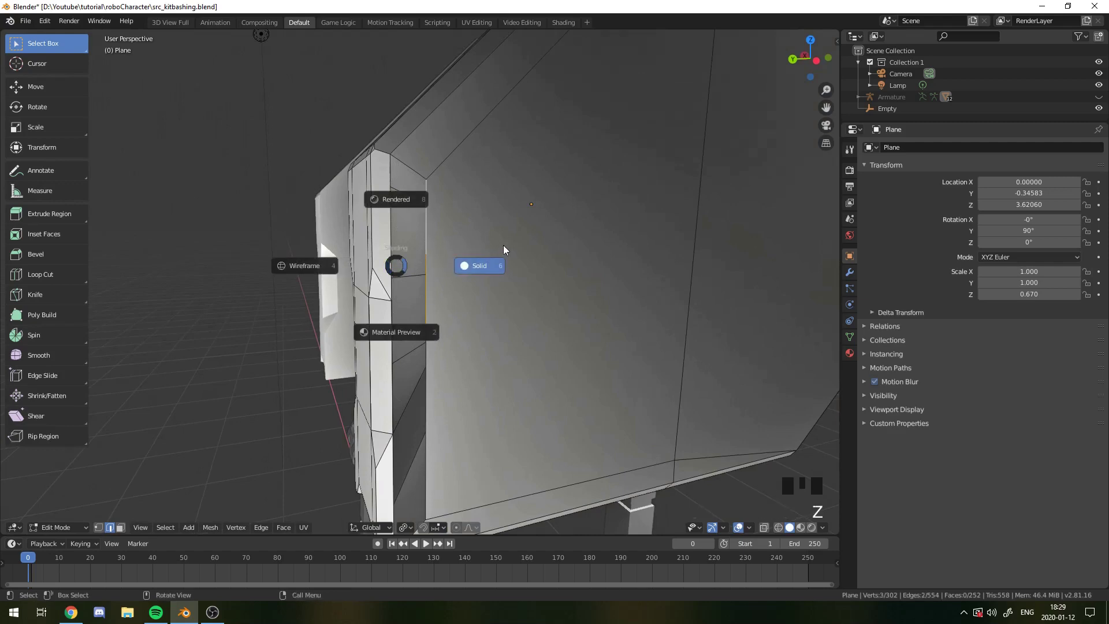
Step: Undo the face-fill attempt and the four cuts on the side panel's inner front edge
{"action": "left_click", "coordinate": [98, 527]}
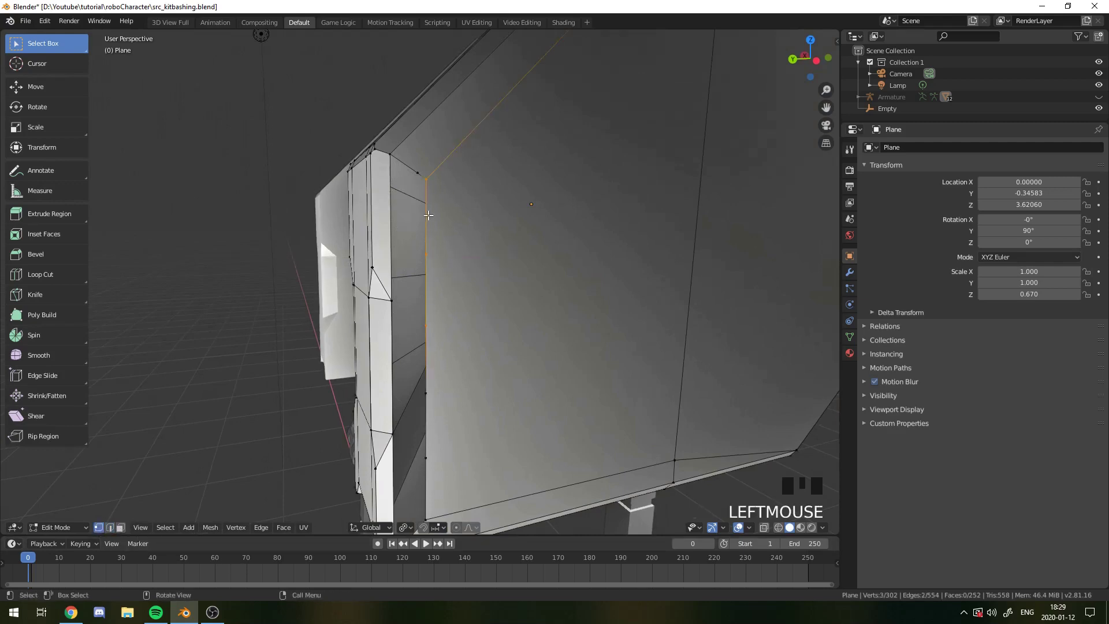
{"action": "middle_click_drag", "start_coordinate": [454, 283], "coordinate": [453, 278]}
{"action": "key", "text": "ctrl+z"}
{"action": "key", "text": "ctrl+z"}
{"action": "key", "text": "ctrl+z"}
{"action": "key", "text": "ctrl+z"}
{"action": "key", "text": "ctrl+z"}
{"action": "key", "text": "ctrl+z"}
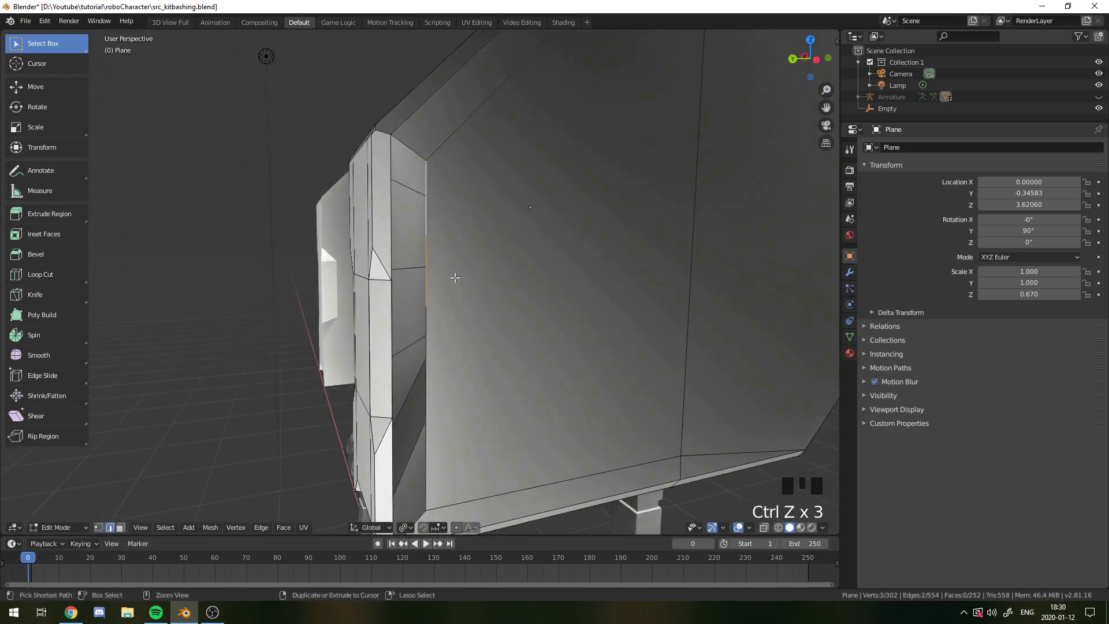
{"action": "key", "text": "ctrl+z"}
{"action": "key", "text": "ctrl+z"}
{"action": "key", "text": "ctrl+z"}
{"action": "key", "text": "ctrl+z"}
{"action": "key", "text": "ctrl+z"}
{"action": "key", "text": "ctrl+z"}
{"action": "key", "text": "ctrl+z"}
{"action": "key", "text": "ctrl+z"}
{"action": "key", "text": "ctrl+z"}
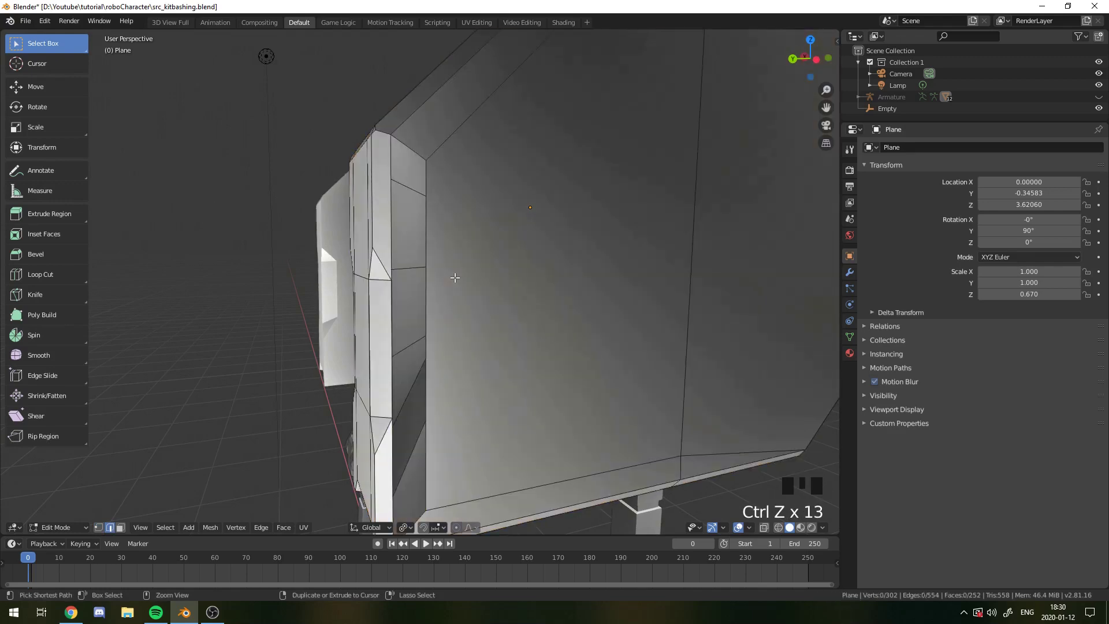
Step: Divide the side panel's long inner front edge with two loop cuts
{"action": "middle_click_drag", "start_coordinate": [455, 278], "coordinate": [467, 311]}
{"action": "key", "text": "ctrl+r"}
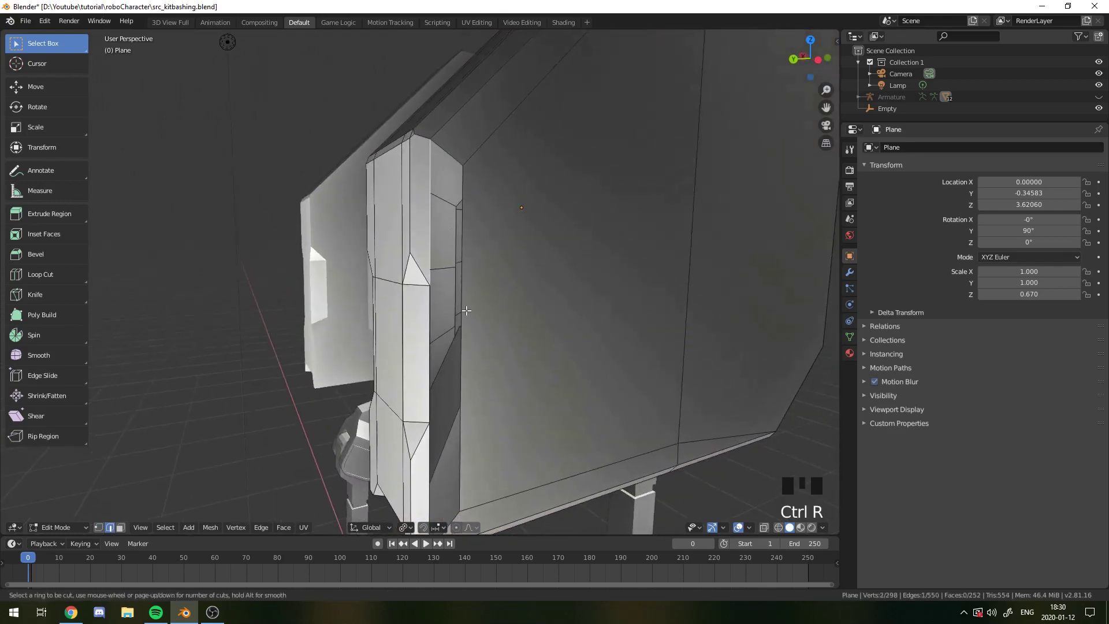
{"action": "double_click", "coordinate": [467, 311]}
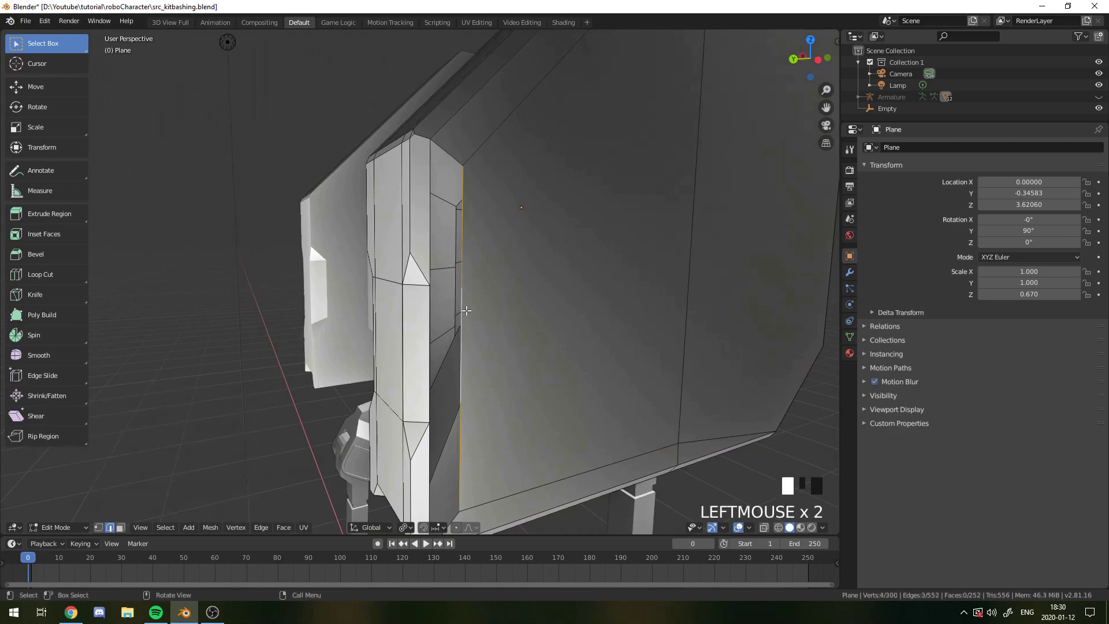
Step: Fill the open gap between the divided inner edge and the notched front rim with three faces
{"action": "middle_click_drag", "start_coordinate": [467, 271], "coordinate": [464, 340]}
{"action": "key", "text": "f"}
{"action": "left_click", "coordinate": [463, 385]}
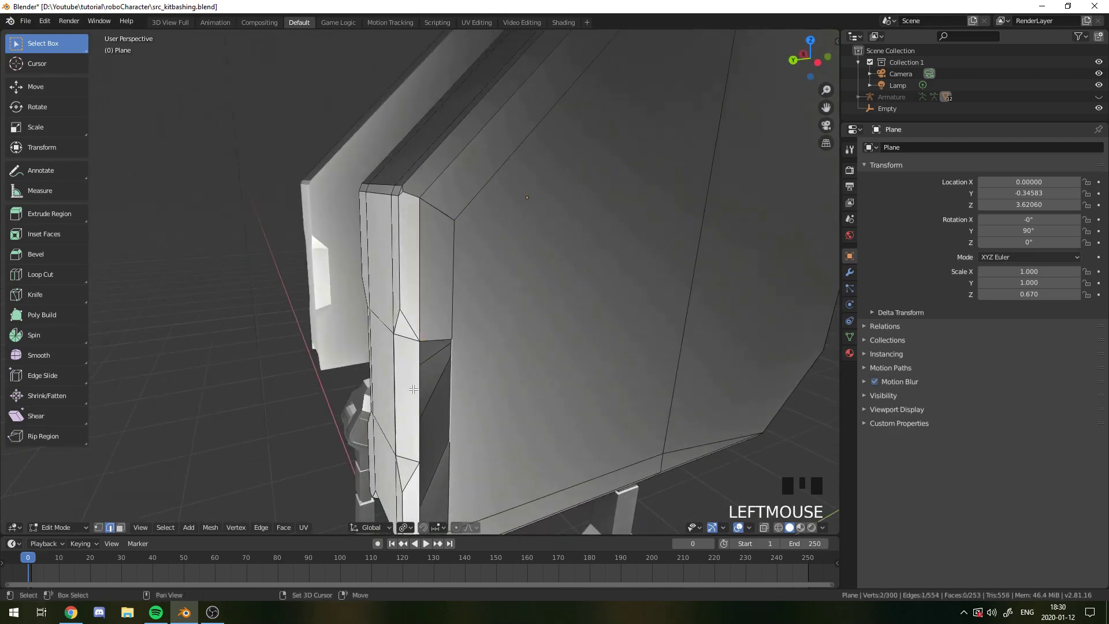
{"action": "left_click", "coordinate": [414, 391], "text": "shift"}
{"action": "key", "text": "f"}
{"action": "middle_click_drag", "start_coordinate": [415, 391], "coordinate": [421, 272]}
{"action": "left_click", "coordinate": [384, 451]}
{"action": "key", "text": "f"}
Step: Check the filled front edge of the side panel from several angles, with and without the mesh edges shown
{"action": "scroll", "coordinate": [383, 451], "scroll_direction": "down", "scroll_amount": 2}
{"action": "key", "text": "Tab"}
{"action": "key", "text": "Tab"}
{"action": "key", "text": "Tab"}
{"action": "key", "text": "Tab"}
{"action": "scroll", "coordinate": [421, 206], "scroll_direction": "up", "scroll_amount": 2}
{"action": "middle_click_drag", "start_coordinate": [421, 205], "coordinate": [275, 361]}
{"action": "key", "text": "ctrl+r"}
{"action": "right_click", "coordinate": [379, 324]}
{"action": "key", "text": "ctrl+r"}
{"action": "scroll", "coordinate": [456, 289], "scroll_direction": "up", "scroll_amount": 3}
{"action": "scroll", "coordinate": [465, 304], "scroll_direction": "down", "scroll_amount": 3}
{"action": "middle_click_drag", "start_coordinate": [370, 292], "coordinate": [416, 283]}
{"action": "scroll", "coordinate": [477, 272], "scroll_direction": "down", "scroll_amount": 3}
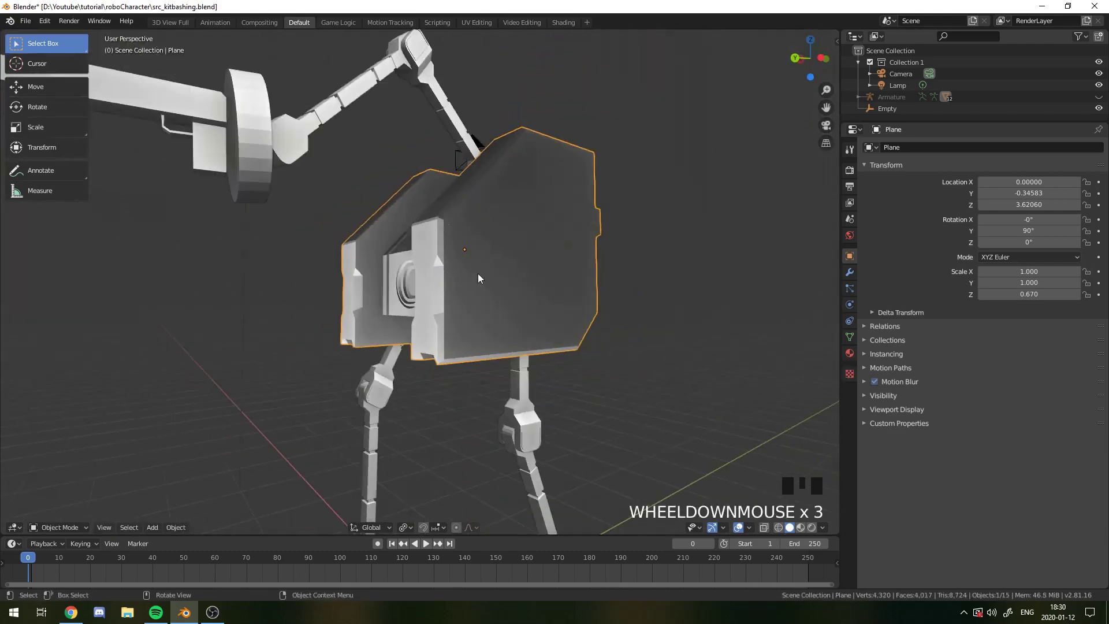
{"action": "scroll", "coordinate": [479, 271], "scroll_direction": "up", "scroll_amount": 4}
{"action": "middle_click_drag", "start_coordinate": [479, 271], "coordinate": [469, 265]}
{"action": "scroll", "coordinate": [469, 266], "scroll_direction": "down", "scroll_amount": 4}
Step: Extrude the side panel's large front face slightly inward to form a shallow recess
{"action": "left_click", "coordinate": [421, 293]}
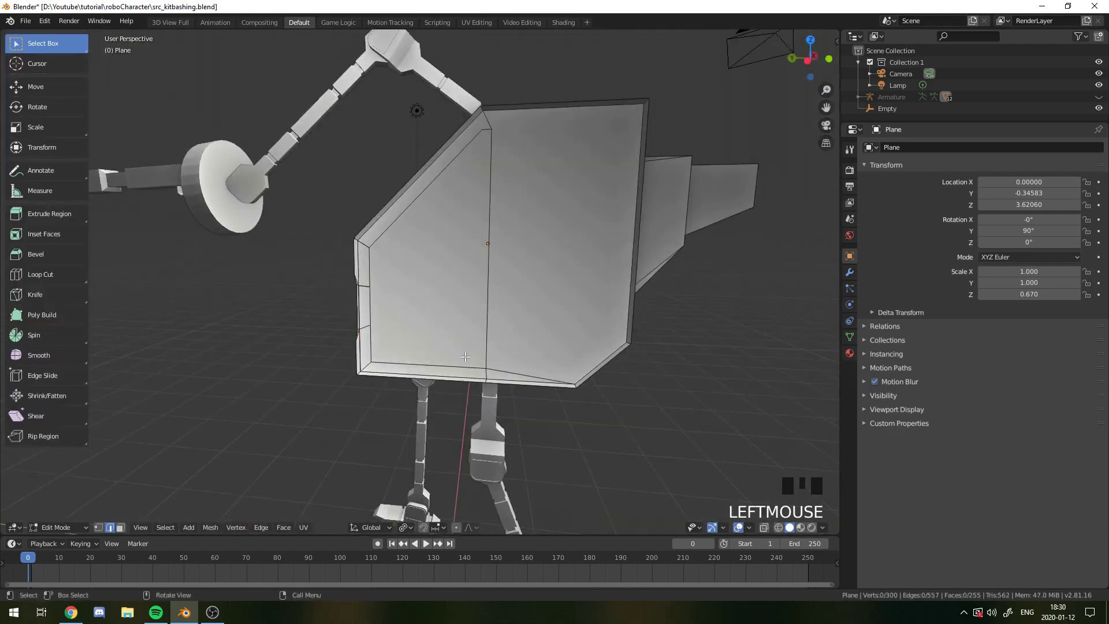
{"action": "scroll", "coordinate": [214, 500], "scroll_direction": "up", "scroll_amount": 2}
{"action": "left_click", "coordinate": [120, 527]}
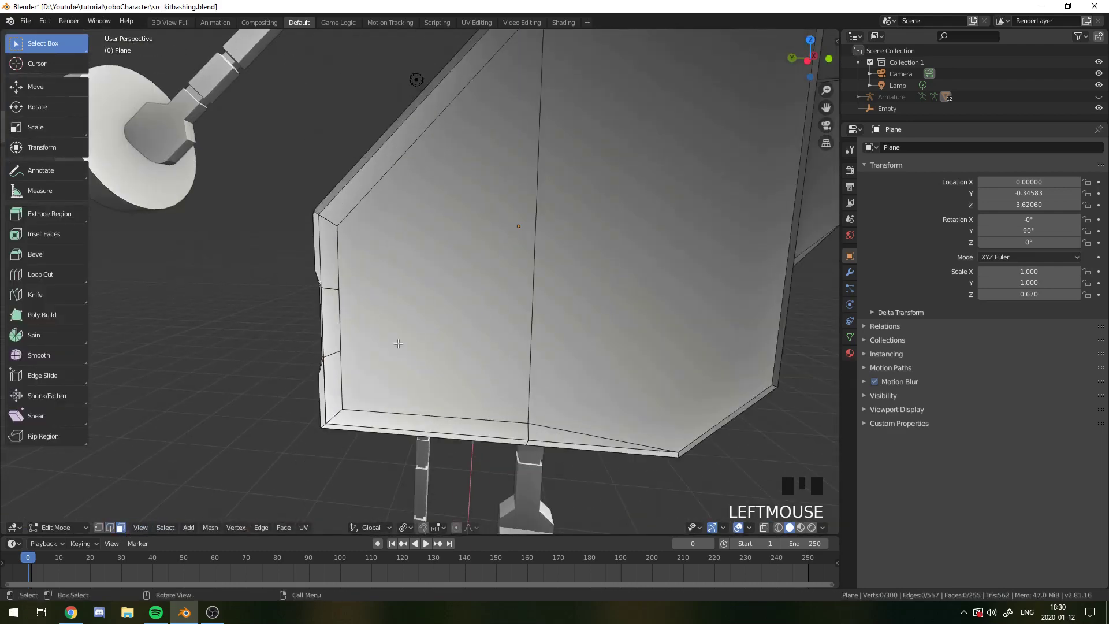
{"action": "left_click", "coordinate": [439, 323]}
{"action": "middle_click_drag", "start_coordinate": [439, 324], "coordinate": [539, 390]}
{"action": "key", "text": "e"}
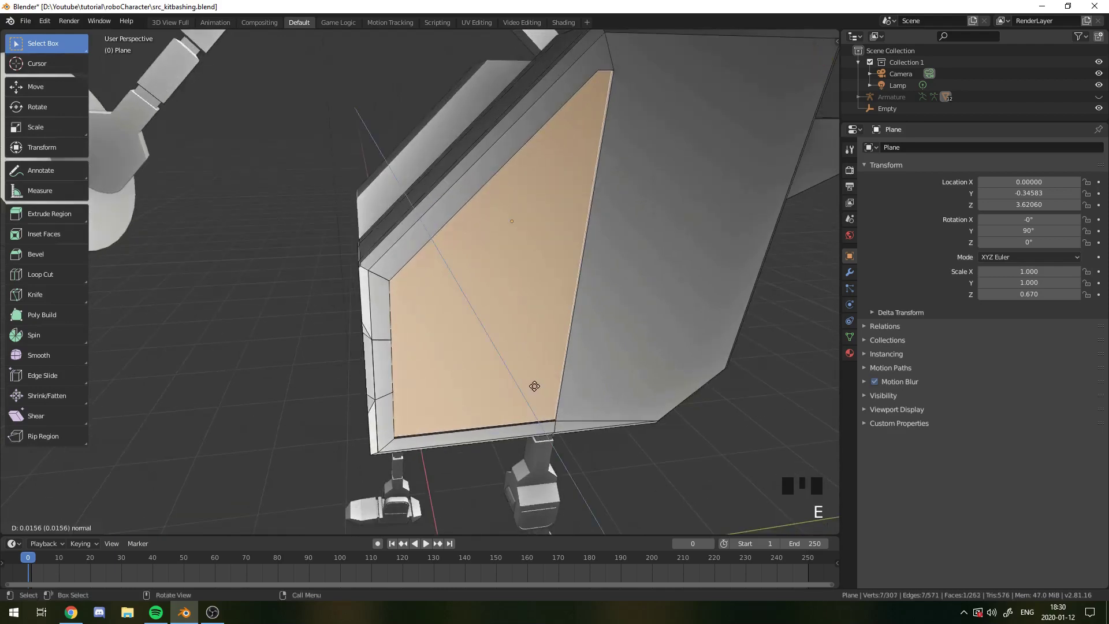
{"action": "left_click", "coordinate": [525, 384]}
{"action": "key", "text": "Tab"}
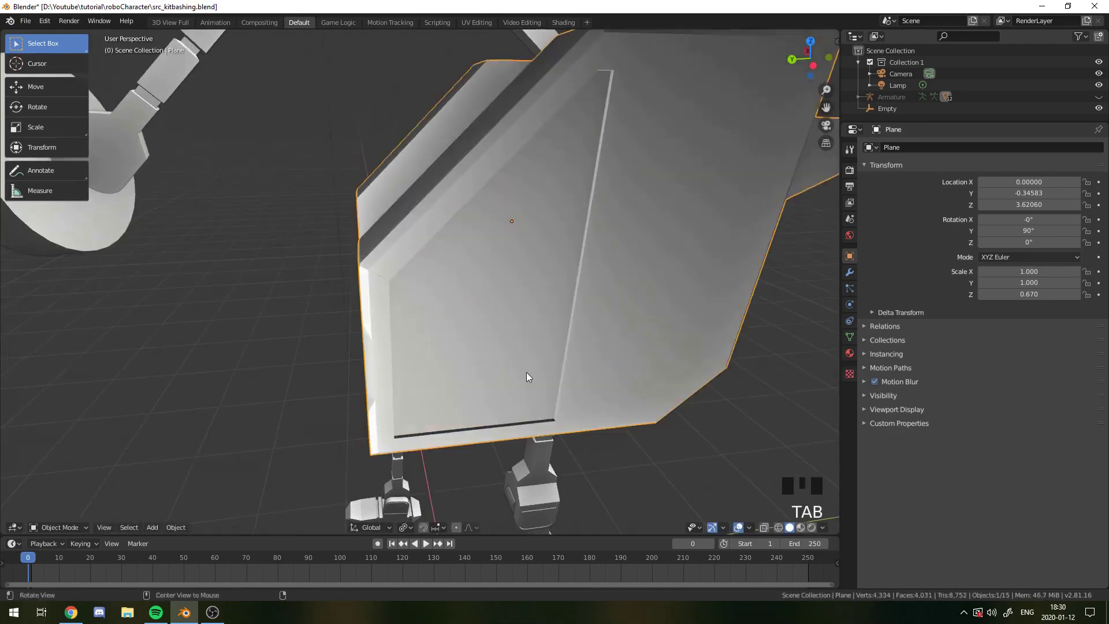
Step: Review the recessed side panel from several angles and bring up the body's modifier settings
{"action": "middle_click_drag", "start_coordinate": [526, 372], "coordinate": [581, 342]}
{"action": "scroll", "coordinate": [563, 361], "scroll_direction": "up", "scroll_amount": 3}
{"action": "scroll", "coordinate": [542, 293], "scroll_direction": "down", "scroll_amount": 3}
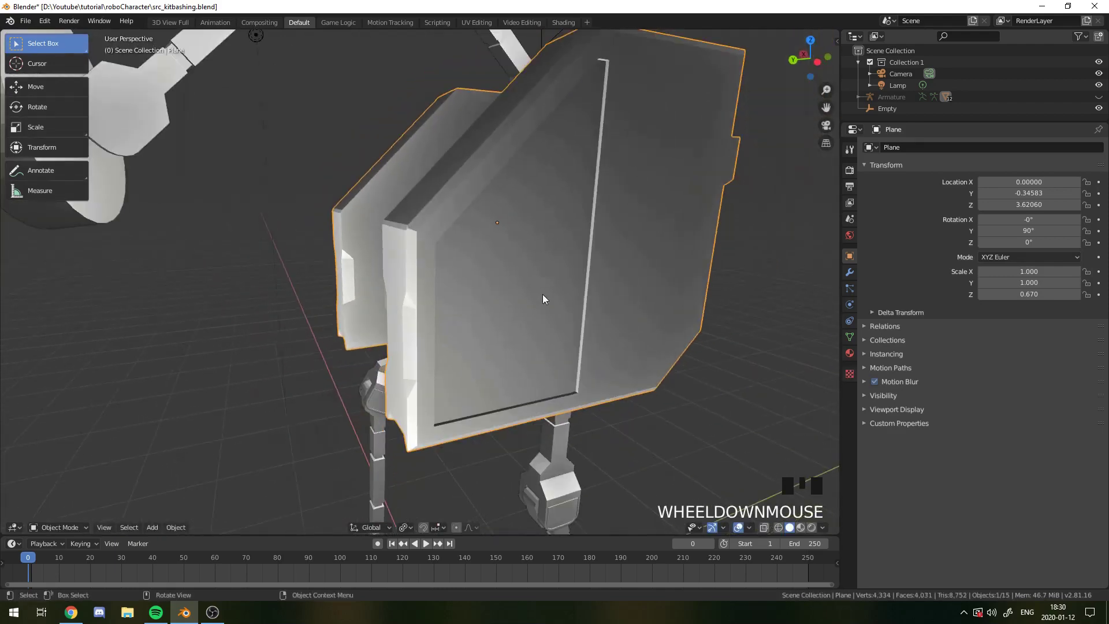
{"action": "middle_click_drag", "start_coordinate": [543, 293], "coordinate": [499, 258]}
{"action": "key", "text": "Tab"}
{"action": "left_click", "coordinate": [849, 272]}
{"action": "scroll", "coordinate": [533, 249], "scroll_direction": "up", "scroll_amount": 4}
{"action": "key", "text": "Tab"}
{"action": "scroll", "coordinate": [527, 247], "scroll_direction": "down", "scroll_amount": 2}
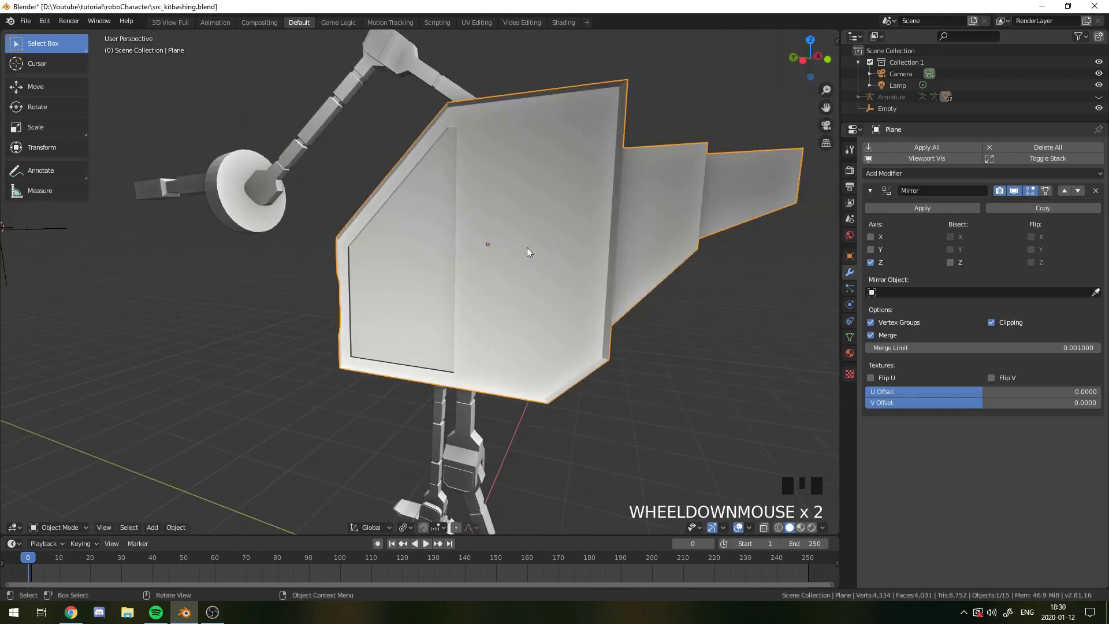
{"action": "key", "text": "Tab"}
{"action": "key", "text": "Tab"}
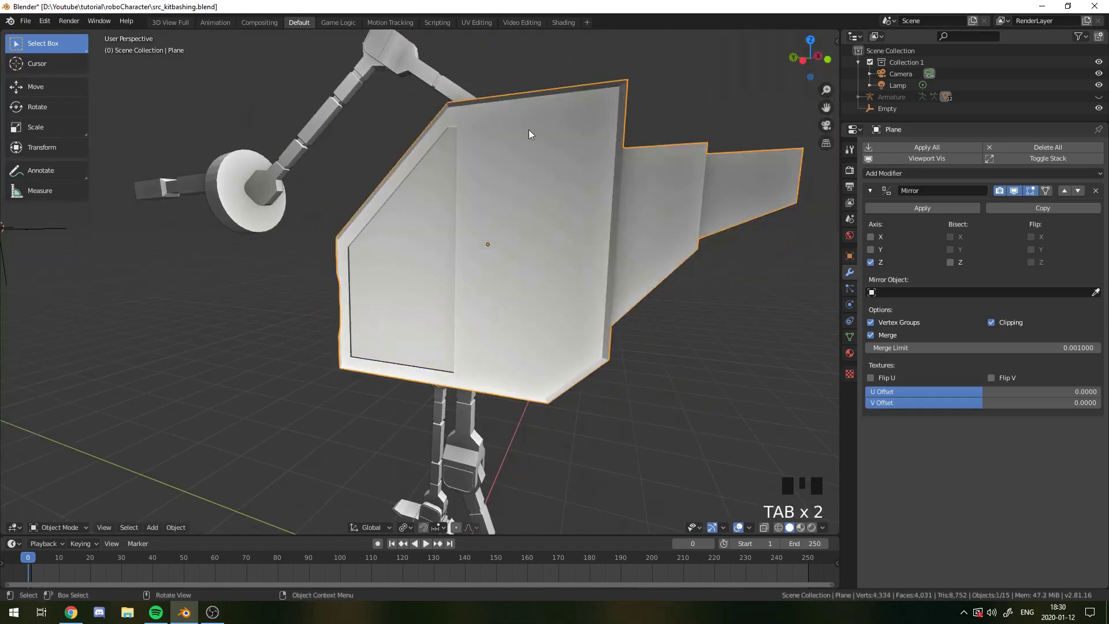
Step: Add a cube and move it about -9.447 along Y onto the robot body
{"action": "key", "text": "shift+a"}
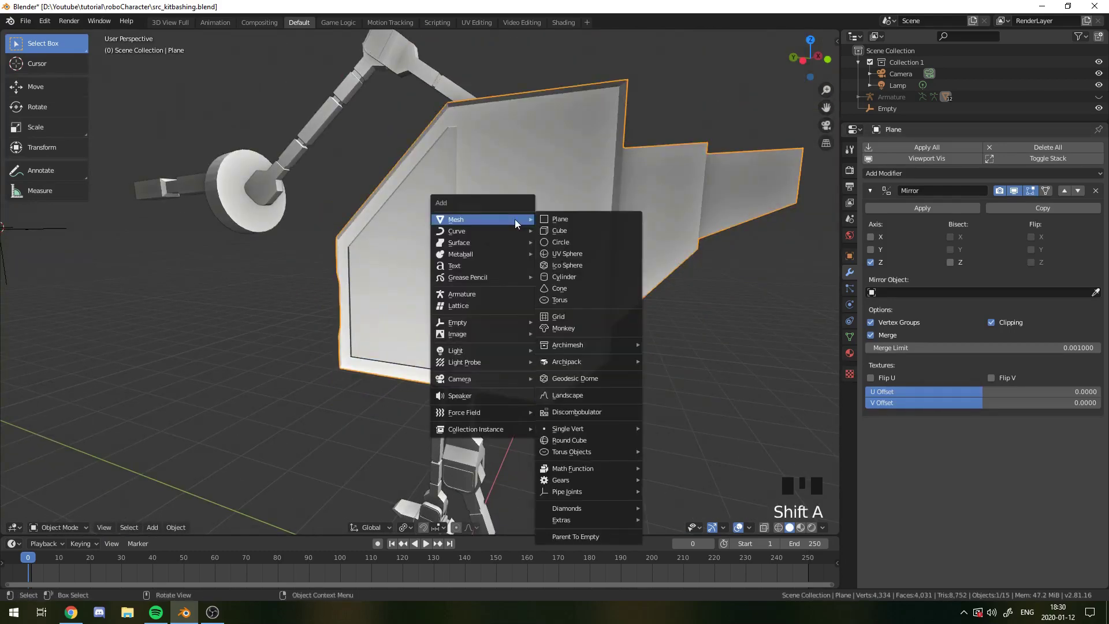
{"action": "left_click", "coordinate": [587, 227]}
{"action": "middle_click_drag", "start_coordinate": [587, 227], "coordinate": [561, 310]}
{"action": "scroll", "coordinate": [303, 356], "scroll_direction": "down", "scroll_amount": 3}
{"action": "scroll", "coordinate": [302, 356], "scroll_direction": "down", "scroll_amount": 3}
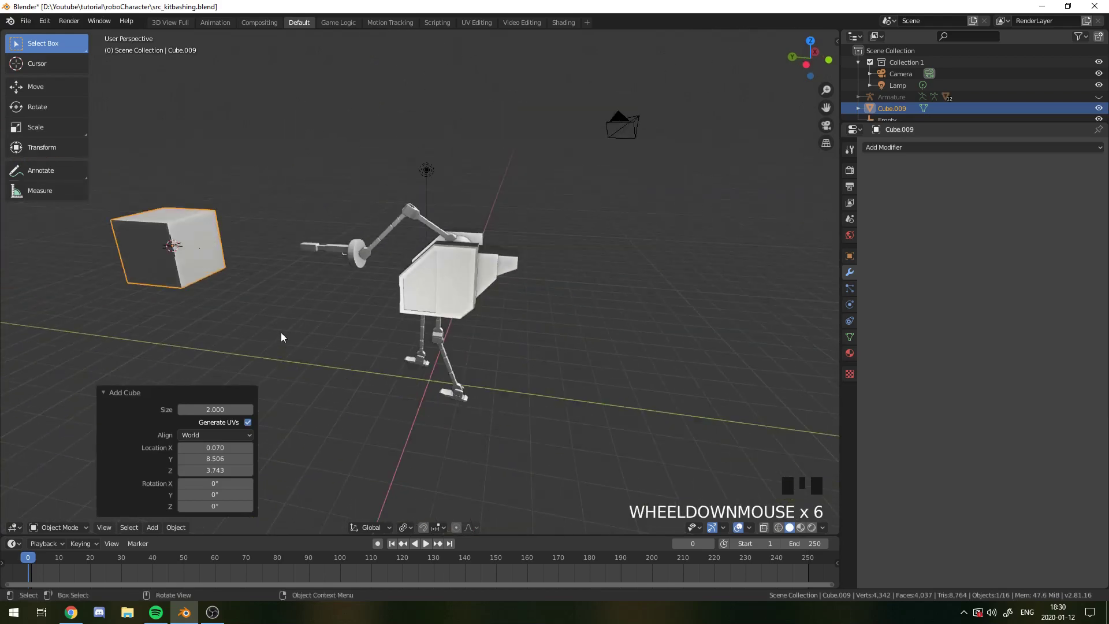
{"action": "scroll", "coordinate": [290, 339], "scroll_direction": "up", "scroll_amount": 1}
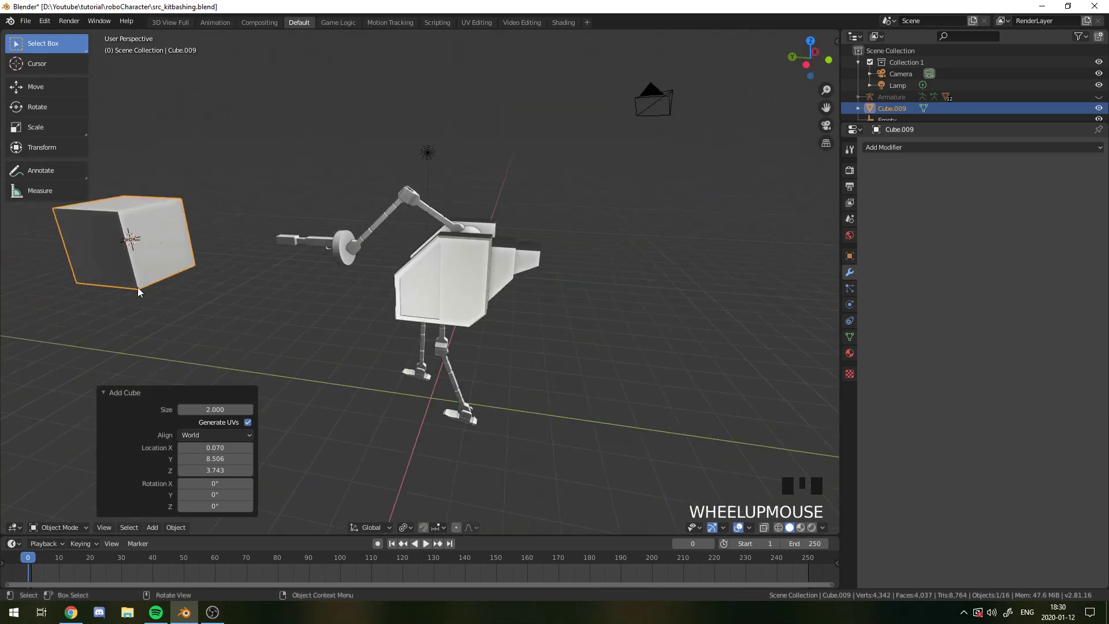
{"action": "key", "text": "g"}
{"action": "left_click", "coordinate": [483, 359]}
{"action": "scroll", "coordinate": [729, 368], "scroll_direction": "up", "scroll_amount": 5}
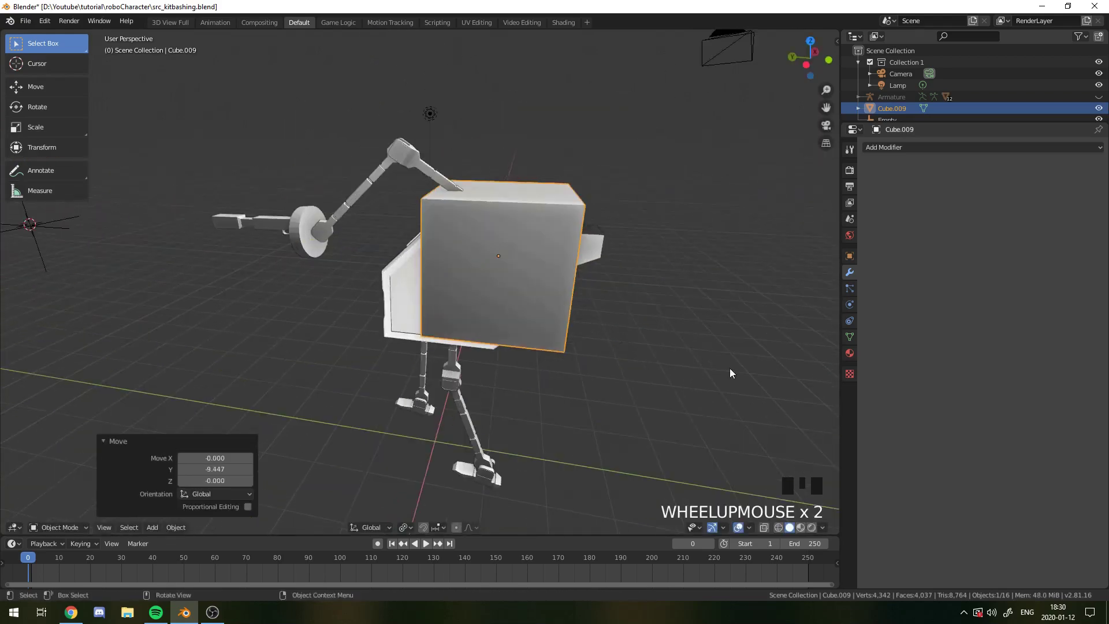
Step: Scale the cube uniformly to about 0.125 and move it about -0.978 along X onto the side panel's outer face
{"action": "scroll", "coordinate": [730, 368], "scroll_direction": "down", "scroll_amount": 1}
{"action": "key", "text": "s"}
{"action": "left_click", "coordinate": [545, 273]}
{"action": "middle_click_drag", "start_coordinate": [546, 274], "coordinate": [516, 293]}
{"action": "key", "text": "g"}
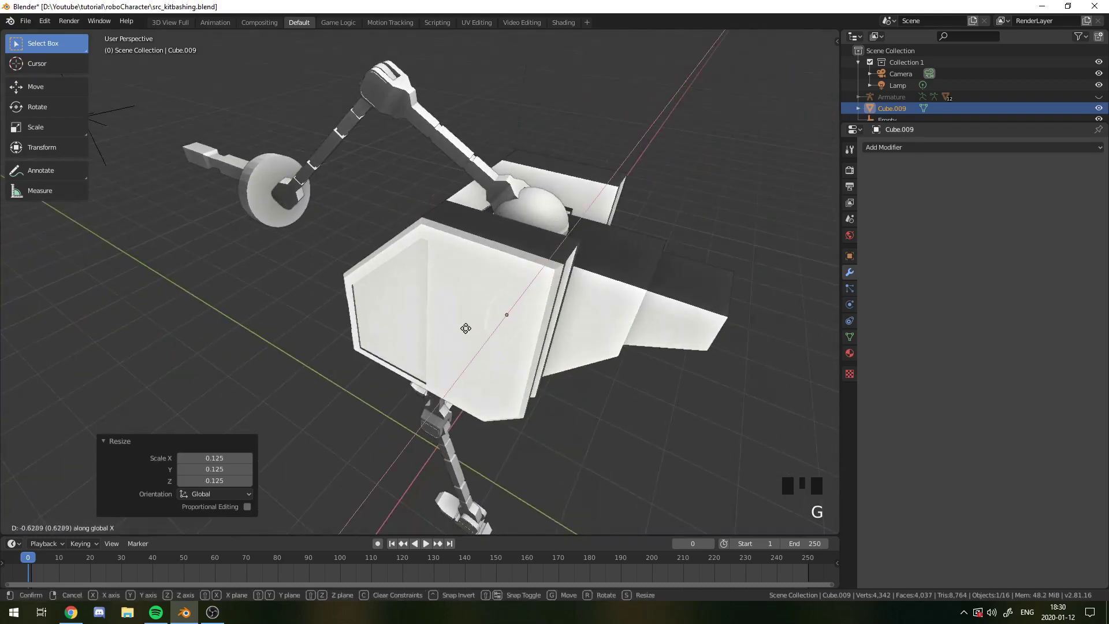
{"action": "left_click", "coordinate": [524, 348]}
{"action": "scroll", "coordinate": [575, 328], "scroll_direction": "up", "scroll_amount": 2}
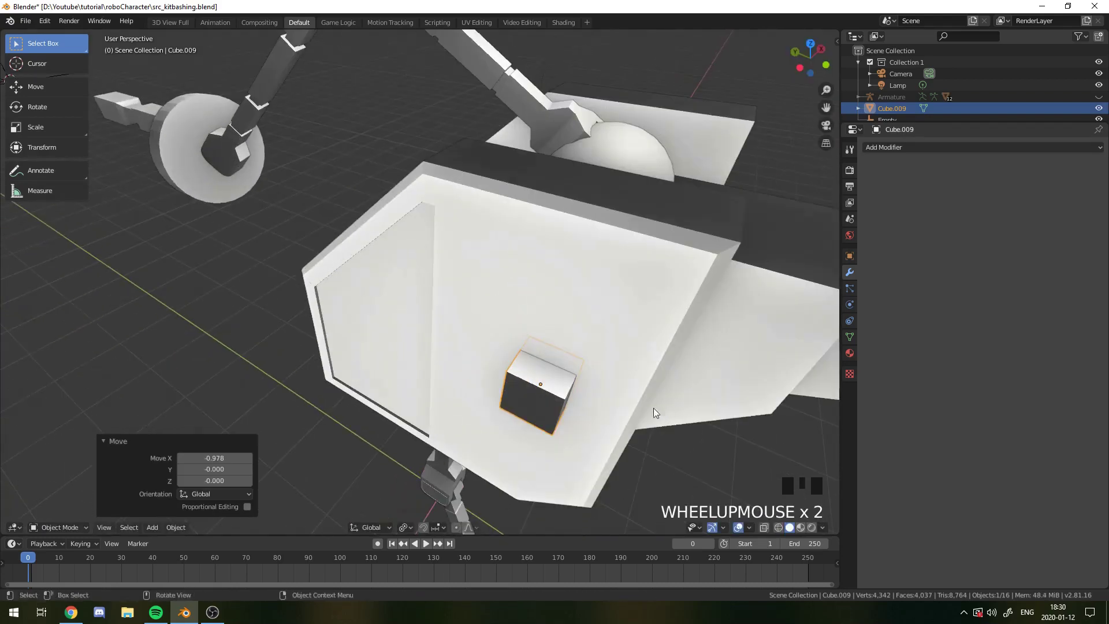
Step: Stretch the small cube along Y by a factor of about 2.872
{"action": "key", "text": "s"}
{"action": "key", "text": "x"}
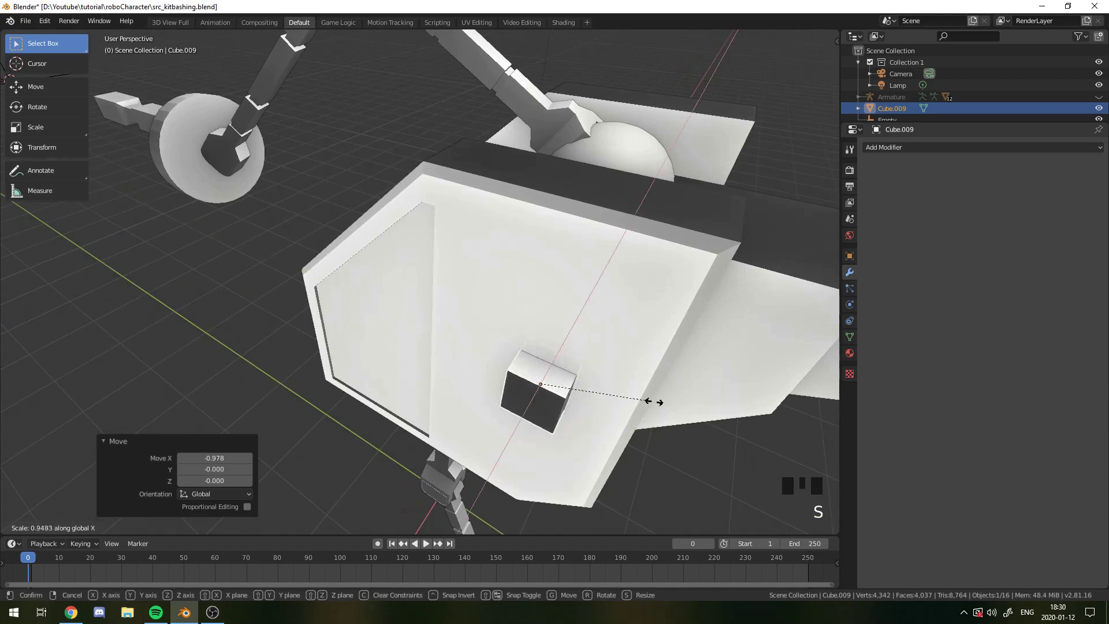
{"action": "key", "text": "y"}
{"action": "left_click", "coordinate": [185, 428]}
{"action": "middle_click_drag", "start_coordinate": [185, 429], "coordinate": [535, 289]}
{"action": "scroll", "coordinate": [554, 261], "scroll_direction": "down", "scroll_amount": 1}
{"action": "scroll", "coordinate": [596, 327], "scroll_direction": "up", "scroll_amount": 3}
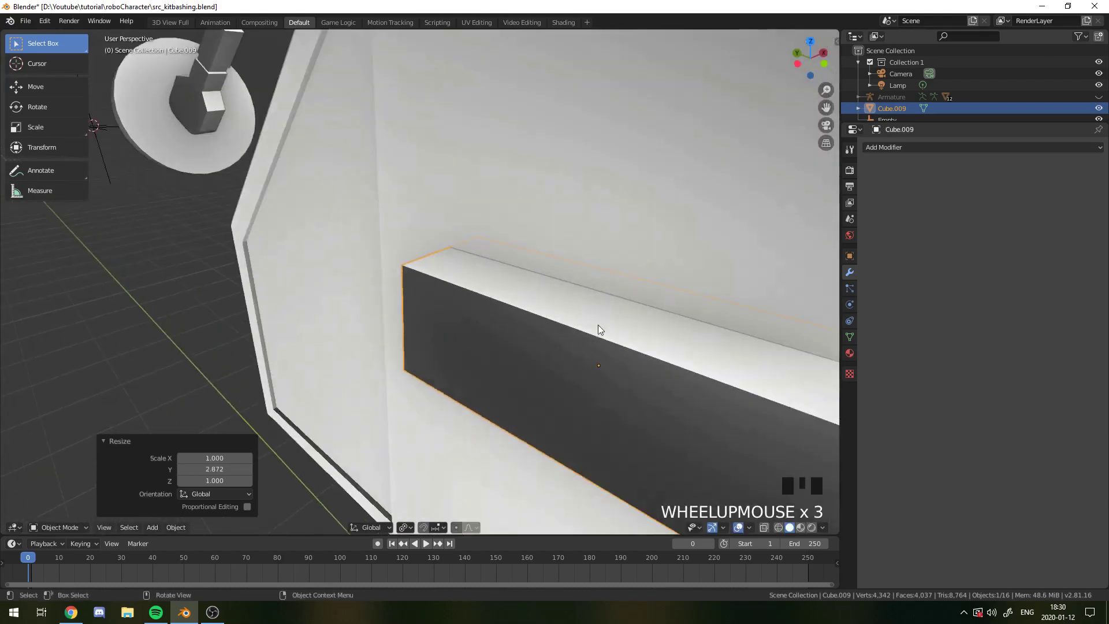
Step: Flatten the block along Z by a factor of about 0.122 and reduce its depth along X to form a thin strip
{"action": "scroll", "coordinate": [650, 376], "scroll_direction": "down", "scroll_amount": 2}
{"action": "key", "text": "s"}
{"action": "key", "text": "z"}
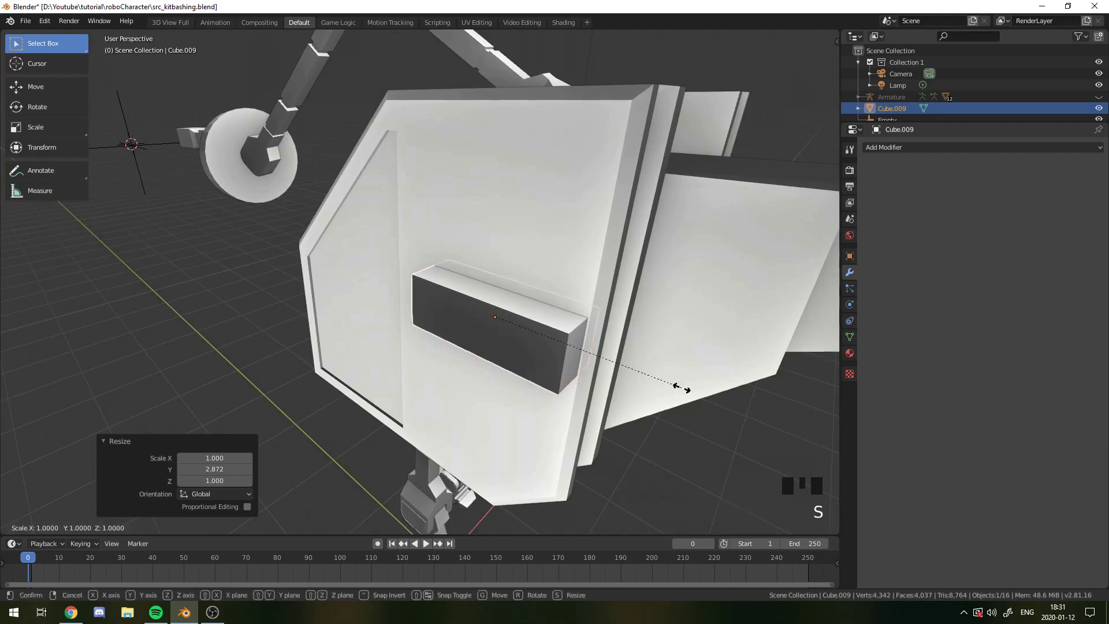
{"action": "left_click", "coordinate": [517, 334]}
{"action": "key", "text": "s"}
{"action": "key", "text": "x"}
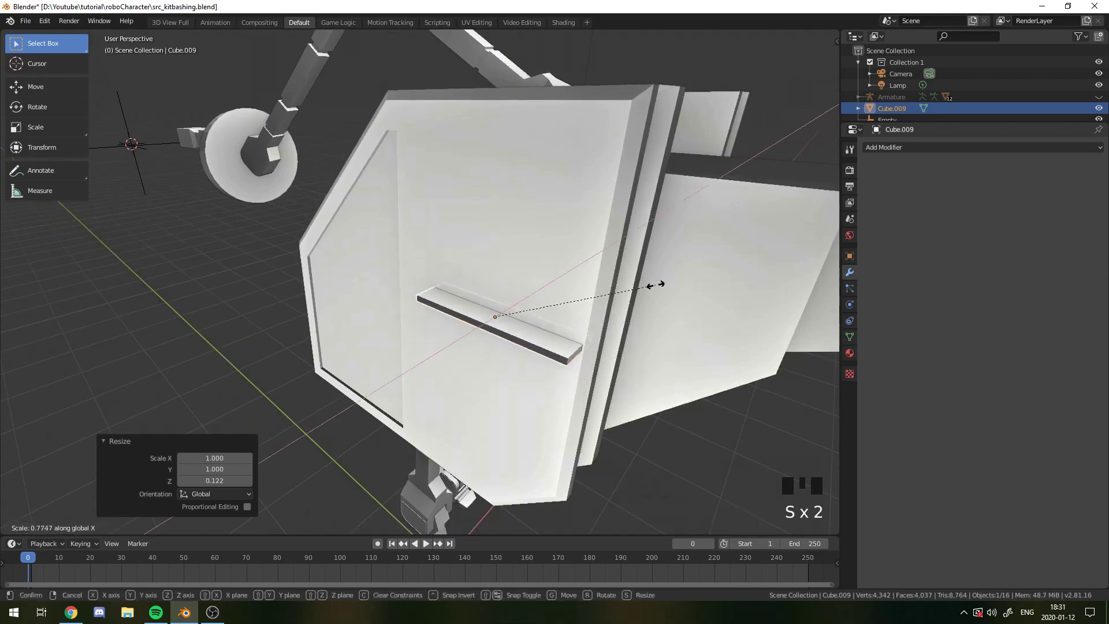
{"action": "left_click", "coordinate": [584, 315]}
Step: Move the strip about 0.693 up along Z and 0.066 along Y, near the side panel's upper edge
{"action": "key", "text": "g"}
{"action": "key", "text": "z"}
{"action": "left_click", "coordinate": [577, 151]}
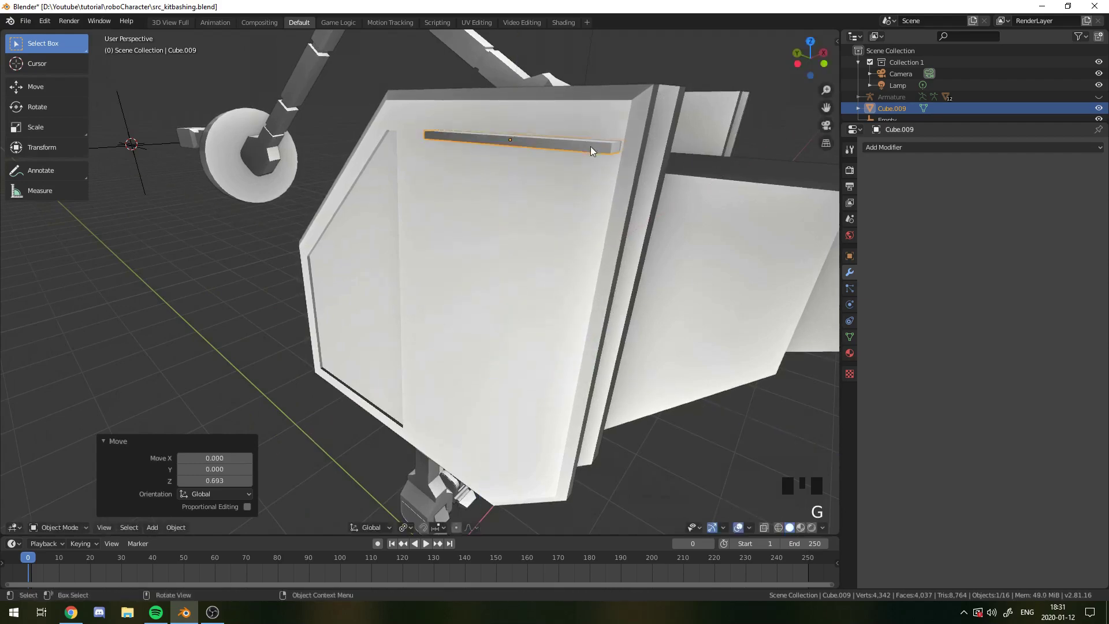
{"action": "key", "text": "g"}
{"action": "key", "text": "y"}
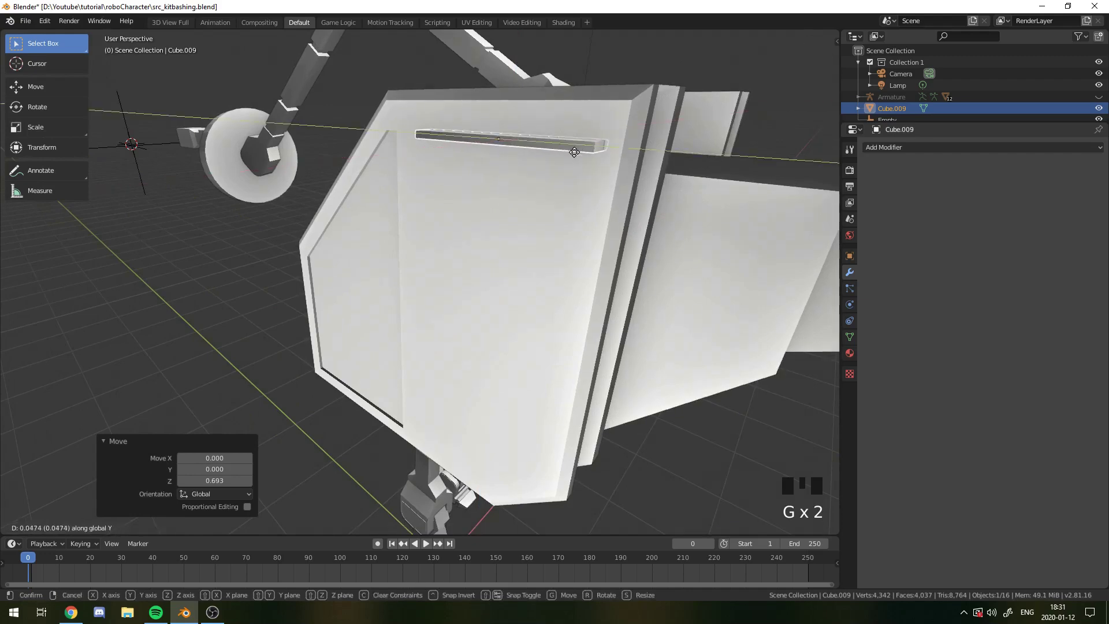
{"action": "left_click", "coordinate": [590, 177]}
{"action": "middle_click_drag", "start_coordinate": [590, 177], "coordinate": [627, 172]}
Step: In the left orthographic view, lengthen the strip along Y by about 1.148 and shift it about 0.014 along Y
{"action": "key", "text": "ctrl+KP_3"}
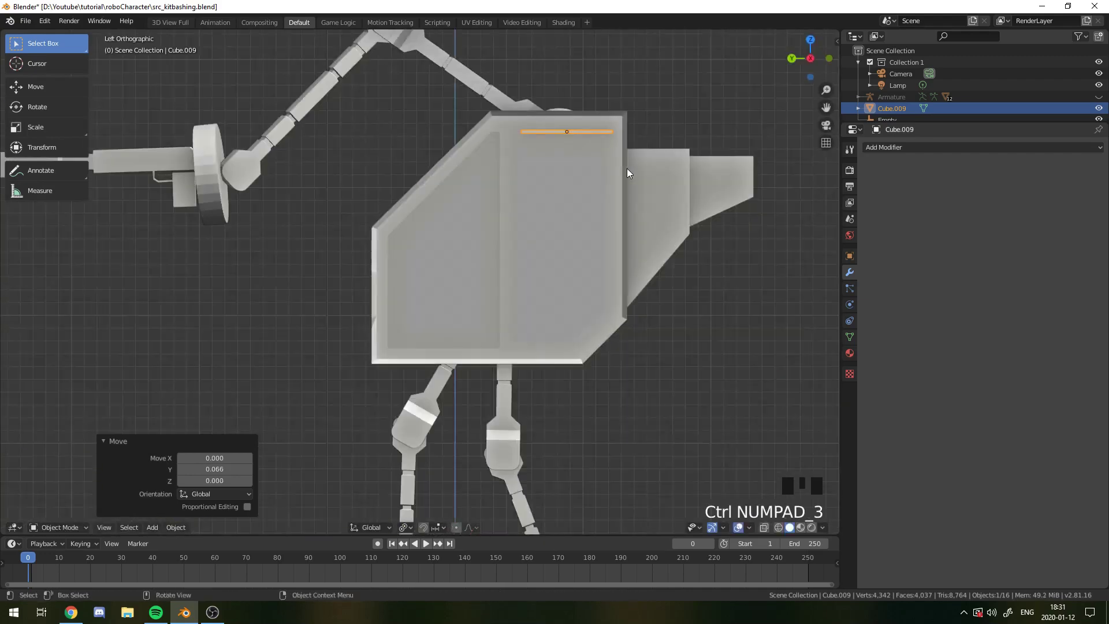
{"action": "key", "text": "s"}
{"action": "key", "text": "y"}
{"action": "key", "text": "KP_Decimal"}
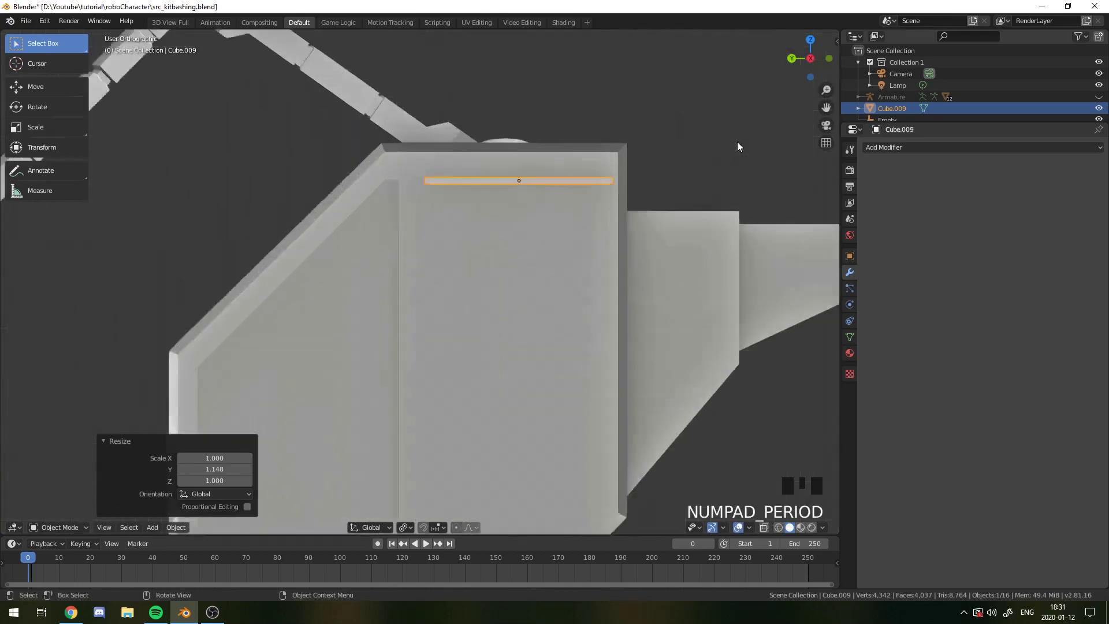
{"action": "key", "text": "g"}
{"action": "left_click", "coordinate": [539, 282]}
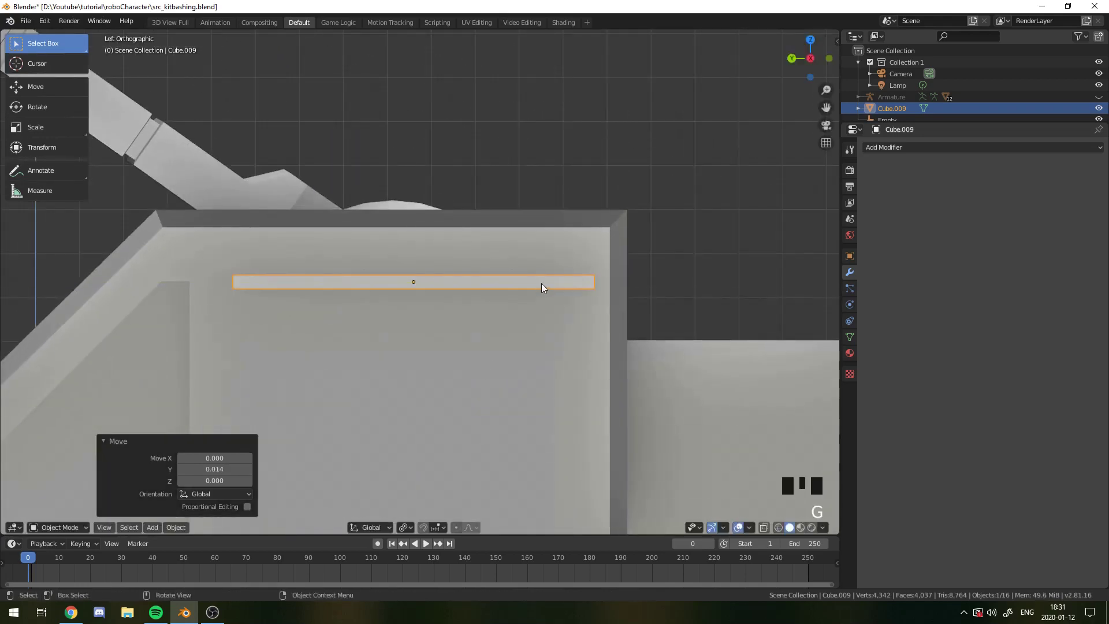
Step: Fine-tune the strip's position by moving it about 0.012 along Y and -0.012 along Z
{"action": "key", "text": "g"}
{"action": "key", "text": "x"}
{"action": "left_click", "coordinate": [519, 297]}
{"action": "key", "text": "g"}
{"action": "key", "text": "z"}
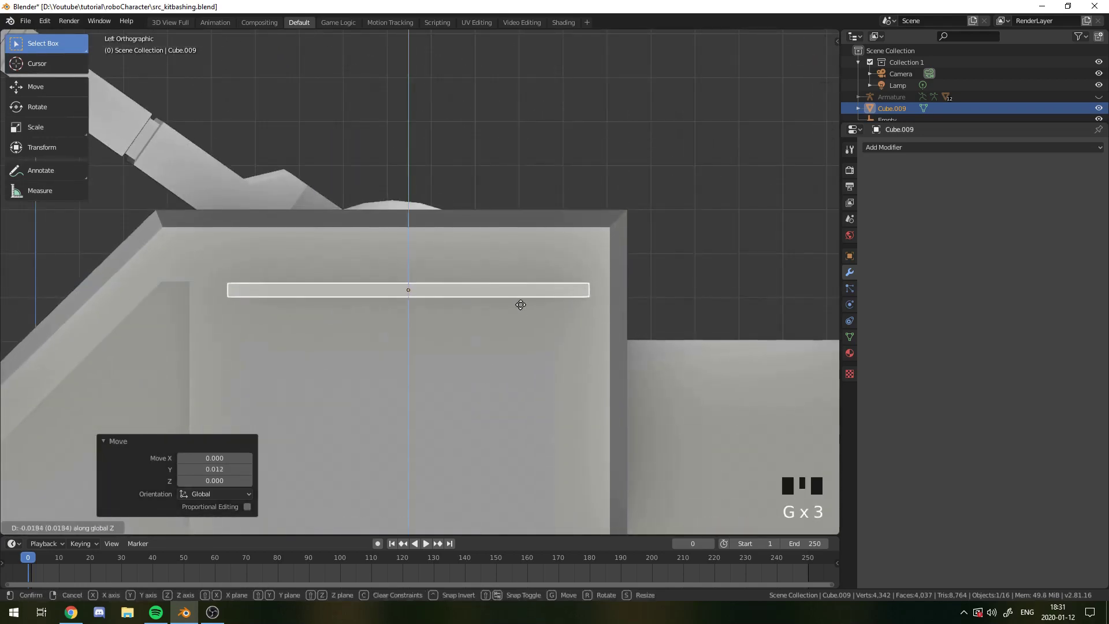
{"action": "left_click", "coordinate": [518, 305]}
{"action": "key", "text": "g"}
{"action": "key", "text": "Escape"}
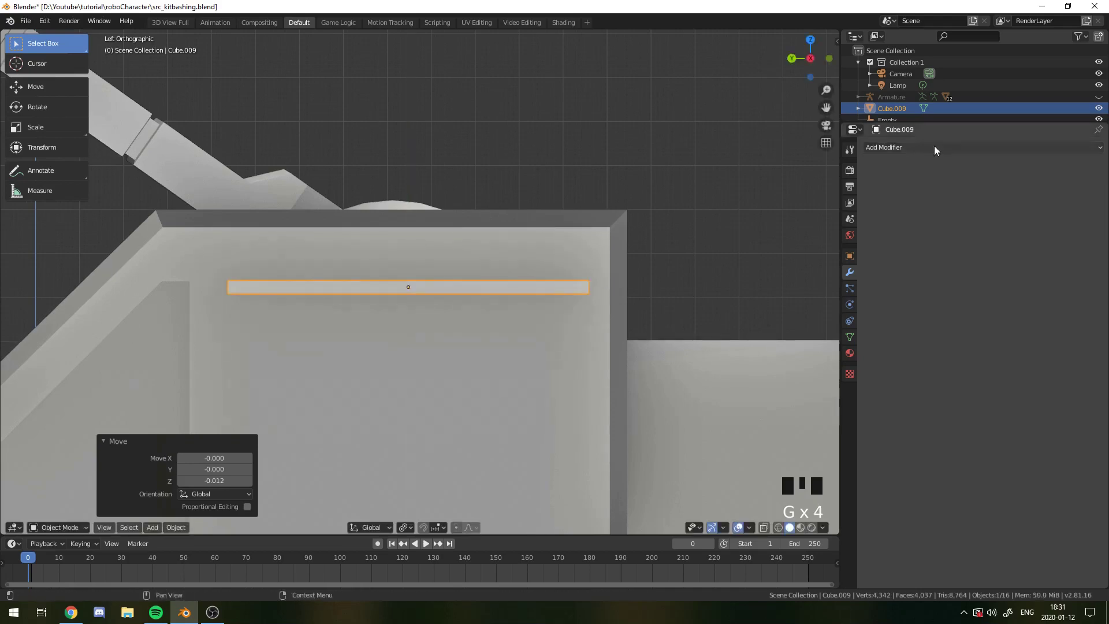
Step: Add an Array modifier to the strip and set its relative X offset to 0
{"action": "left_click", "coordinate": [918, 147]}
{"action": "left_click", "coordinate": [865, 173]}
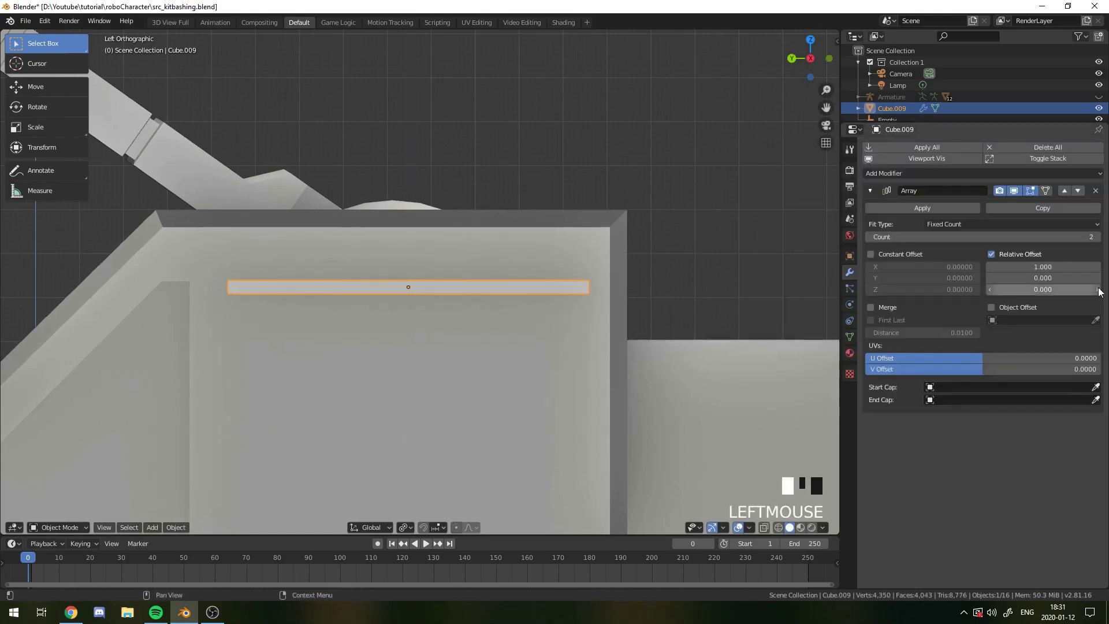
{"action": "middle_click_drag", "start_coordinate": [653, 306], "coordinate": [711, 274]}
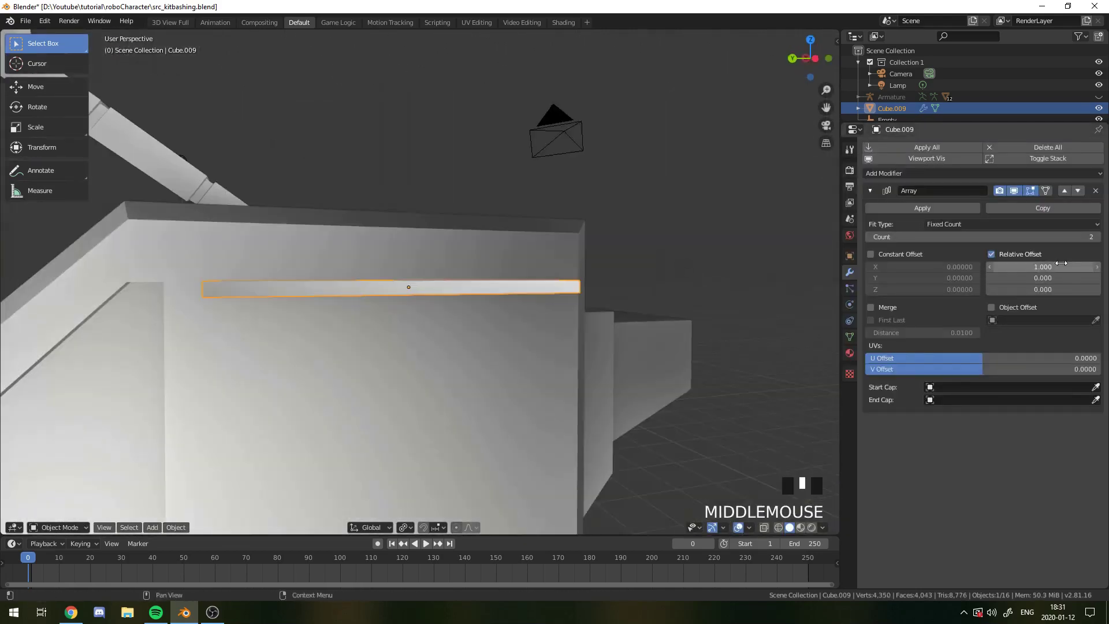
{"action": "middle_click_drag", "start_coordinate": [580, 281], "coordinate": [519, 323]}
{"action": "left_click", "coordinate": [1042, 267]}
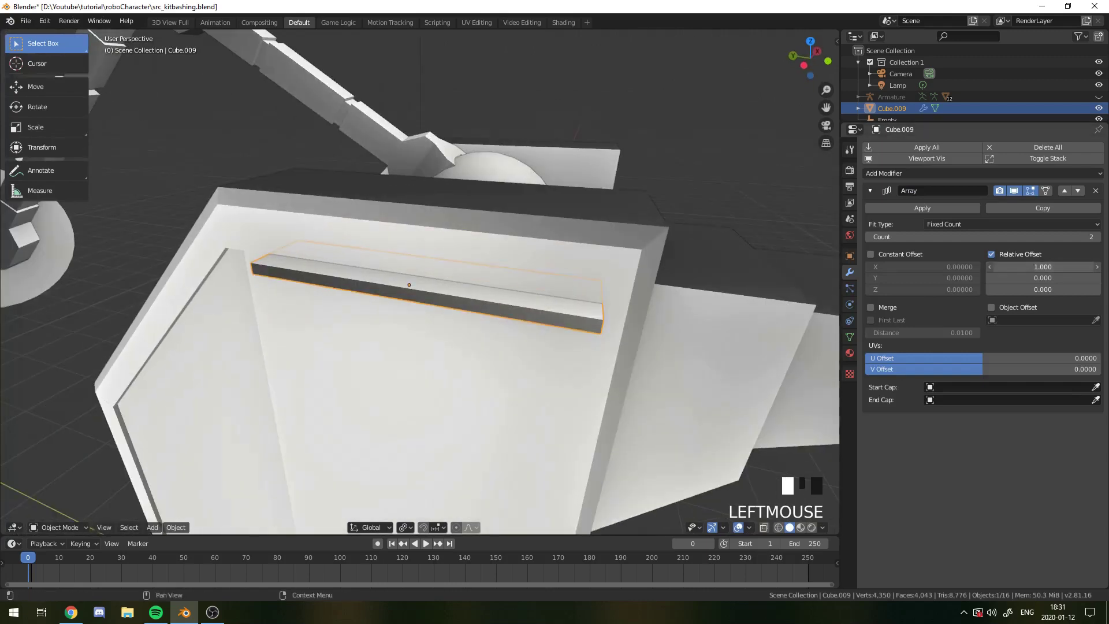
{"action": "mouse_move", "coordinate": [1043, 266]}
{"action": "left_mouse_down"}
{"action": "mouse_move", "coordinate": [1017, 266]}
{"action": "mouse_move", "coordinate": [1045, 268]}
{"action": "left_mouse_up"}
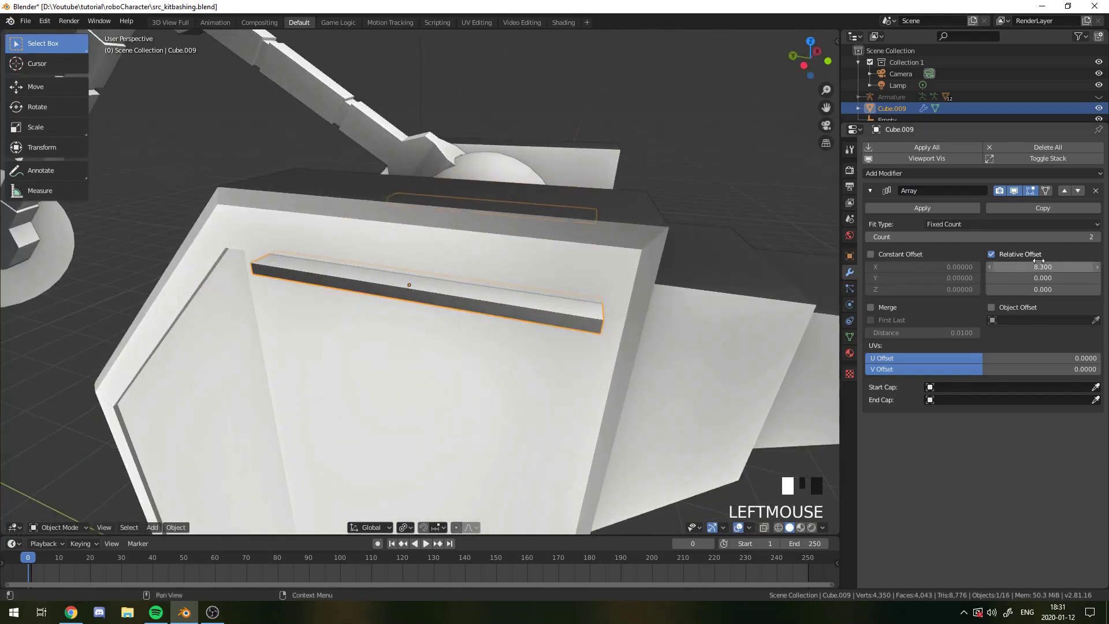
{"action": "double_click", "coordinate": [1045, 268]}
{"action": "type", "text": "8.3"}
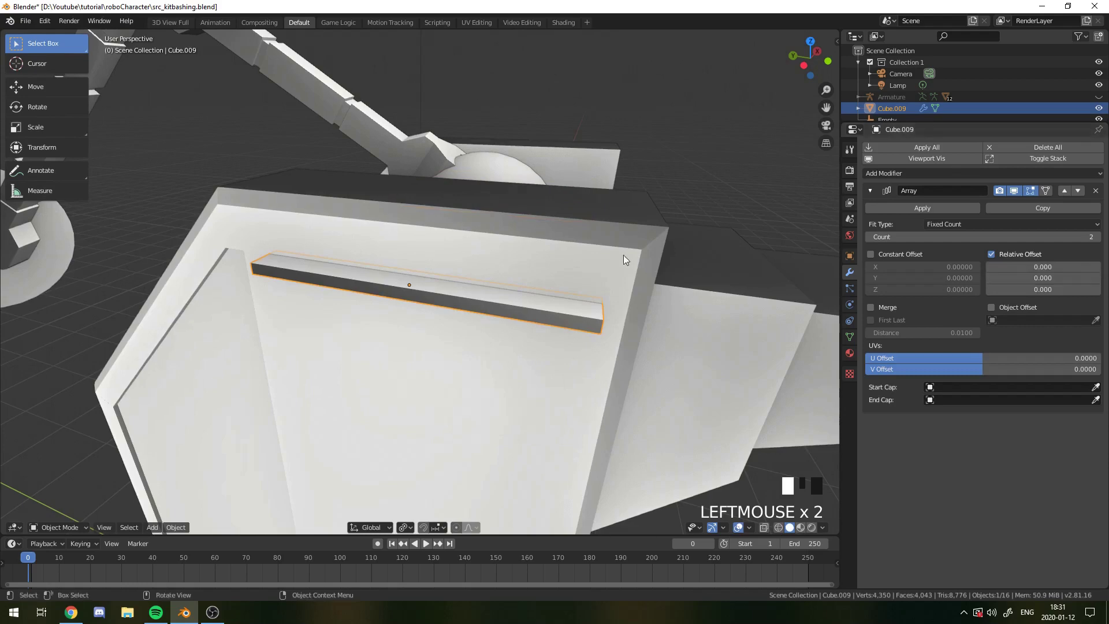
Step: Set the array's relative Z offset to -2 so the copy sits below the original strip
{"action": "scroll", "coordinate": [461, 63], "scroll_direction": "up", "scroll_amount": 5}
{"action": "scroll", "coordinate": [454, 324], "scroll_direction": "down", "scroll_amount": 6}
{"action": "scroll", "coordinate": [432, 321], "scroll_direction": "up", "scroll_amount": 1}
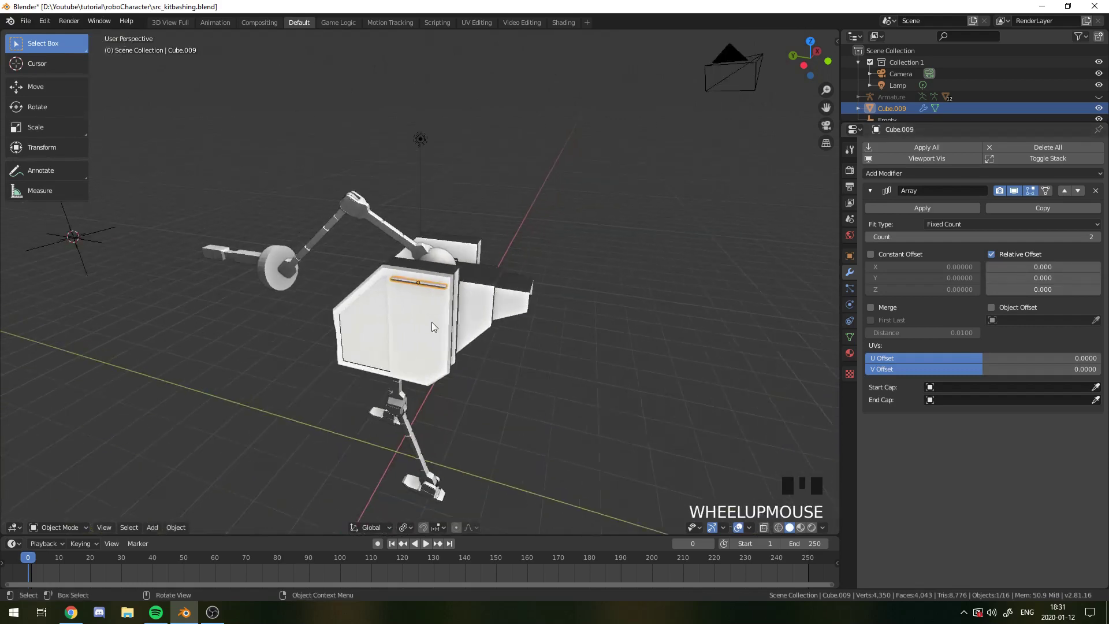
{"action": "scroll", "coordinate": [432, 321], "scroll_direction": "down", "scroll_amount": 1}
{"action": "middle_click_drag", "start_coordinate": [432, 321], "coordinate": [418, 372]}
{"action": "scroll", "coordinate": [508, 244], "scroll_direction": "up", "scroll_amount": 5}
{"action": "middle_click_drag", "start_coordinate": [508, 244], "coordinate": [473, 275]}
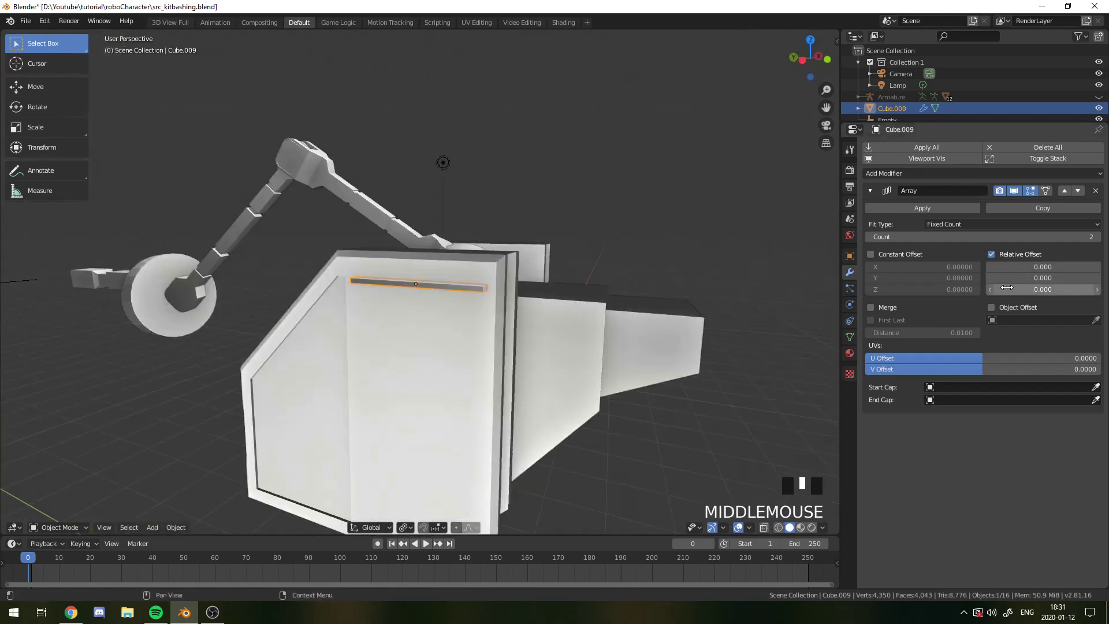
{"action": "left_click_drag", "start_coordinate": [1033, 291], "coordinate": [925, 291]}
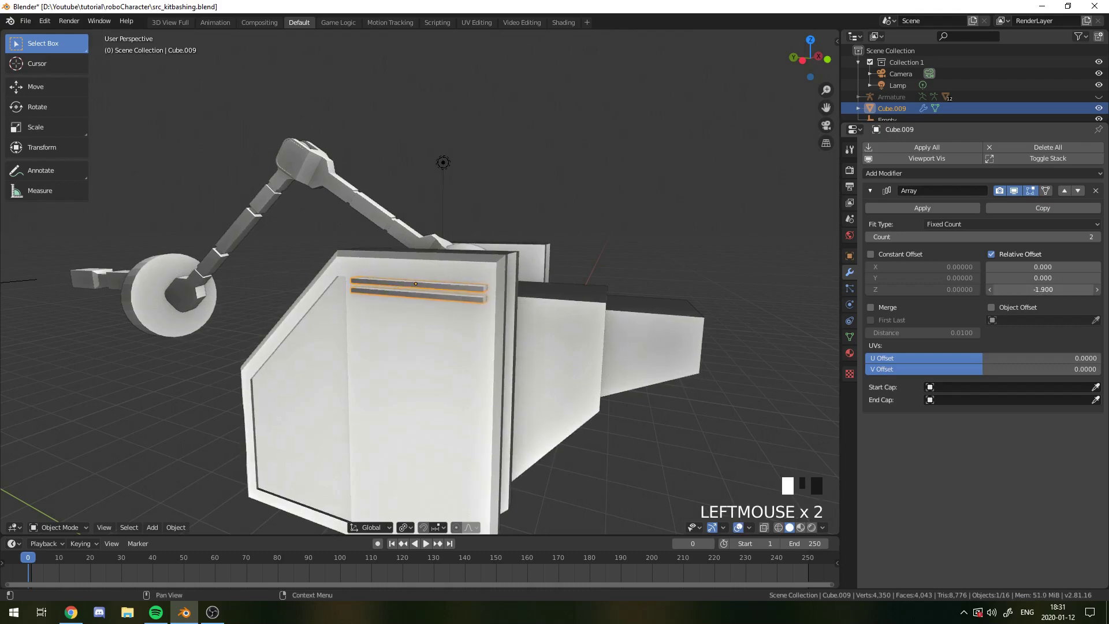
{"action": "type", "text": "2"}
{"action": "key", "text": "Return"}
{"action": "left_click", "coordinate": [1039, 290]}
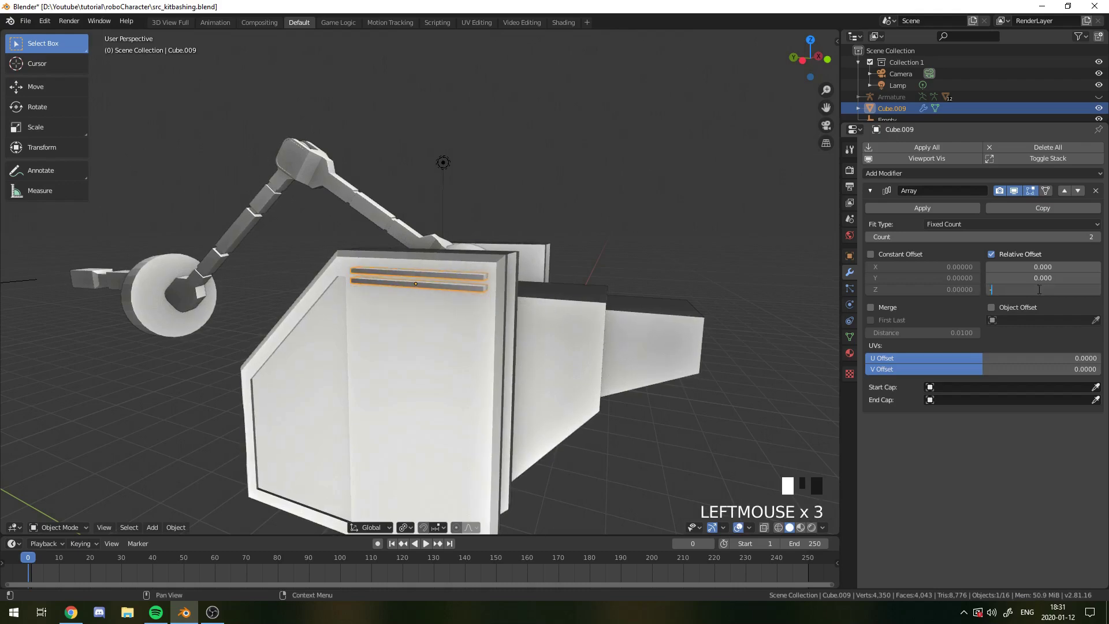
{"action": "type", "text": "-2"}
{"action": "key", "text": "Return"}
Step: Set the array count to 28 to fill the side panel with strips down to its lower edge
{"action": "scroll", "coordinate": [526, 281], "scroll_direction": "up", "scroll_amount": 4}
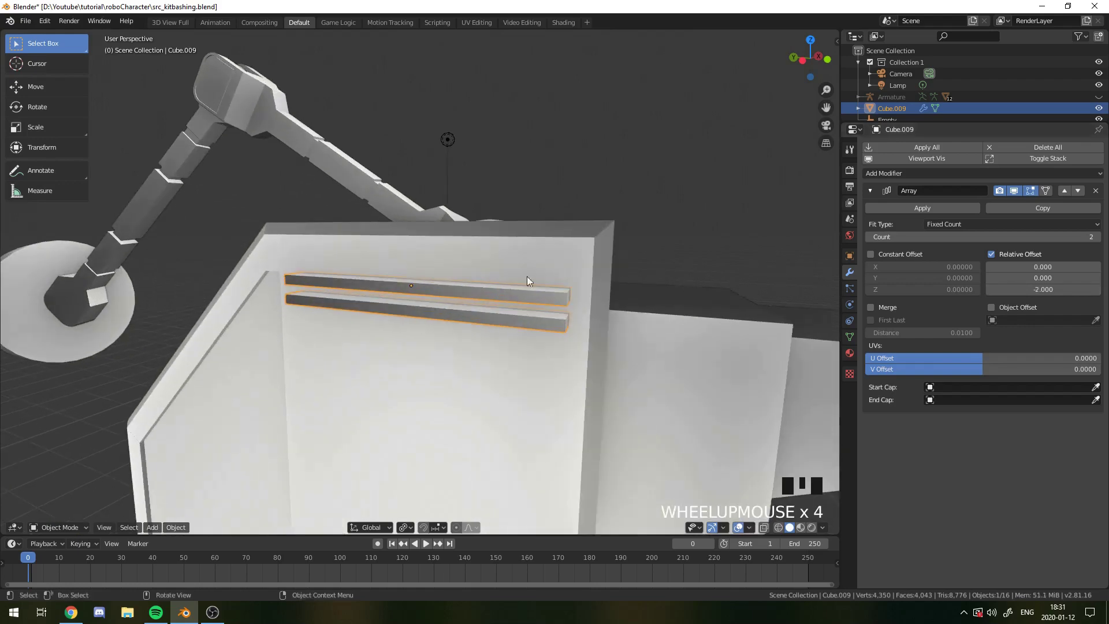
{"action": "scroll", "coordinate": [414, 311], "scroll_direction": "down", "scroll_amount": 1}
{"action": "scroll", "coordinate": [440, 319], "scroll_direction": "up", "scroll_amount": 7}
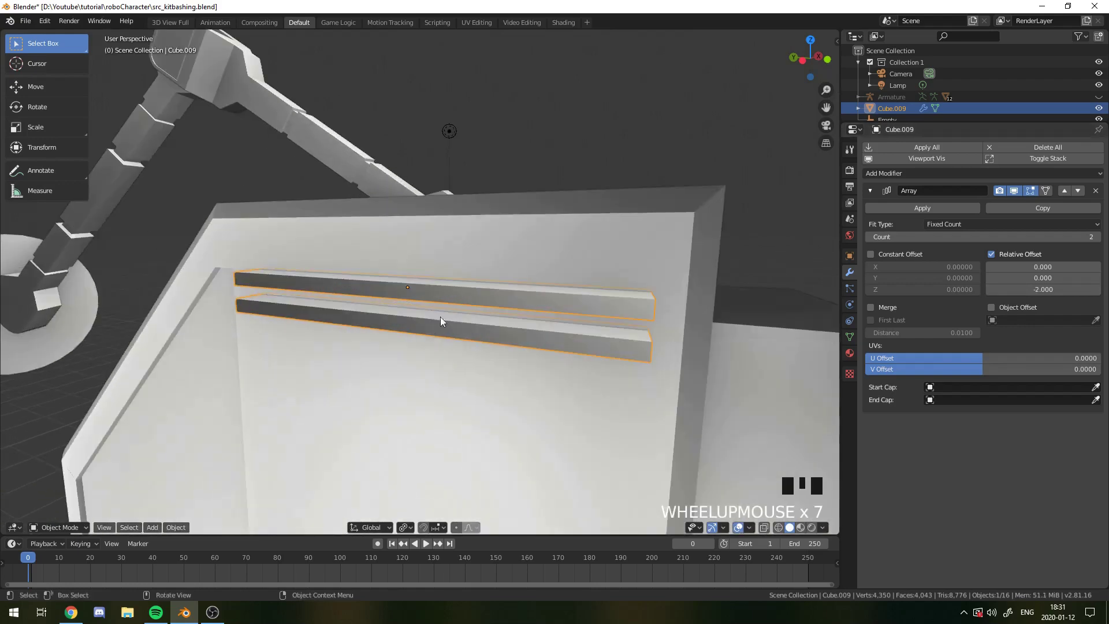
{"action": "middle_click_drag", "start_coordinate": [805, 343], "coordinate": [709, 356]}
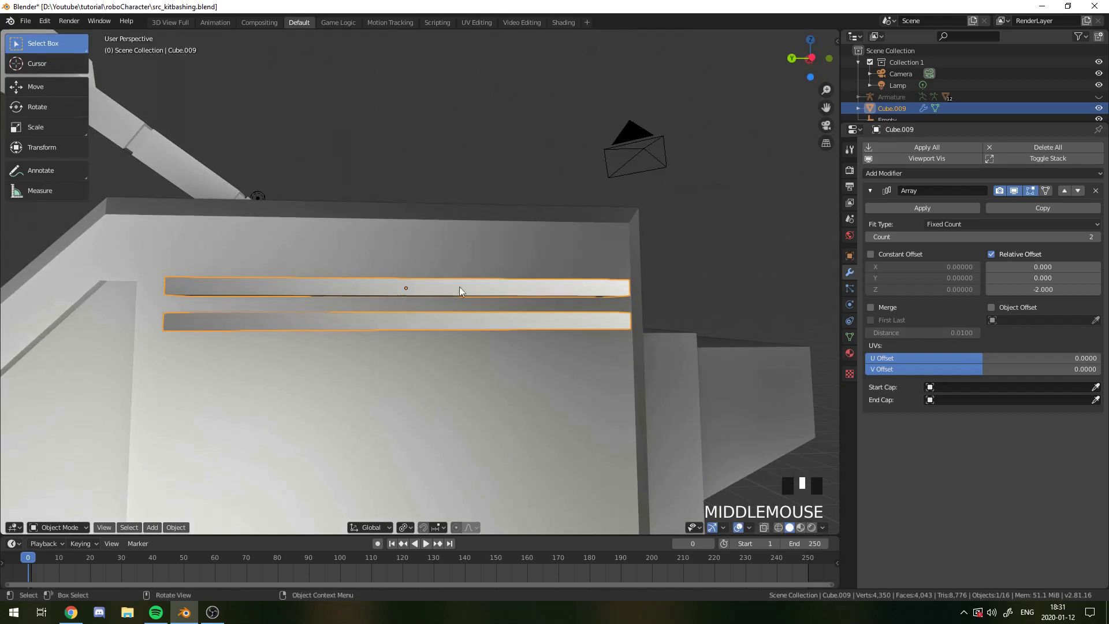
{"action": "scroll", "coordinate": [696, 293], "scroll_direction": "down", "scroll_amount": 3}
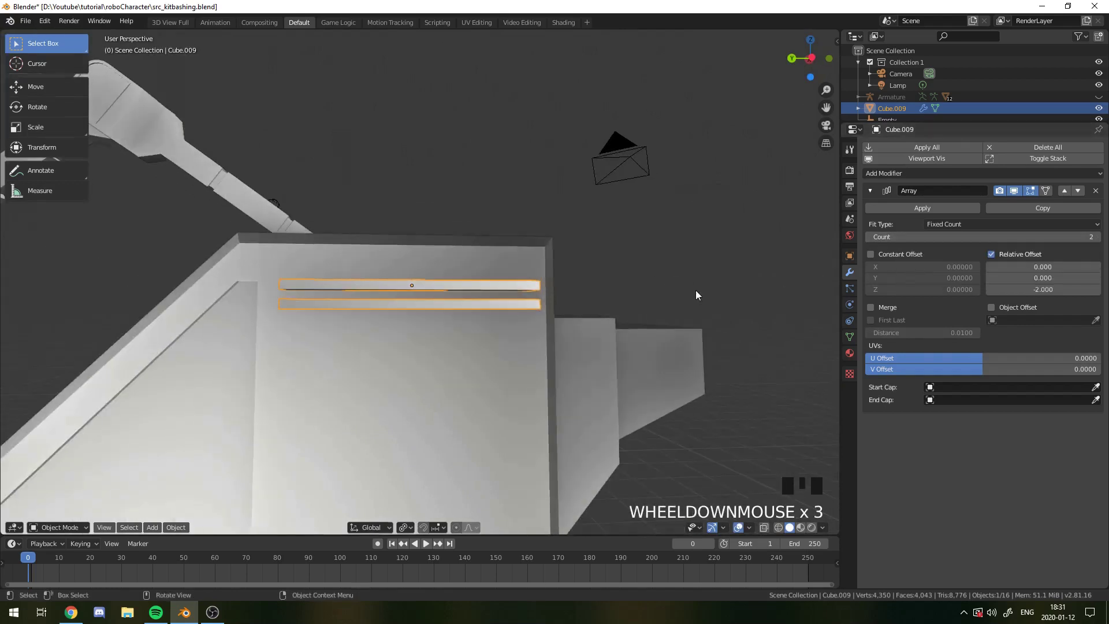
{"action": "scroll", "coordinate": [696, 293], "scroll_direction": "down", "scroll_amount": 7}
{"action": "scroll", "coordinate": [405, 351], "scroll_direction": "up", "scroll_amount": 1}
{"action": "left_click_drag", "start_coordinate": [1033, 236], "coordinate": [1069, 236]}
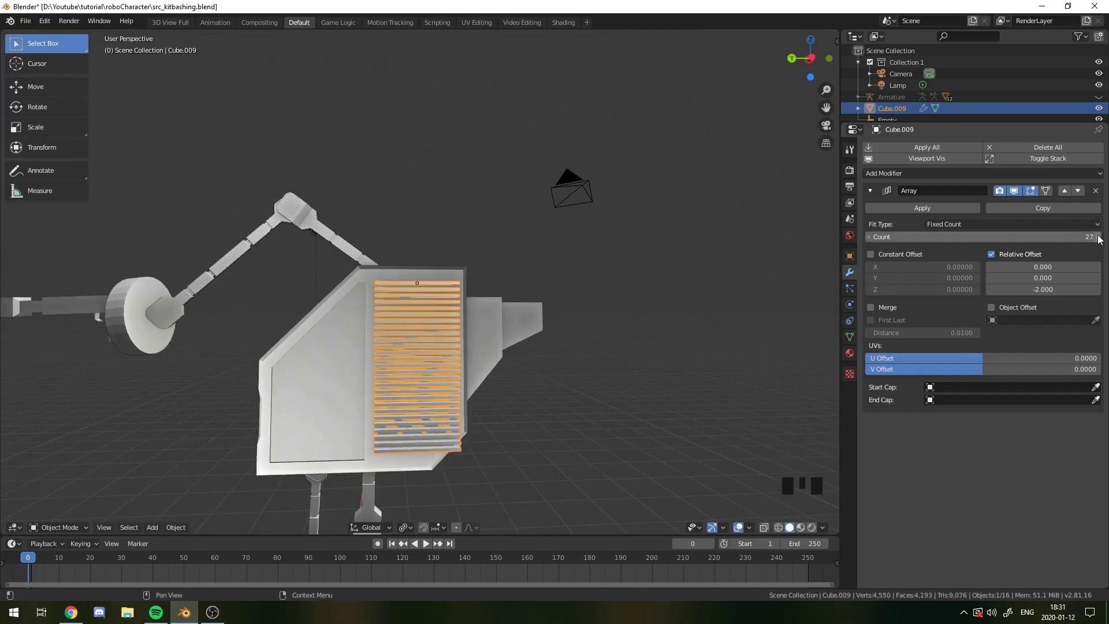
{"action": "left_click", "coordinate": [1099, 237]}
{"action": "middle_click_drag", "start_coordinate": [682, 369], "coordinate": [435, 480]}
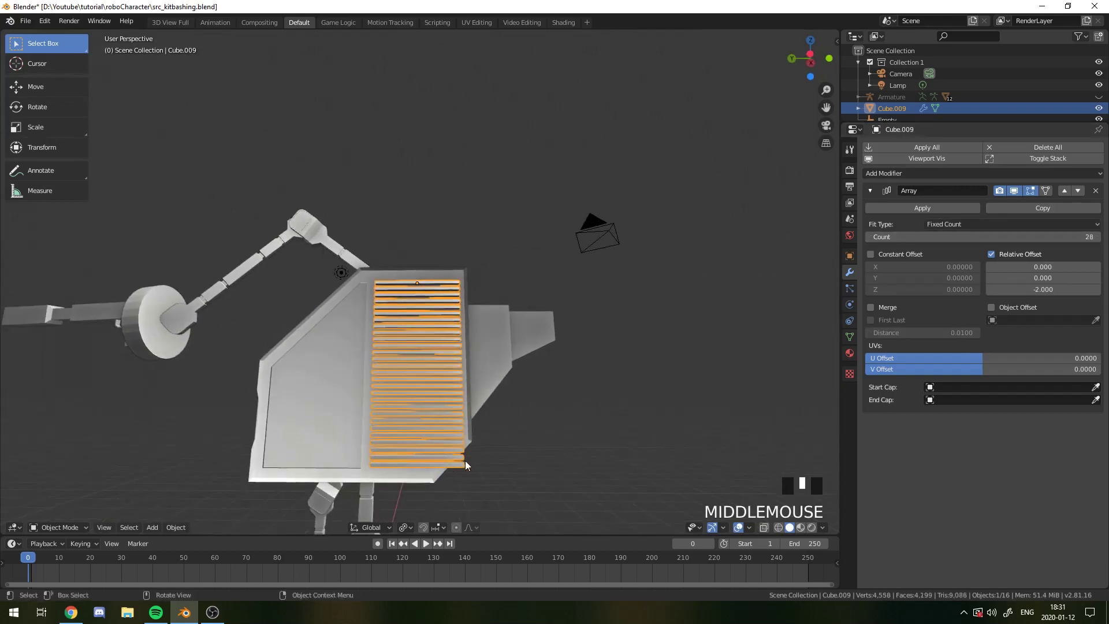
{"action": "scroll", "coordinate": [446, 481], "scroll_direction": "up", "scroll_amount": 3}
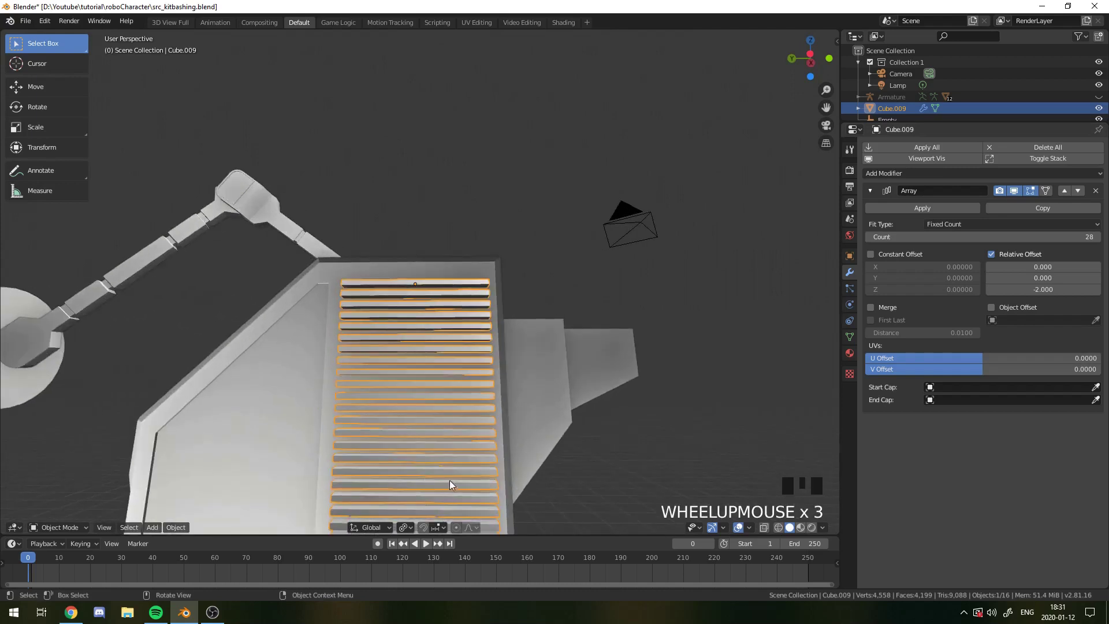
{"action": "scroll", "coordinate": [454, 482], "scroll_direction": "down", "scroll_amount": 3}
Step: Try to box-select individual strips of the array in Edit Mode
{"action": "key", "text": "Tab"}
{"action": "key", "text": "Tab"}
{"action": "key", "text": "Tab"}
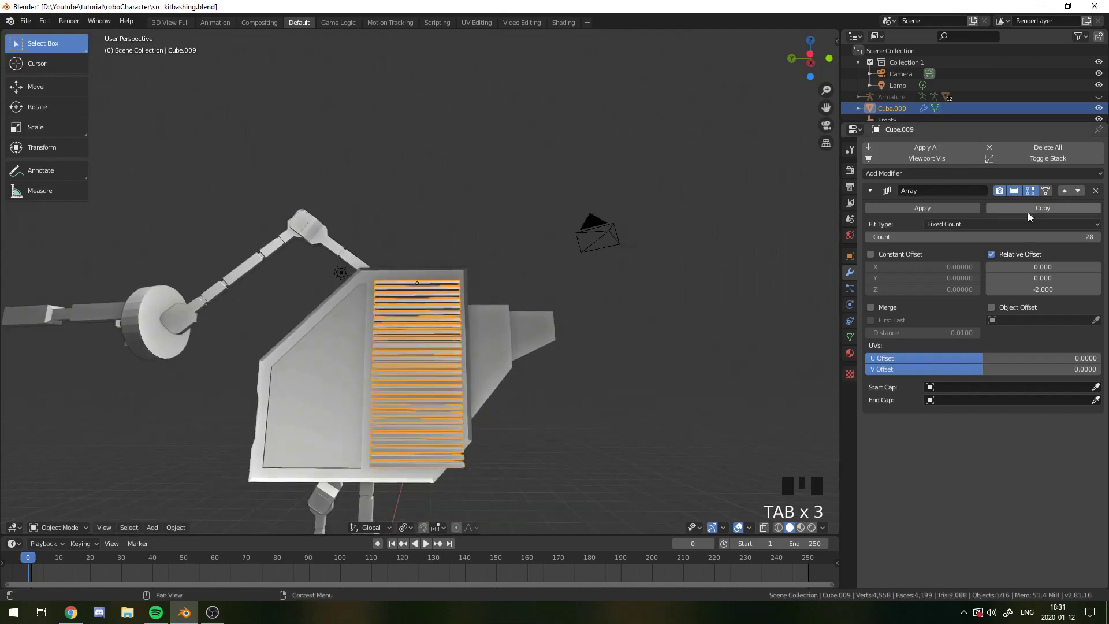
{"action": "key", "text": "Tab"}
{"action": "key", "text": "Tab"}
{"action": "key", "text": "Tab"}
{"action": "scroll", "coordinate": [473, 294], "scroll_direction": "up", "scroll_amount": 4}
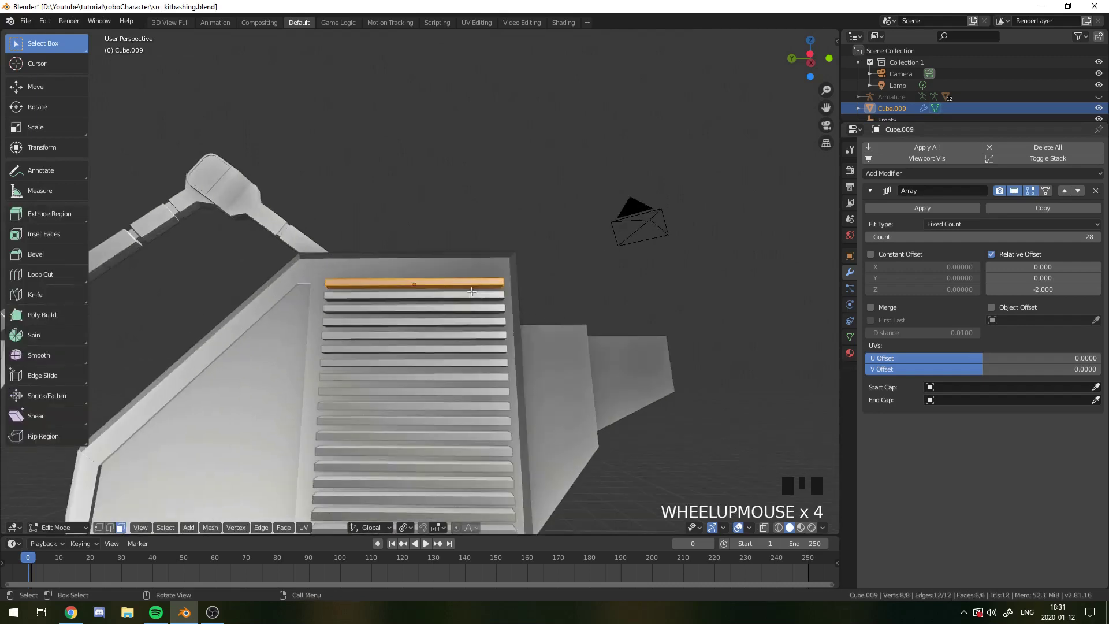
{"action": "key", "text": "a"}
{"action": "key", "text": "a"}
{"action": "key", "text": "a"}
{"action": "key", "text": "b"}
{"action": "left_click_drag", "start_coordinate": [490, 271], "coordinate": [560, 418]}
{"action": "key", "text": "a"}
{"action": "key", "text": "a"}
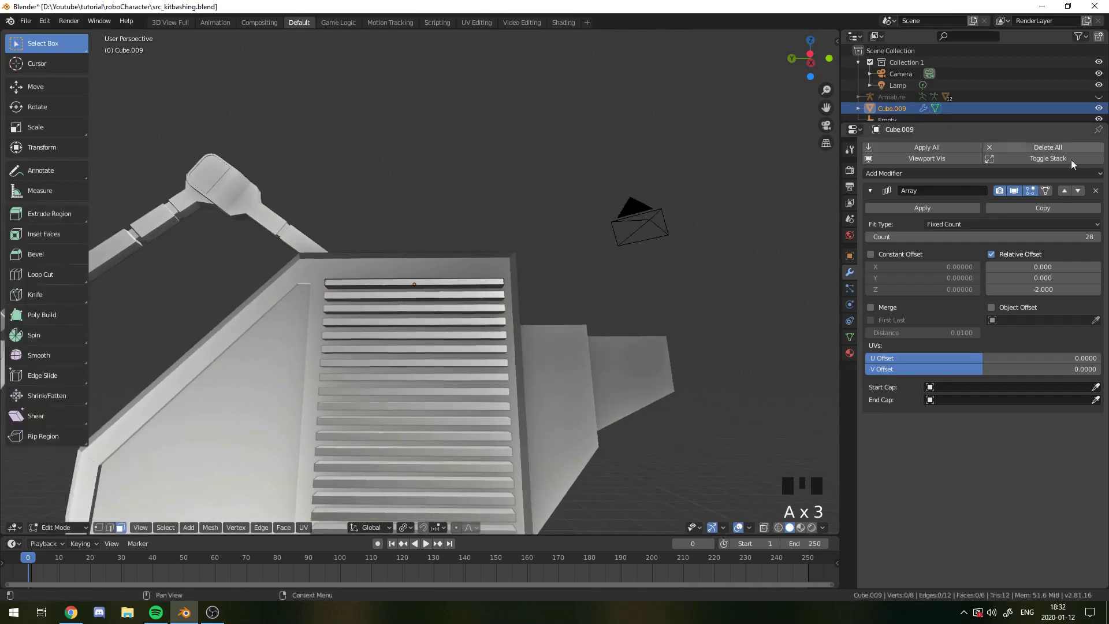
Step: Turn on the array's on-cage display and try to move the selected strip faces
{"action": "left_click", "coordinate": [520, 343]}
{"action": "key", "text": "b"}
{"action": "left_click_drag", "start_coordinate": [506, 341], "coordinate": [320, 270]}
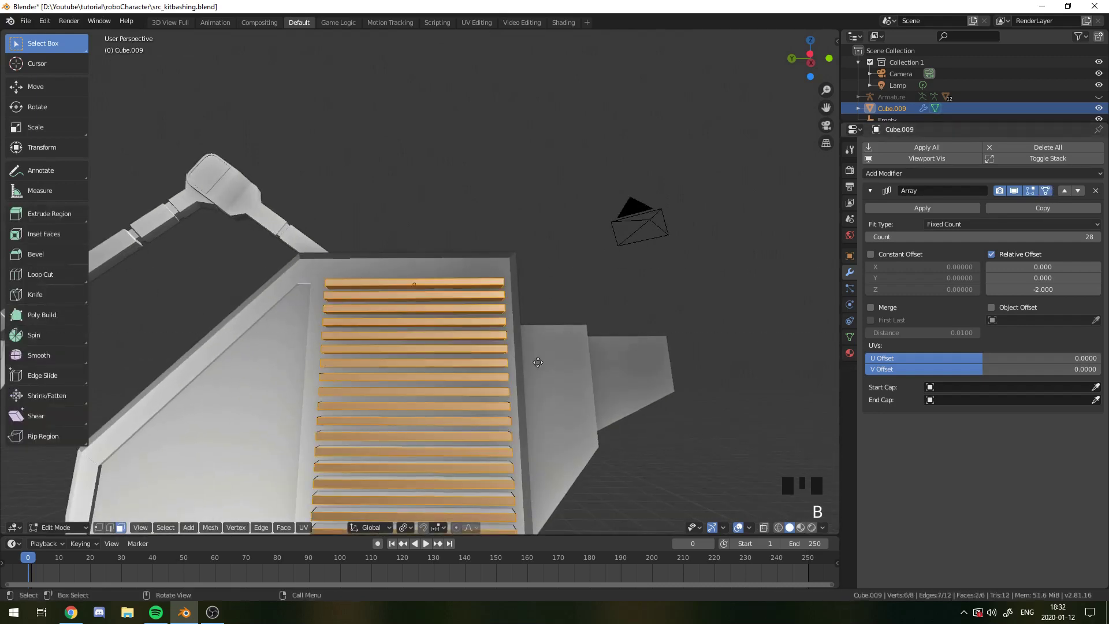
{"action": "key", "text": "g"}
{"action": "right_click", "coordinate": [485, 375]}
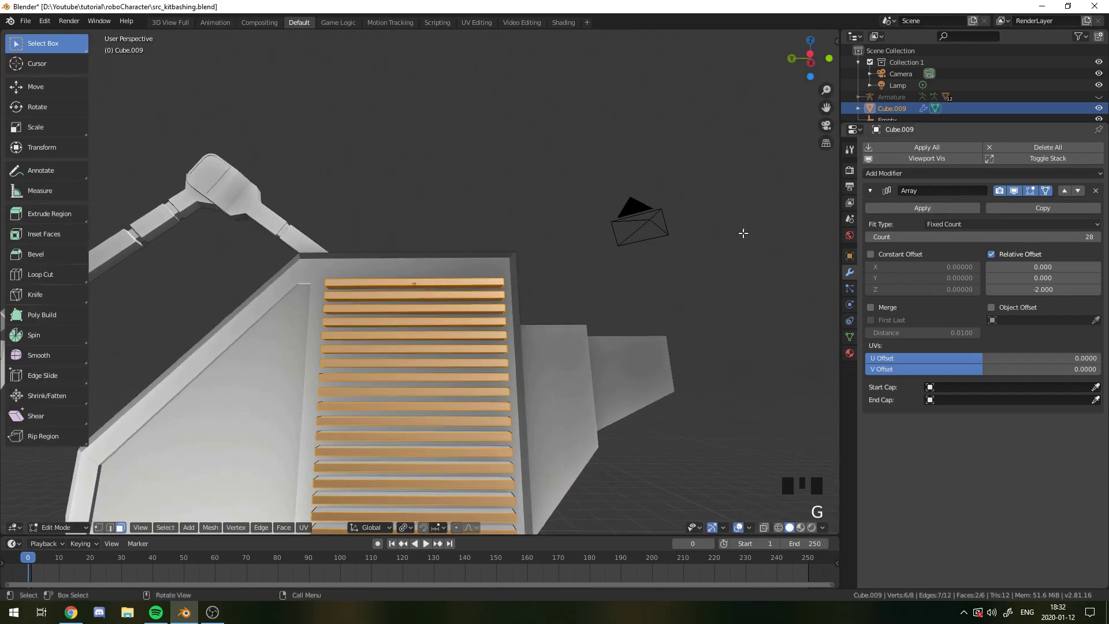
Step: Apply the Array modifier in Object Mode to make the strips real geometry
{"action": "left_click", "coordinate": [928, 209]}
{"action": "key", "text": "Tab"}
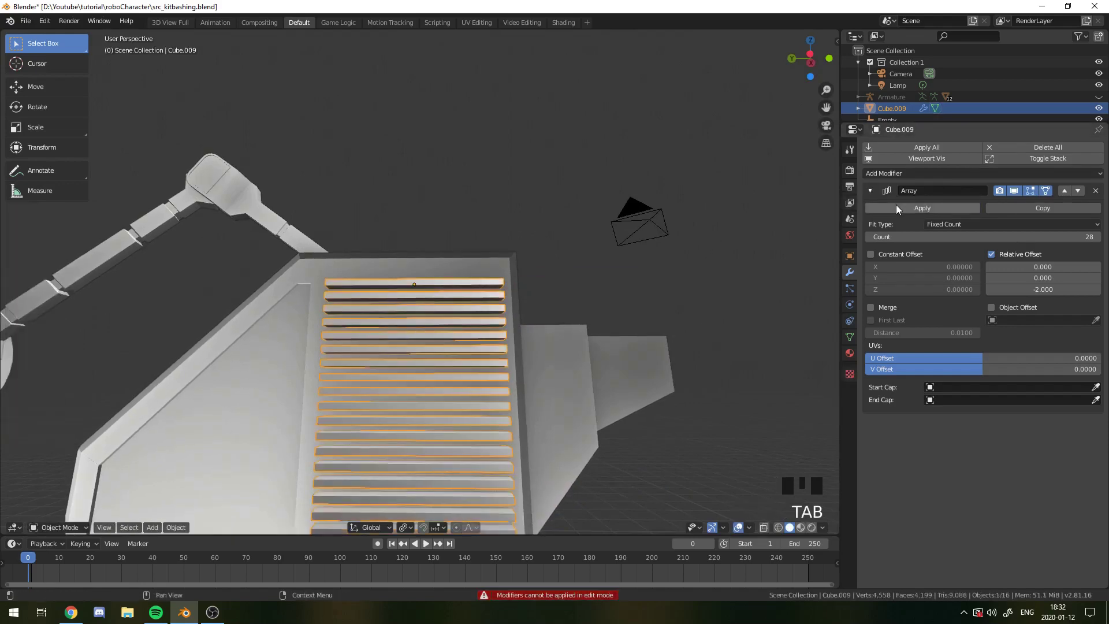
{"action": "left_click", "coordinate": [896, 205]}
Step: Box-select faces of the lowest two strips in Edit Mode and show them in the left orthographic view
{"action": "scroll", "coordinate": [495, 361], "scroll_direction": "down", "scroll_amount": 4}
{"action": "key", "text": "Tab"}
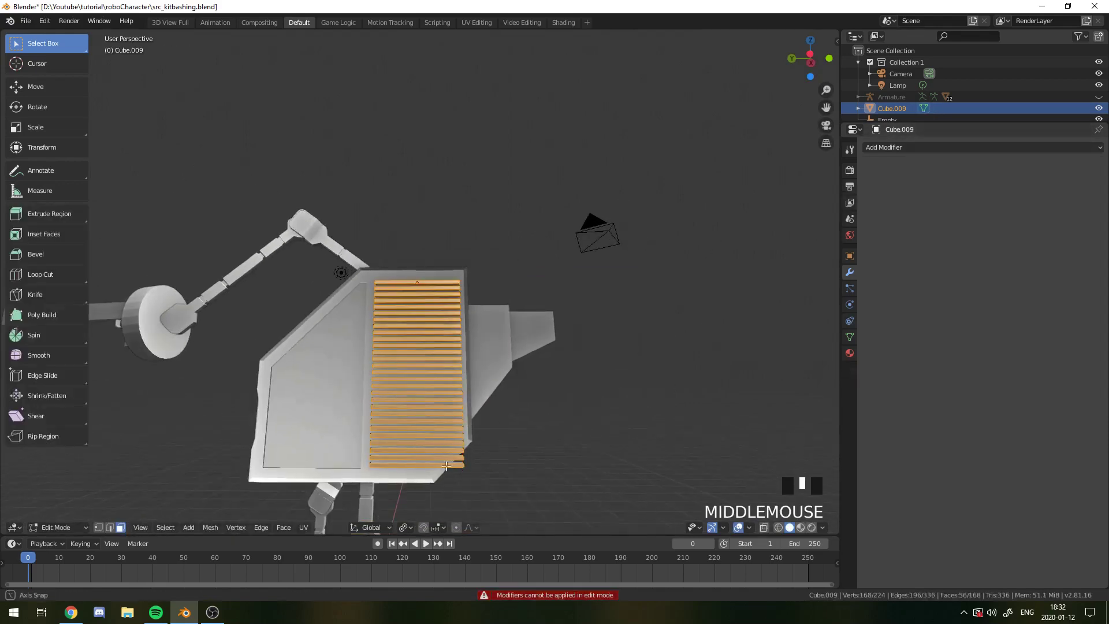
{"action": "middle_click_drag", "start_coordinate": [496, 365], "coordinate": [467, 462]}
{"action": "key", "text": "a"}
{"action": "key", "text": "a"}
{"action": "key", "text": "b"}
{"action": "left_click_drag", "start_coordinate": [452, 463], "coordinate": [490, 486]}
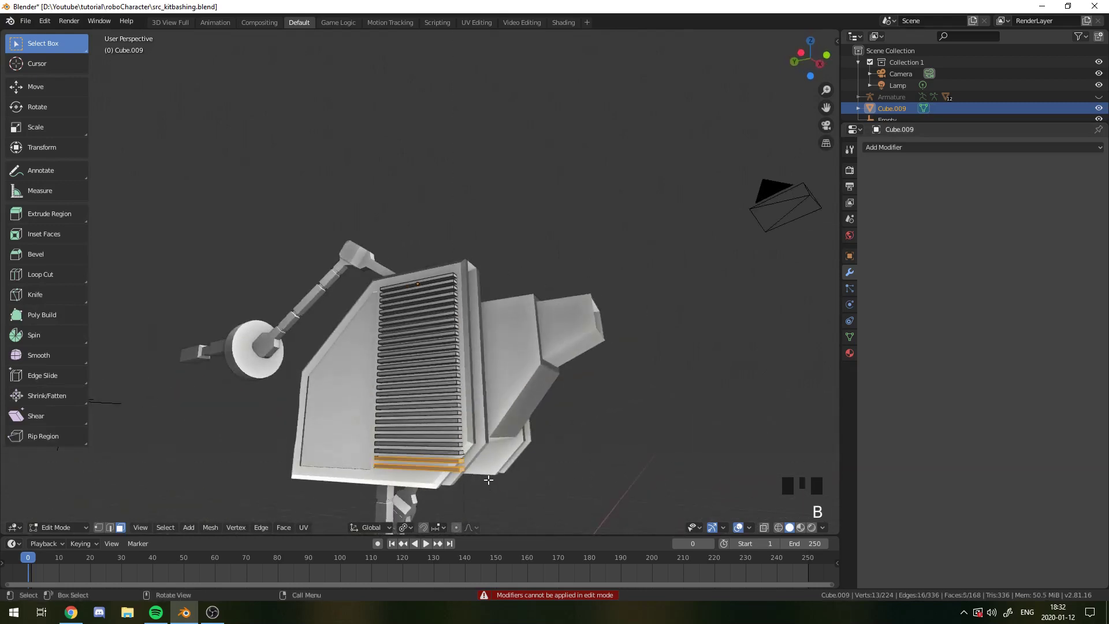
{"action": "key", "text": "KP_1"}
{"action": "key", "text": "ctrl+KP_1"}
{"action": "key", "text": "ctrl+KP_3"}
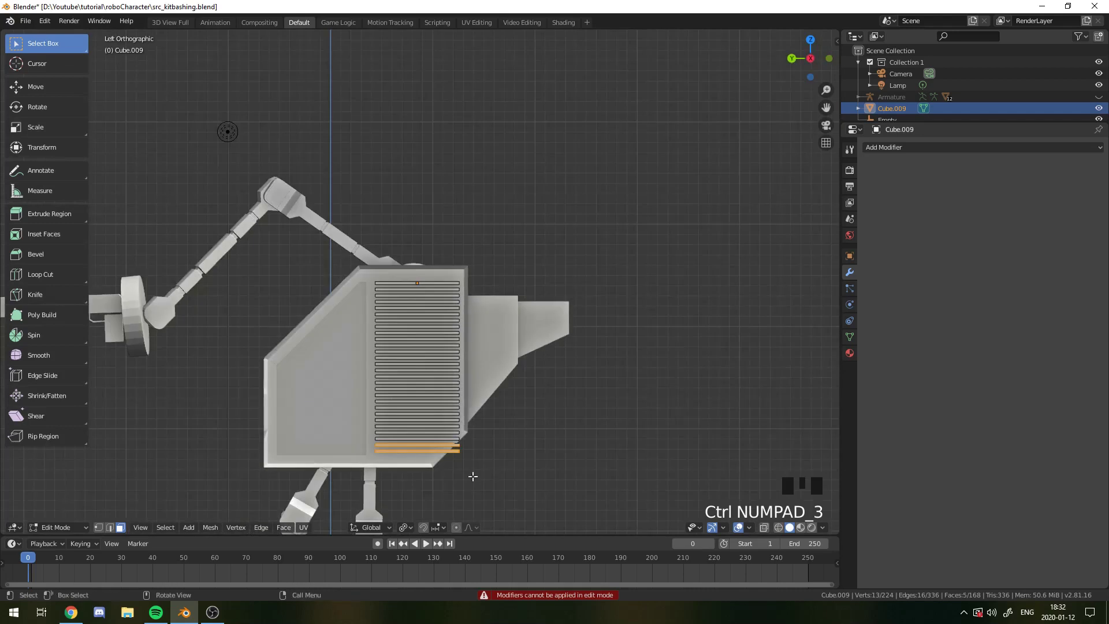
Step: Switch to wireframe and select only the rear end face of the lowest strip
{"action": "key", "text": "Escape"}
{"action": "key", "text": "z"}
{"action": "key", "text": "a"}
{"action": "key", "text": "a"}
{"action": "key", "text": "b"}
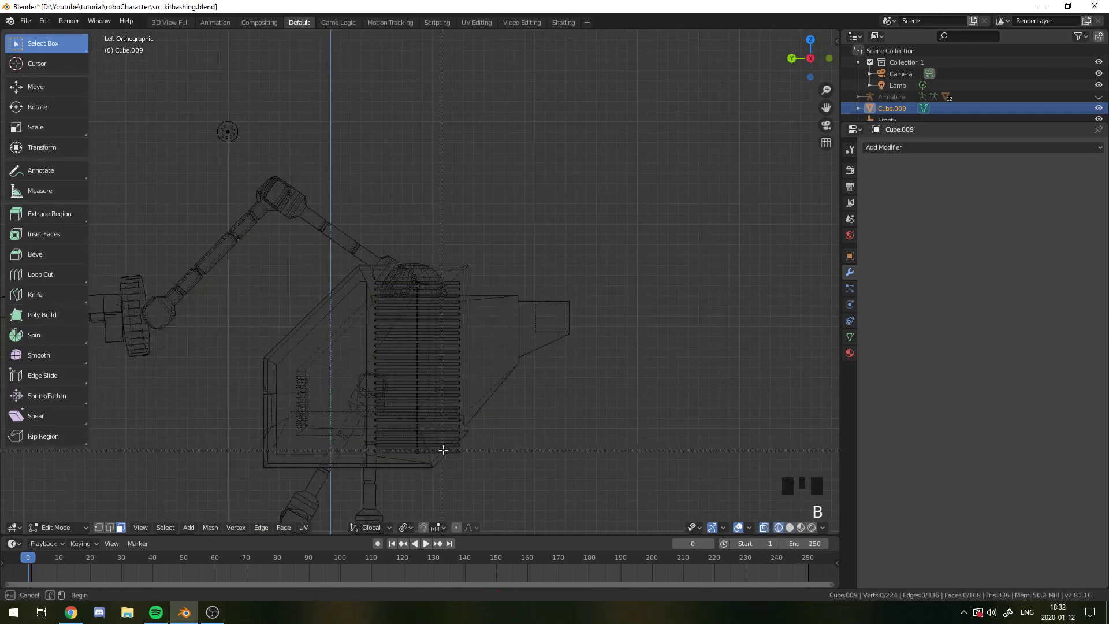
{"action": "left_click_drag", "start_coordinate": [443, 448], "coordinate": [485, 467]}
Step: Try moving the lowest strip's rear end face 0.243 along Y, and undo the move
{"action": "key", "text": "g"}
{"action": "key", "text": "y"}
{"action": "left_click", "coordinate": [462, 475]}
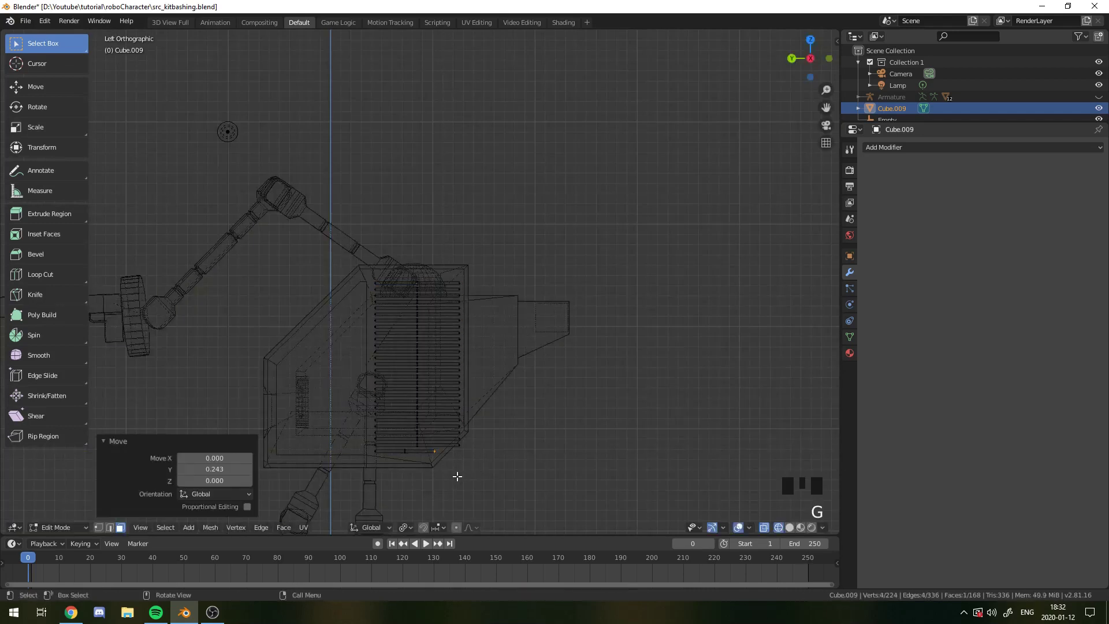
{"action": "key", "text": "ctrl+z"}
Step: Return to solid shading and enable proportional editing with Smooth falloff
{"action": "key", "text": "z"}
{"action": "left_click", "coordinate": [489, 476]}
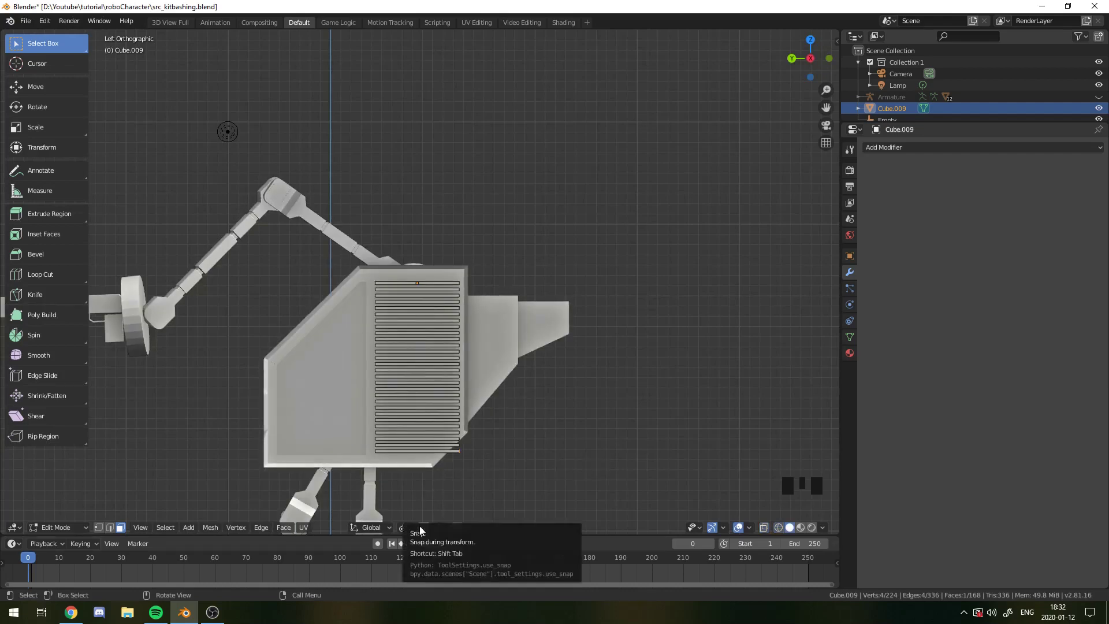
{"action": "left_click", "coordinate": [456, 527]}
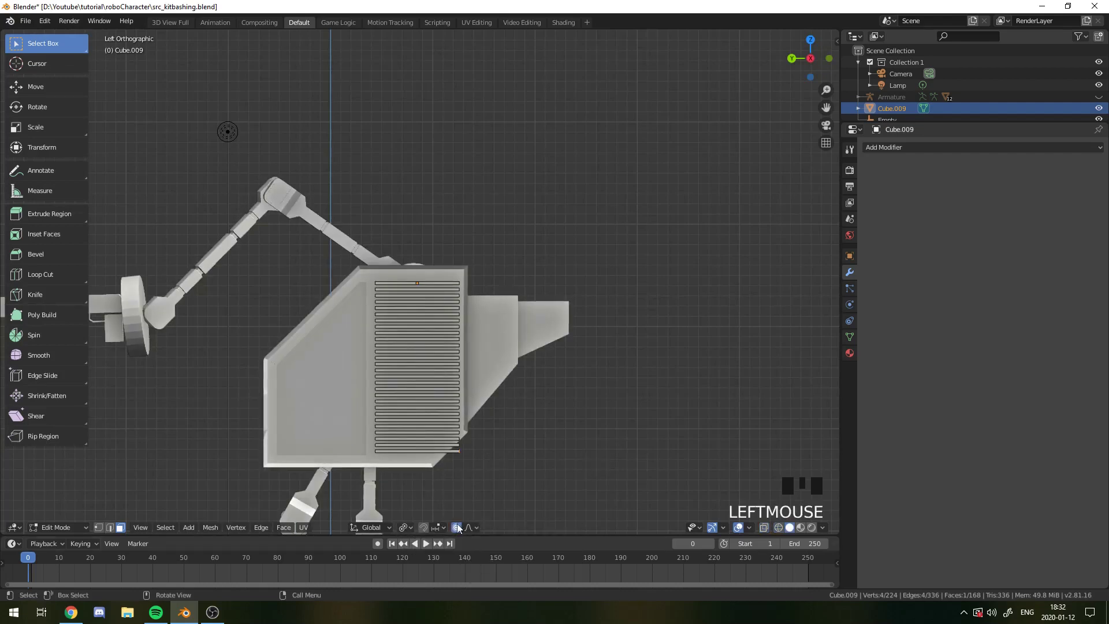
{"action": "key", "text": "o"}
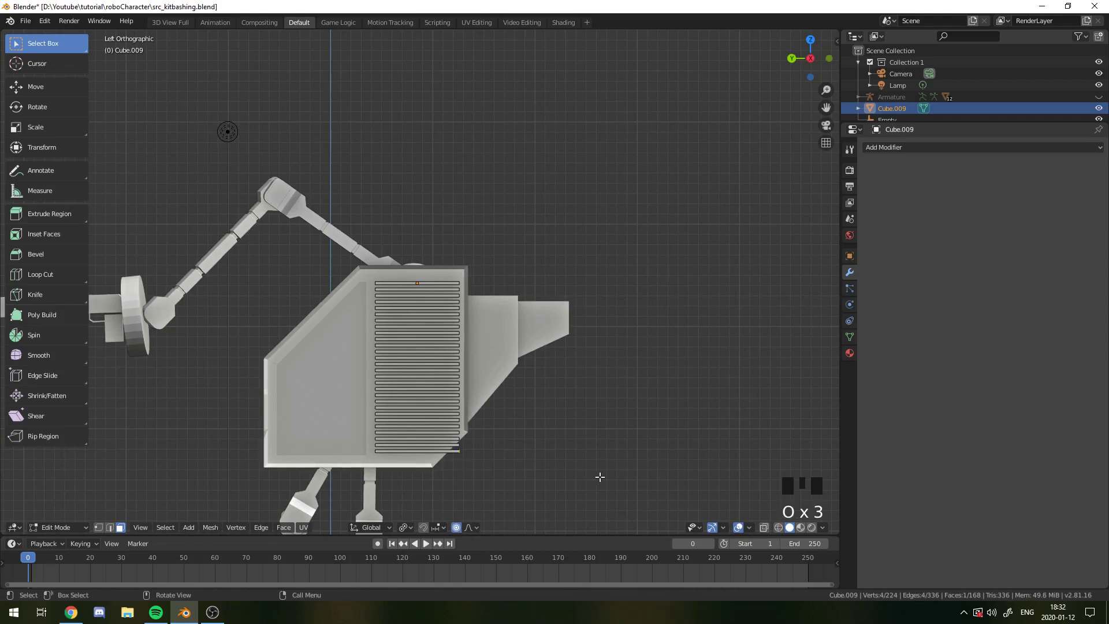
{"action": "key", "text": "g"}
{"action": "key", "text": "Escape"}
{"action": "left_click", "coordinate": [472, 528]}
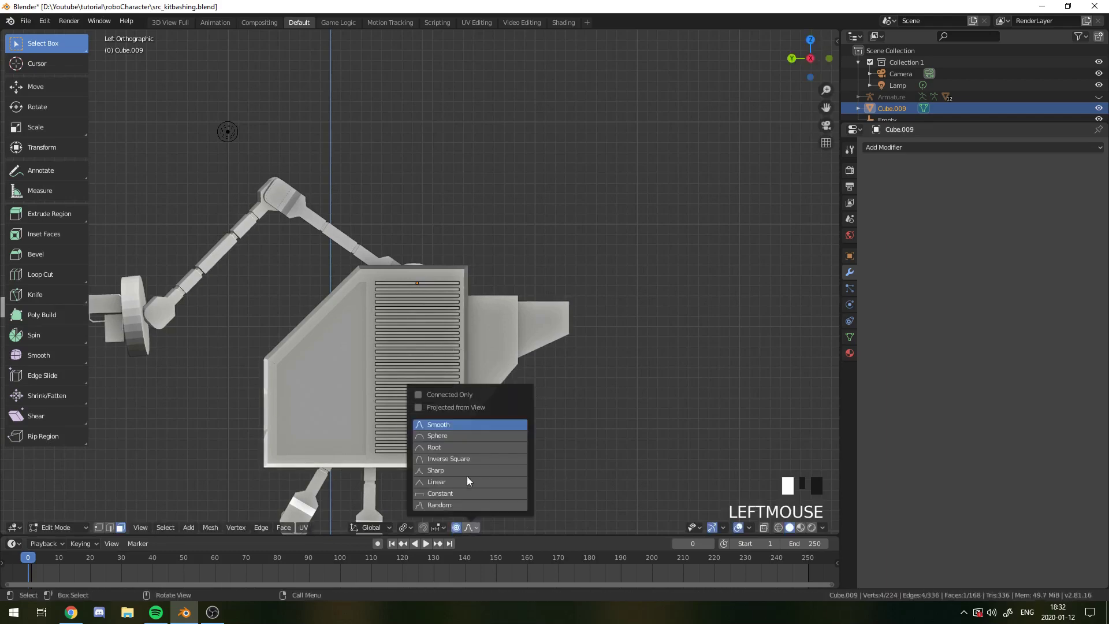
{"action": "left_click", "coordinate": [456, 423]}
Step: Try moving the end face about 0.22 along Y with a proportional size of 0.32, and cancel the move
{"action": "scroll", "coordinate": [522, 462], "scroll_direction": "up", "scroll_amount": 1}
{"action": "key", "text": "g"}
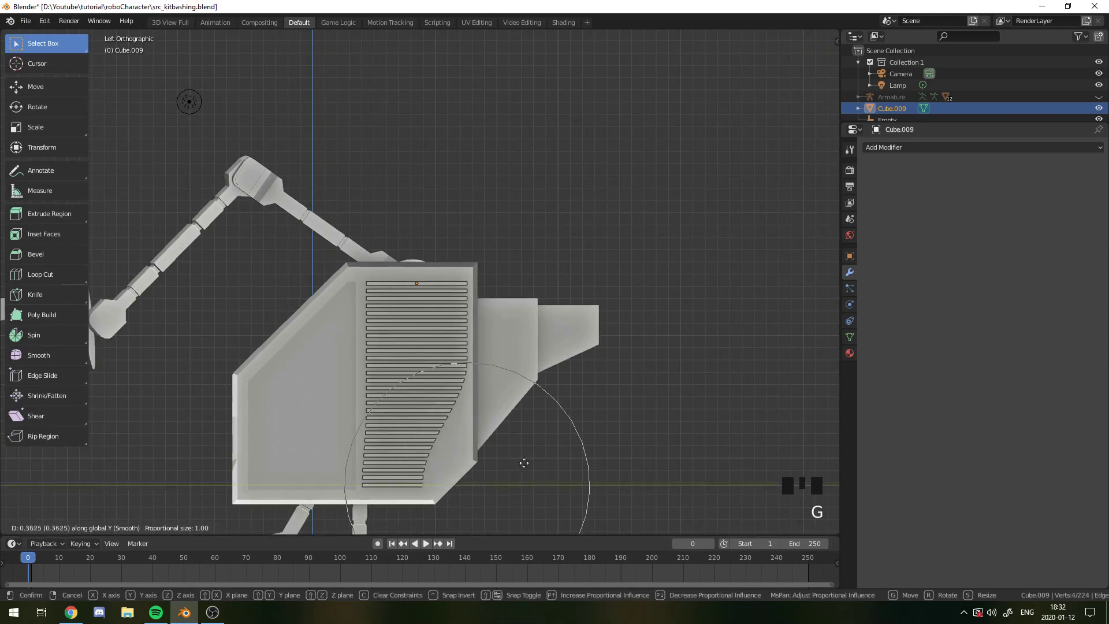
{"action": "scroll", "coordinate": [524, 463], "scroll_direction": "up", "scroll_amount": 15}
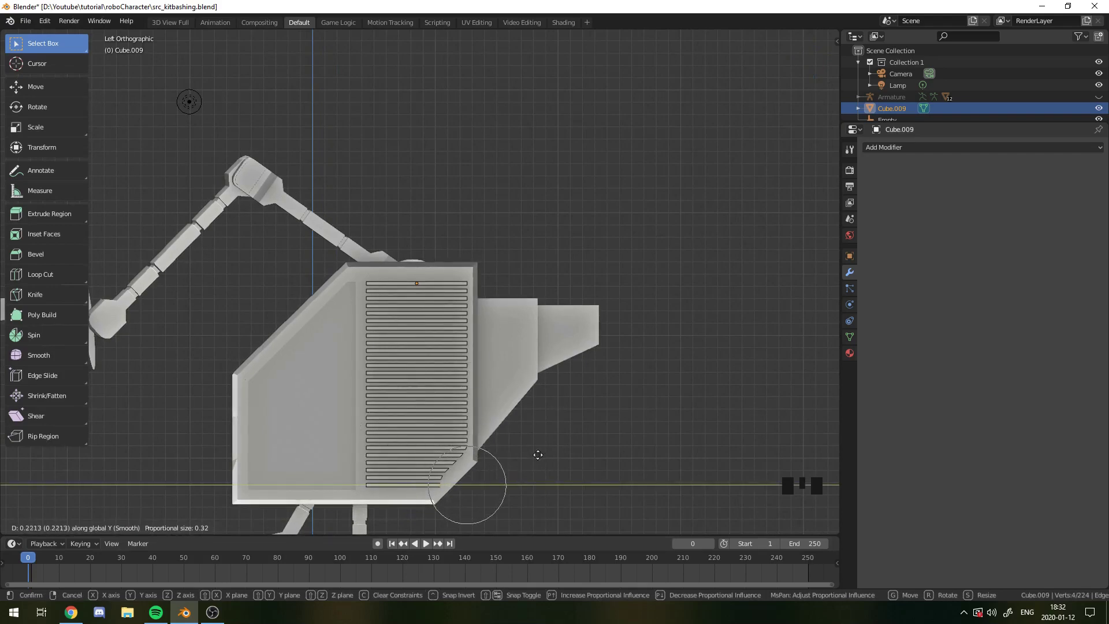
{"action": "key", "text": "Escape"}
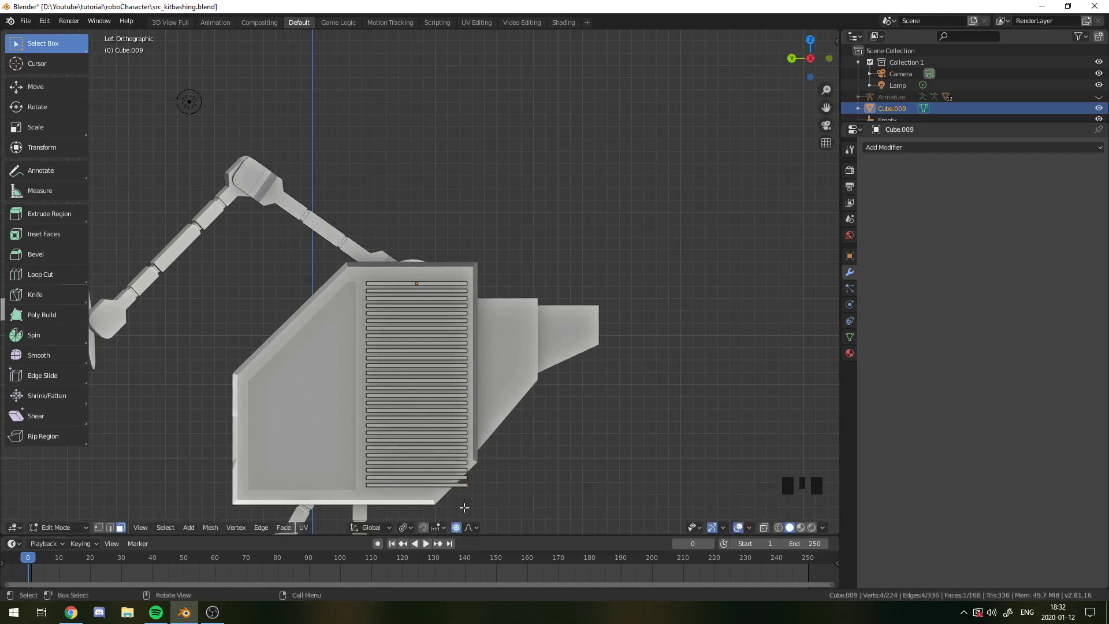
Step: Set the proportional falloff to Linear and move the lowest strip's rear end face about 0.33 along Y with a proportional size of 0.32
{"action": "left_click", "coordinate": [472, 528]}
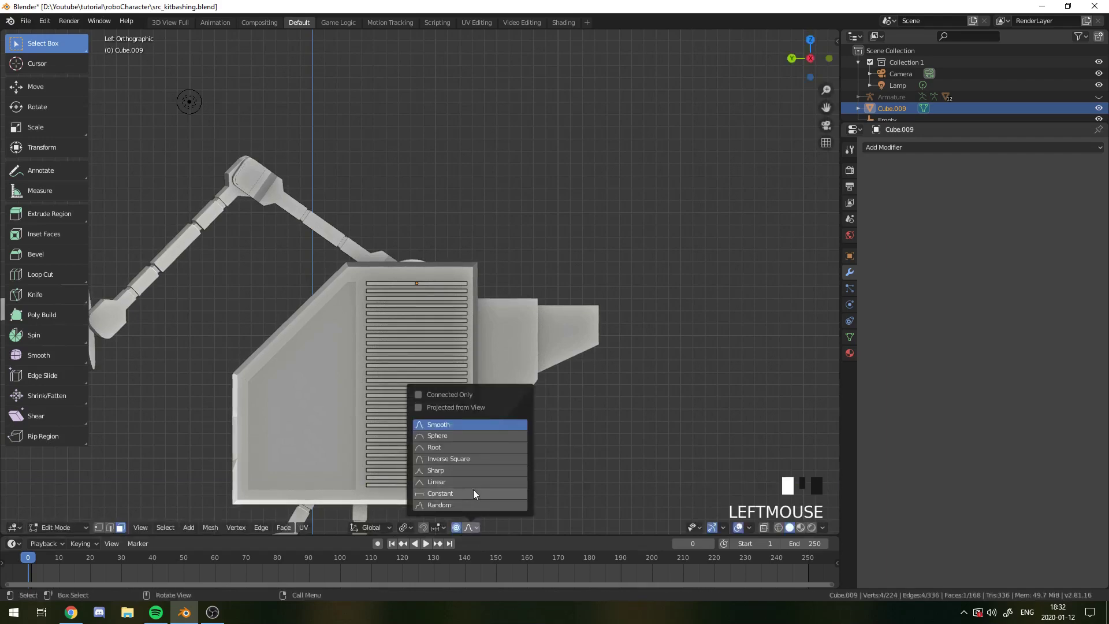
{"action": "key", "text": "g"}
{"action": "key", "text": "y"}
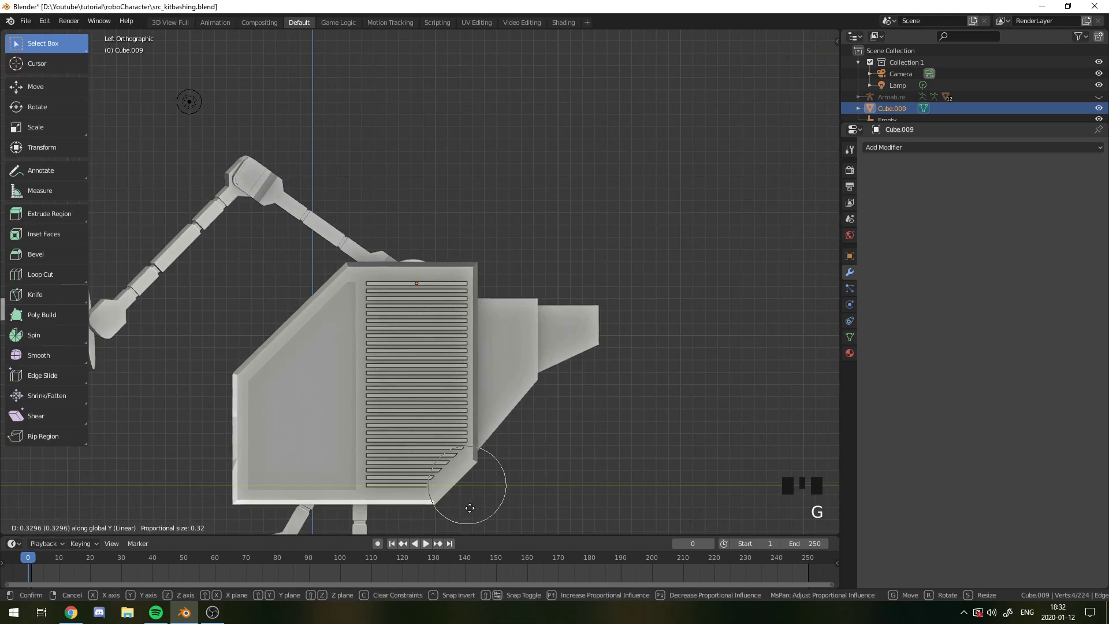
{"action": "left_click", "coordinate": [467, 508]}
{"action": "key", "text": "Tab"}
{"action": "middle_click_drag", "start_coordinate": [456, 459], "coordinate": [450, 399]}
{"action": "scroll", "coordinate": [450, 400], "scroll_direction": "up", "scroll_amount": 5}
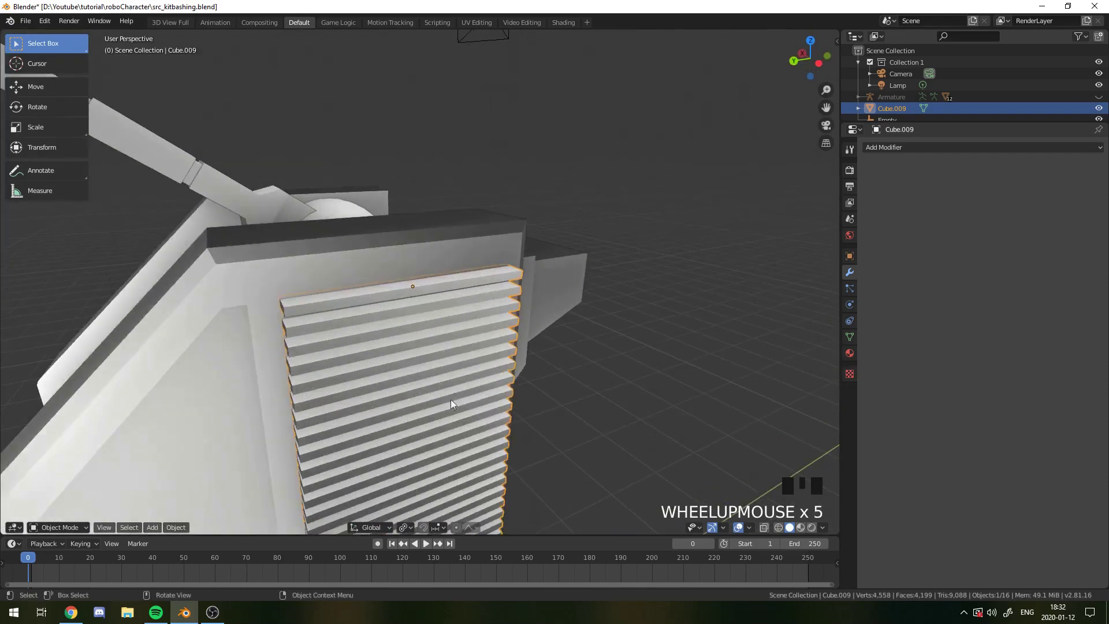
{"action": "key", "text": "Tab"}
{"action": "key", "text": "Tab"}
{"action": "key", "text": "Tab"}
{"action": "middle_click_drag", "start_coordinate": [435, 321], "coordinate": [355, 339]}
{"action": "scroll", "coordinate": [356, 335], "scroll_direction": "down", "scroll_amount": 2}
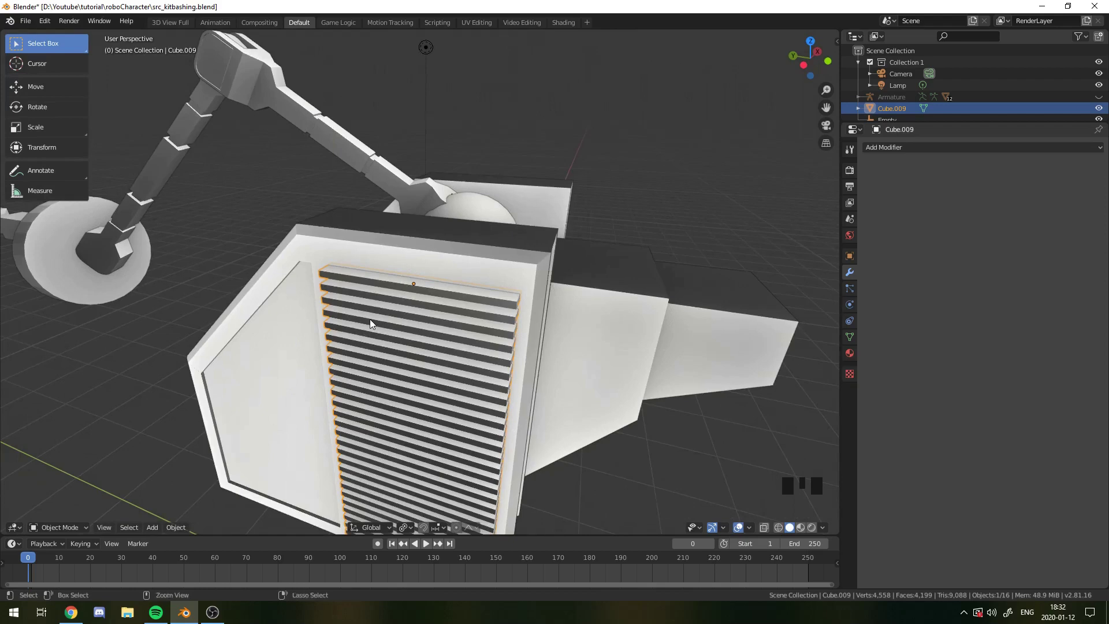
Step: Search the add-ons in the preferences for "bool" and check that Bool Tool is enabled and which shortcut it uses
{"action": "key", "text": "ctrl+alt+u"}
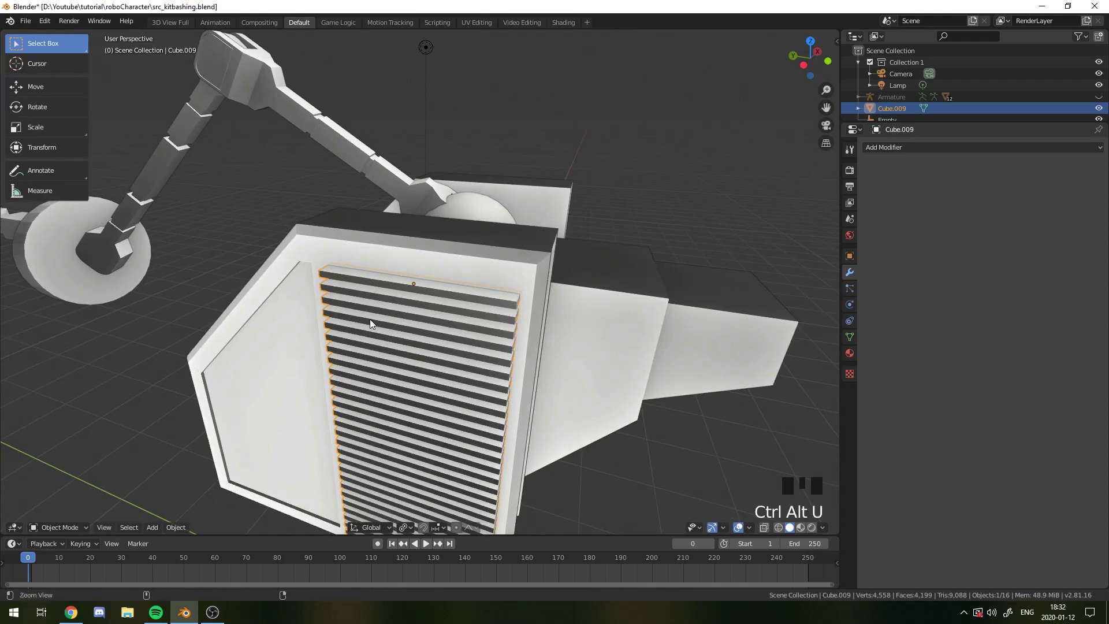
{"action": "left_click", "coordinate": [23, 20]}
{"action": "left_click", "coordinate": [24, 20]}
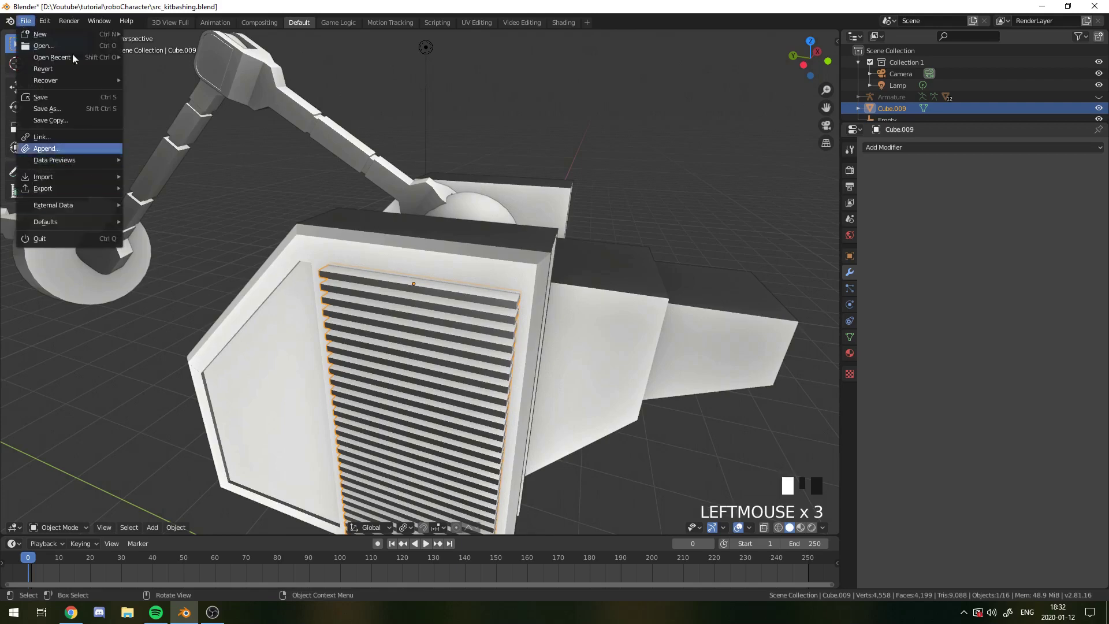
{"action": "left_click", "coordinate": [46, 21]}
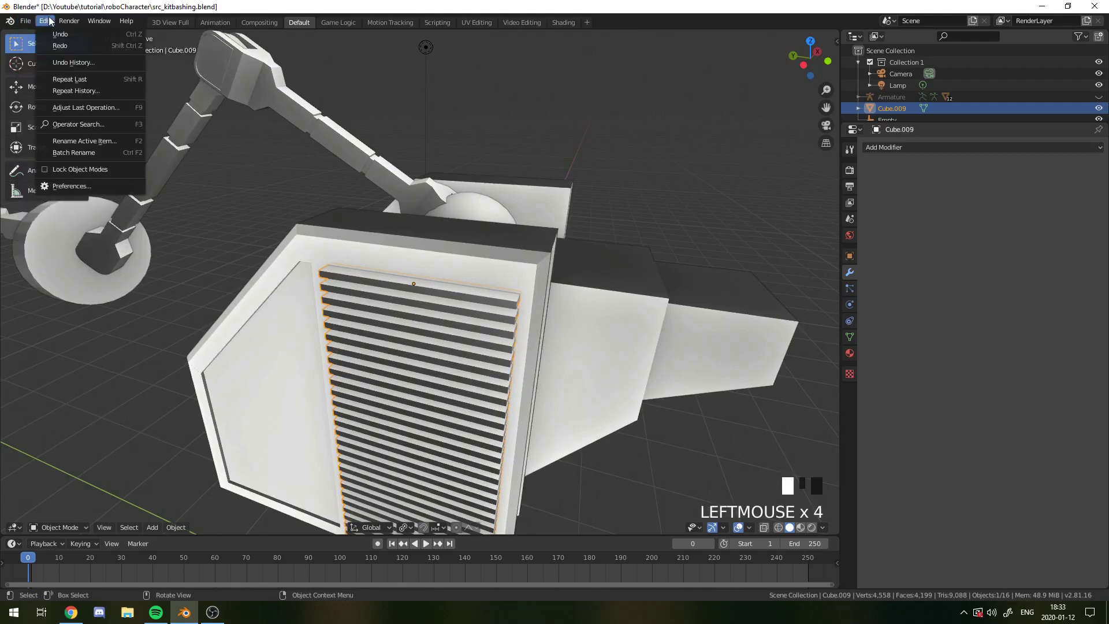
{"action": "left_click", "coordinate": [85, 185]}
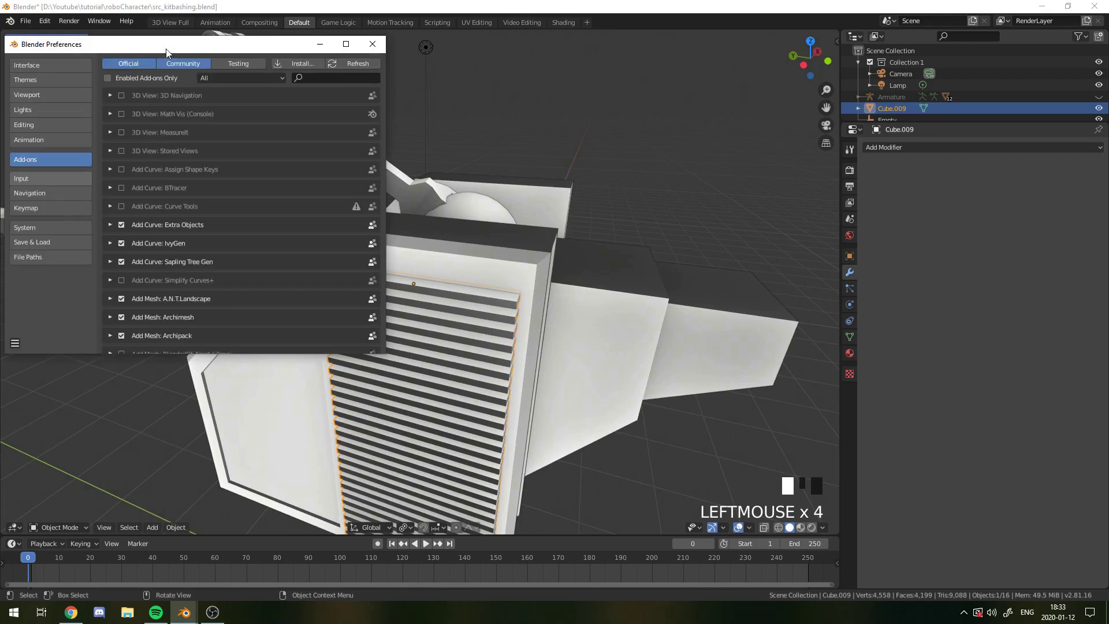
{"action": "left_click", "coordinate": [392, 86]}
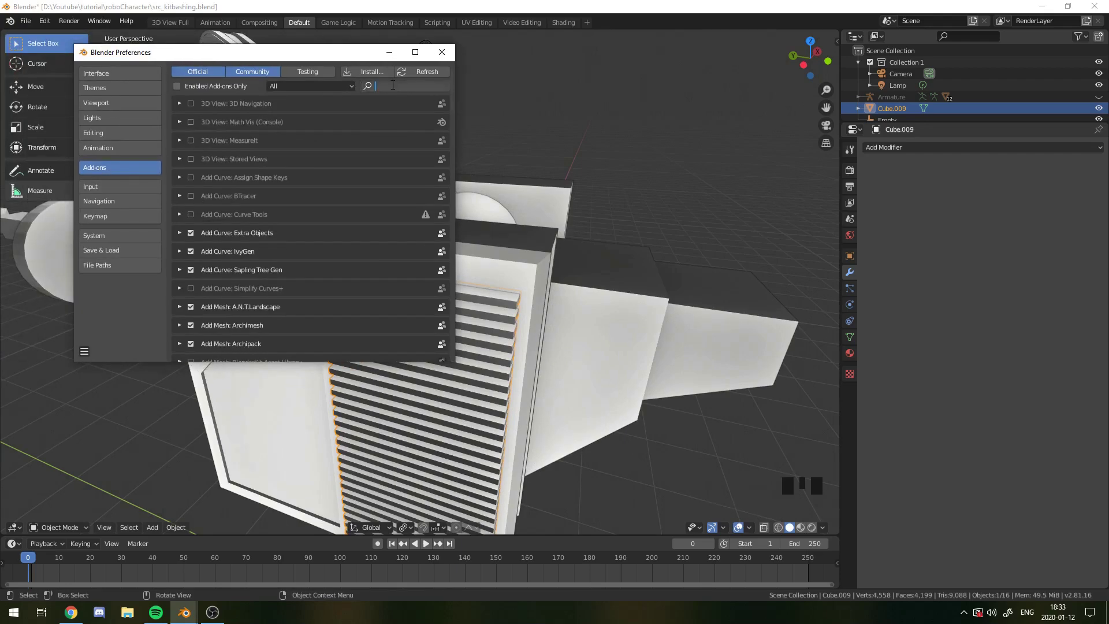
{"action": "type", "text": "bool"}
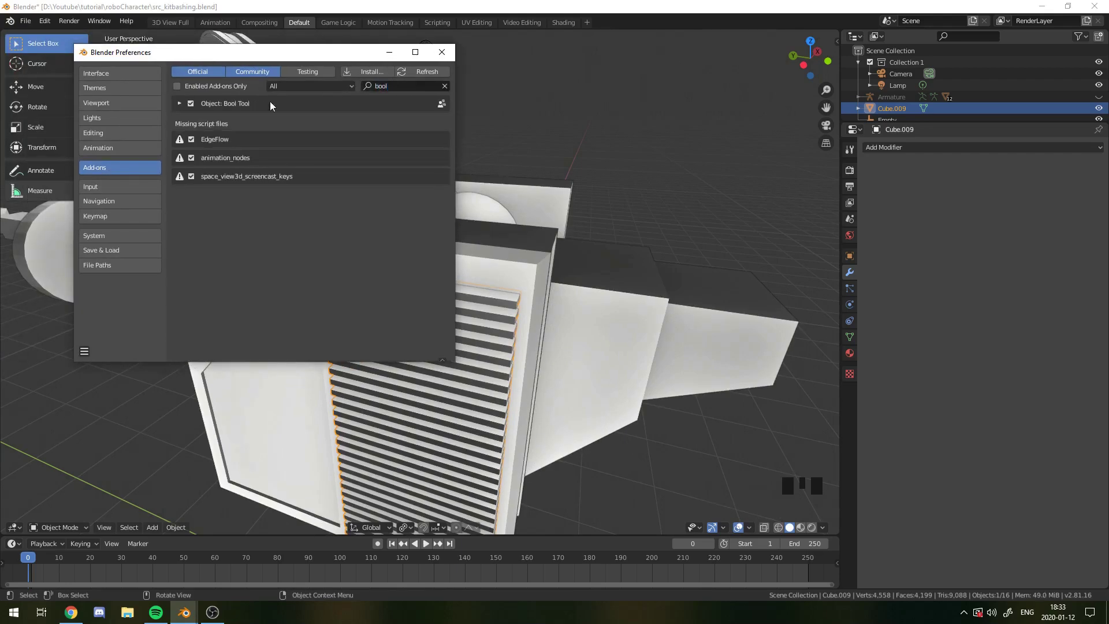
{"action": "left_click", "coordinate": [179, 103]}
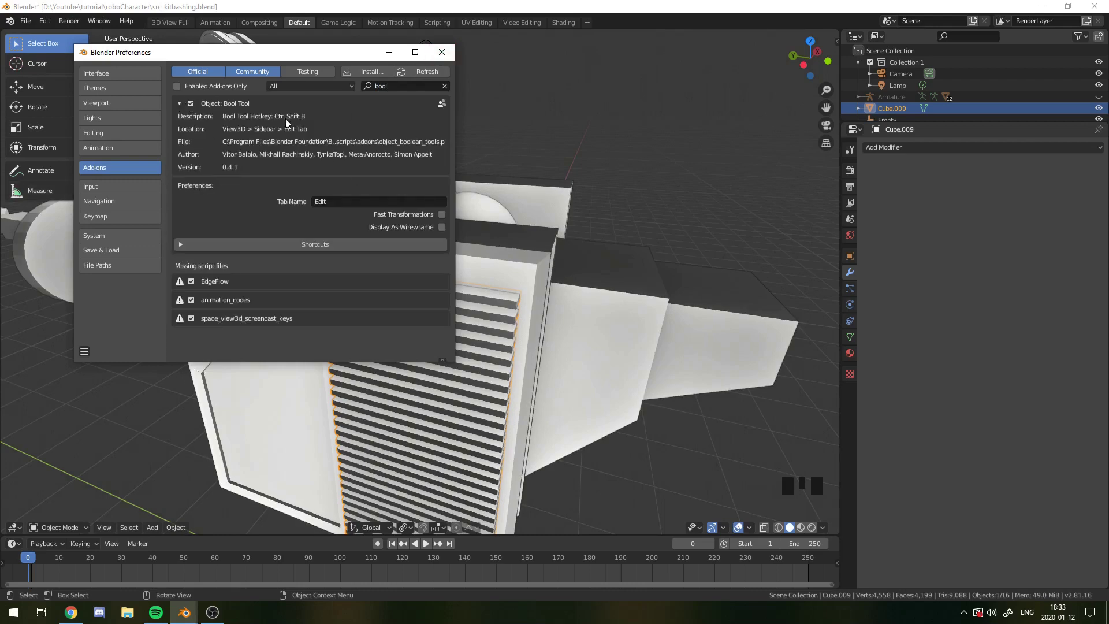
{"action": "left_click", "coordinate": [442, 52]}
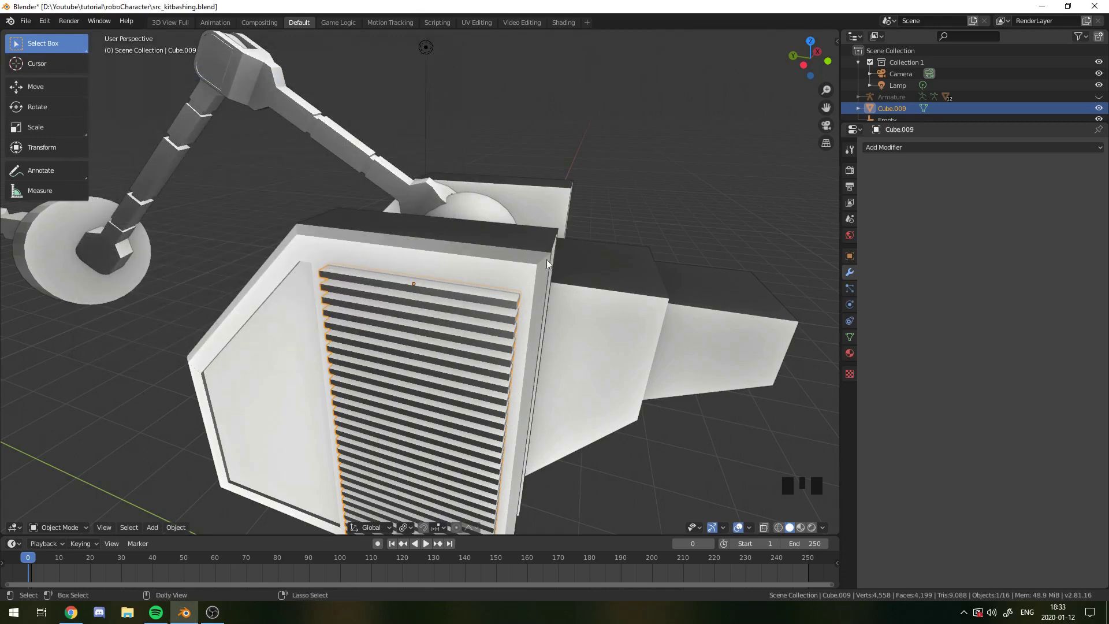
Step: Add the robot body to the strip selection as the active object and cut the strips out of it with a Bool Tool brush Difference
{"action": "middle_click_drag", "start_coordinate": [525, 314], "coordinate": [612, 289]}
{"action": "left_click", "coordinate": [452, 313]}
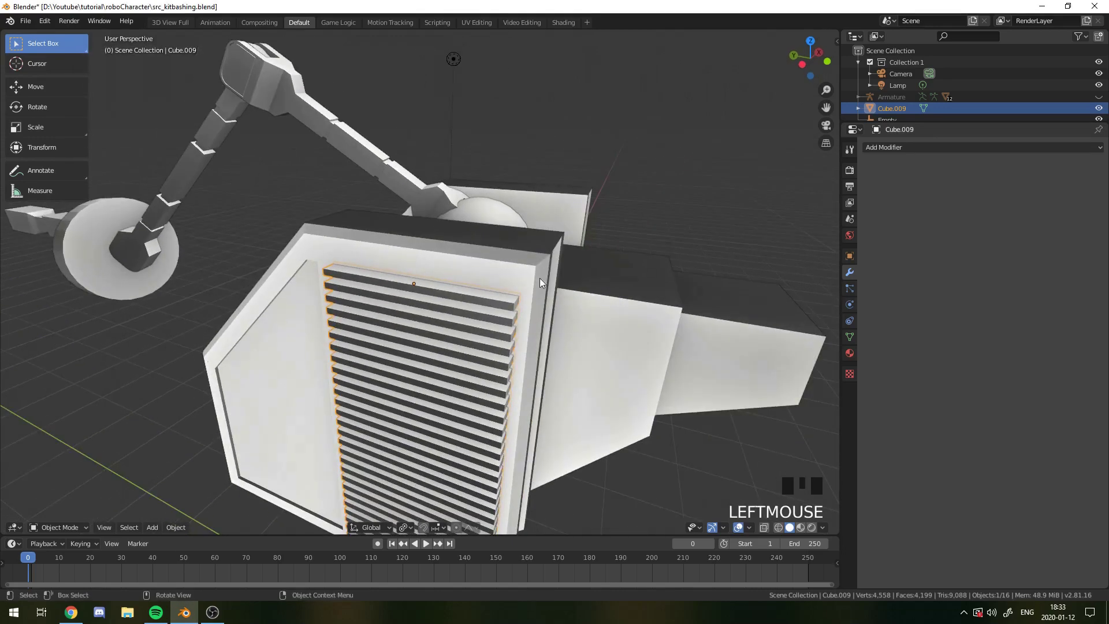
{"action": "middle_click_drag", "start_coordinate": [539, 282], "coordinate": [386, 316]}
{"action": "middle_click_drag", "start_coordinate": [502, 289], "coordinate": [429, 380]}
{"action": "scroll", "coordinate": [477, 320], "scroll_direction": "up", "scroll_amount": 8}
{"action": "left_click", "coordinate": [423, 397]}
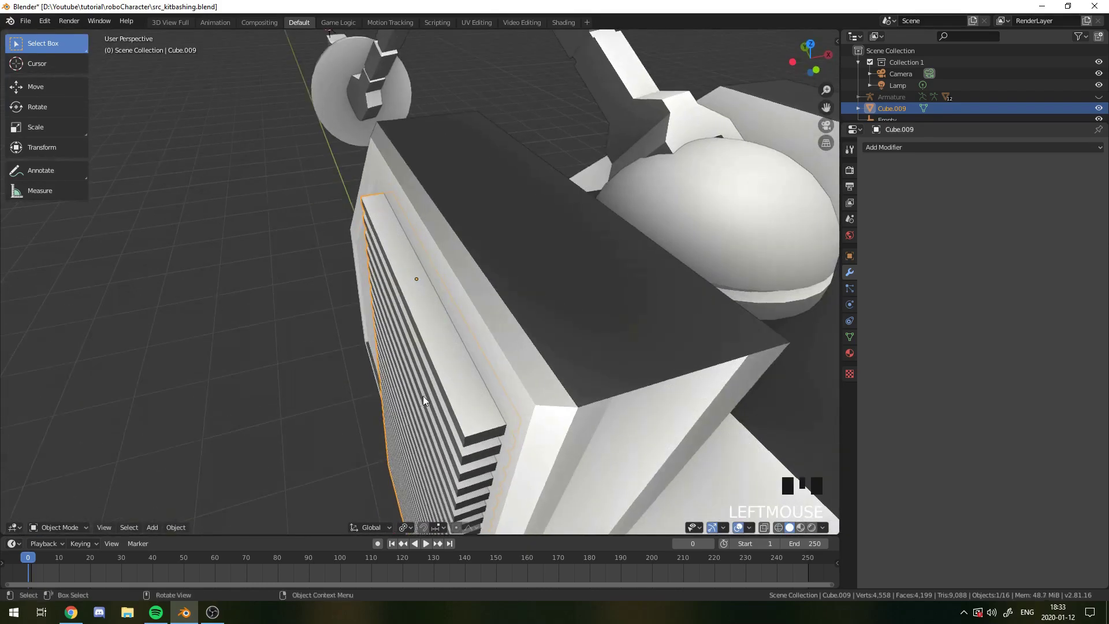
{"action": "middle_click_drag", "start_coordinate": [501, 358], "coordinate": [452, 323]}
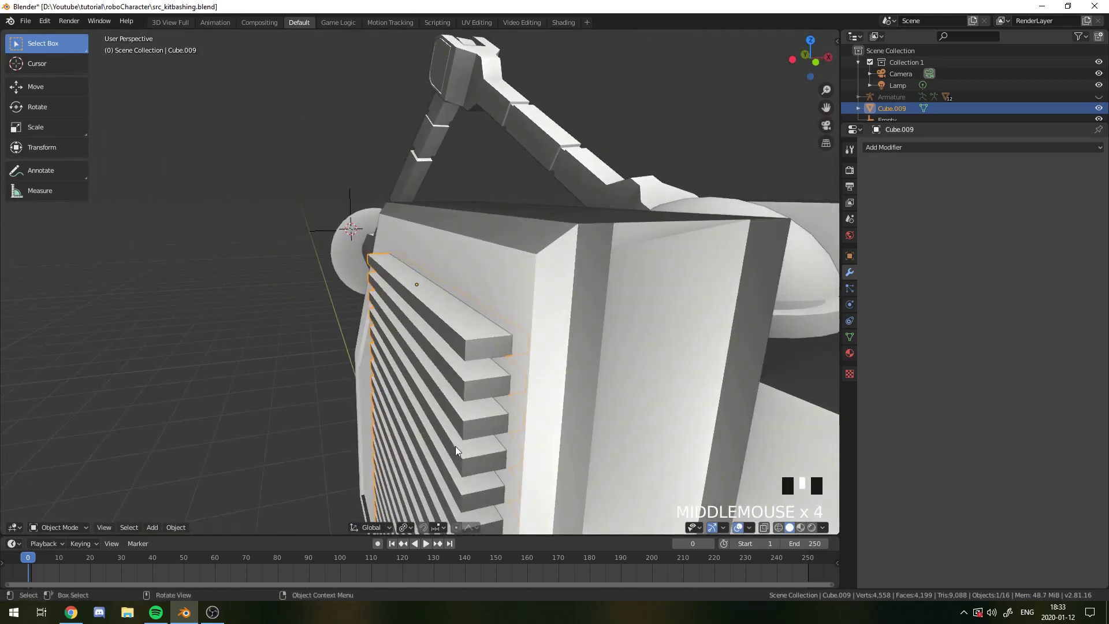
{"action": "left_click", "coordinate": [518, 279], "text": "shift"}
{"action": "middle_click_drag", "start_coordinate": [519, 280], "coordinate": [213, 318]}
{"action": "scroll", "coordinate": [366, 298], "scroll_direction": "up", "scroll_amount": 2}
{"action": "scroll", "coordinate": [258, 286], "scroll_direction": "down", "scroll_amount": 4}
{"action": "scroll", "coordinate": [349, 271], "scroll_direction": "up", "scroll_amount": 2}
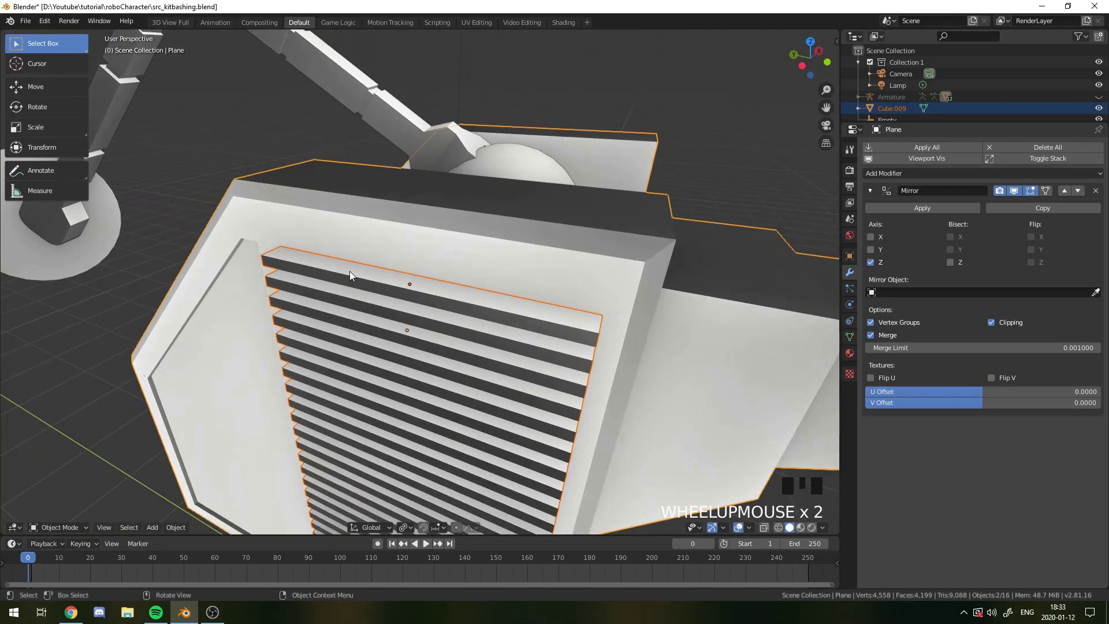
{"action": "key", "text": "shift+ctrl+b"}
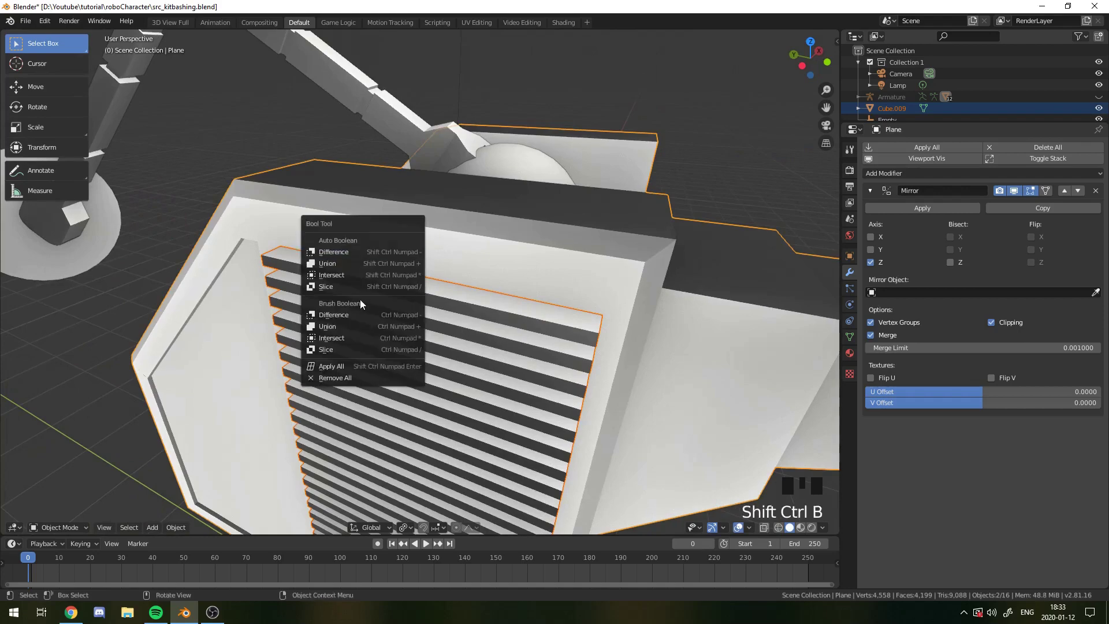
{"action": "left_click", "coordinate": [355, 313]}
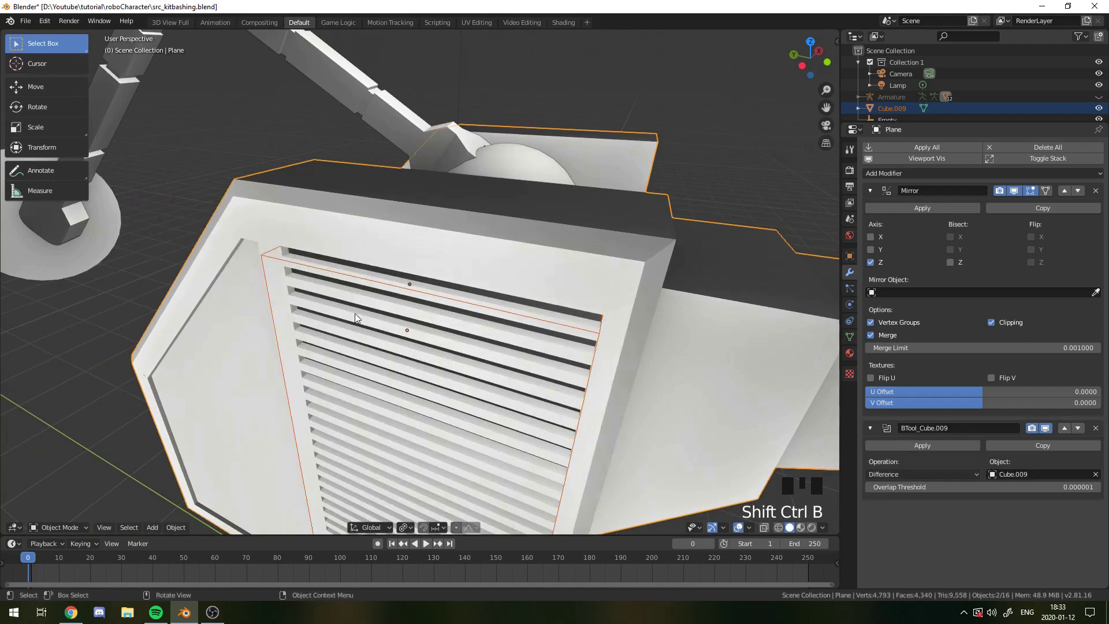
Step: Examine the slots cut into the body's side panel and compare them with the panel on the opposite side
{"action": "middle_click_drag", "start_coordinate": [355, 313], "coordinate": [519, 290]}
{"action": "scroll", "coordinate": [508, 296], "scroll_direction": "down", "scroll_amount": 4}
{"action": "key", "text": "Tab"}
{"action": "key", "text": "Tab"}
{"action": "key", "text": "Tab"}
{"action": "middle_click_drag", "start_coordinate": [421, 379], "coordinate": [511, 369]}
{"action": "scroll", "coordinate": [261, 330], "scroll_direction": "down", "scroll_amount": 1}
{"action": "middle_click_drag", "start_coordinate": [261, 333], "coordinate": [390, 351]}
{"action": "scroll", "coordinate": [389, 352], "scroll_direction": "down", "scroll_amount": 8}
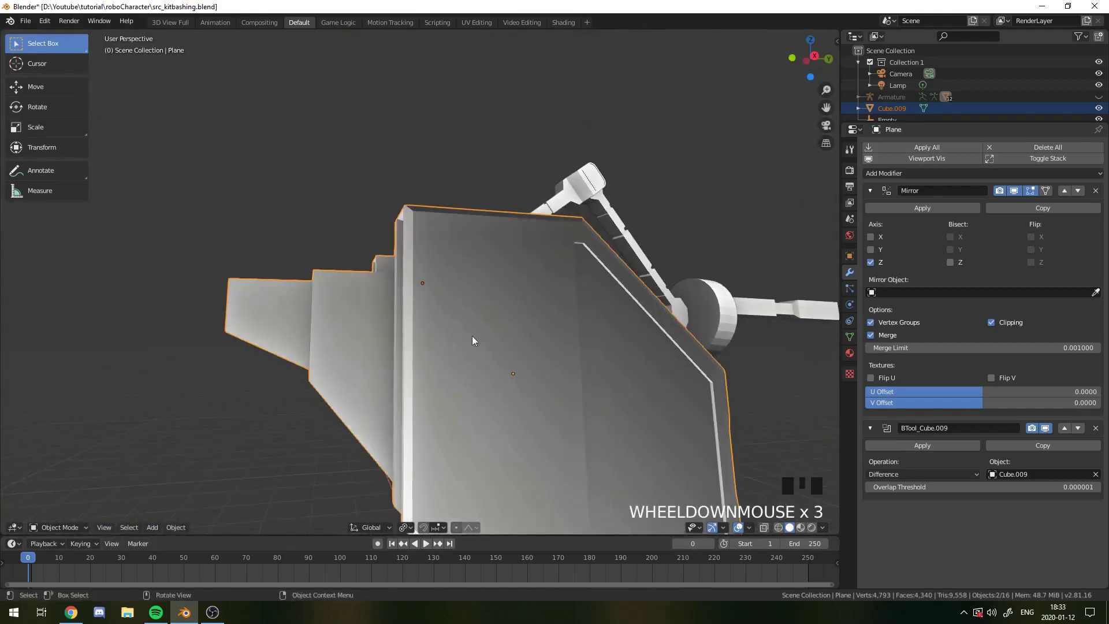
{"action": "middle_click_drag", "start_coordinate": [538, 270], "coordinate": [384, 328]}
{"action": "scroll", "coordinate": [518, 307], "scroll_direction": "up", "scroll_amount": 4}
{"action": "middle_click_drag", "start_coordinate": [517, 307], "coordinate": [600, 311]}
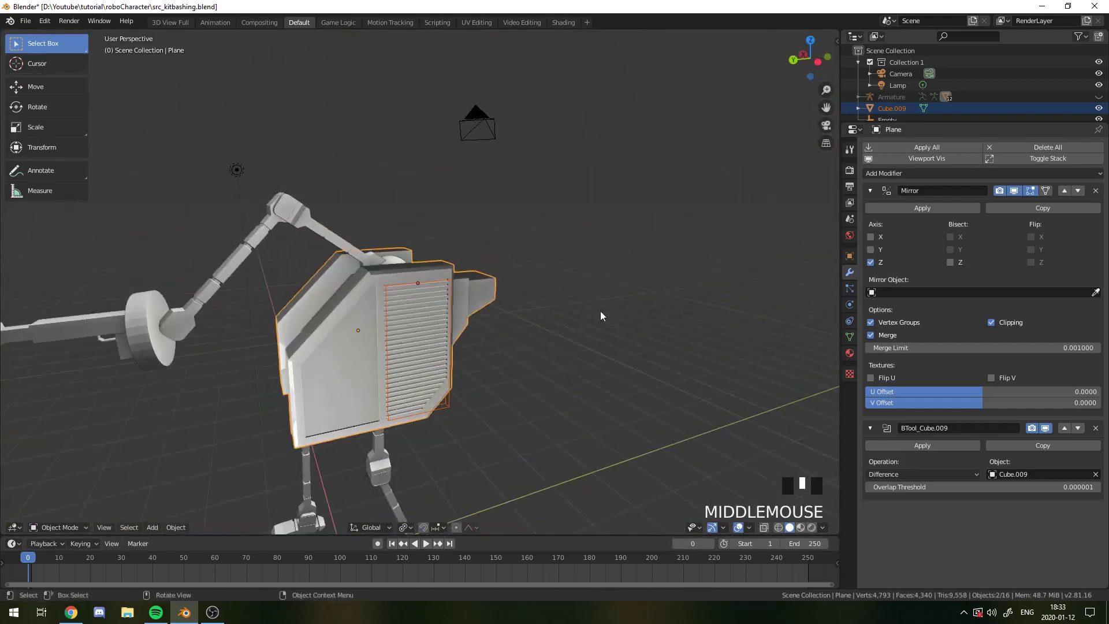
{"action": "scroll", "coordinate": [601, 310], "scroll_direction": "up", "scroll_amount": 3}
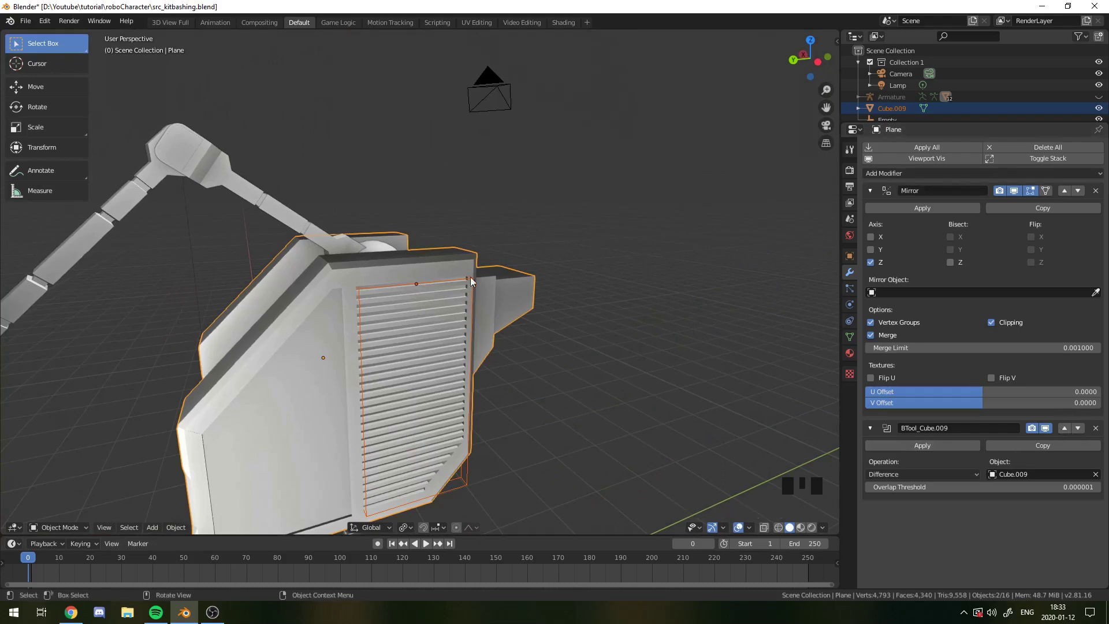
Step: Move the body's Boolean modifier above its Mirror modifier so the slots are cut on both side panels
{"action": "left_click", "coordinate": [1064, 428]}
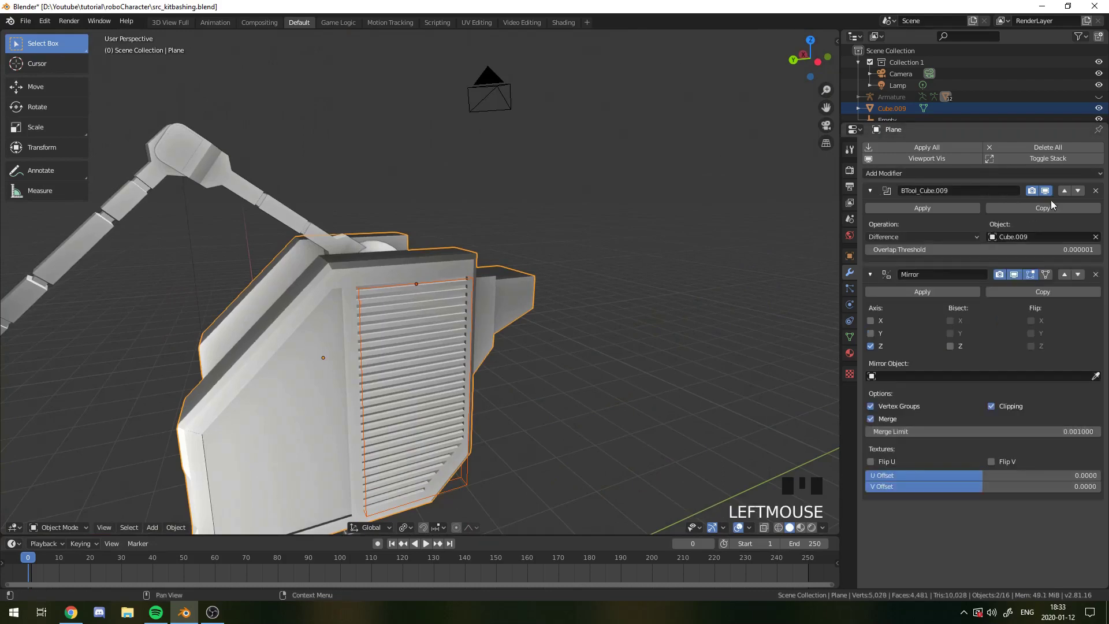
{"action": "key", "text": "Tab"}
{"action": "middle_click_drag", "start_coordinate": [535, 374], "coordinate": [490, 408]}
{"action": "key", "text": "Tab"}
{"action": "scroll", "coordinate": [490, 408], "scroll_direction": "down", "scroll_amount": 3}
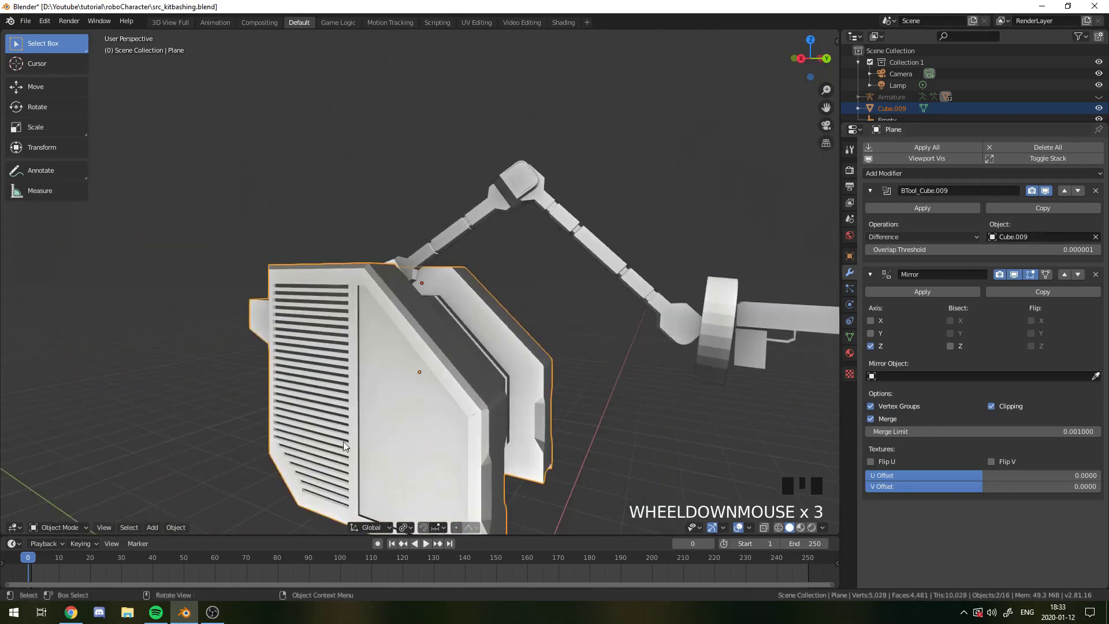
{"action": "middle_click_drag", "start_coordinate": [344, 446], "coordinate": [321, 455]}
{"action": "scroll", "coordinate": [406, 448], "scroll_direction": "down", "scroll_amount": 2}
{"action": "key", "text": "Tab"}
{"action": "key", "text": "Tab"}
{"action": "key", "text": "Tab"}
{"action": "scroll", "coordinate": [313, 357], "scroll_direction": "up", "scroll_amount": 3}
Step: Add a centered loop cut across the sloped plate between the side panels, above the round front opening, in the body's mesh
{"action": "key", "text": "Tab"}
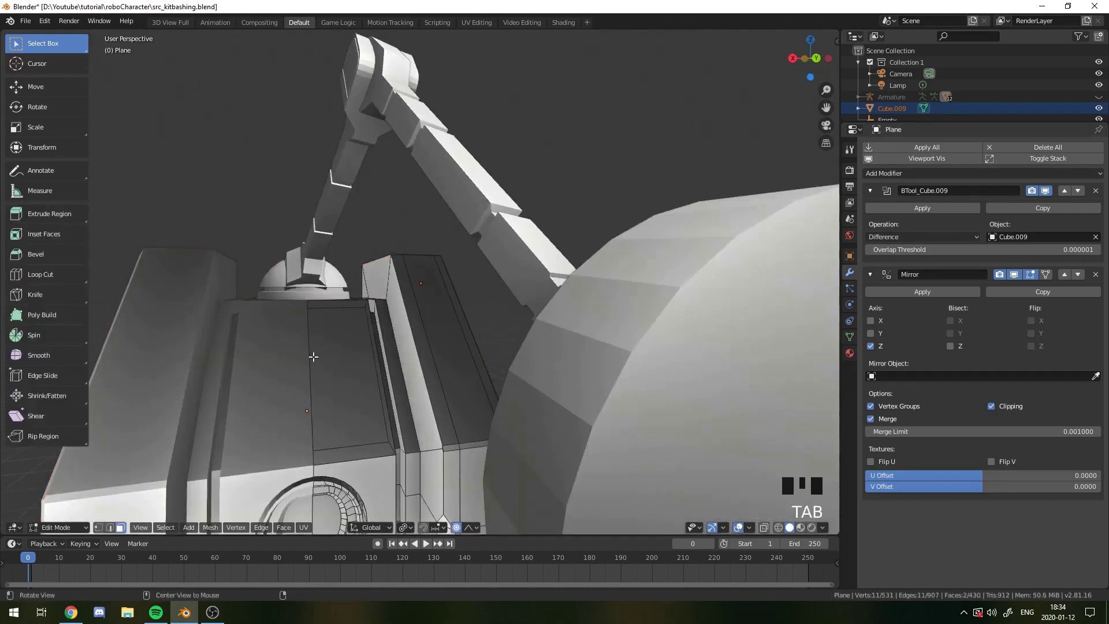
{"action": "middle_click_drag", "start_coordinate": [313, 357], "coordinate": [458, 278]}
{"action": "left_click", "coordinate": [359, 415]}
{"action": "key", "text": "KP_Decimal"}
{"action": "scroll", "coordinate": [392, 405], "scroll_direction": "down", "scroll_amount": 6}
{"action": "scroll", "coordinate": [453, 331], "scroll_direction": "up", "scroll_amount": 3}
{"action": "key", "text": "ctrl+r"}
{"action": "left_click", "coordinate": [472, 290]}
{"action": "right_click", "coordinate": [478, 319]}
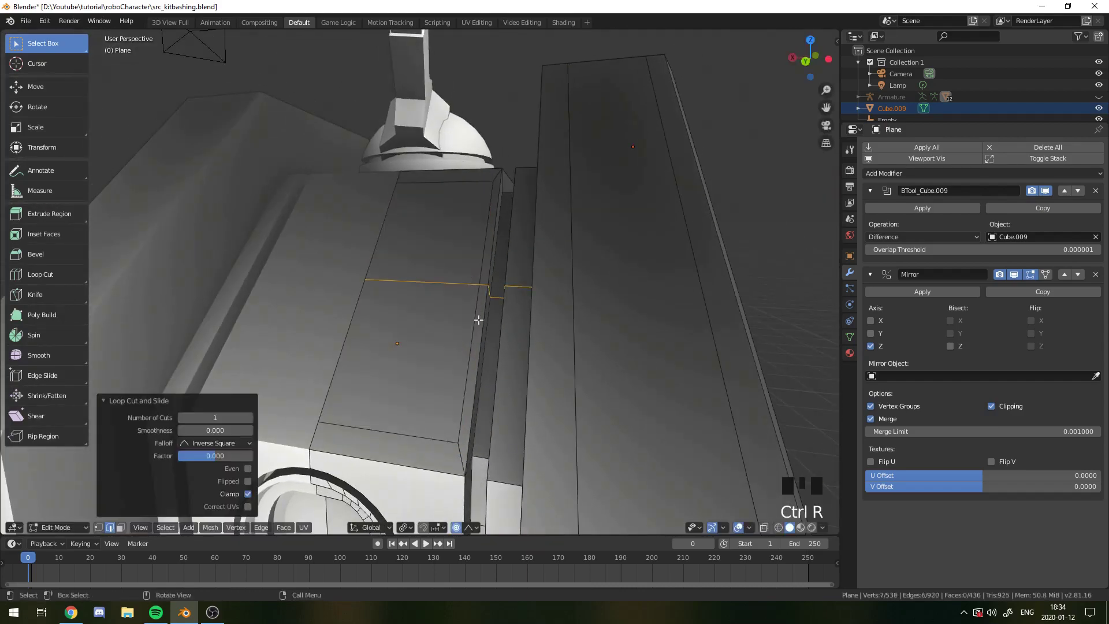
Step: Try to slide the new cross loop along the sloped plate with proportional editing on
{"action": "middle_click_drag", "start_coordinate": [454, 341], "coordinate": [456, 238]}
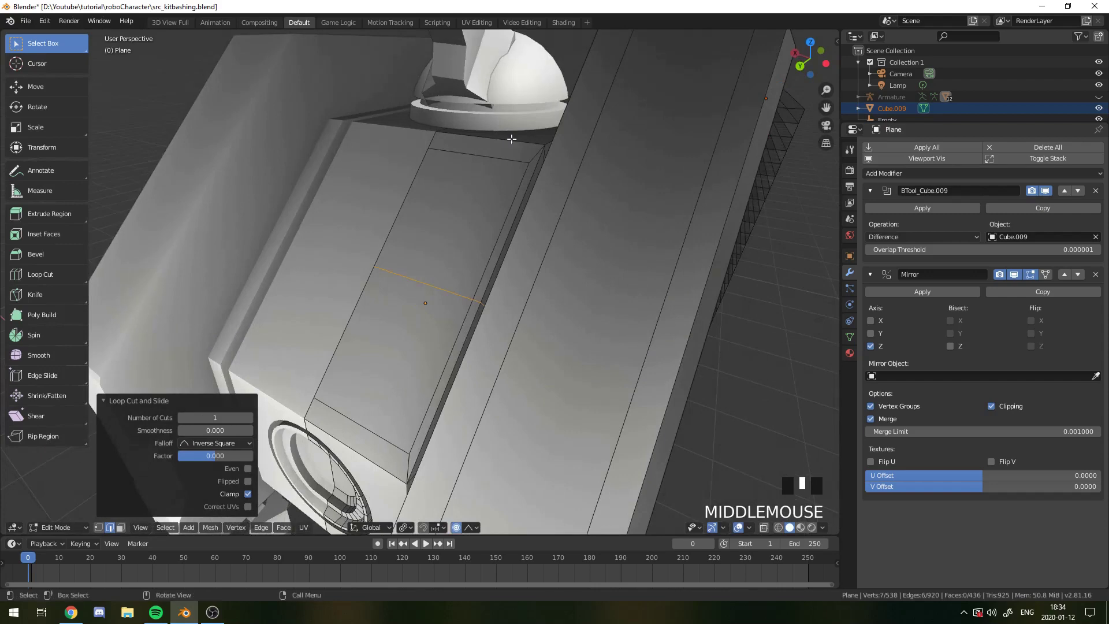
{"action": "middle_click_drag", "start_coordinate": [456, 254], "coordinate": [444, 315]}
{"action": "scroll", "coordinate": [366, 280], "scroll_direction": "down", "scroll_amount": 6}
{"action": "scroll", "coordinate": [425, 479], "scroll_direction": "down", "scroll_amount": 6}
{"action": "scroll", "coordinate": [491, 342], "scroll_direction": "up", "scroll_amount": 12}
{"action": "scroll", "coordinate": [491, 342], "scroll_direction": "up", "scroll_amount": 3, "text": "alt"}
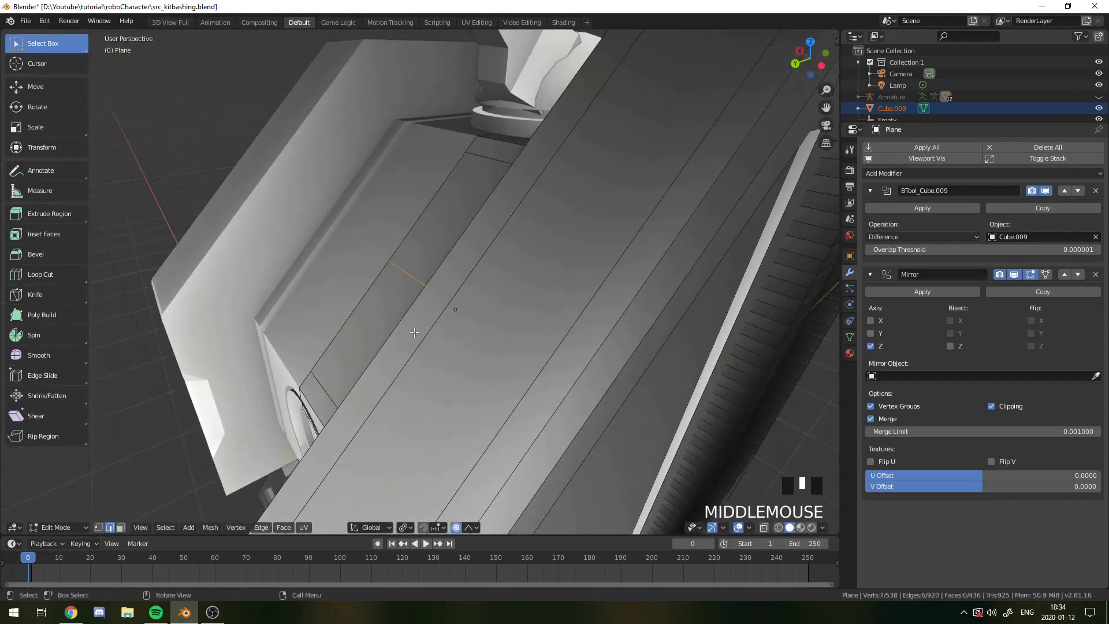
{"action": "key", "text": "g"}
{"action": "key", "text": "y"}
{"action": "key", "text": "g"}
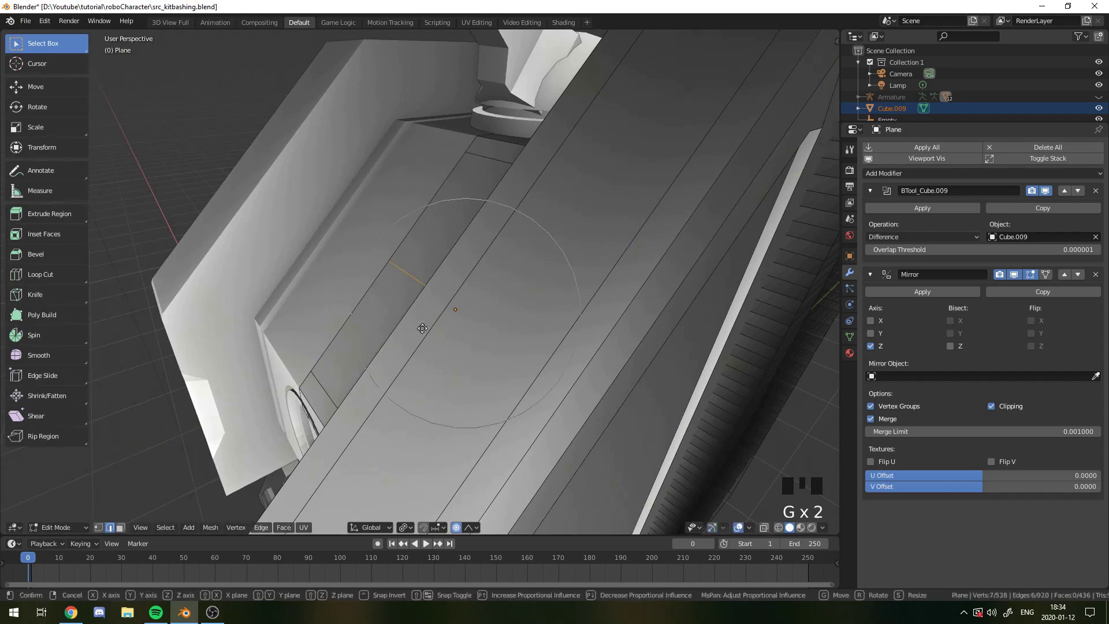
{"action": "left_click", "coordinate": [354, 414]}
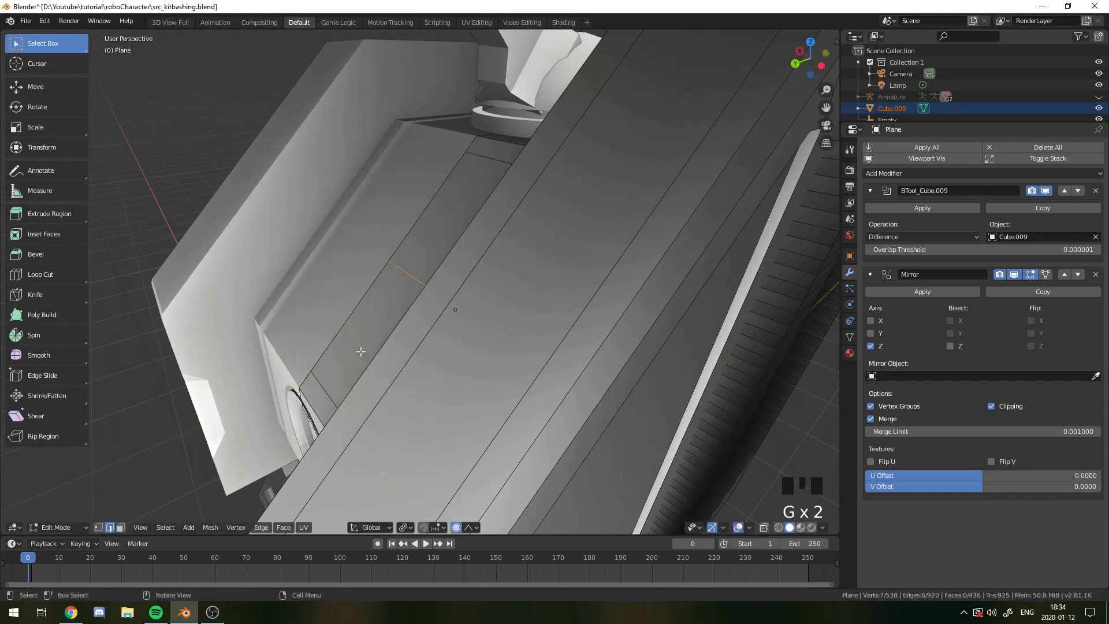
Step: Turn off proportional editing and select only the cross edge in the middle of the sloped plate
{"action": "middle_click_drag", "start_coordinate": [361, 352], "coordinate": [423, 348]}
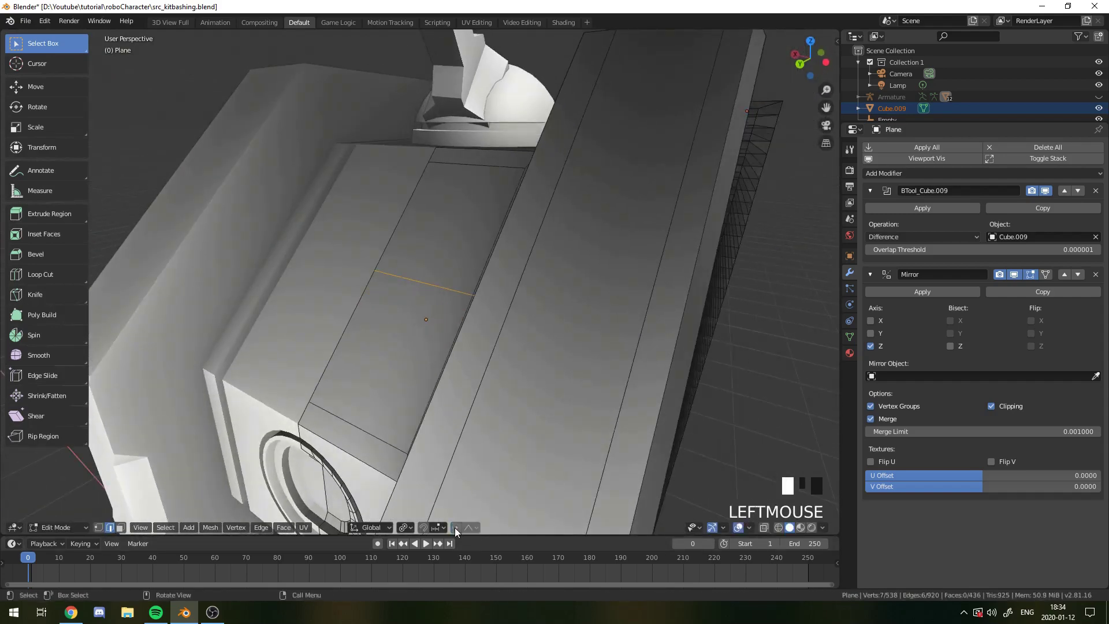
{"action": "scroll", "coordinate": [428, 395], "scroll_direction": "up", "scroll_amount": 3}
{"action": "middle_click_drag", "start_coordinate": [429, 395], "coordinate": [442, 368]}
{"action": "scroll", "coordinate": [488, 368], "scroll_direction": "down", "scroll_amount": 6}
{"action": "scroll", "coordinate": [489, 368], "scroll_direction": "up", "scroll_amount": 4}
{"action": "scroll", "coordinate": [489, 369], "scroll_direction": "down", "scroll_amount": 1}
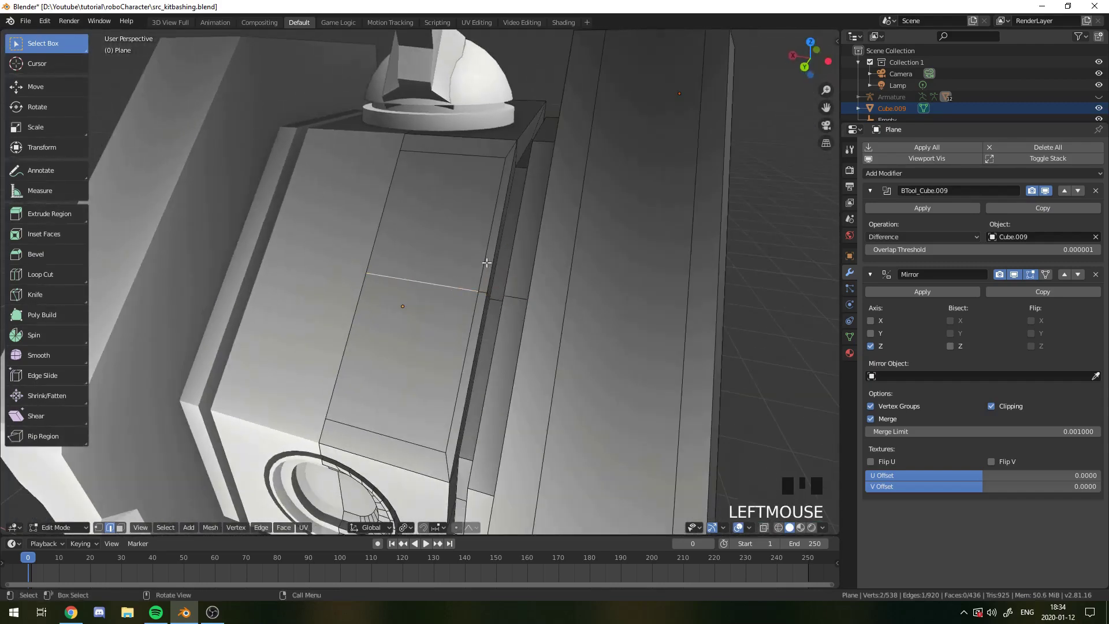
{"action": "scroll", "coordinate": [469, 256], "scroll_direction": "up", "scroll_amount": 4}
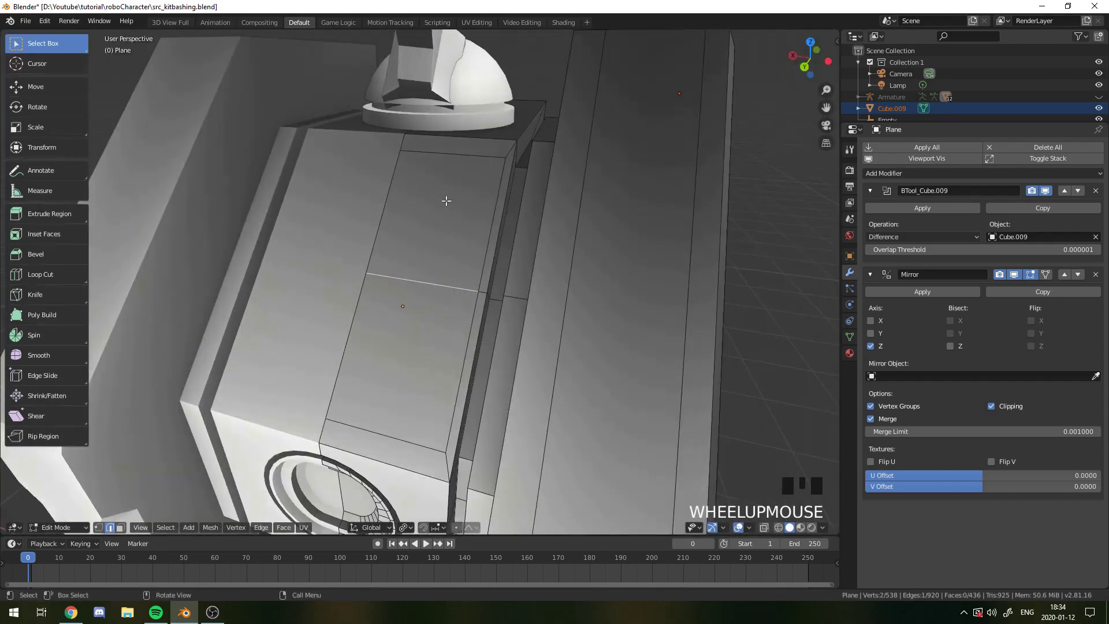
{"action": "scroll", "coordinate": [466, 274], "scroll_direction": "up", "scroll_amount": 2}
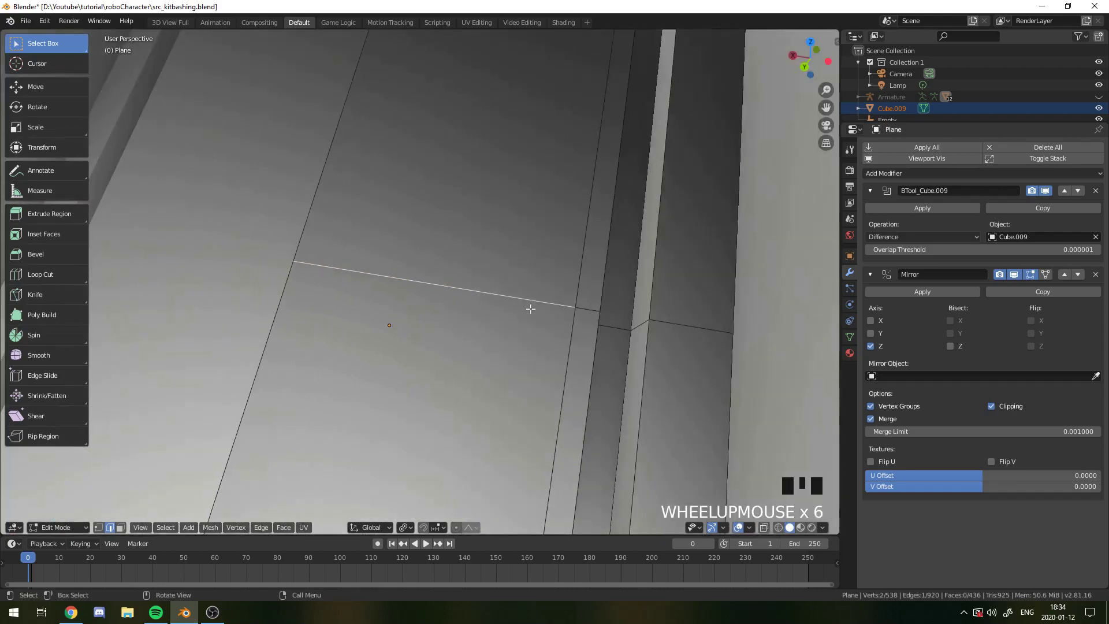
{"action": "scroll", "coordinate": [539, 297], "scroll_direction": "down", "scroll_amount": 4}
Step: Add a lengthwise loop cut to the sloped plate and slide it close to the plate's outer edge
{"action": "key", "text": "ctrl+r"}
{"action": "left_click", "coordinate": [501, 138]}
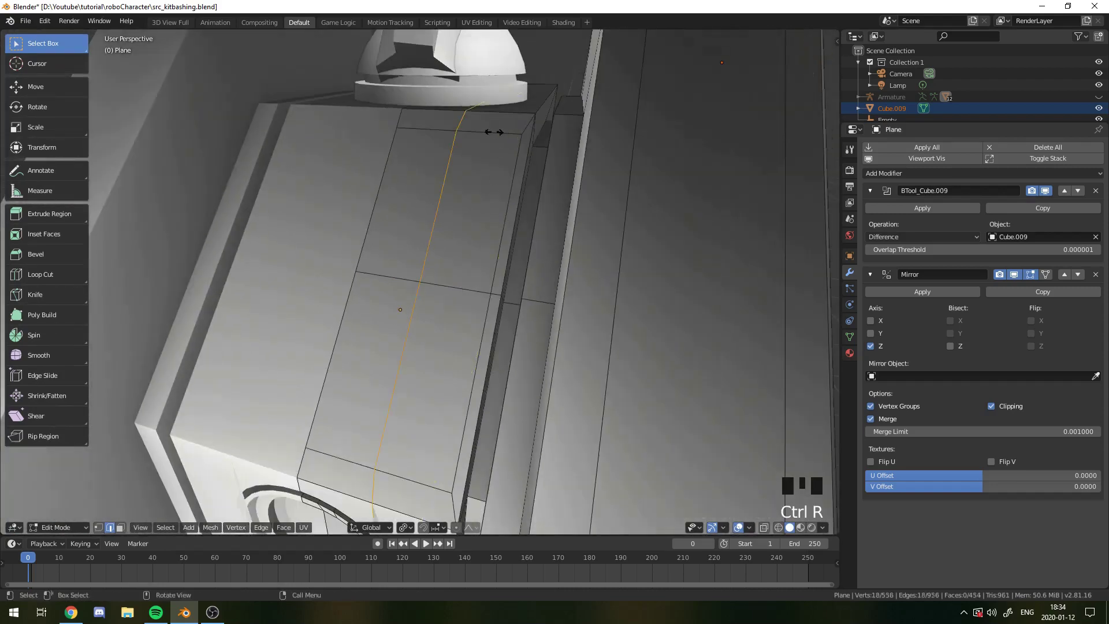
{"action": "left_click", "coordinate": [455, 278]}
Step: Select only the middle cross edge between the mirror line and the new lengthwise loop, and extrude it outward from the sloped plate
{"action": "key", "text": "a"}
{"action": "key", "text": "a"}
{"action": "key", "text": "a"}
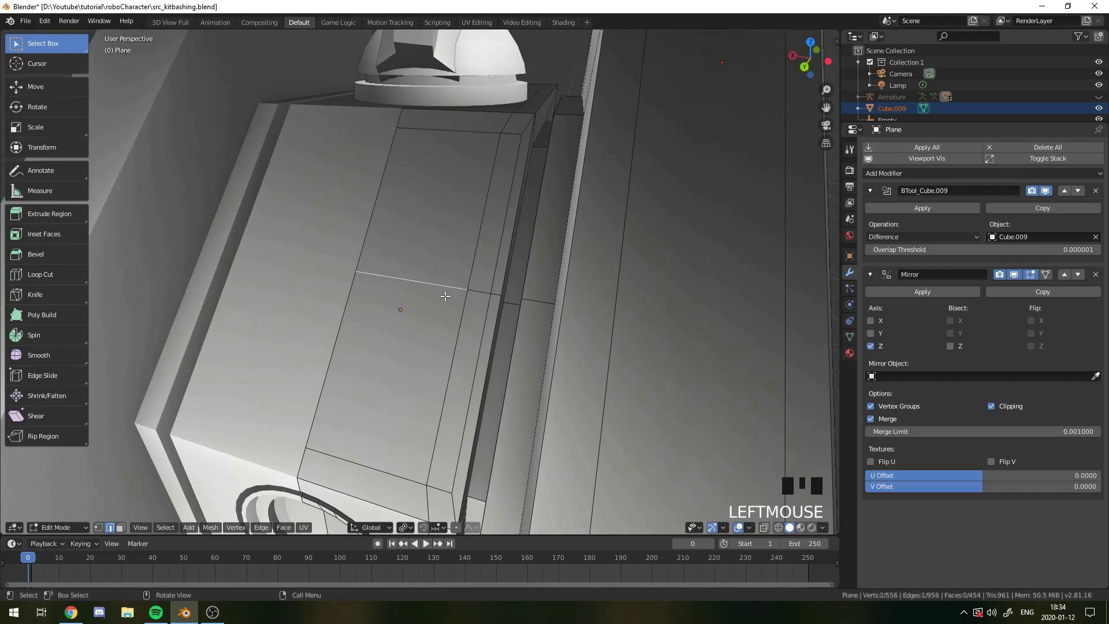
{"action": "scroll", "coordinate": [445, 296], "scroll_direction": "up", "scroll_amount": 2}
{"action": "key", "text": "ctrl+e"}
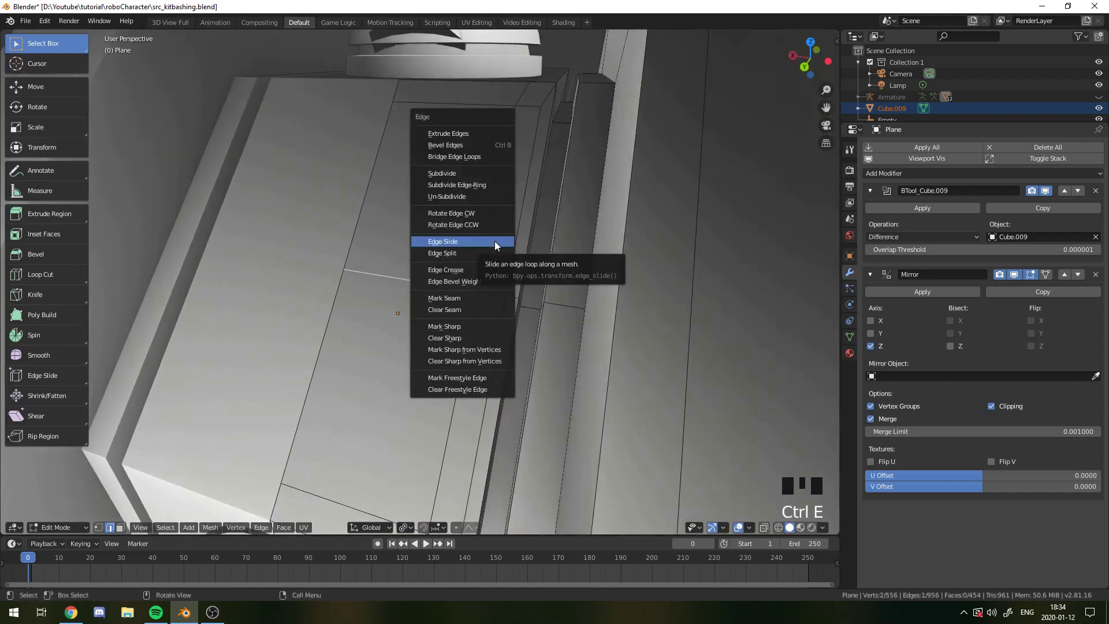
{"action": "key", "text": "e"}
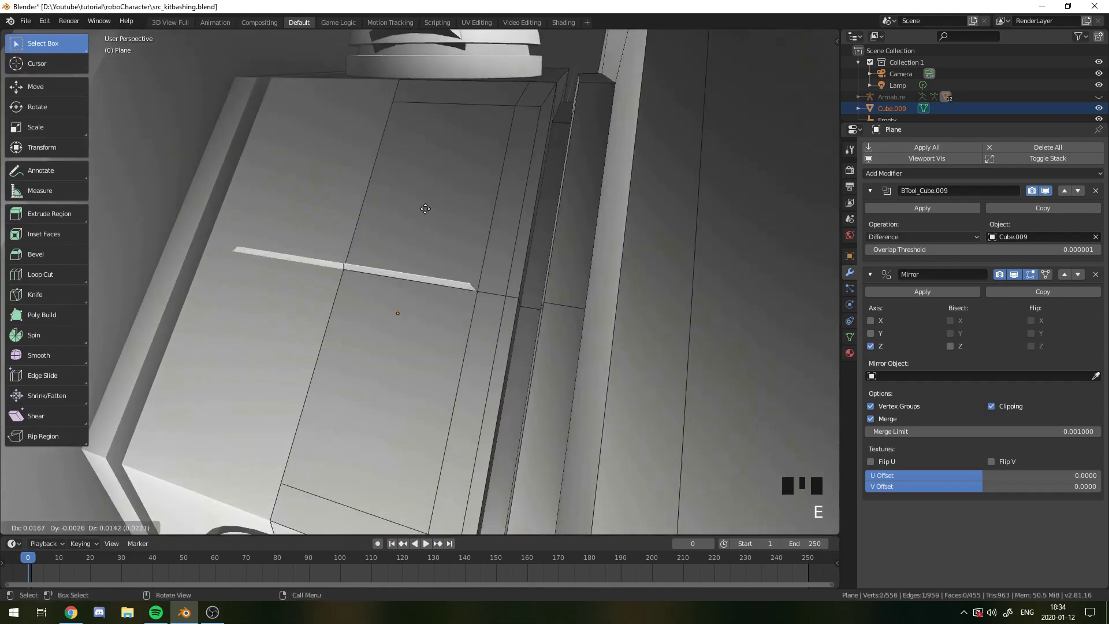
Step: Try to extrude the cross edge of the body's sloped panel into a new face, and delete the result
{"action": "right_click", "coordinate": [426, 210]}
{"action": "key", "text": "g"}
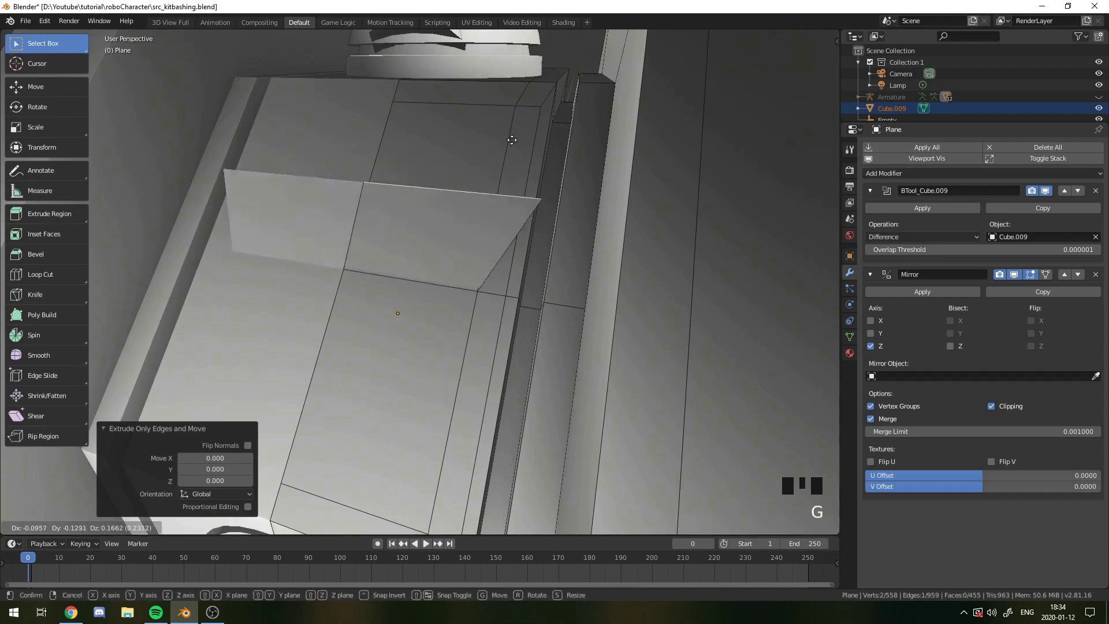
{"action": "left_click", "coordinate": [511, 139]}
{"action": "key", "text": "x"}
{"action": "left_click", "coordinate": [495, 143]}
Step: Edge-slide the cross edge on the body's sloped panel toward the round vent, using a factor of about -0.424
{"action": "scroll", "coordinate": [466, 252], "scroll_direction": "up", "scroll_amount": 2}
{"action": "key", "text": "ctrl+e"}
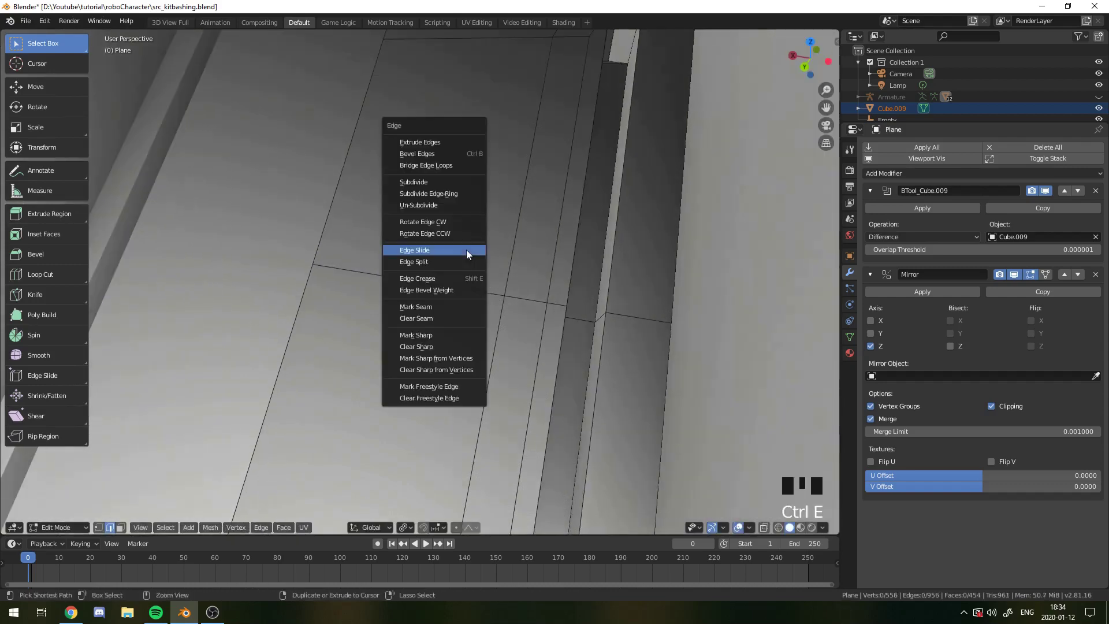
{"action": "left_click", "coordinate": [466, 250]}
{"action": "left_click", "coordinate": [456, 288]}
{"action": "scroll", "coordinate": [458, 286], "scroll_direction": "down", "scroll_amount": 6}
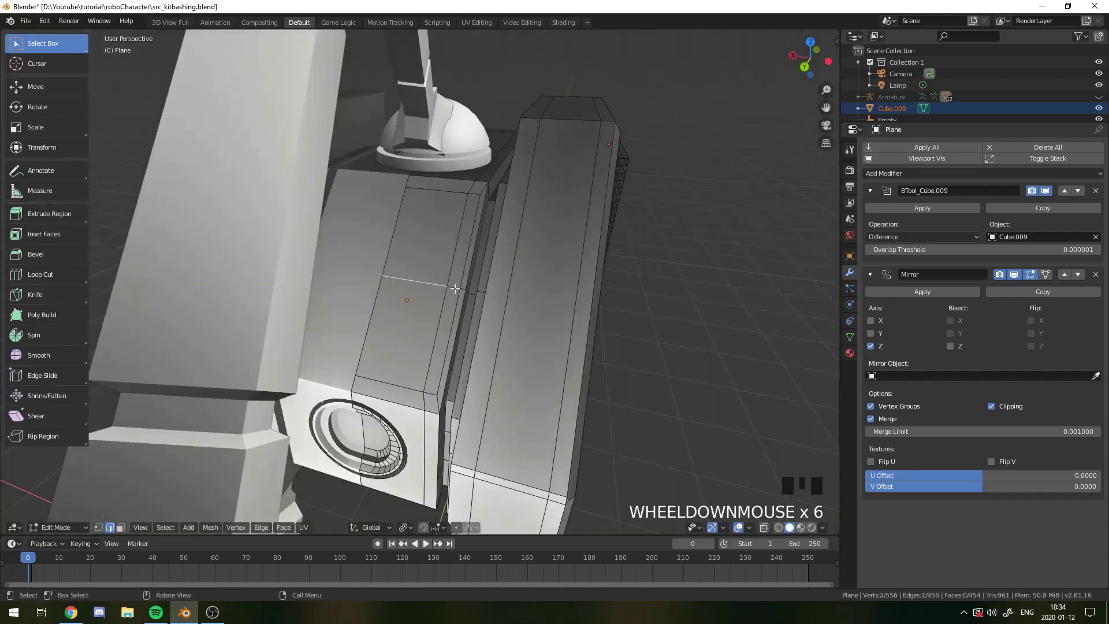
{"action": "scroll", "coordinate": [459, 283], "scroll_direction": "up", "scroll_amount": 6}
{"action": "key", "text": "ctrl+e"}
{"action": "left_click", "coordinate": [460, 280]}
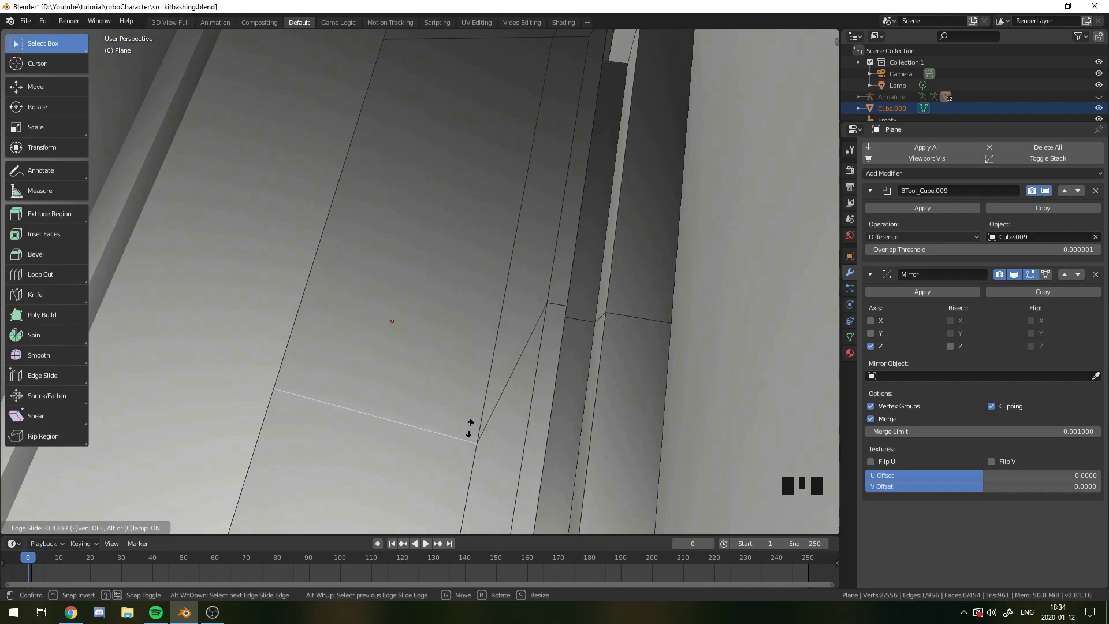
{"action": "left_click", "coordinate": [444, 359]}
Step: Examine the sloped panel and its moved cross edge from several angles, with and without the mesh edges shown
{"action": "scroll", "coordinate": [444, 358], "scroll_direction": "down", "scroll_amount": 3}
{"action": "scroll", "coordinate": [383, 317], "scroll_direction": "up", "scroll_amount": 3}
{"action": "middle_click_drag", "start_coordinate": [384, 317], "coordinate": [453, 435]}
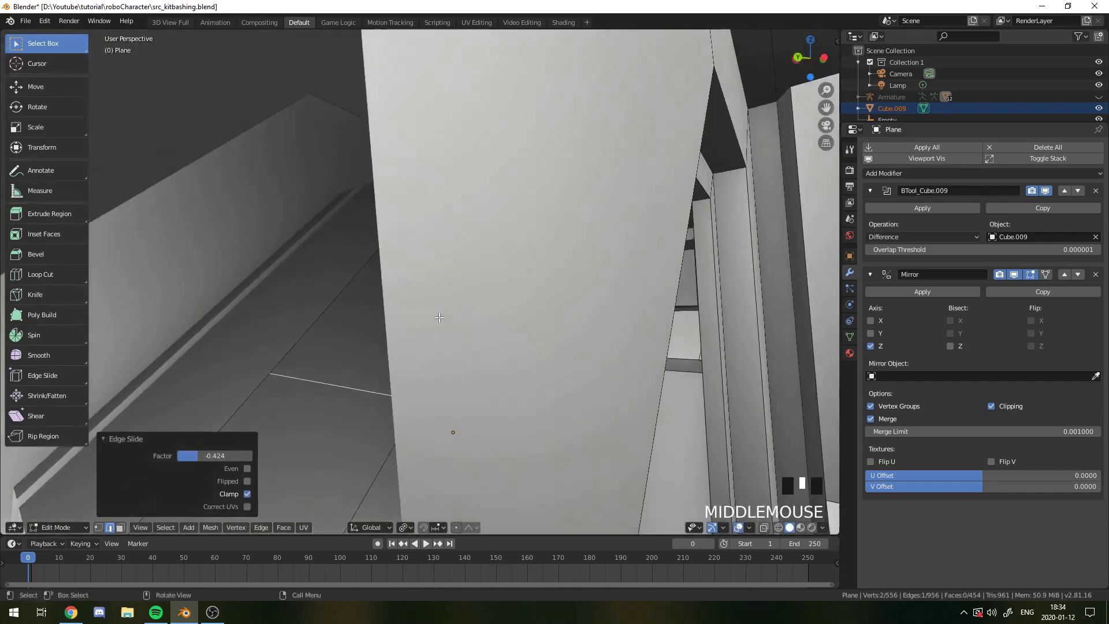
{"action": "scroll", "coordinate": [397, 323], "scroll_direction": "down", "scroll_amount": 2}
{"action": "middle_click_drag", "start_coordinate": [397, 323], "coordinate": [452, 363]}
{"action": "middle_click_drag", "start_coordinate": [439, 322], "coordinate": [460, 395]}
{"action": "middle_click_drag", "start_coordinate": [458, 341], "coordinate": [443, 383]}
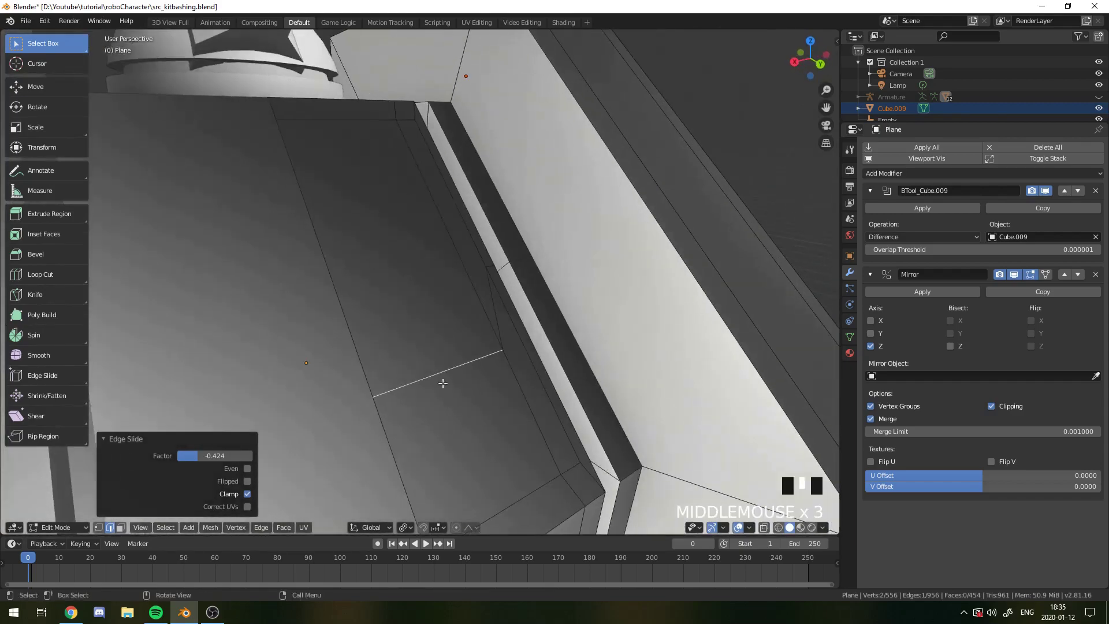
{"action": "scroll", "coordinate": [542, 415], "scroll_direction": "down", "scroll_amount": 6}
{"action": "scroll", "coordinate": [517, 371], "scroll_direction": "up", "scroll_amount": 13}
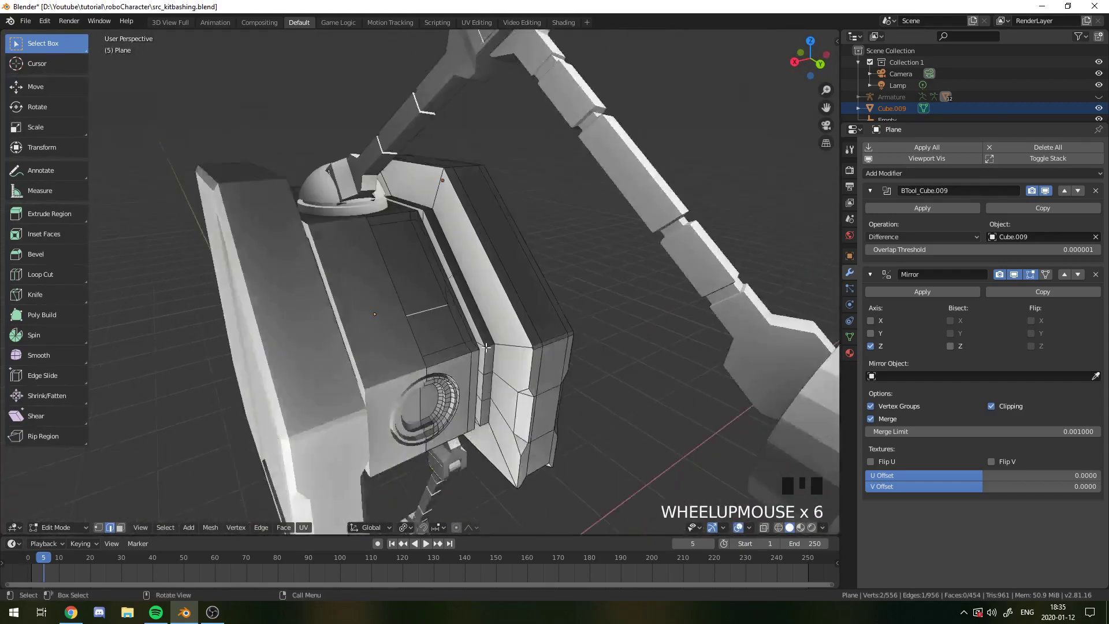
{"action": "middle_click_drag", "start_coordinate": [517, 371], "coordinate": [479, 310]}
{"action": "scroll", "coordinate": [401, 366], "scroll_direction": "down", "scroll_amount": 3}
{"action": "key", "text": "Tab"}
{"action": "key", "text": "Tab"}
Step: Add a loop cut across the sloped panel just above the moved cross edge, following its angled side segment
{"action": "left_click", "coordinate": [479, 310]}
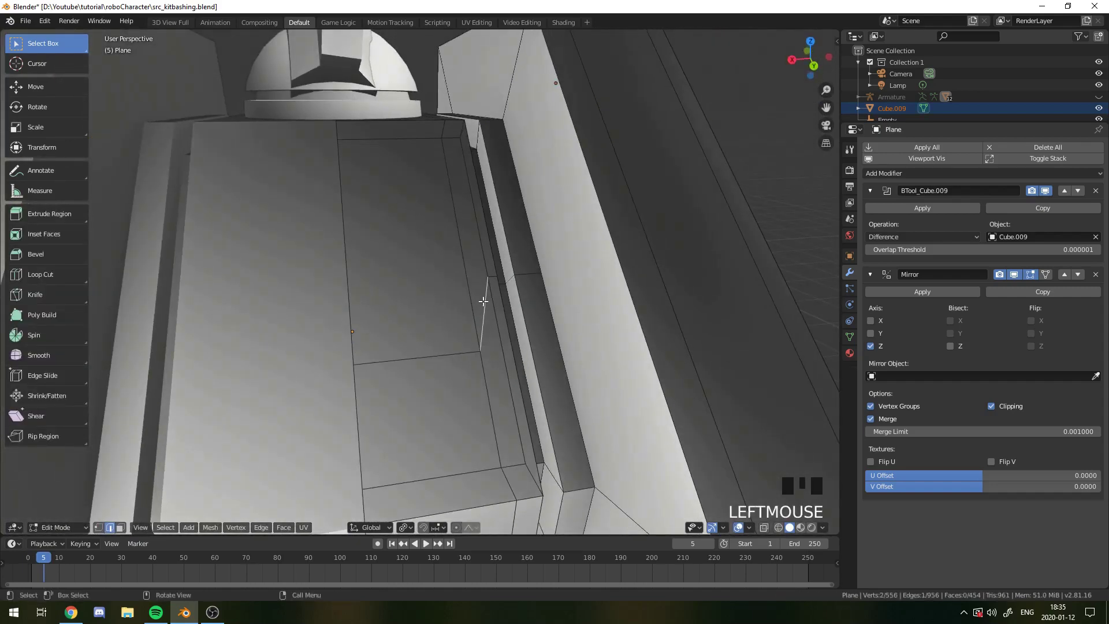
{"action": "key", "text": "ctrl+r"}
{"action": "left_click", "coordinate": [475, 287]}
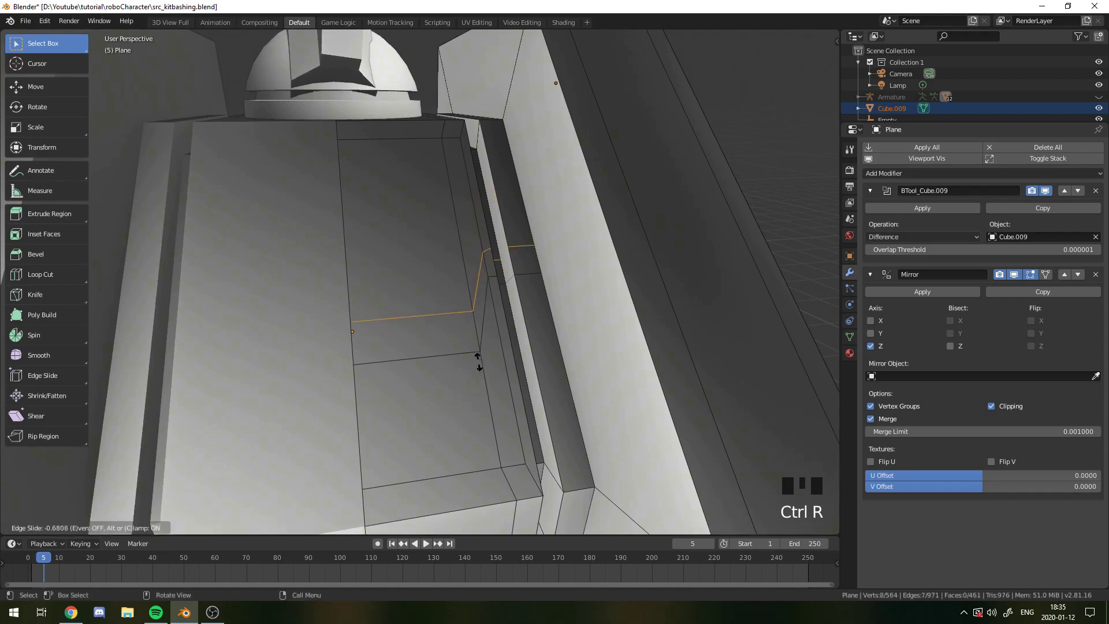
{"action": "left_click", "coordinate": [478, 361]}
Step: Edge-slide the new loop's cross edge closer to the lower cross edge to narrow the strip between them
{"action": "left_click", "coordinate": [423, 315]}
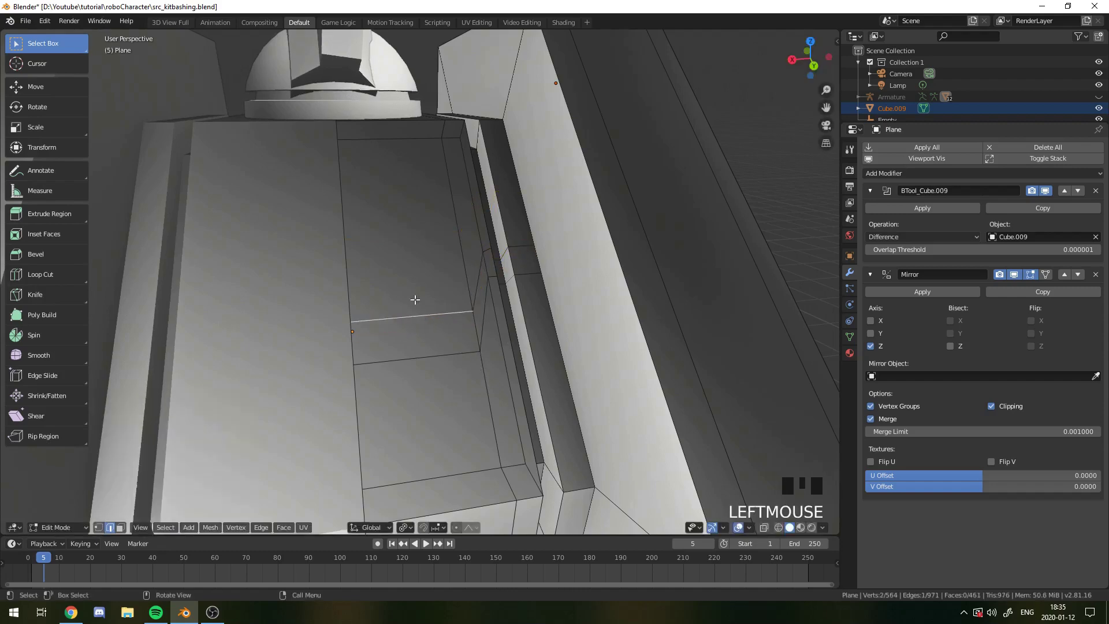
{"action": "key", "text": "ctrl+e"}
{"action": "left_click", "coordinate": [438, 301]}
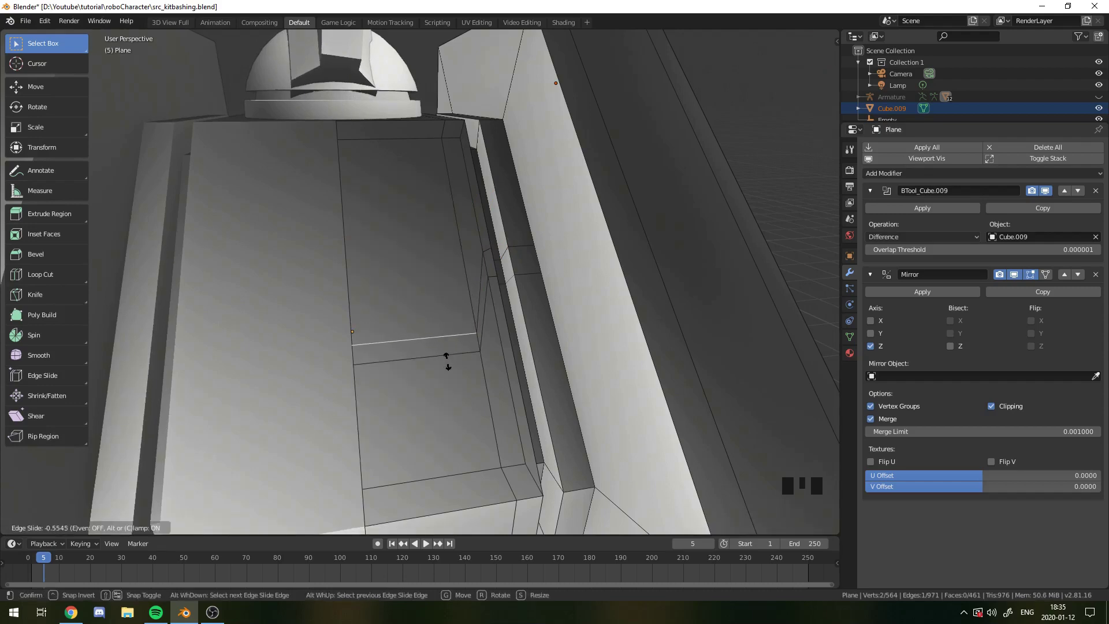
{"action": "left_click", "coordinate": [437, 340]}
{"action": "key", "text": "Tab"}
{"action": "key", "text": "Tab"}
{"action": "scroll", "coordinate": [498, 334], "scroll_direction": "up", "scroll_amount": 2}
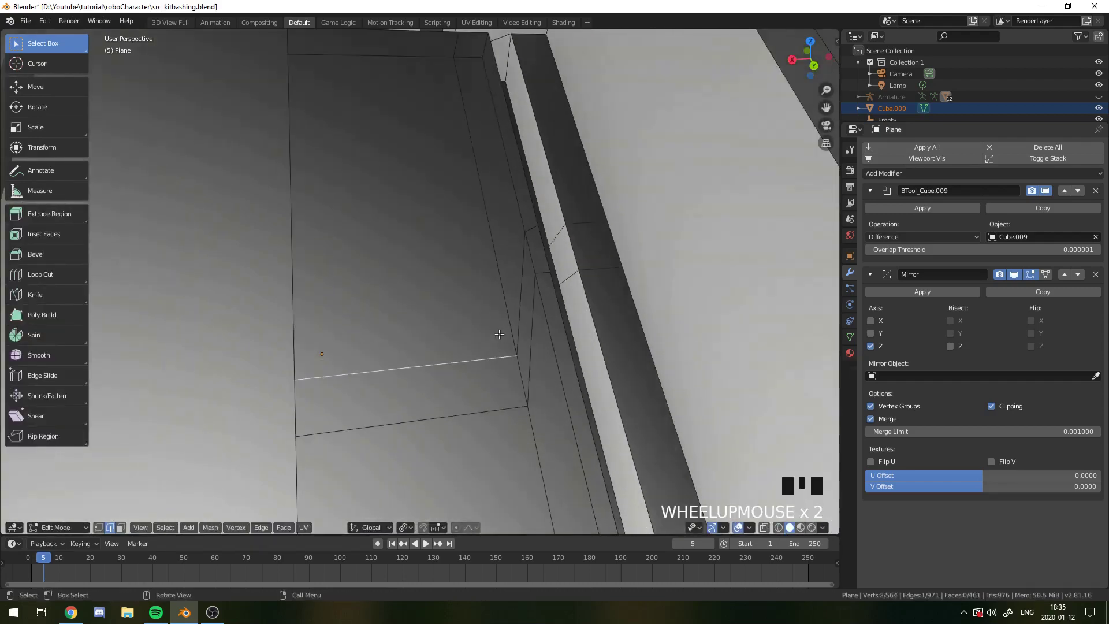
Step: Try to extrude the four sloped-panel faces above and below the narrow strip, and undo the extrusion
{"action": "middle_click_drag", "start_coordinate": [498, 335], "coordinate": [540, 381]}
{"action": "scroll", "coordinate": [458, 349], "scroll_direction": "down", "scroll_amount": 4}
{"action": "middle_click_drag", "start_coordinate": [457, 349], "coordinate": [453, 384]}
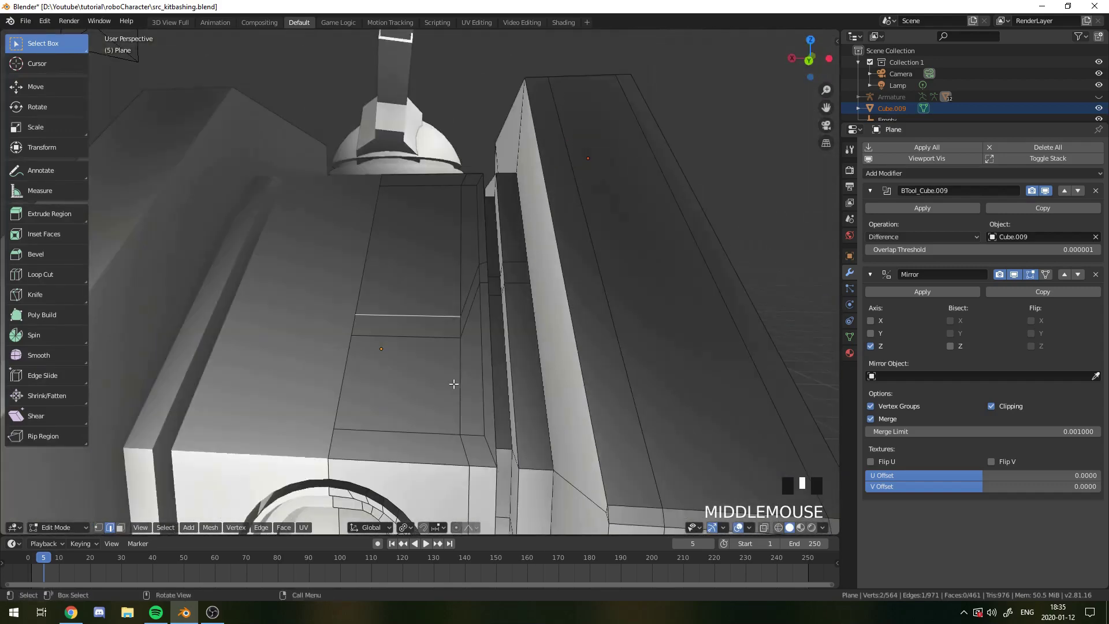
{"action": "scroll", "coordinate": [473, 297], "scroll_direction": "up", "scroll_amount": 2}
{"action": "middle_click_drag", "start_coordinate": [473, 298], "coordinate": [539, 299]}
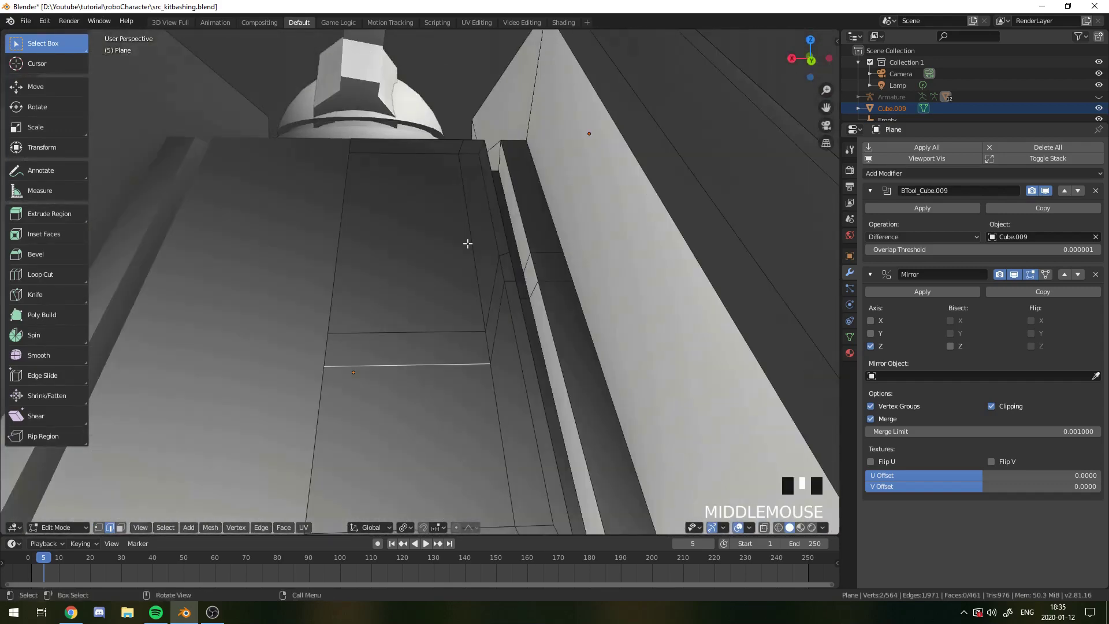
{"action": "left_click", "coordinate": [121, 529]}
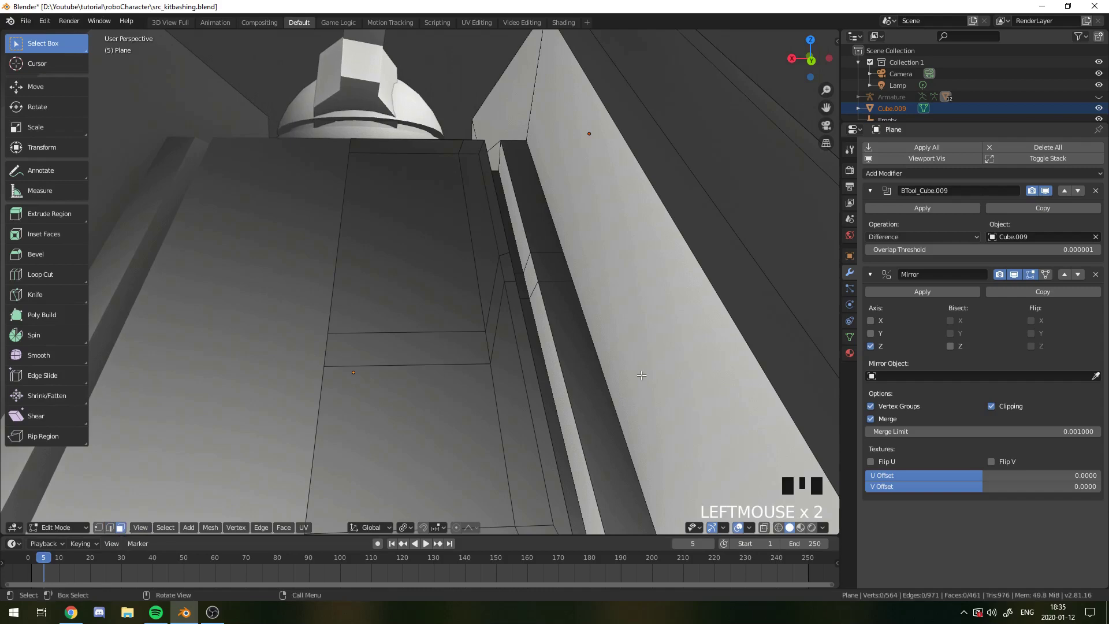
{"action": "left_click", "coordinate": [544, 406]}
{"action": "left_click", "coordinate": [511, 369]}
{"action": "left_click", "coordinate": [488, 281], "text": "shift"}
{"action": "middle_click_drag", "start_coordinate": [488, 281], "coordinate": [507, 302]}
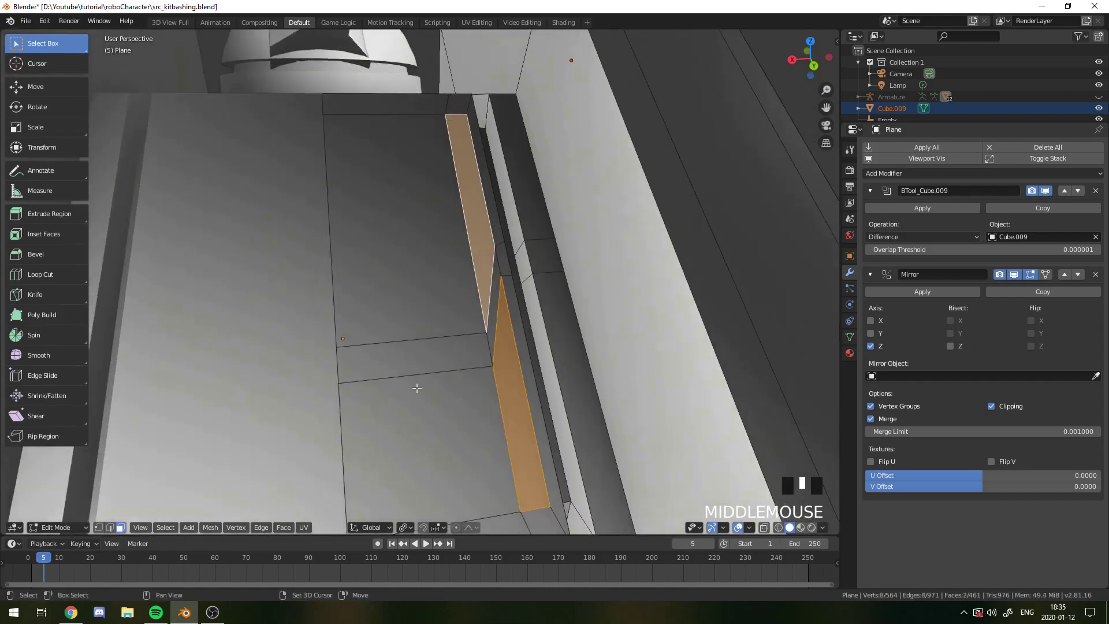
{"action": "left_click", "coordinate": [442, 404], "text": "shift"}
{"action": "left_click", "coordinate": [426, 289], "text": "shift"}
{"action": "middle_click_drag", "start_coordinate": [495, 363], "coordinate": [618, 399]}
{"action": "key", "text": "e"}
{"action": "left_click", "coordinate": [509, 376]}
{"action": "scroll", "coordinate": [379, 365], "scroll_direction": "down", "scroll_amount": 3}
{"action": "key", "text": "ctrl+z"}
Step: Try extruding the same four selected faces again, inspect the raised panels, and undo the extrusion
{"action": "scroll", "coordinate": [477, 432], "scroll_direction": "up", "scroll_amount": 6}
{"action": "scroll", "coordinate": [618, 399], "scroll_direction": "down", "scroll_amount": 2}
{"action": "scroll", "coordinate": [618, 399], "scroll_direction": "down", "scroll_amount": 7}
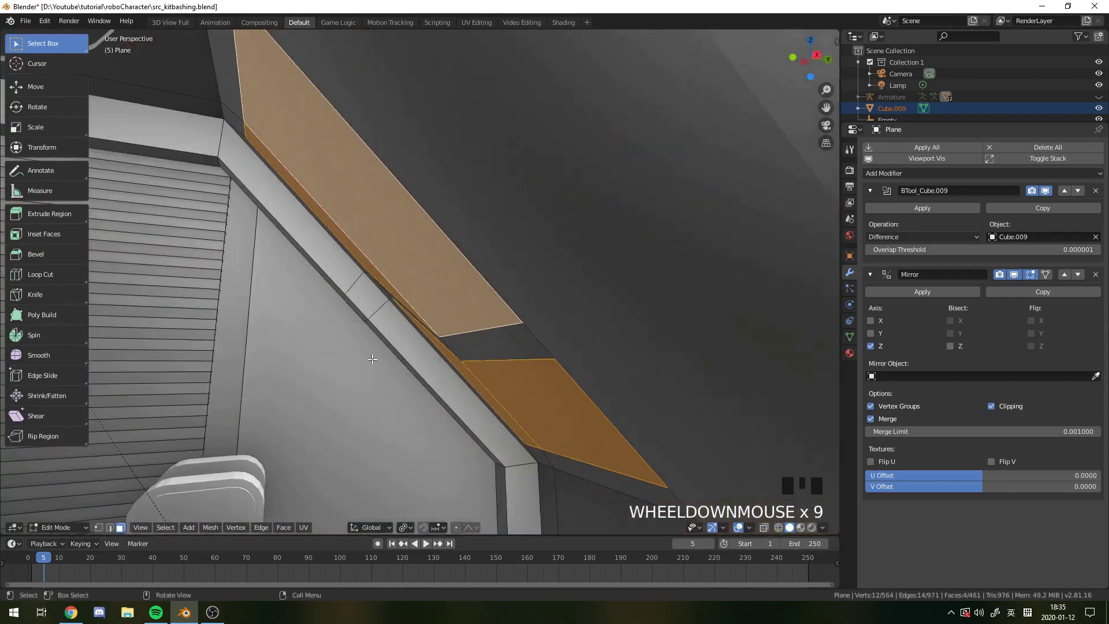
{"action": "middle_click_drag", "start_coordinate": [336, 116], "coordinate": [252, 167]}
{"action": "scroll", "coordinate": [554, 304], "scroll_direction": "down", "scroll_amount": 5}
{"action": "key", "text": "e"}
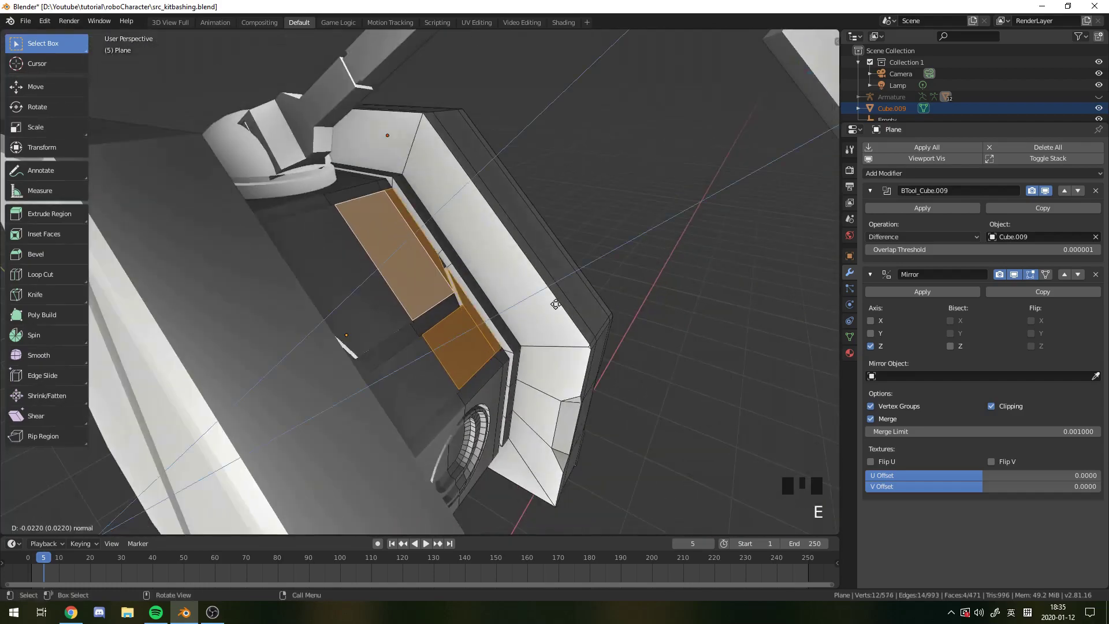
{"action": "left_click", "coordinate": [540, 305]}
{"action": "key", "text": "Tab"}
{"action": "middle_click_drag", "start_coordinate": [539, 309], "coordinate": [431, 315]}
{"action": "key", "text": "Tab"}
{"action": "scroll", "coordinate": [509, 317], "scroll_direction": "up", "scroll_amount": 5}
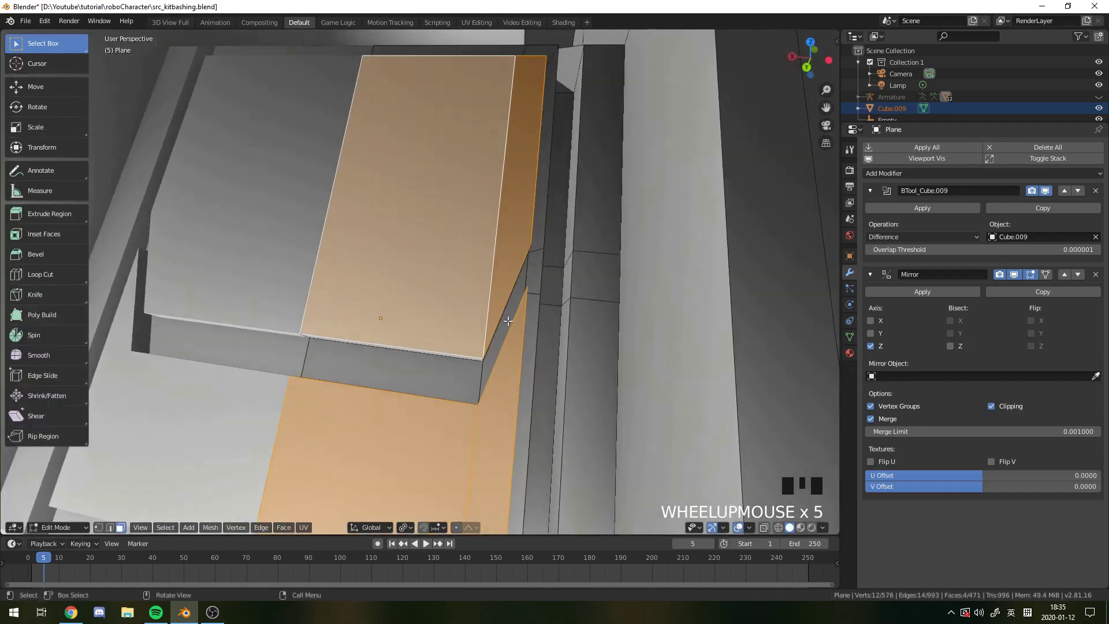
{"action": "key", "text": "Tab"}
{"action": "key", "text": "ctrl+z"}
{"action": "key", "text": "ctrl+z"}
{"action": "key", "text": "ctrl+z"}
{"action": "key", "text": "ctrl+z"}
{"action": "key", "text": "ctrl+z"}
{"action": "key", "text": "ctrl+z"}
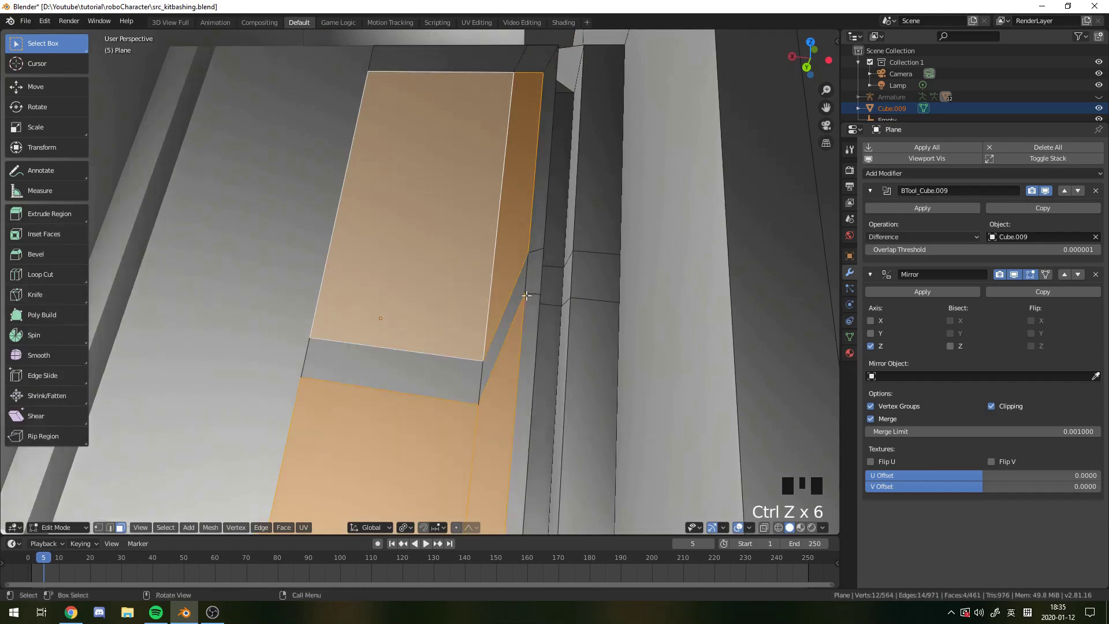
Step: Try to extrude the three faces of the narrow strip between the two panel areas, and undo it
{"action": "left_click", "coordinate": [513, 301]}
{"action": "left_click", "coordinate": [481, 364], "text": "shift"}
{"action": "left_click", "coordinate": [500, 347], "text": "shift"}
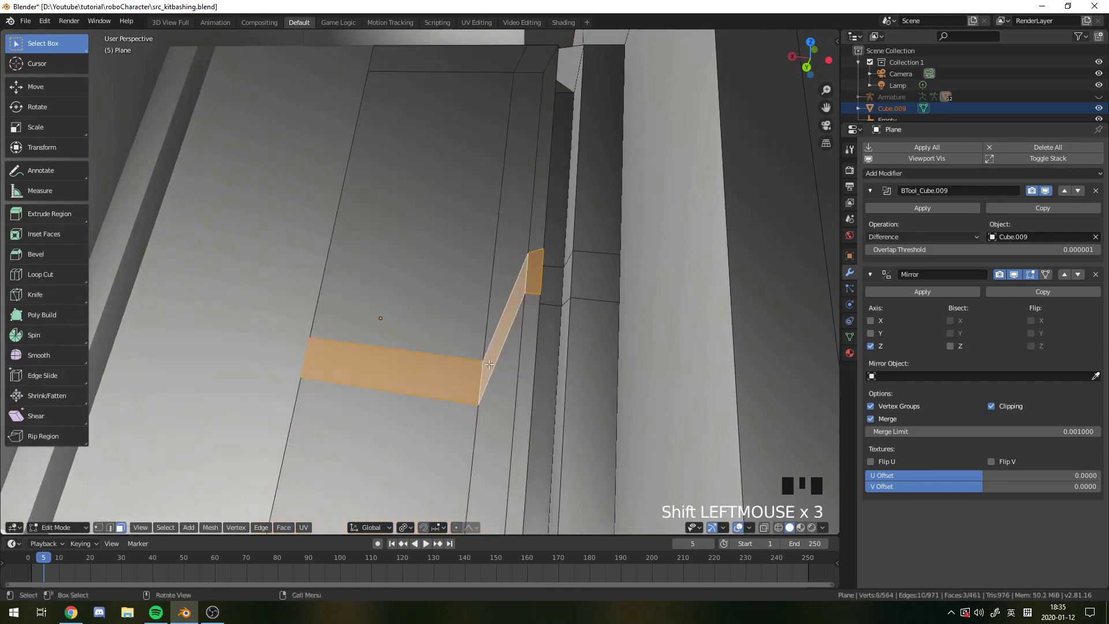
{"action": "mouse_move", "coordinate": [500, 346]}
{"action": "middle_mouse_down"}
{"action": "mouse_move", "coordinate": [572, 335]}
{"action": "mouse_move", "coordinate": [501, 359]}
{"action": "middle_mouse_up"}
{"action": "key", "text": "e"}
{"action": "left_click", "coordinate": [579, 337]}
{"action": "scroll", "coordinate": [501, 348], "scroll_direction": "down", "scroll_amount": 3}
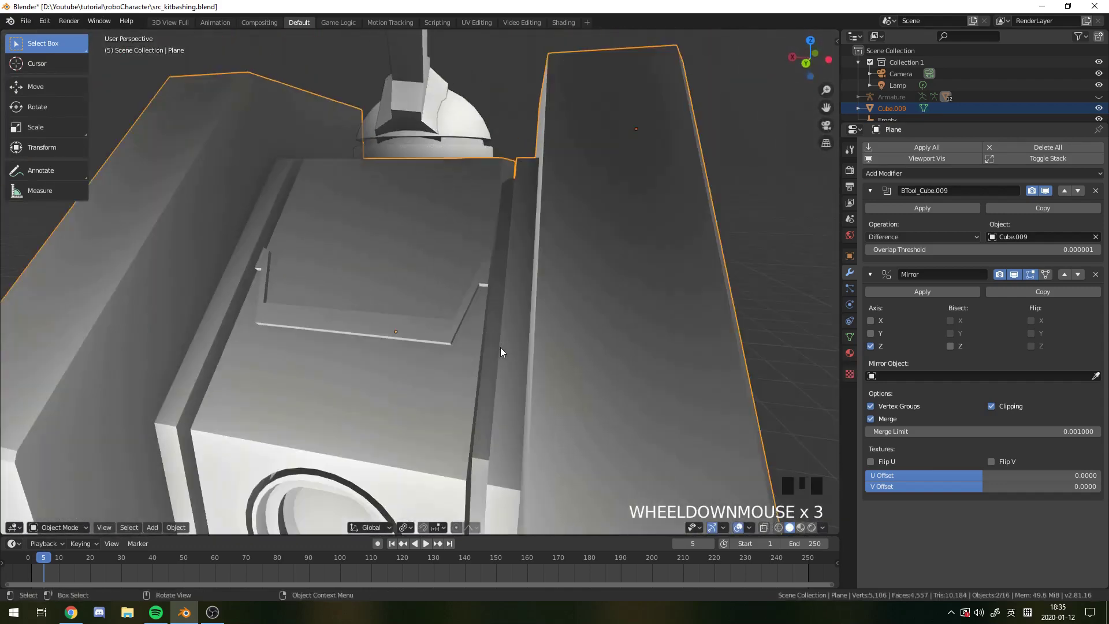
{"action": "key", "text": "ctrl+z"}
{"action": "key", "text": "ctrl+z"}
{"action": "key", "text": "ctrl+z"}
Step: Extrude the four sloped-panel faces above and below the strip outward, with about 0.032 in Y and -0.032 in Z
{"action": "left_click", "coordinate": [422, 279]}
{"action": "left_click", "coordinate": [481, 254], "text": "shift"}
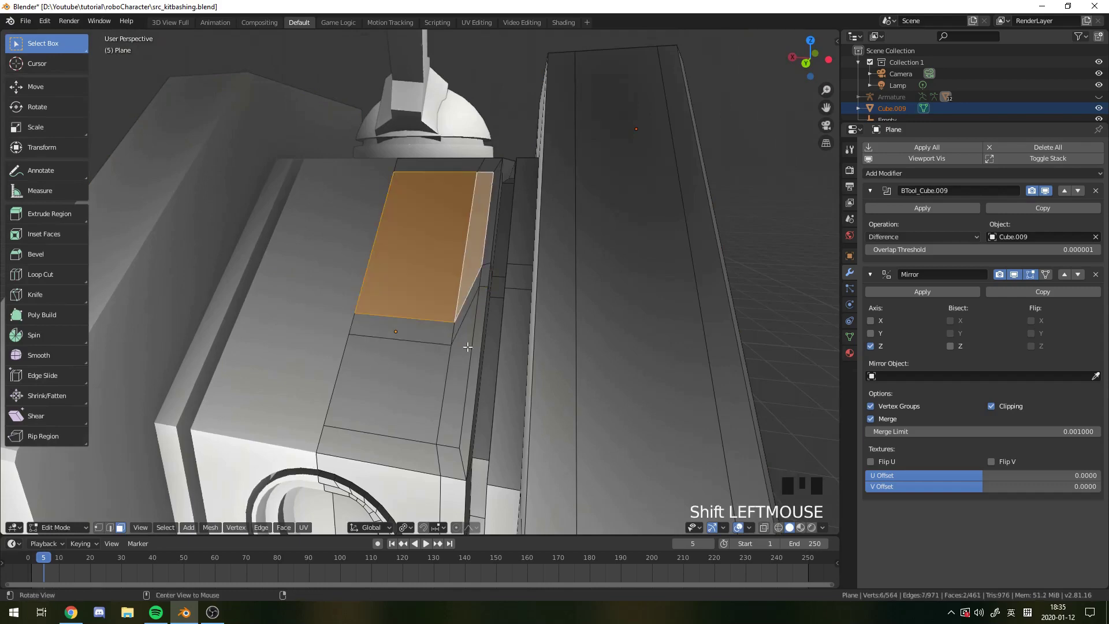
{"action": "scroll", "coordinate": [474, 323], "scroll_direction": "up", "scroll_amount": 4}
{"action": "left_click", "coordinate": [491, 406], "text": "shift"}
{"action": "left_click", "coordinate": [457, 415], "text": "shift"}
{"action": "scroll", "coordinate": [458, 413], "scroll_direction": "down", "scroll_amount": 4}
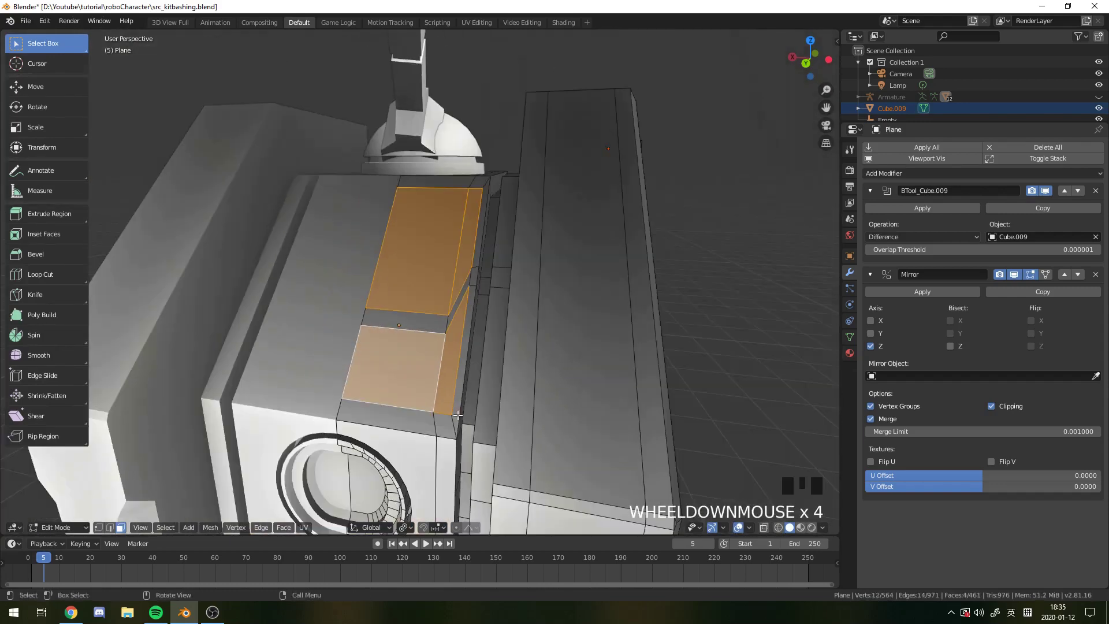
{"action": "key", "text": "ctrl+e"}
{"action": "key", "text": "e"}
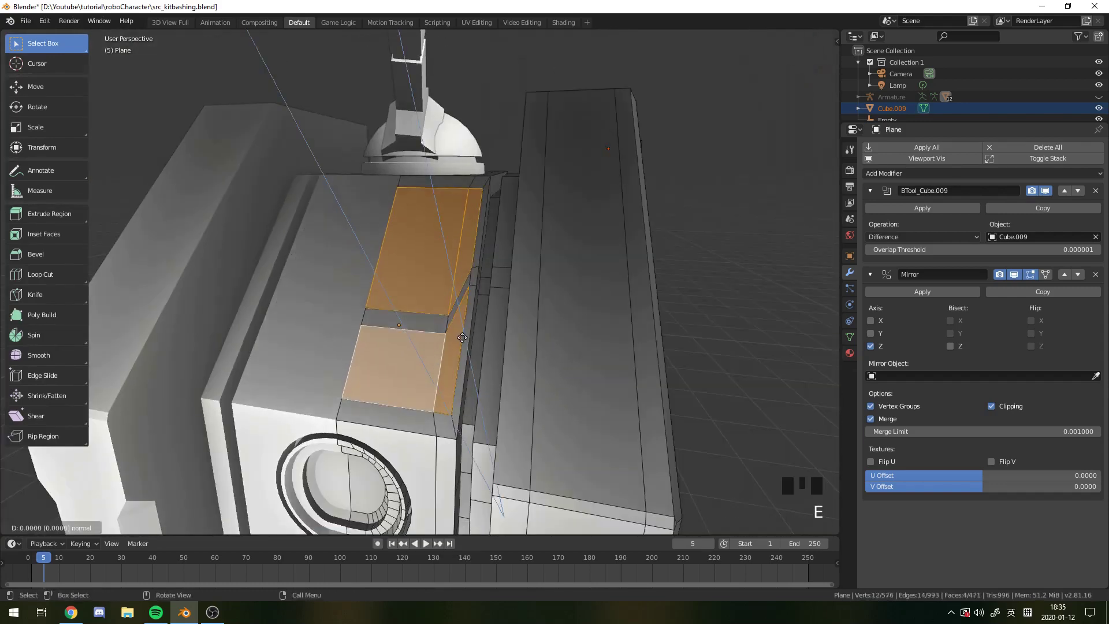
{"action": "left_click", "coordinate": [465, 342]}
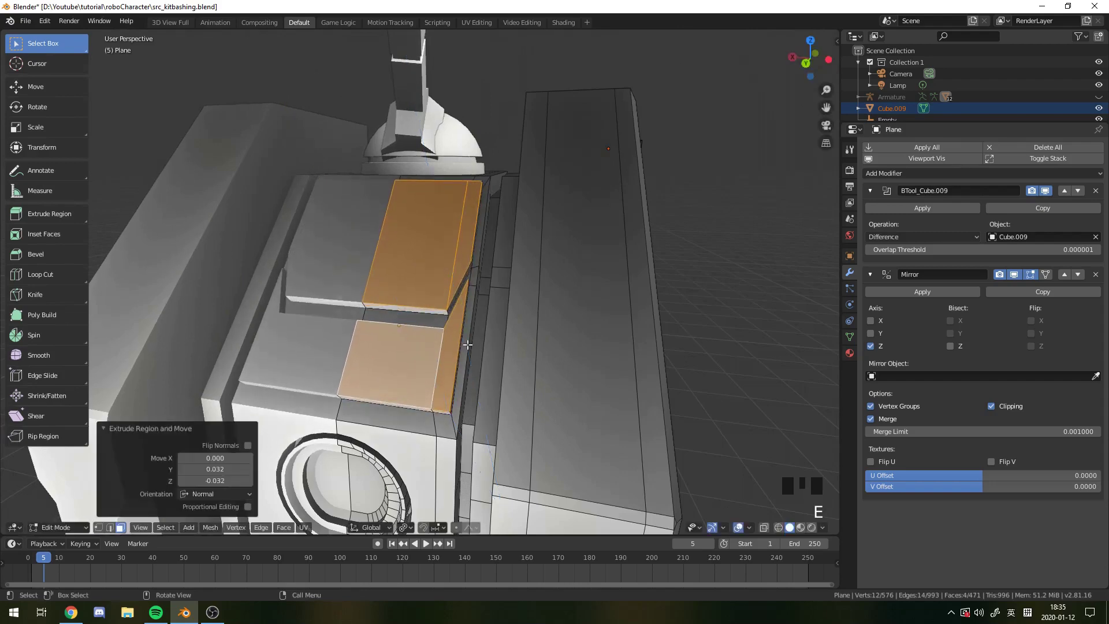
{"action": "key", "text": "Tab"}
{"action": "middle_click_drag", "start_coordinate": [465, 342], "coordinate": [427, 346]}
{"action": "key", "text": "Tab"}
Step: Bevel the outer corner edge of the lower raised panel
{"action": "middle_click_drag", "start_coordinate": [287, 442], "coordinate": [476, 396]}
{"action": "left_click", "coordinate": [476, 397]}
{"action": "left_click", "coordinate": [111, 527]}
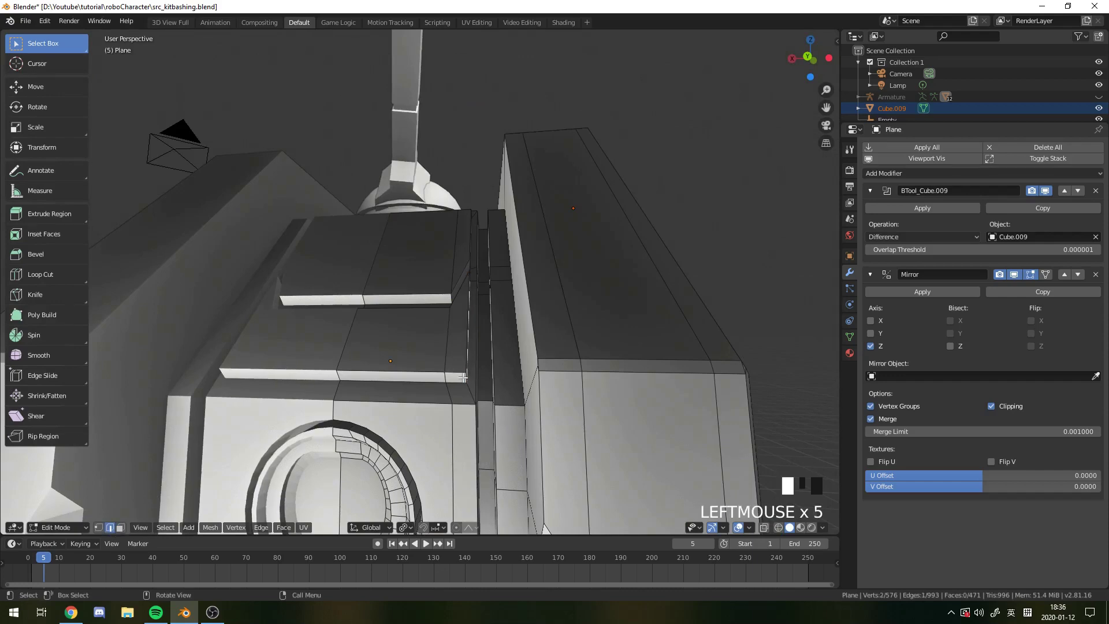
{"action": "middle_click_drag", "start_coordinate": [463, 377], "coordinate": [416, 371]}
{"action": "key", "text": "ctrl+b"}
{"action": "left_click", "coordinate": [495, 366]}
{"action": "key", "text": "Tab"}
{"action": "key", "text": "Tab"}
Step: Try to add a centred lengthwise loop cut through the raised panels, and undo it
{"action": "scroll", "coordinate": [416, 371], "scroll_direction": "up", "scroll_amount": 2}
{"action": "key", "text": "ctrl+r"}
{"action": "left_click", "coordinate": [367, 357]}
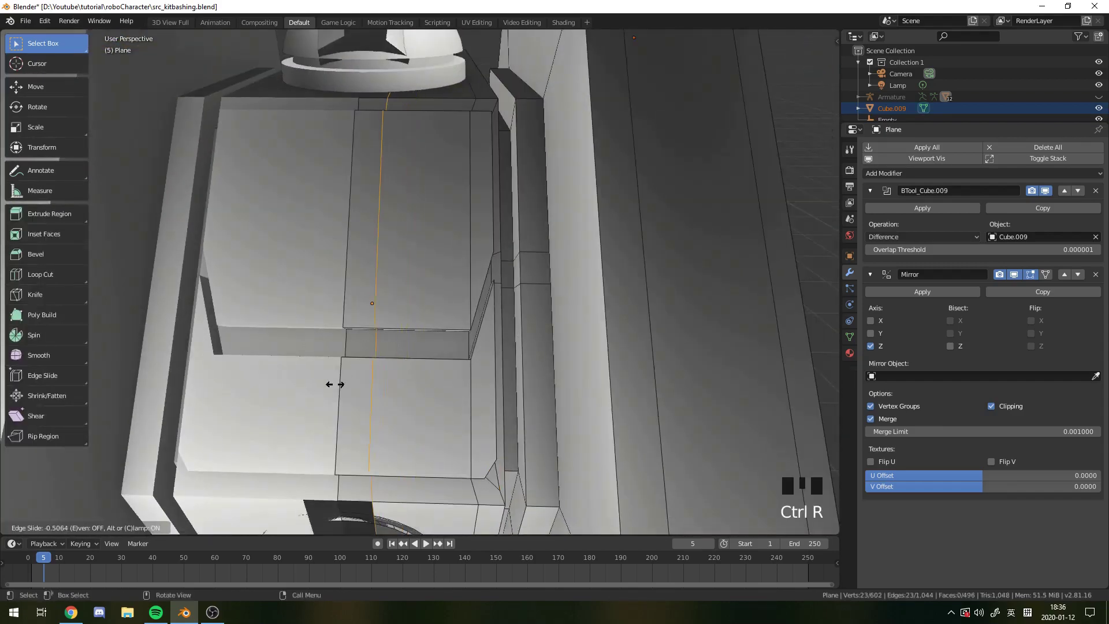
{"action": "right_click", "coordinate": [356, 376]}
{"action": "scroll", "coordinate": [446, 375], "scroll_direction": "down", "scroll_amount": 5}
{"action": "scroll", "coordinate": [445, 374], "scroll_direction": "up", "scroll_amount": 2}
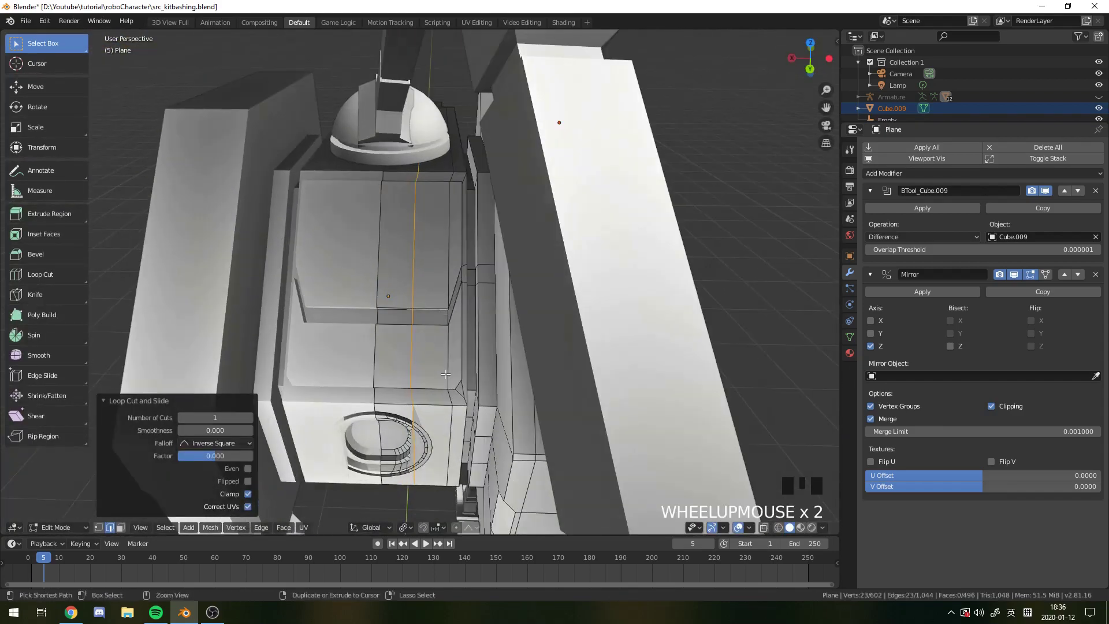
{"action": "key", "text": "ctrl+z"}
Step: Inspect the raised panels and the whole robot body from the side, the open end and below, and select the body
{"action": "scroll", "coordinate": [439, 386], "scroll_direction": "up", "scroll_amount": 1}
{"action": "scroll", "coordinate": [442, 384], "scroll_direction": "down", "scroll_amount": 2}
{"action": "middle_click_drag", "start_coordinate": [446, 383], "coordinate": [452, 362]}
{"action": "key", "text": "Tab"}
{"action": "key", "text": "Tab"}
{"action": "left_click", "coordinate": [446, 417]}
{"action": "middle_click_drag", "start_coordinate": [446, 414], "coordinate": [323, 422]}
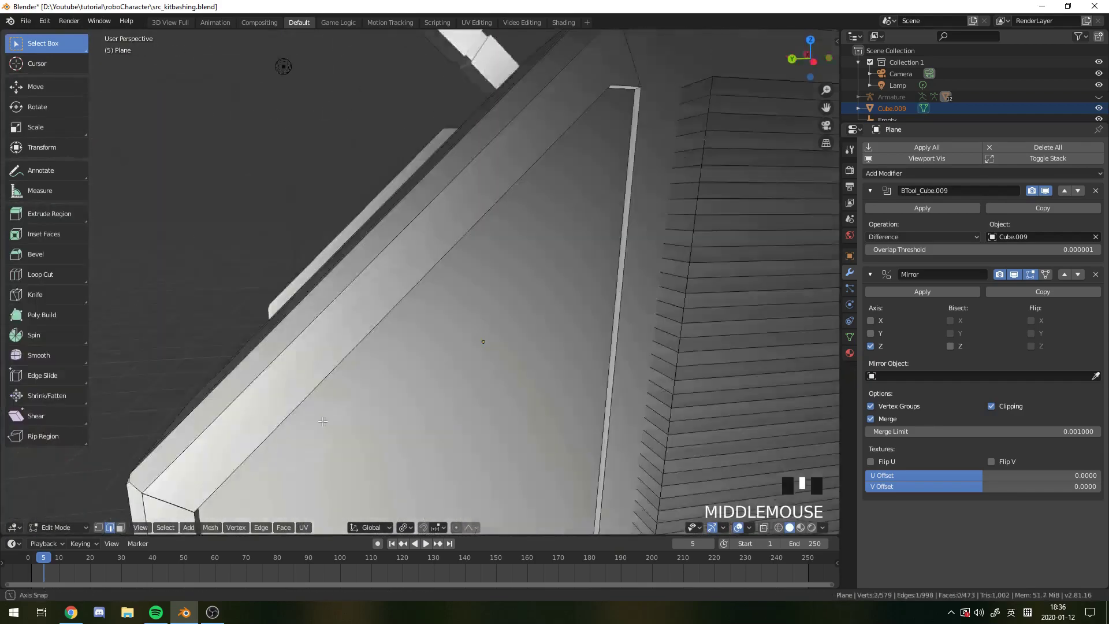
{"action": "scroll", "coordinate": [323, 421], "scroll_direction": "down", "scroll_amount": 11}
{"action": "key", "text": "Tab"}
{"action": "scroll", "coordinate": [488, 313], "scroll_direction": "up", "scroll_amount": 7}
{"action": "scroll", "coordinate": [508, 306], "scroll_direction": "down", "scroll_amount": 4}
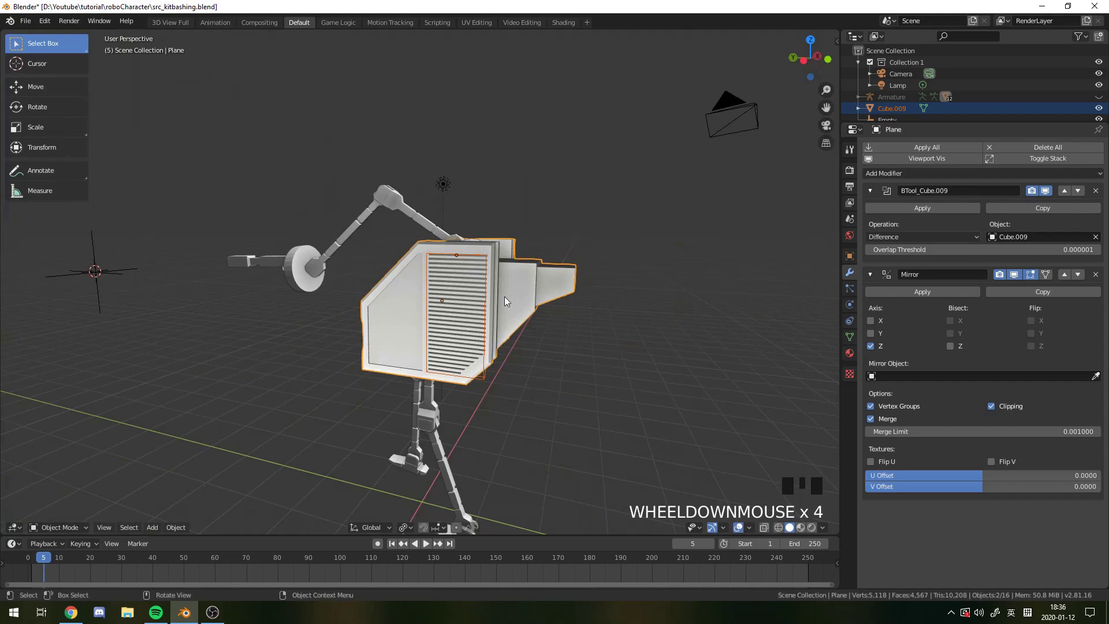
{"action": "middle_click_drag", "start_coordinate": [504, 297], "coordinate": [472, 325]}
{"action": "scroll", "coordinate": [516, 285], "scroll_direction": "up", "scroll_amount": 4}
{"action": "middle_click_drag", "start_coordinate": [516, 285], "coordinate": [482, 305]}
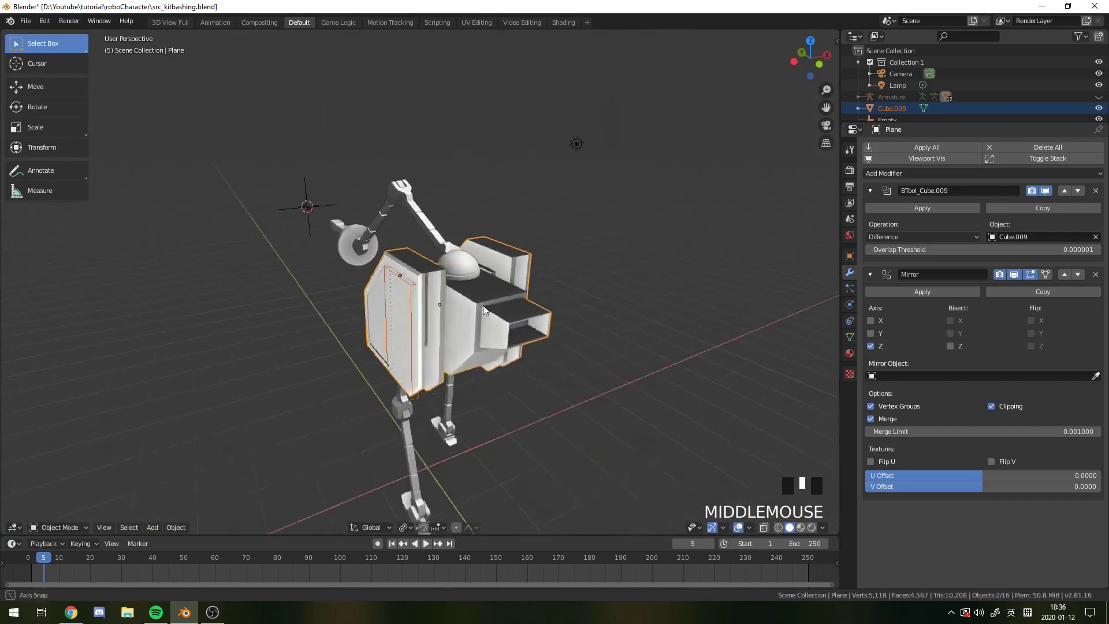
{"action": "scroll", "coordinate": [463, 307], "scroll_direction": "up", "scroll_amount": 5}
{"action": "scroll", "coordinate": [453, 331], "scroll_direction": "down", "scroll_amount": 3}
{"action": "middle_click_drag", "start_coordinate": [456, 357], "coordinate": [418, 270]}
{"action": "key", "text": "Tab"}
{"action": "key", "text": "Tab"}
{"action": "scroll", "coordinate": [369, 399], "scroll_direction": "down", "scroll_amount": 2}
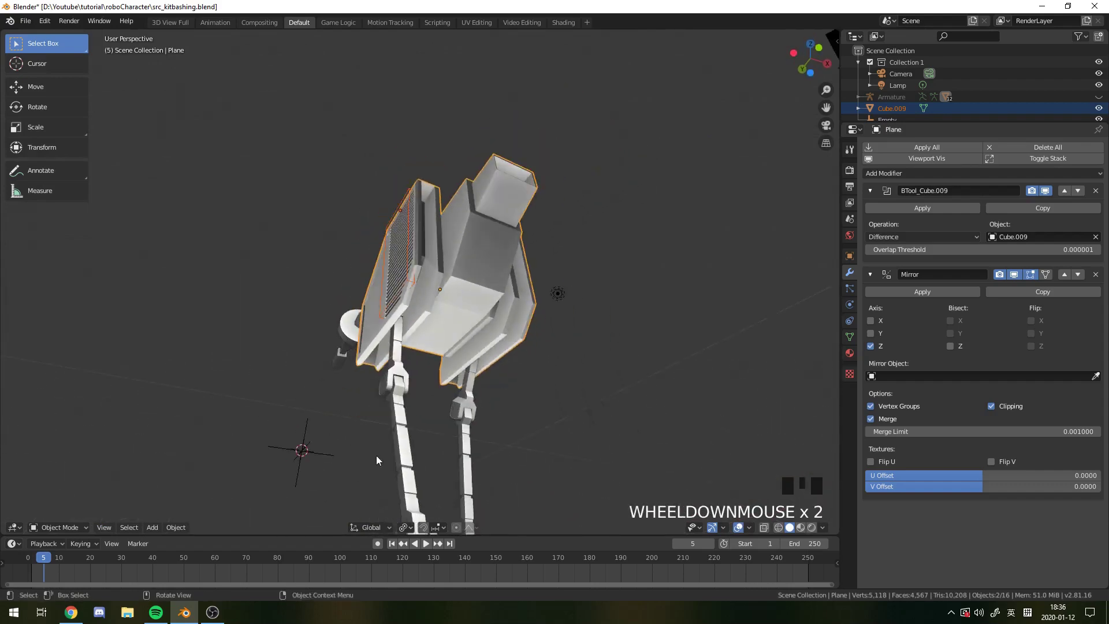
{"action": "scroll", "coordinate": [376, 455], "scroll_direction": "up", "scroll_amount": 3}
{"action": "scroll", "coordinate": [381, 380], "scroll_direction": "down", "scroll_amount": 5}
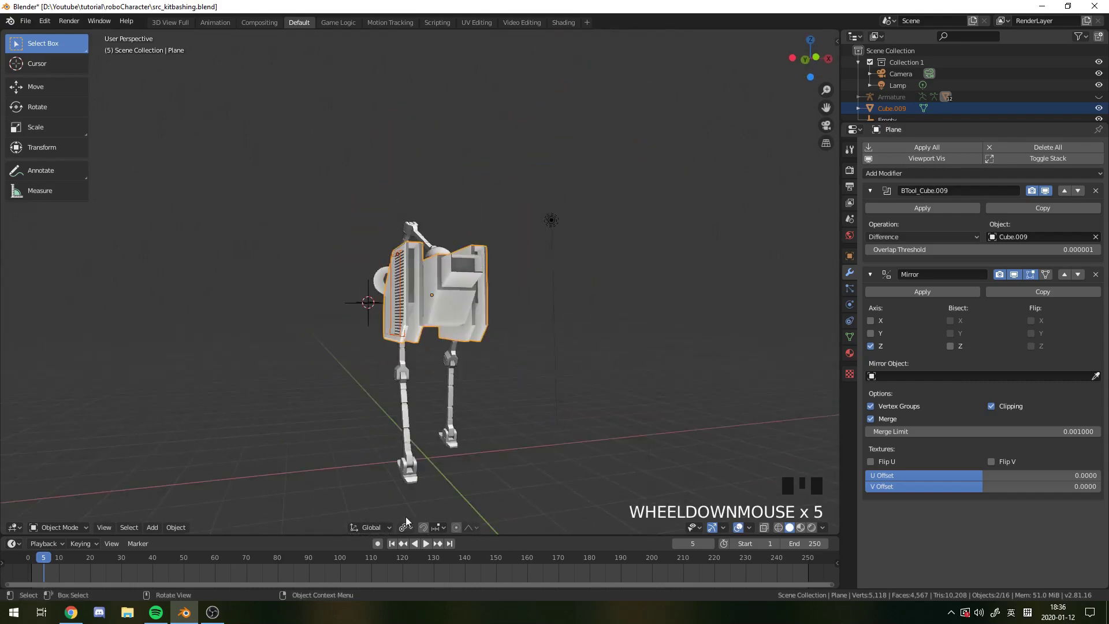
{"action": "scroll", "coordinate": [431, 334], "scroll_direction": "up", "scroll_amount": 4}
{"action": "middle_click_drag", "start_coordinate": [431, 334], "coordinate": [430, 446]}
{"action": "middle_click_drag", "start_coordinate": [411, 387], "coordinate": [453, 318]}
{"action": "left_click", "coordinate": [462, 380]}
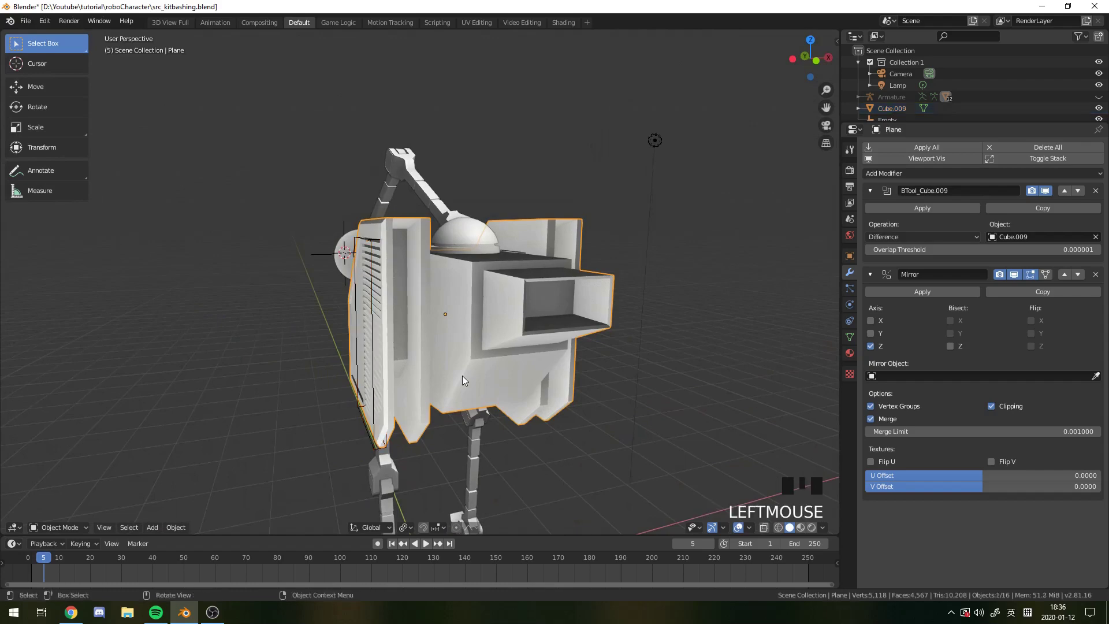
Step: Knife-cut a straight vertical line through the tapered body section's side face, close to the large side panel, in Edit Mode
{"action": "key", "text": "Tab"}
{"action": "middle_click_drag", "start_coordinate": [462, 380], "coordinate": [531, 266]}
{"action": "key", "text": "ctrl+r"}
{"action": "key", "text": "Escape"}
{"action": "key", "text": "Escape"}
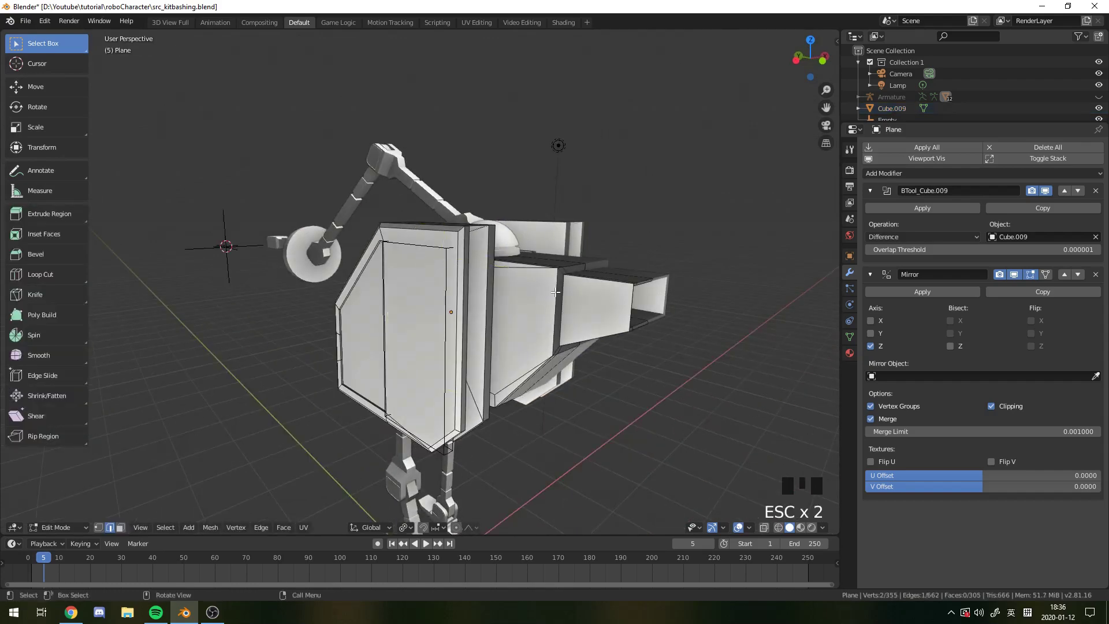
{"action": "key", "text": "KP_1"}
{"action": "key", "text": "ctrl+KP_3"}
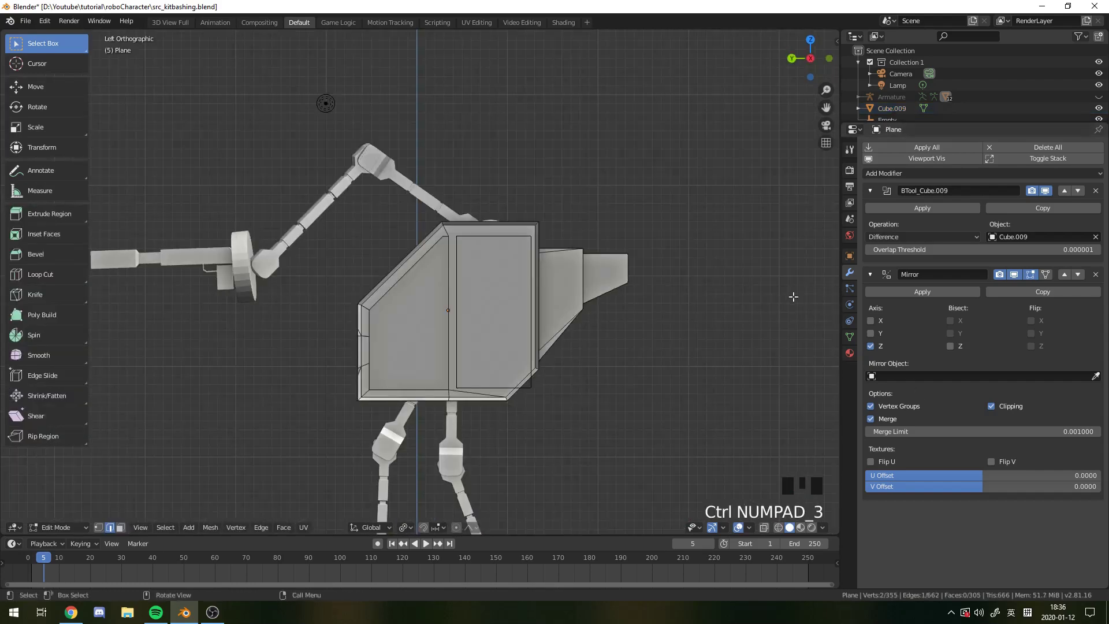
{"action": "scroll", "coordinate": [734, 270], "scroll_direction": "up", "scroll_amount": 3}
{"action": "key", "text": "k"}
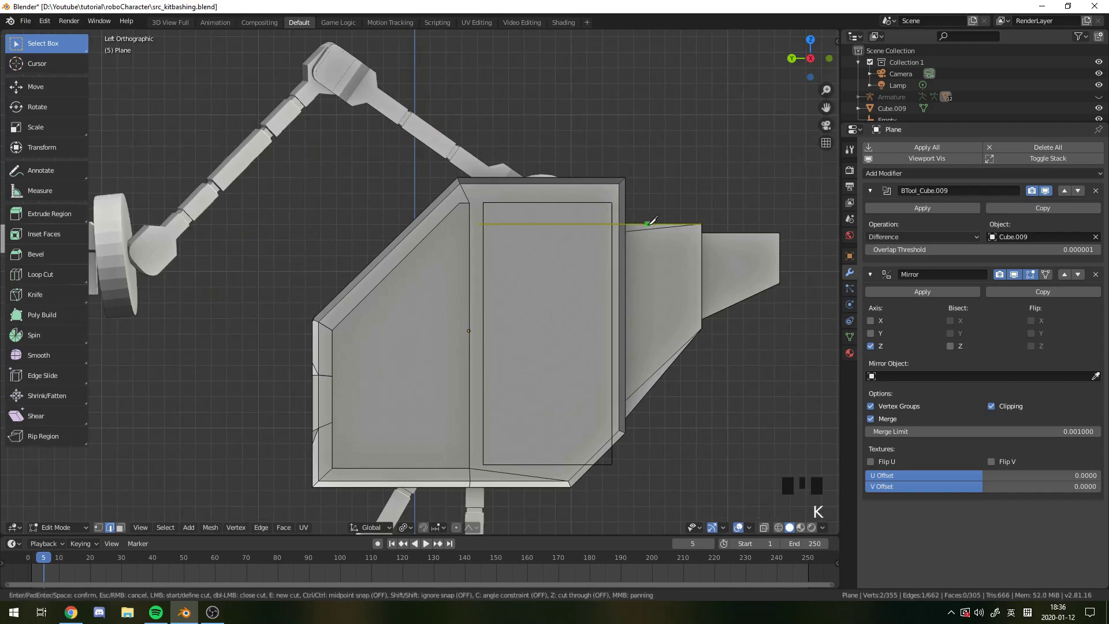
{"action": "left_click", "coordinate": [646, 223]}
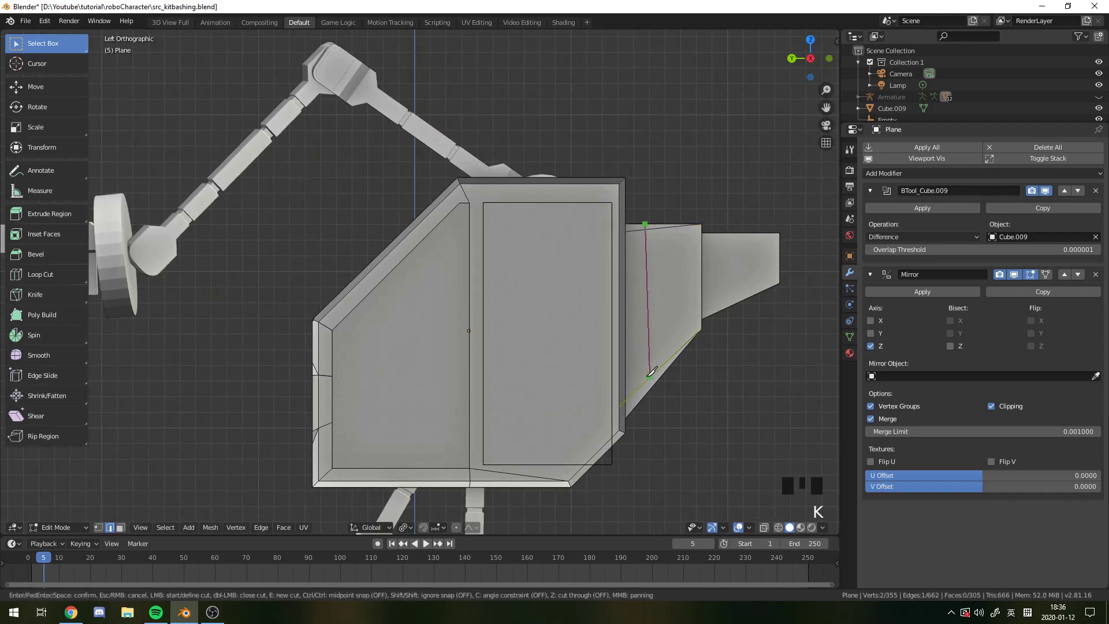
{"action": "key", "text": "c"}
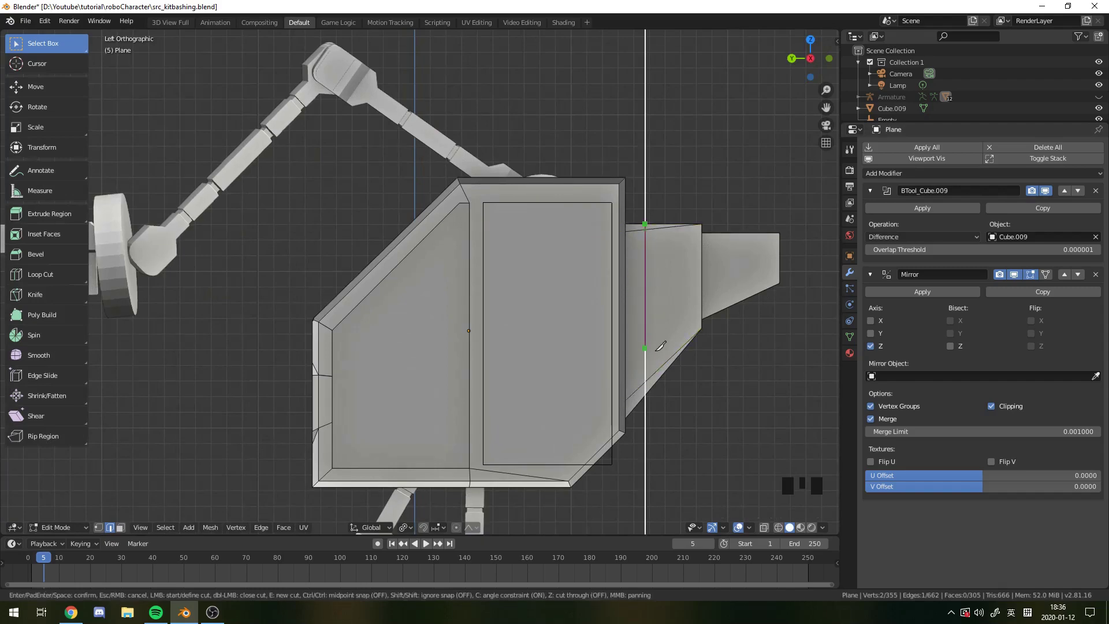
{"action": "left_click", "coordinate": [657, 391]}
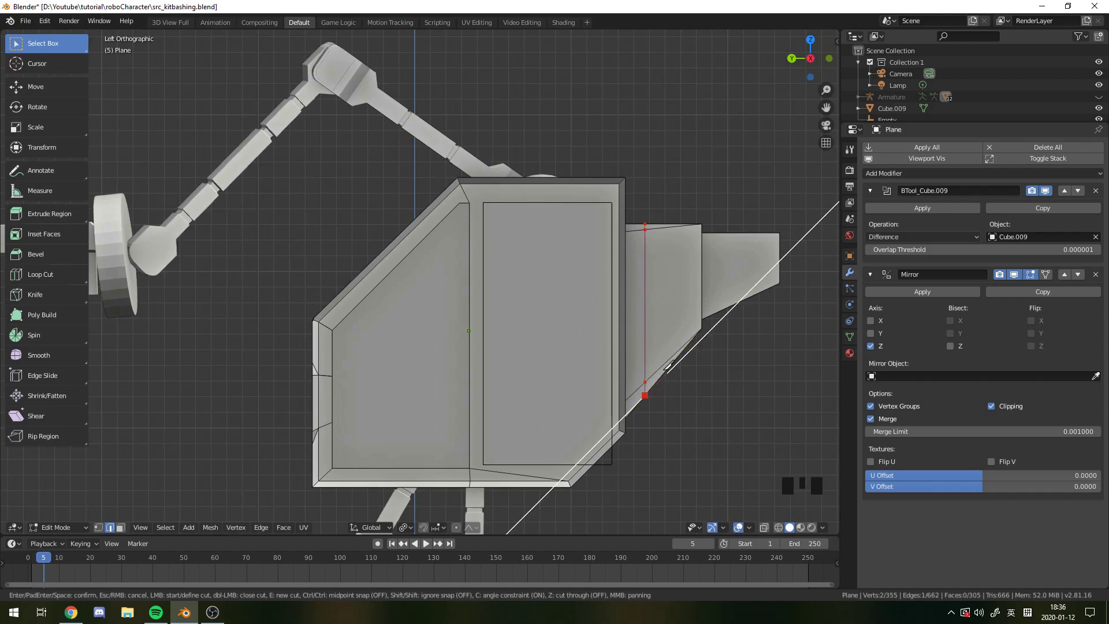
{"action": "key", "text": "Return"}
{"action": "scroll", "coordinate": [696, 253], "scroll_direction": "up", "scroll_amount": 1}
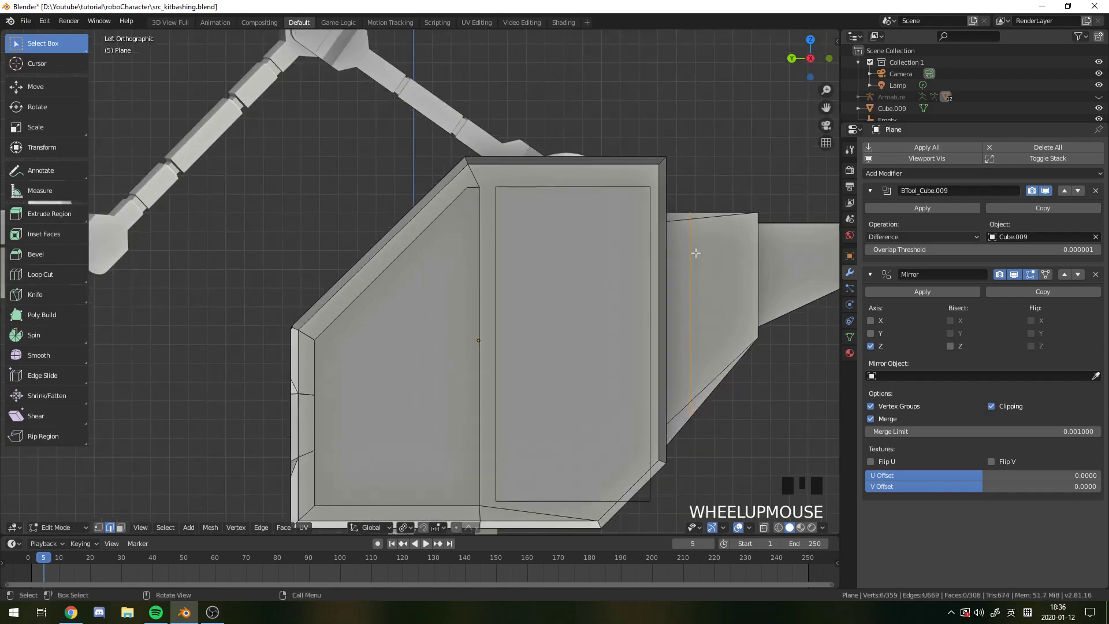
Step: Knife-cut a second straight vertical line parallel to the first one on the tapered section's side face
{"action": "key", "text": "k"}
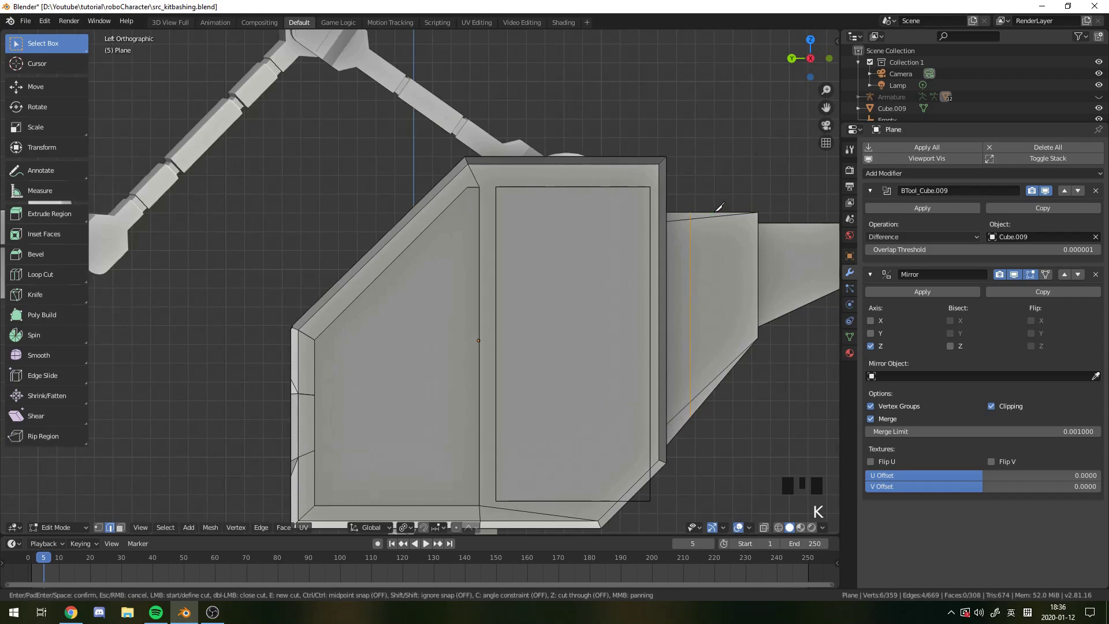
{"action": "key", "text": "c"}
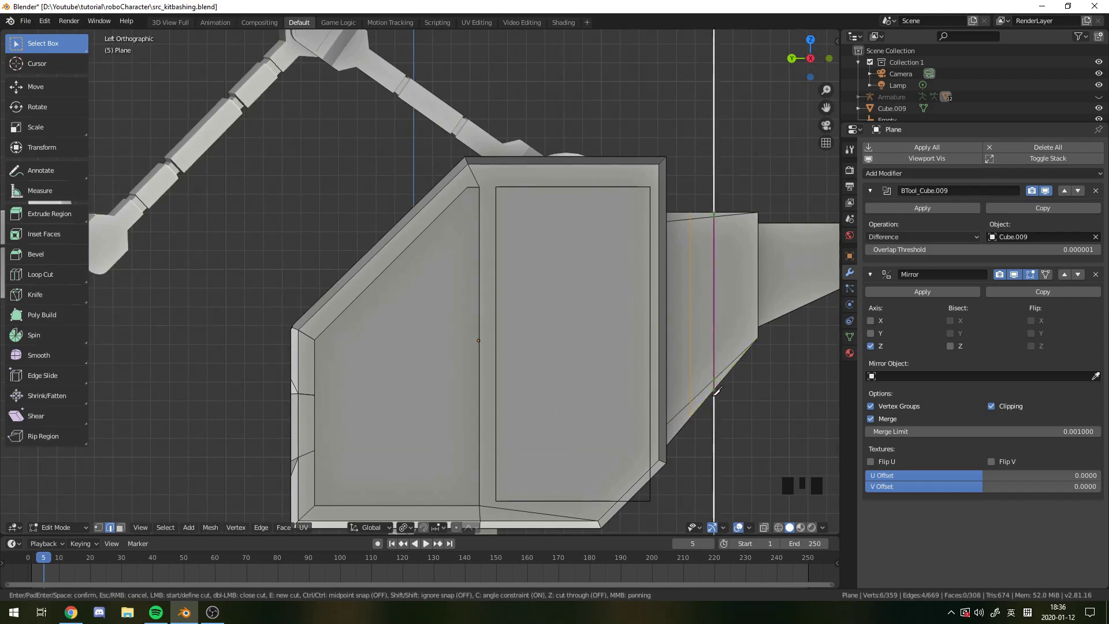
{"action": "left_click", "coordinate": [716, 386]}
{"action": "key", "text": "Return"}
{"action": "middle_click_drag", "start_coordinate": [717, 386], "coordinate": [652, 424]}
{"action": "scroll", "coordinate": [670, 361], "scroll_direction": "down", "scroll_amount": 2}
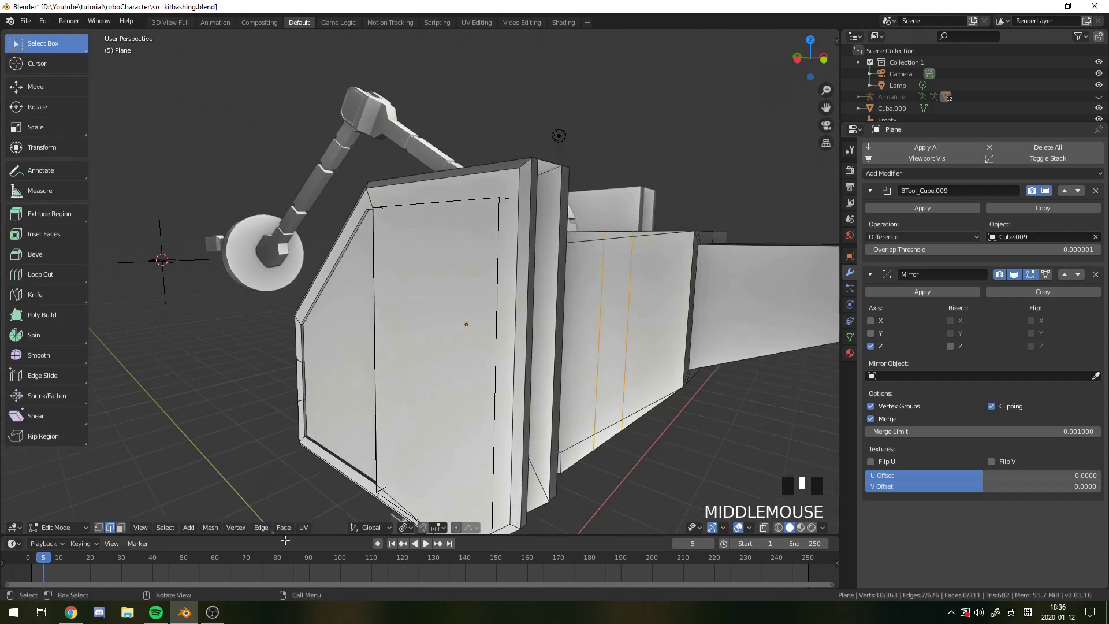
Step: Select the narrow face between the two vertical cuts and scale it down uniformly to about 0.906
{"action": "left_click", "coordinate": [120, 527]}
{"action": "left_click", "coordinate": [610, 319]}
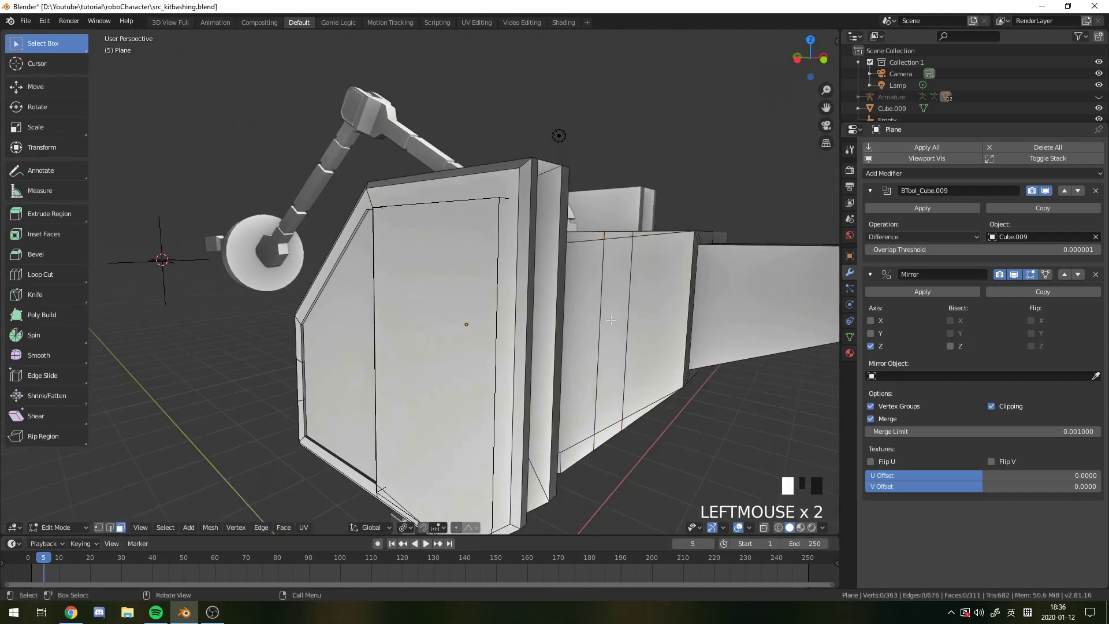
{"action": "middle_click_drag", "start_coordinate": [610, 319], "coordinate": [673, 435]}
{"action": "key", "text": "s"}
{"action": "left_click", "coordinate": [704, 422]}
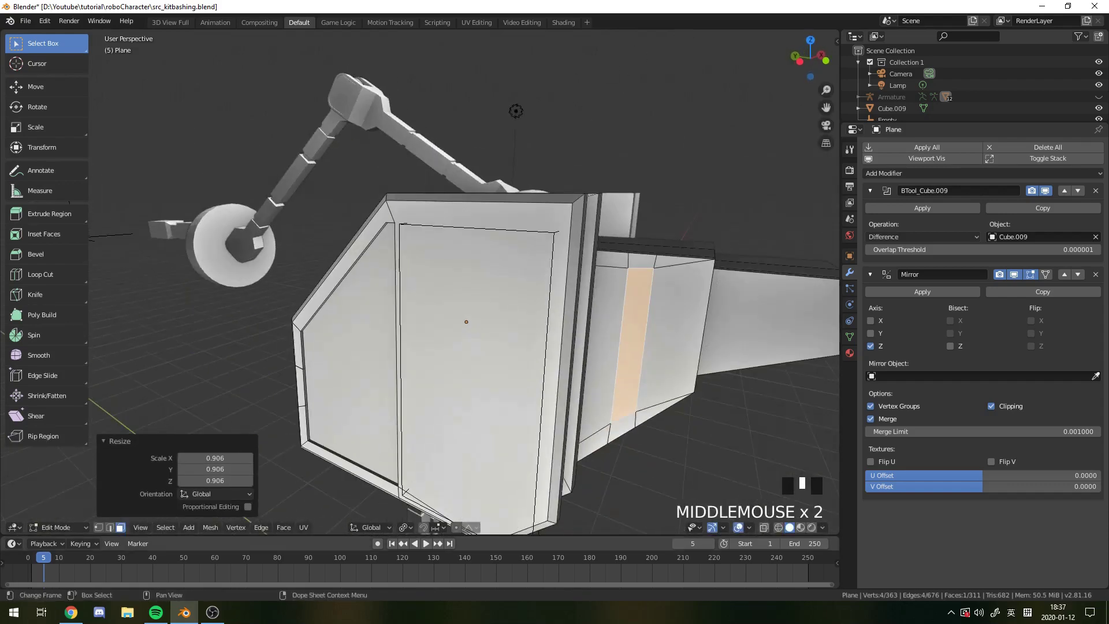
Step: Flatten the lower edge of the narrow strip face by scaling it to 0 along Z
{"action": "left_click", "coordinate": [110, 528]}
{"action": "left_click", "coordinate": [624, 414]}
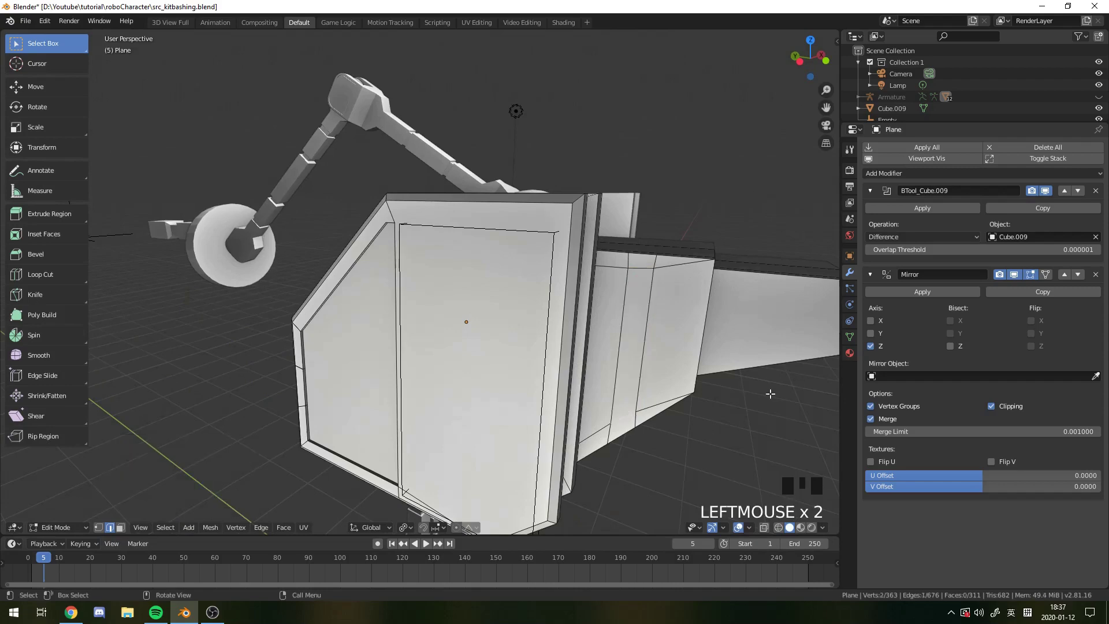
{"action": "key", "text": "s"}
{"action": "key", "text": "z"}
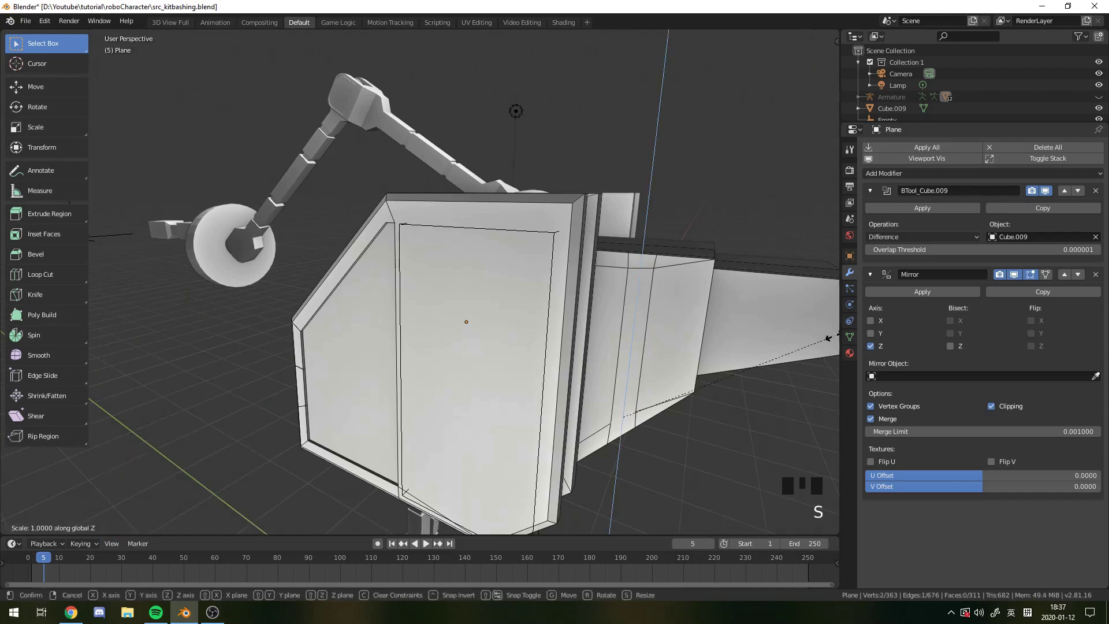
{"action": "type", "text": "0"}
{"action": "key", "text": "Return"}
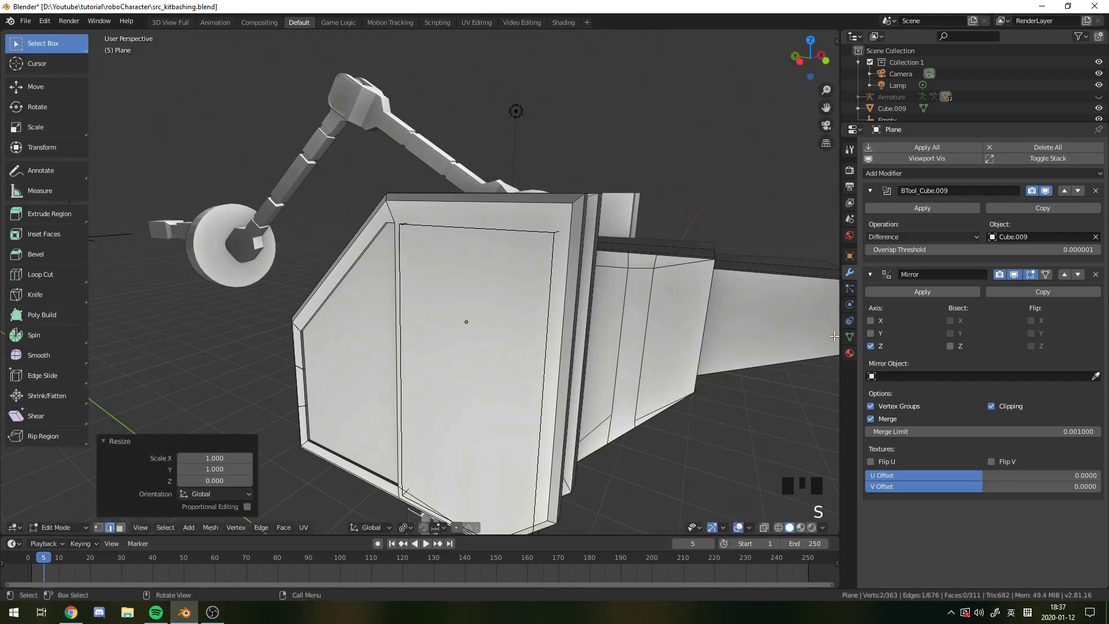
Step: Flatten the upper edge of the narrow strip face by scaling it to 0 along Z
{"action": "left_click", "coordinate": [627, 266]}
{"action": "left_click", "coordinate": [632, 265]}
{"action": "key", "text": "s"}
{"action": "key", "text": "z"}
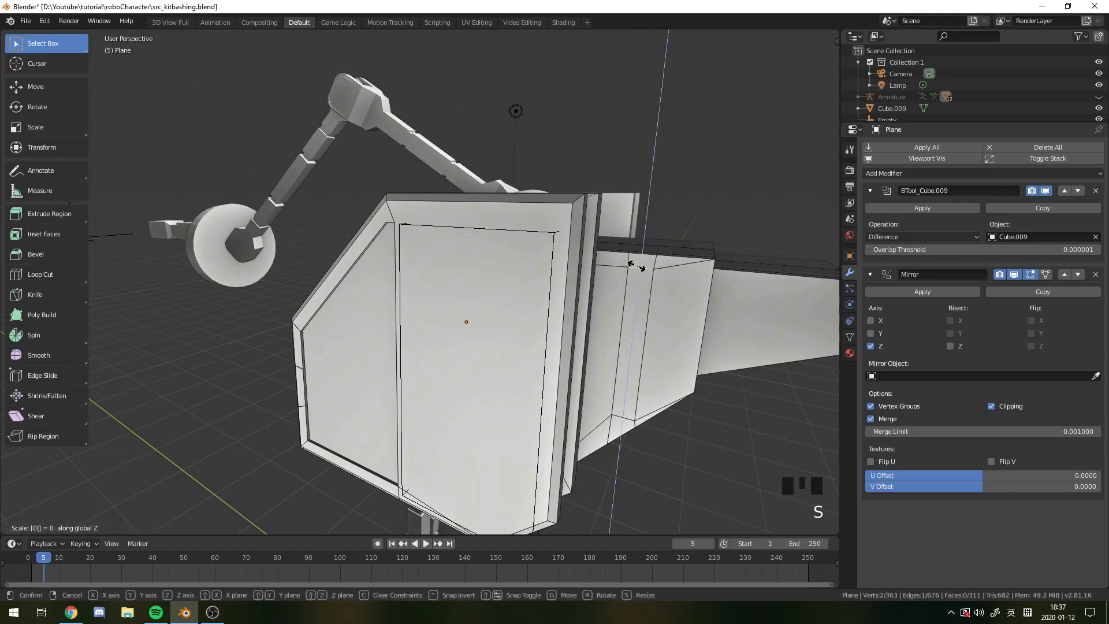
{"action": "key", "text": "Return"}
{"action": "key", "text": "Tab"}
{"action": "key", "text": "Tab"}
Step: Rotate the strip face's lower edge about -36° in the left orthographic view so it follows the body's slope
{"action": "left_click", "coordinate": [145, 535]}
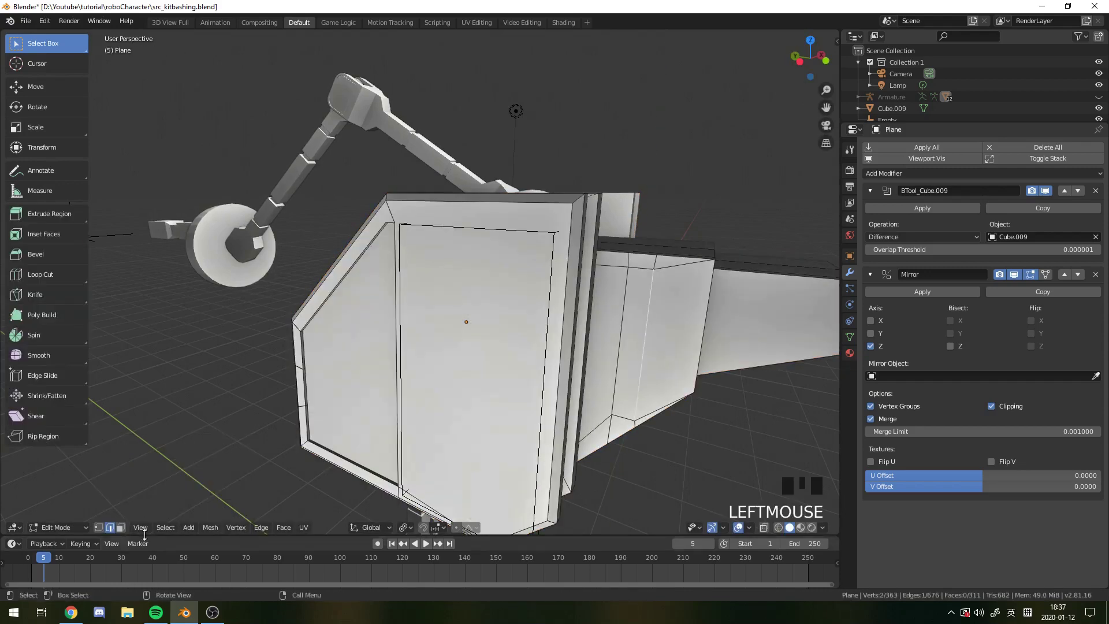
{"action": "left_click", "coordinate": [629, 419]}
{"action": "key", "text": "KP_1"}
{"action": "key", "text": "KP_3"}
{"action": "key", "text": "ctrl+KP_1"}
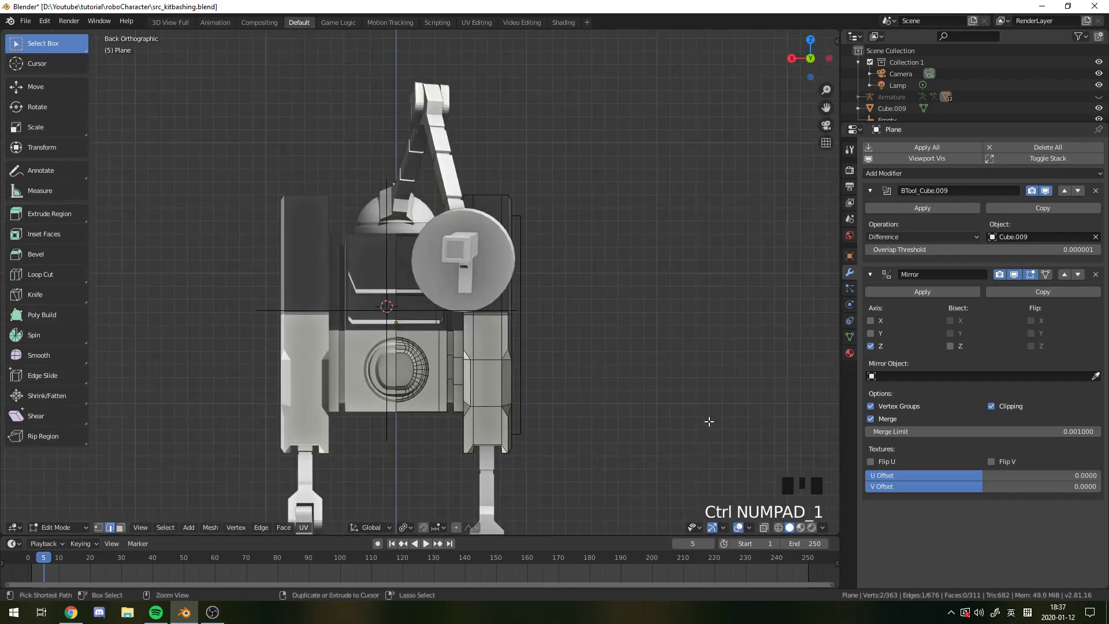
{"action": "key", "text": "ctrl+KP_3"}
{"action": "scroll", "coordinate": [688, 419], "scroll_direction": "down", "scroll_amount": 1}
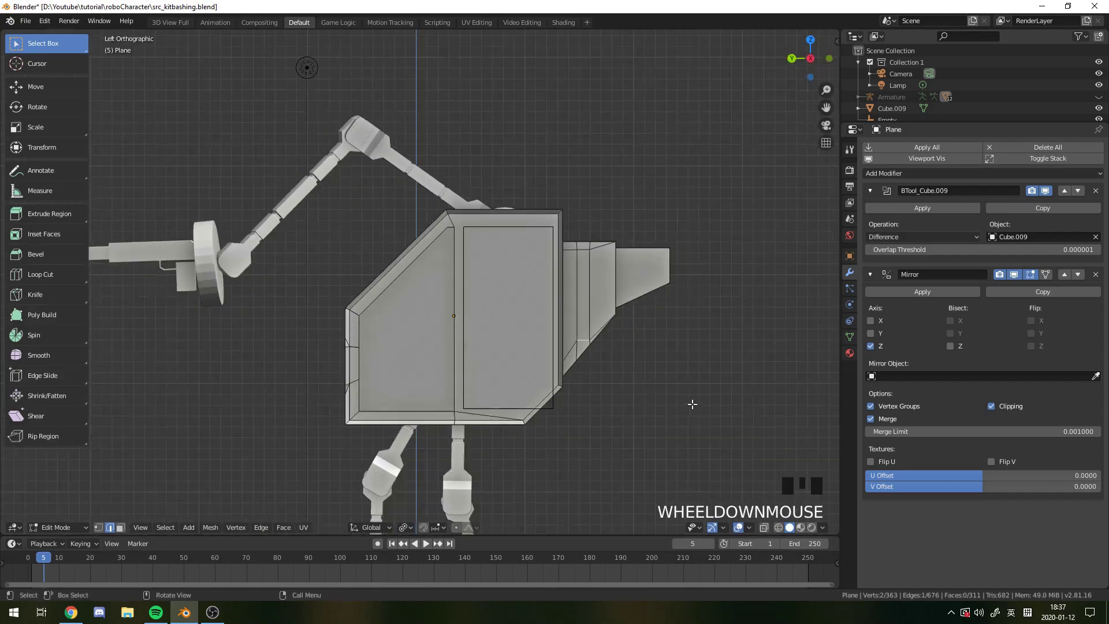
{"action": "key", "text": "r"}
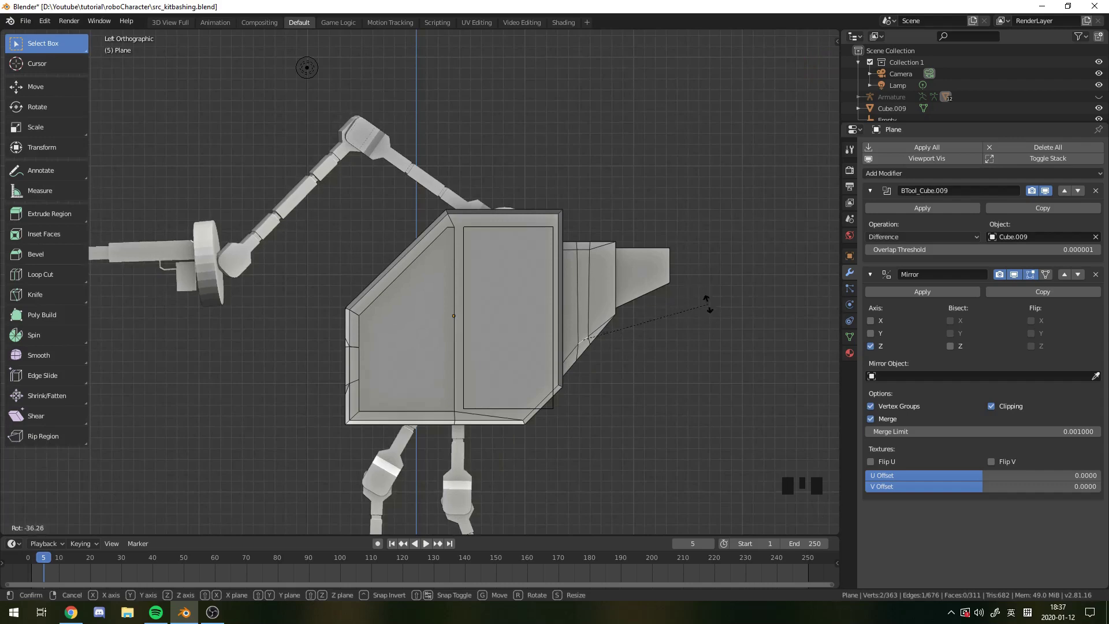
{"action": "left_click", "coordinate": [707, 303]}
{"action": "key", "text": "Tab"}
{"action": "scroll", "coordinate": [690, 331], "scroll_direction": "up", "scroll_amount": 3}
{"action": "key", "text": "Tab"}
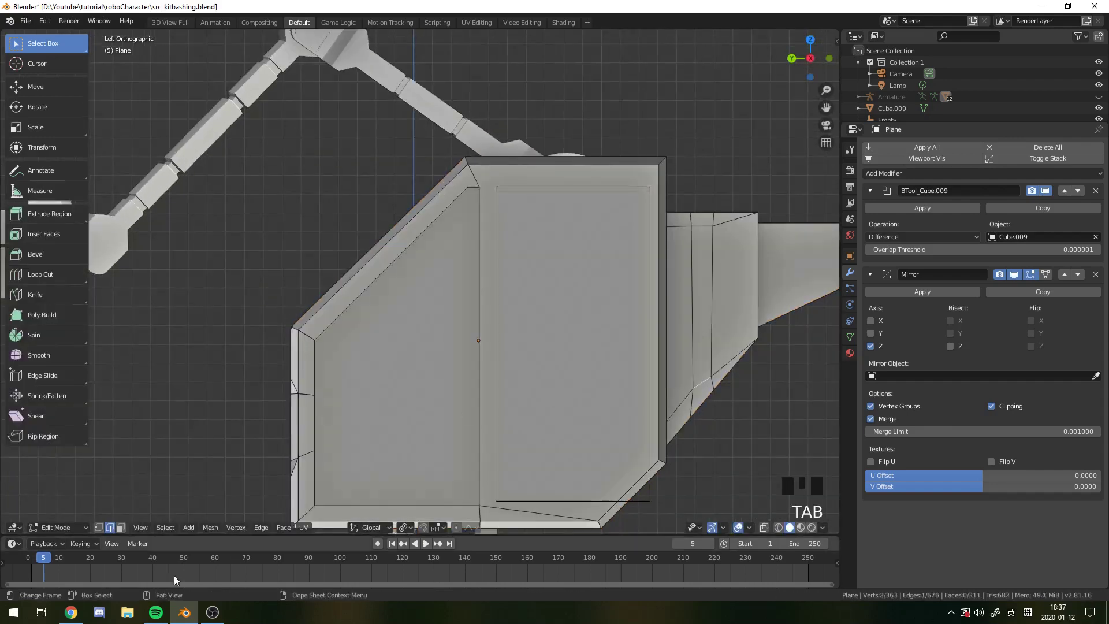
Step: Extrude the narrow strip face inward to form a recessed vertical slot, and return to Object Mode
{"action": "left_click", "coordinate": [120, 527]}
{"action": "left_click", "coordinate": [703, 301]}
{"action": "middle_click_drag", "start_coordinate": [703, 300], "coordinate": [679, 363]}
{"action": "scroll", "coordinate": [672, 337], "scroll_direction": "down", "scroll_amount": 2}
{"action": "key", "text": "e"}
{"action": "left_click", "coordinate": [670, 359]}
{"action": "key", "text": "Tab"}
{"action": "scroll", "coordinate": [679, 362], "scroll_direction": "down", "scroll_amount": 3}
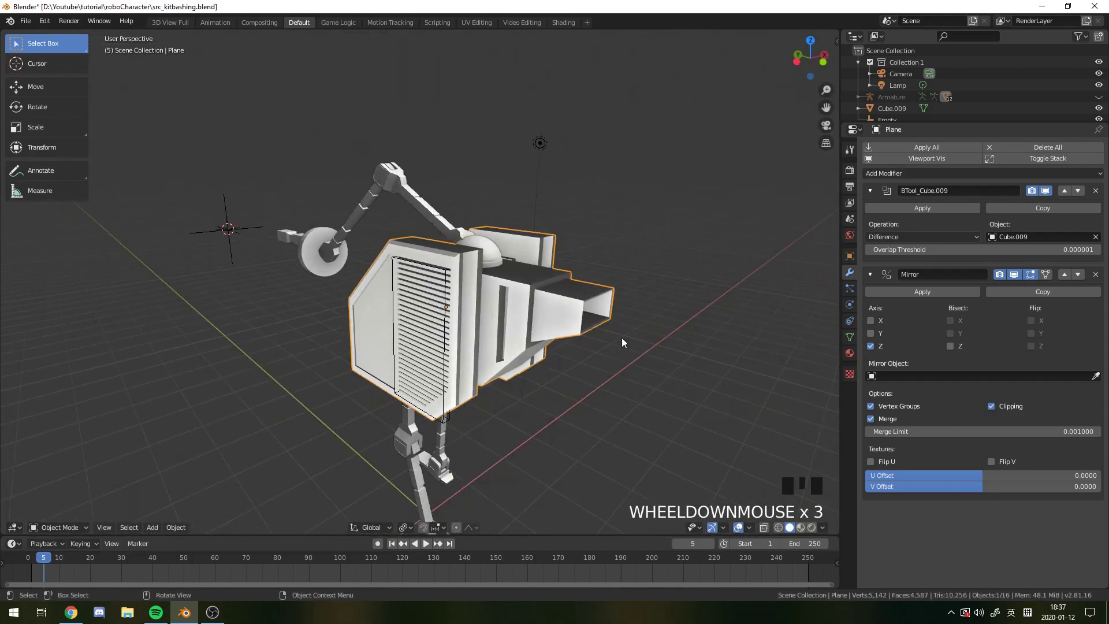
Step: Add a Bezier curve to the scene at the 3D cursor
{"action": "middle_click_drag", "start_coordinate": [621, 342], "coordinate": [585, 353]}
{"action": "key", "text": "shift+a"}
{"action": "mouse_move", "coordinate": [431, 489]}
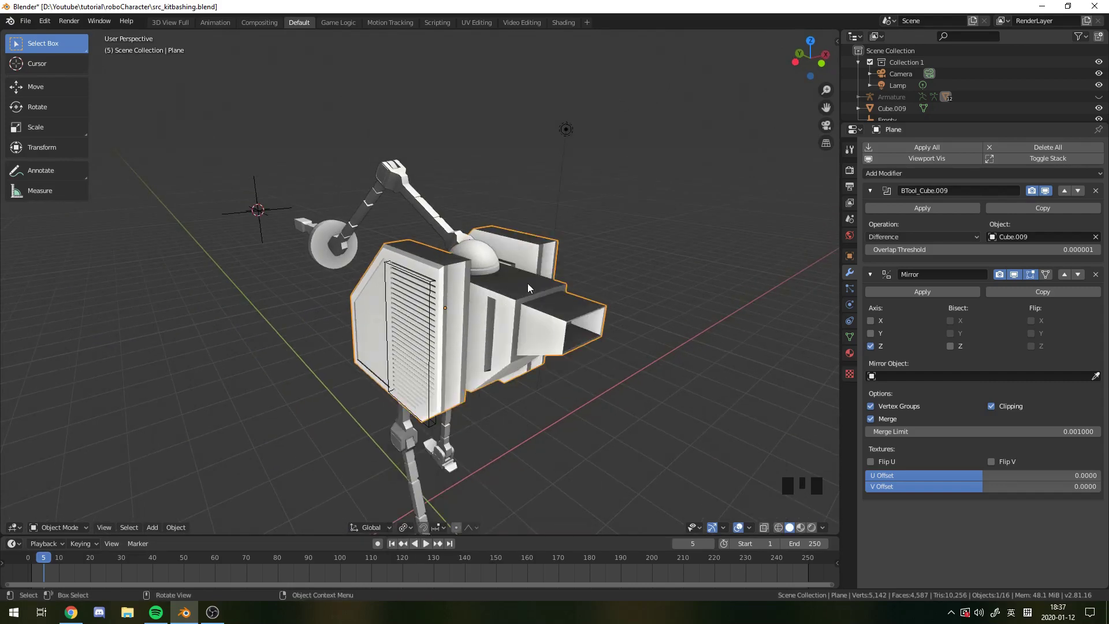
{"action": "key", "text": "shift+a"}
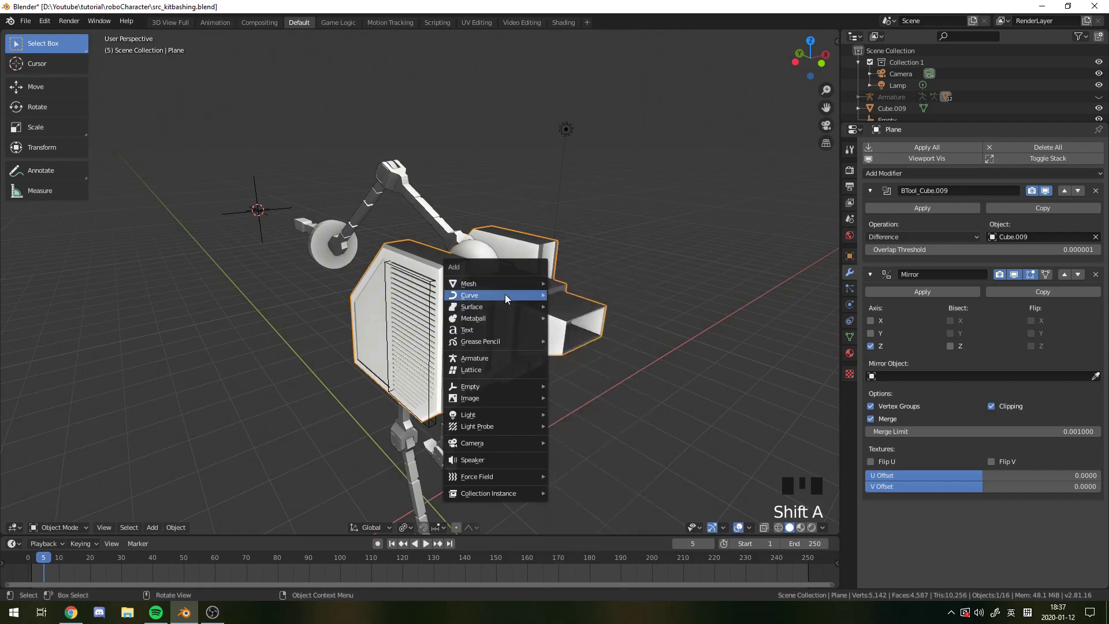
{"action": "mouse_move", "coordinate": [505, 295]}
{"action": "left_click", "coordinate": [632, 288]}
{"action": "scroll", "coordinate": [518, 335], "scroll_direction": "down", "scroll_amount": 3}
{"action": "middle_click_drag", "start_coordinate": [519, 334], "coordinate": [528, 310]}
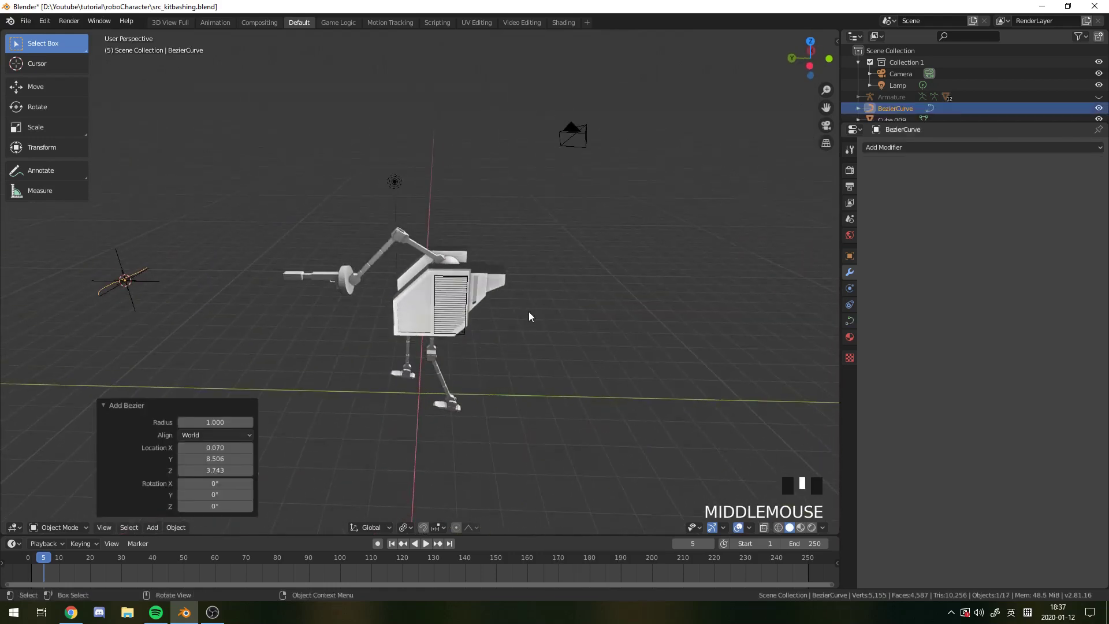
{"action": "scroll", "coordinate": [301, 382], "scroll_direction": "up", "scroll_amount": 2}
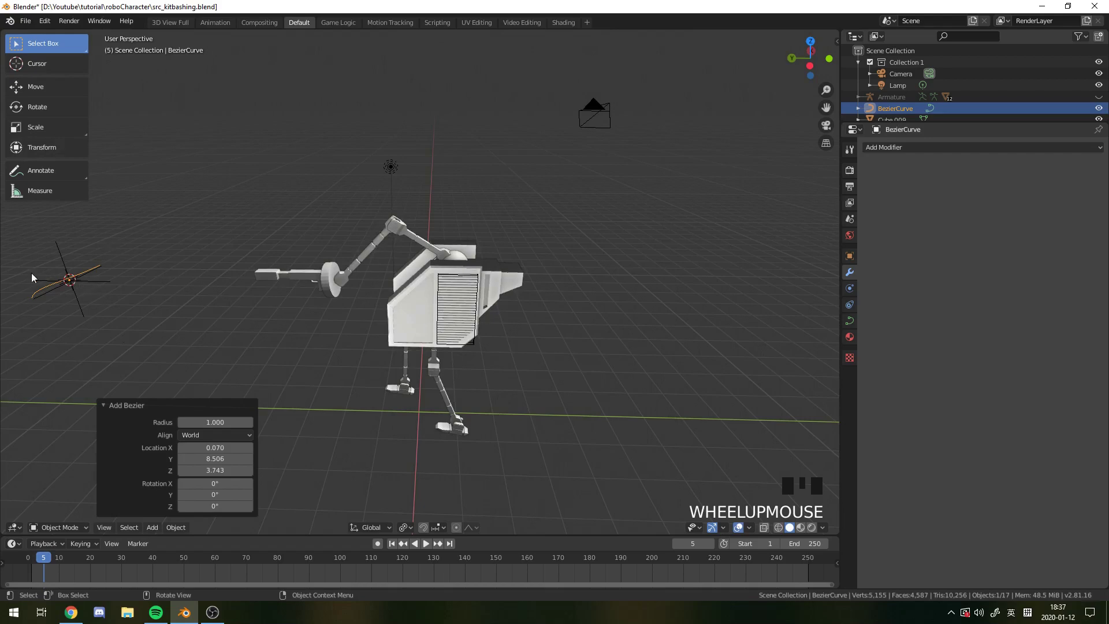
Step: Reset the 3D cursor's location to 0, 0, 0 and clear the Bezier curve's location to the world origin
{"action": "key", "text": "n"}
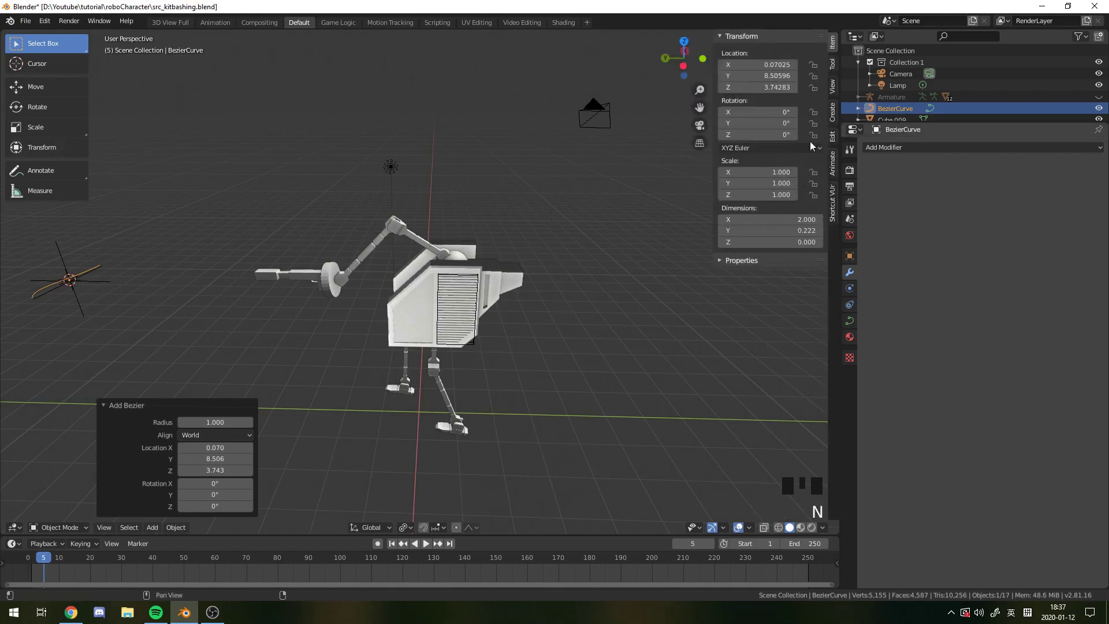
{"action": "left_click", "coordinate": [832, 64]}
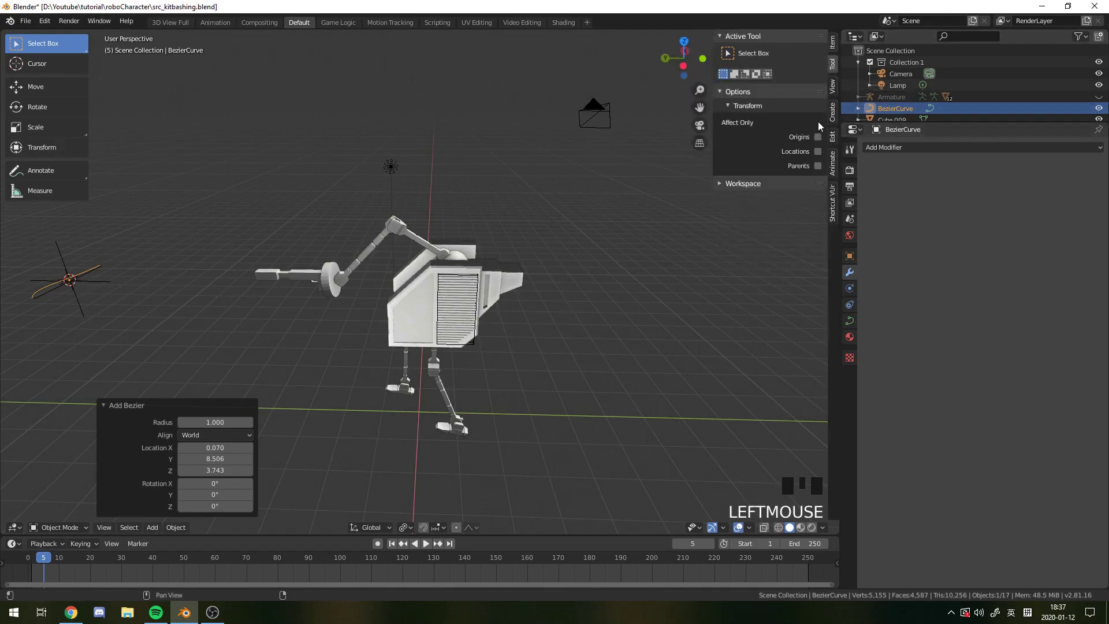
{"action": "scroll", "coordinate": [833, 145], "scroll_direction": "down", "scroll_amount": 1}
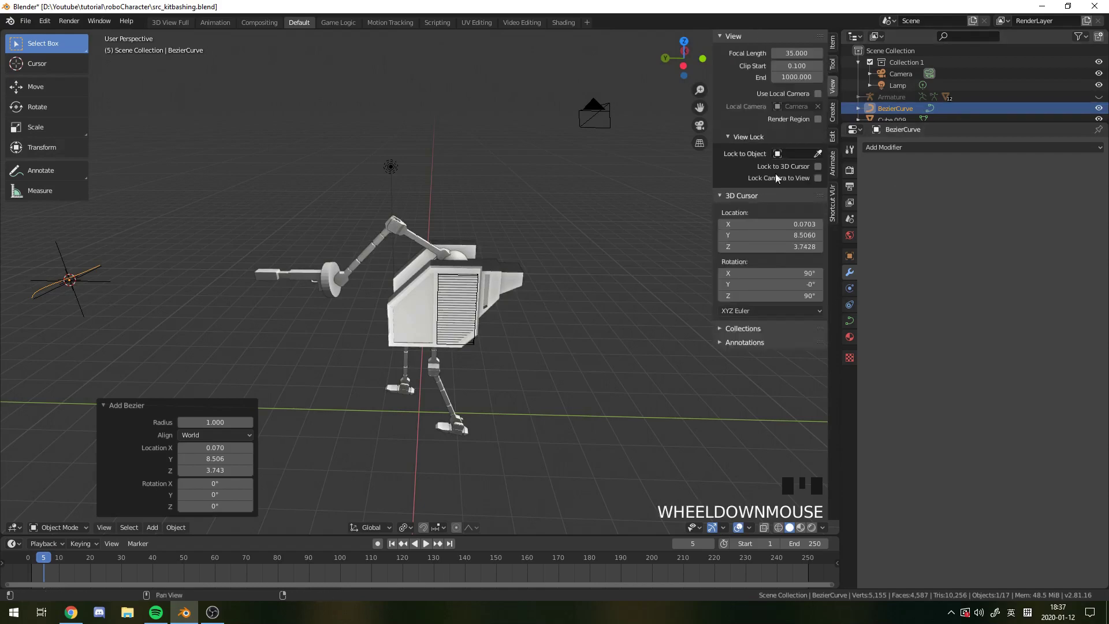
{"action": "right_click", "coordinate": [752, 225]}
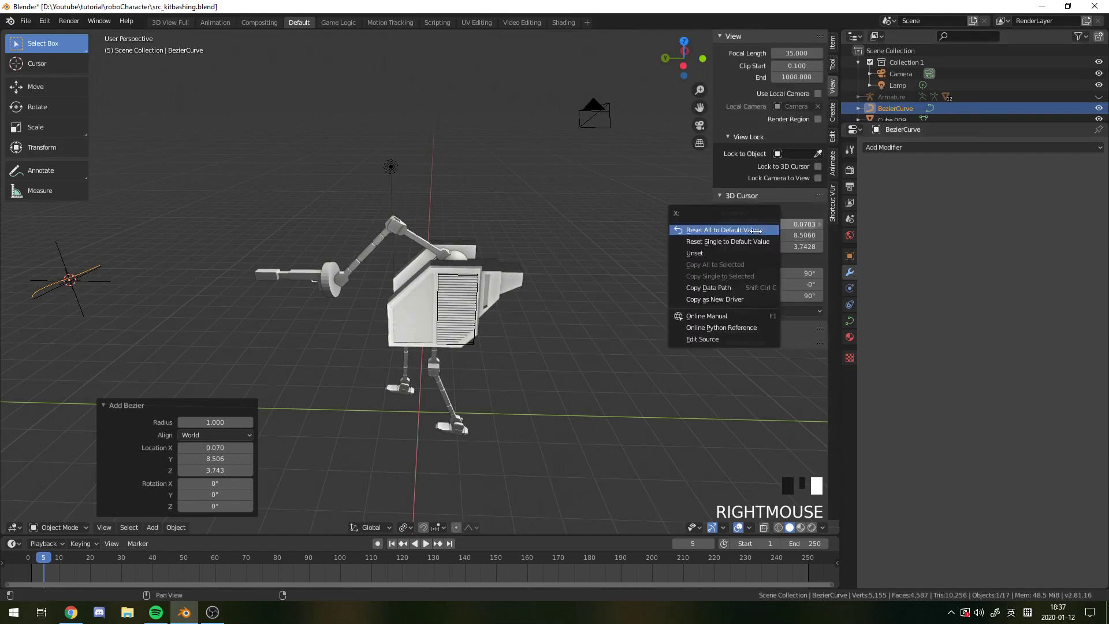
{"action": "left_click", "coordinate": [719, 231]}
{"action": "scroll", "coordinate": [227, 319], "scroll_direction": "down", "scroll_amount": 3}
{"action": "key", "text": "alt+g"}
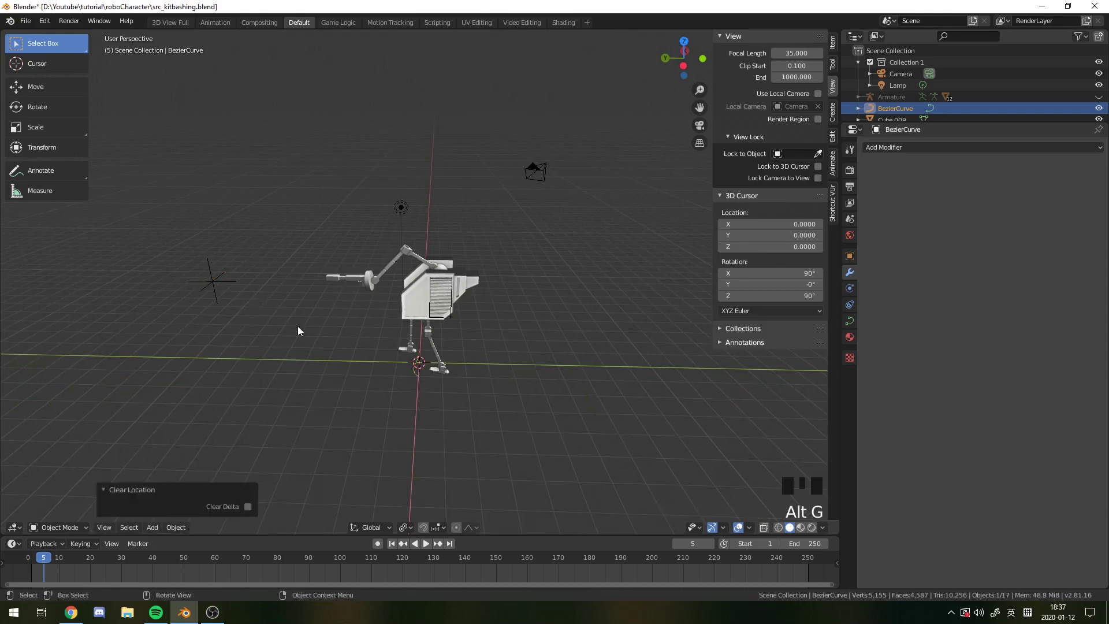
Step: Move the Bezier curve about 2.724 up along Z and about -1.318 along Y to just beneath the body
{"action": "scroll", "coordinate": [463, 376], "scroll_direction": "up", "scroll_amount": 4}
{"action": "scroll", "coordinate": [468, 464], "scroll_direction": "down", "scroll_amount": 2}
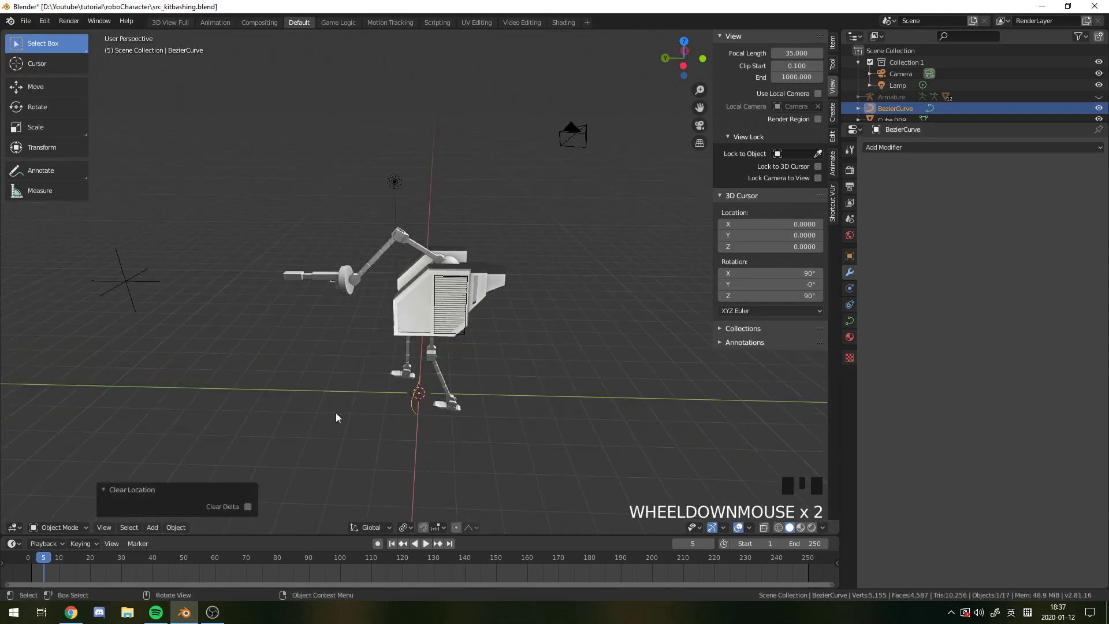
{"action": "key", "text": "g"}
{"action": "key", "text": "z"}
{"action": "left_click", "coordinate": [505, 291]}
{"action": "middle_click_drag", "start_coordinate": [505, 291], "coordinate": [374, 340]}
{"action": "key", "text": "g"}
{"action": "key", "text": "x"}
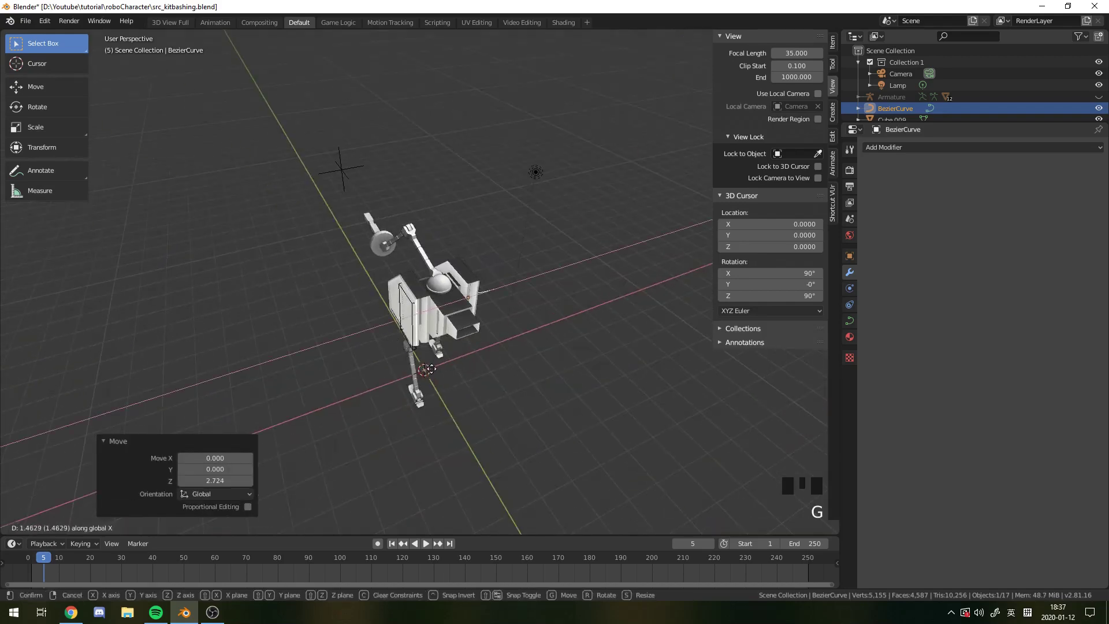
{"action": "left_click", "coordinate": [439, 375]}
{"action": "scroll", "coordinate": [445, 379], "scroll_direction": "up", "scroll_amount": 6}
{"action": "middle_click_drag", "start_coordinate": [446, 379], "coordinate": [373, 257]}
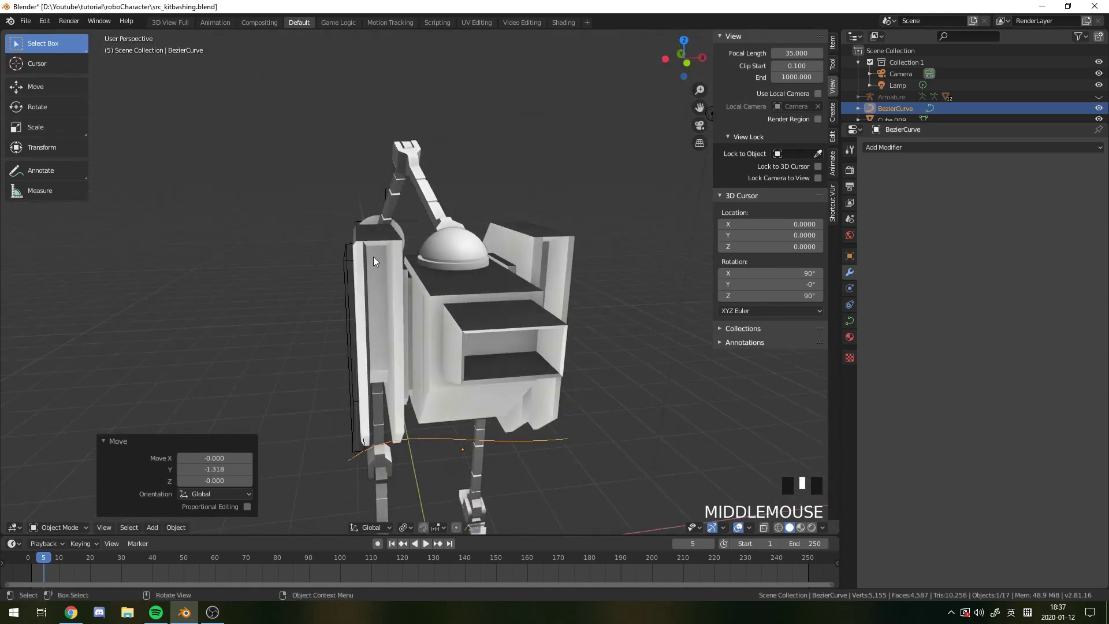
{"action": "middle_click_drag", "start_coordinate": [453, 387], "coordinate": [484, 469]}
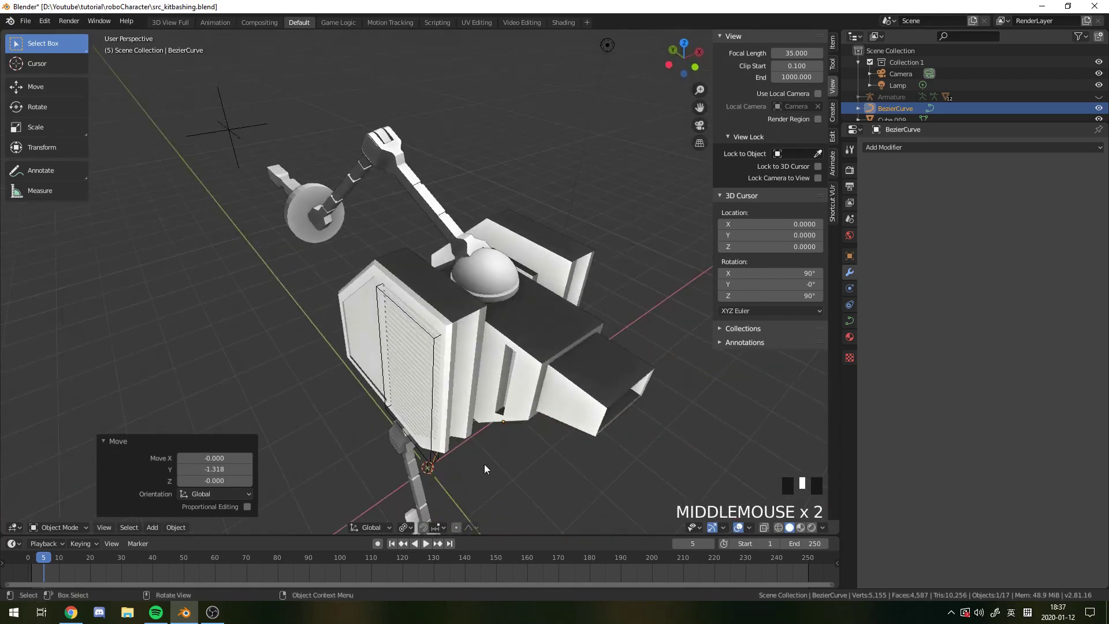
Step: Raise the Bezier curve about 1.468 along Z, then adjust its height so it crosses the upper part of the body
{"action": "middle_click_drag", "start_coordinate": [532, 414], "coordinate": [522, 323]}
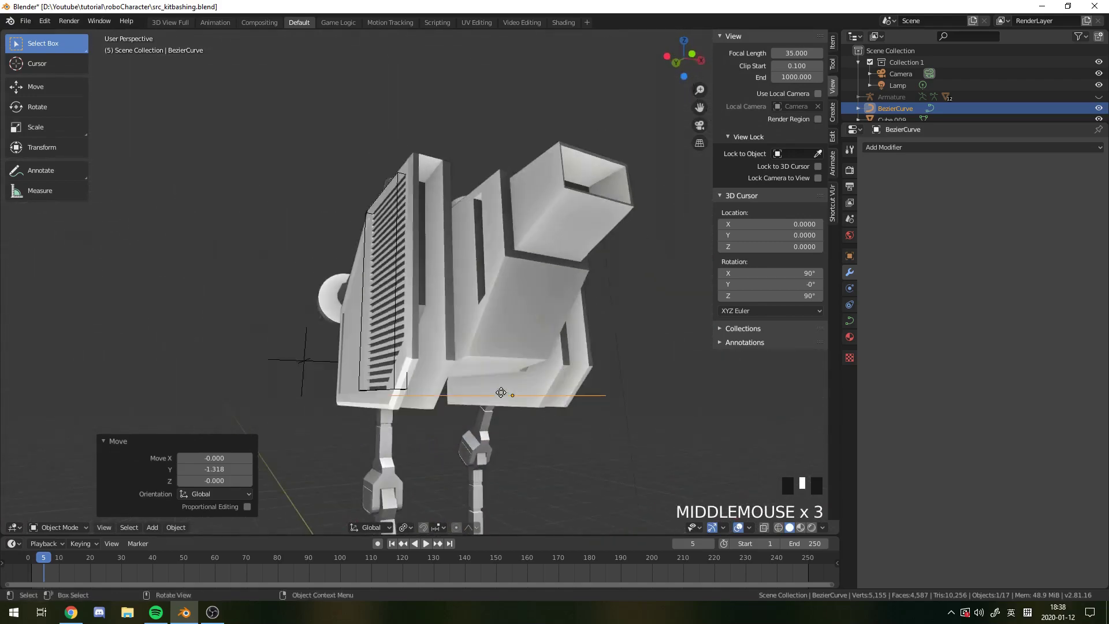
{"action": "key", "text": "g"}
{"action": "key", "text": "z"}
{"action": "left_click", "coordinate": [549, 212]}
{"action": "middle_click_drag", "start_coordinate": [548, 214], "coordinate": [510, 321]}
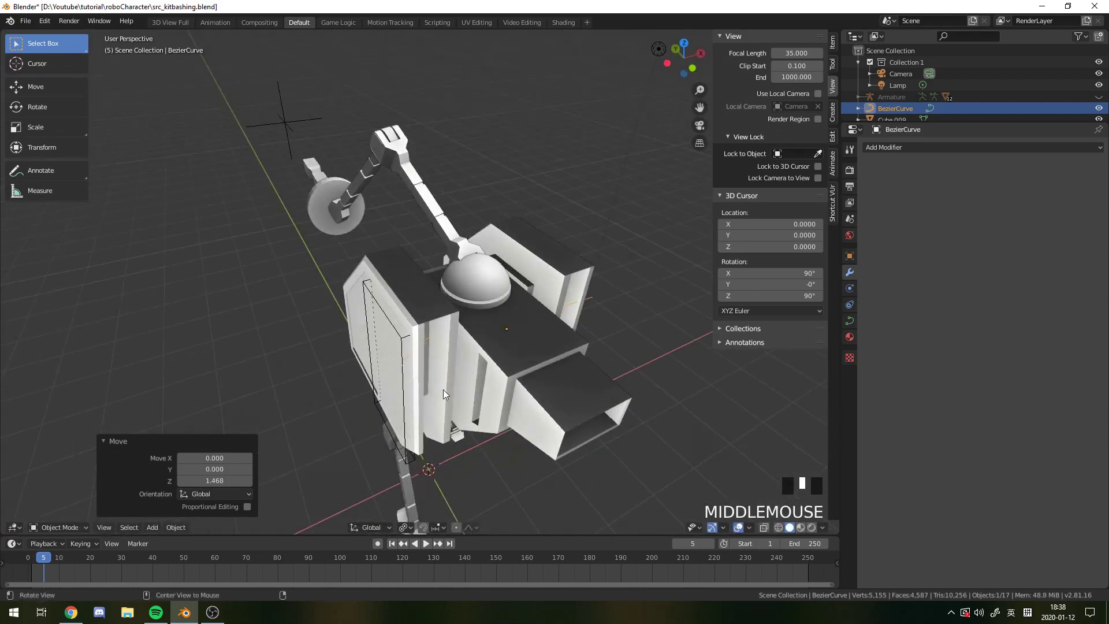
{"action": "middle_click_drag", "start_coordinate": [445, 395], "coordinate": [435, 340]}
{"action": "key", "text": "g"}
{"action": "key", "text": "z"}
{"action": "left_click", "coordinate": [448, 363]}
{"action": "key", "text": "Tab"}
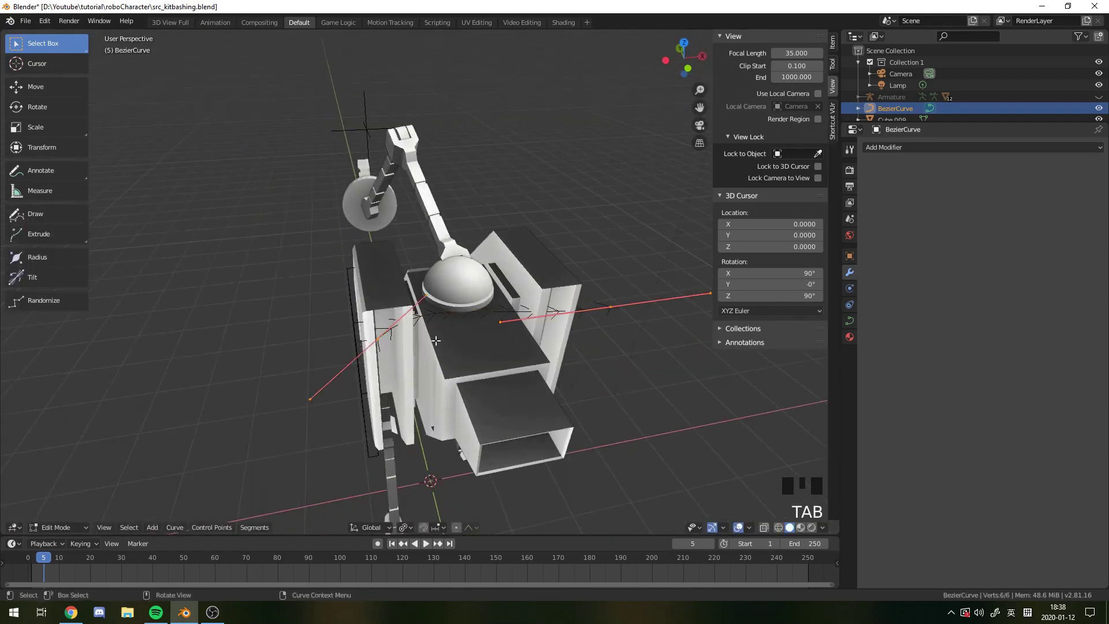
{"action": "key", "text": "Tab"}
Step: Turn the Bezier curve into a round tube with a bevel depth of 0.031
{"action": "scroll", "coordinate": [616, 329], "scroll_direction": "up", "scroll_amount": 4}
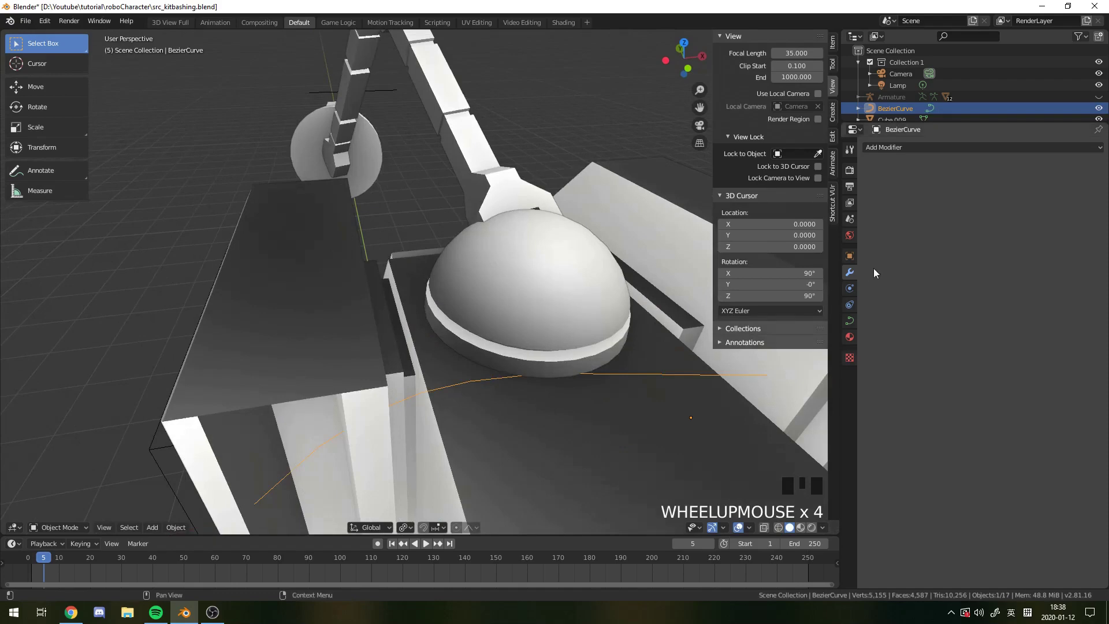
{"action": "left_click", "coordinate": [849, 320]}
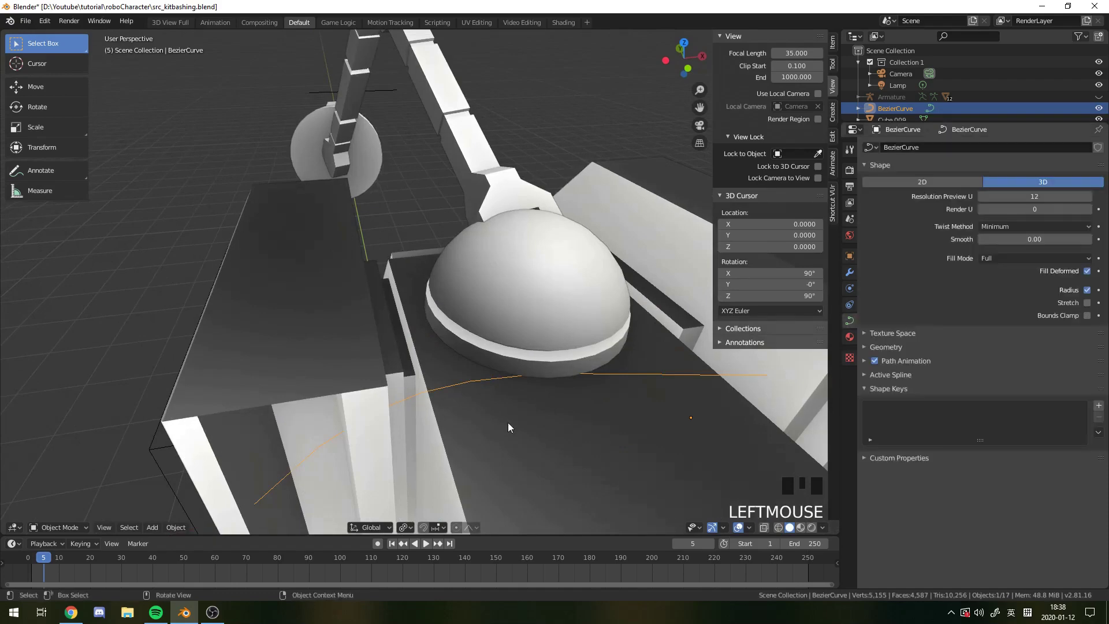
{"action": "left_click", "coordinate": [872, 348]}
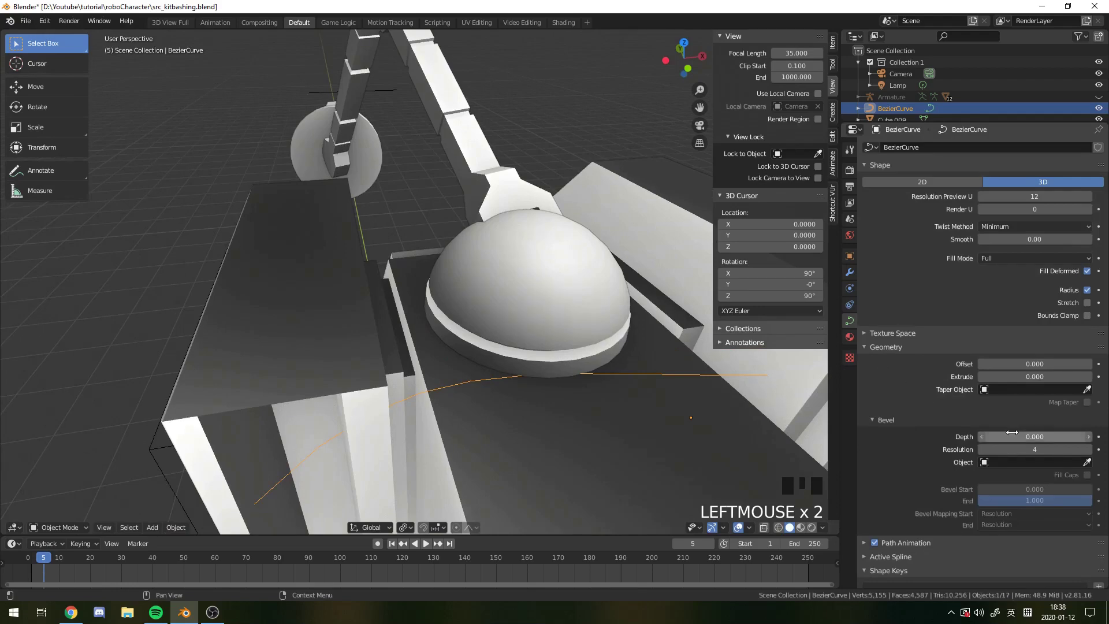
{"action": "left_click_drag", "start_coordinate": [1012, 432], "coordinate": [1043, 433]}
{"action": "middle_click_drag", "start_coordinate": [693, 442], "coordinate": [750, 416]}
{"action": "scroll", "coordinate": [745, 413], "scroll_direction": "down", "scroll_amount": 4}
{"action": "middle_click_drag", "start_coordinate": [603, 341], "coordinate": [519, 347]}
Step: In Edit Mode, scale the curve's control point beside the vented side panel to about 0.695
{"action": "key", "text": "Tab"}
{"action": "scroll", "coordinate": [520, 348], "scroll_direction": "up", "scroll_amount": 2}
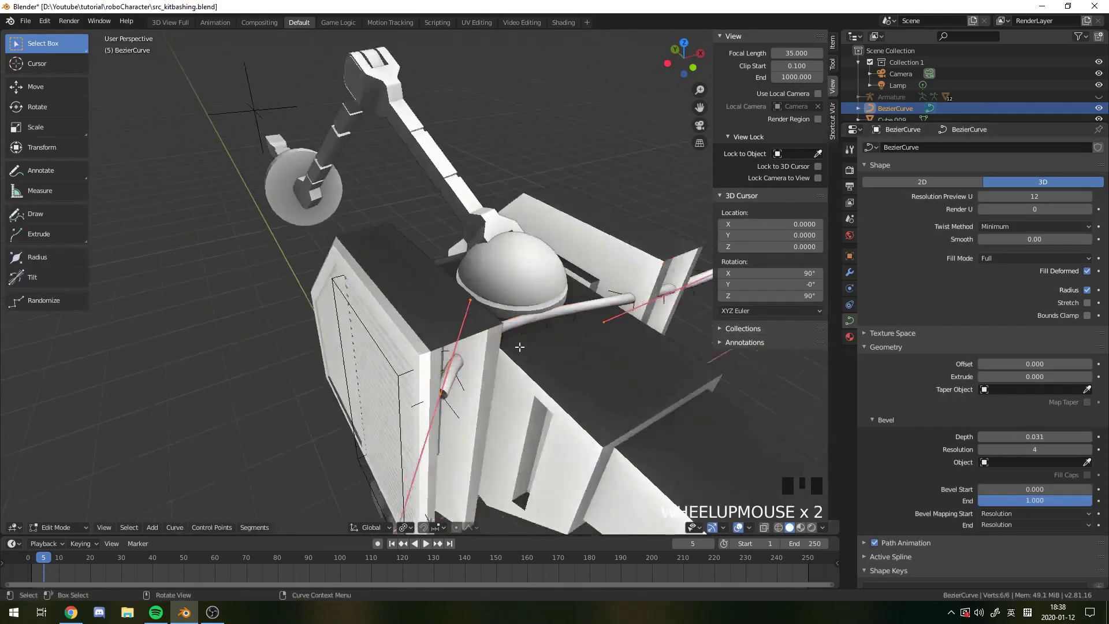
{"action": "scroll", "coordinate": [520, 347], "scroll_direction": "down", "scroll_amount": 3}
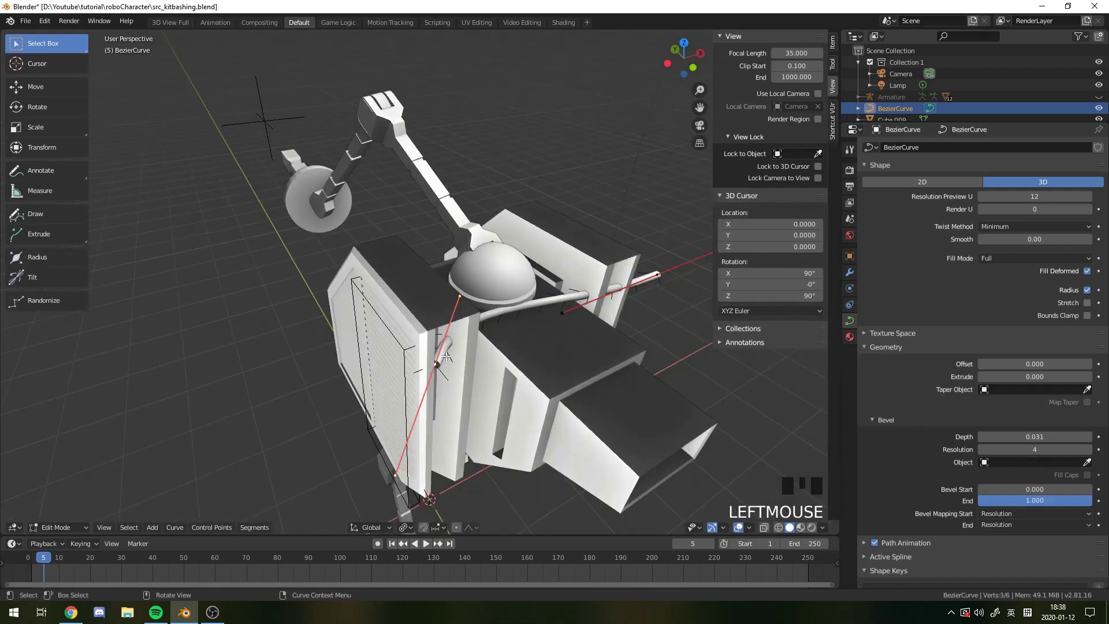
{"action": "key", "text": "r"}
{"action": "key", "text": "x"}
{"action": "right_click", "coordinate": [513, 279]}
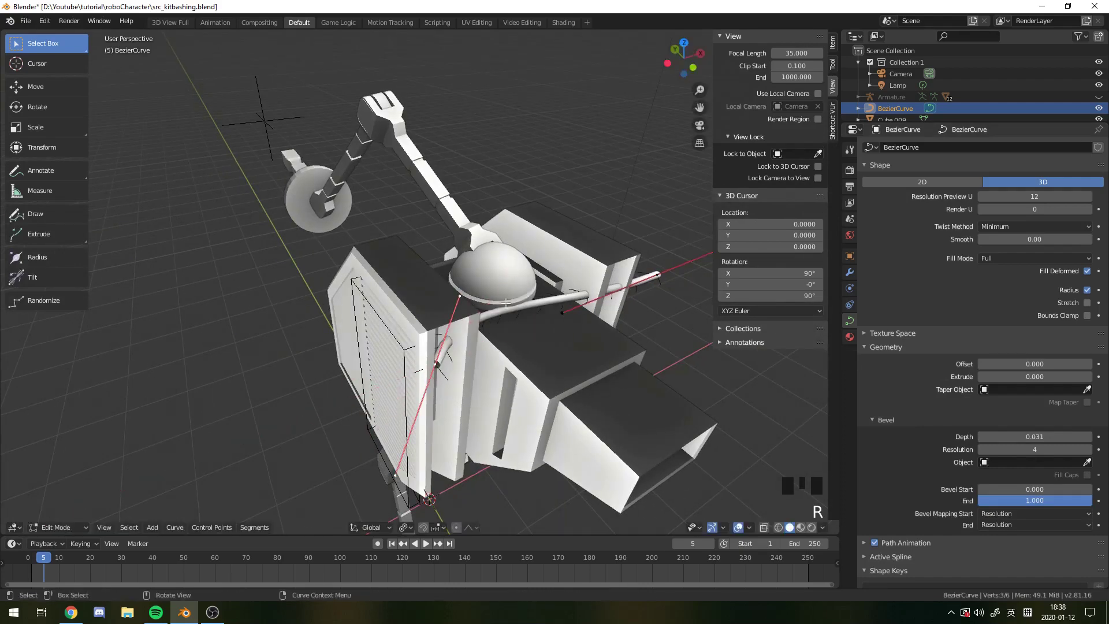
{"action": "key", "text": "s"}
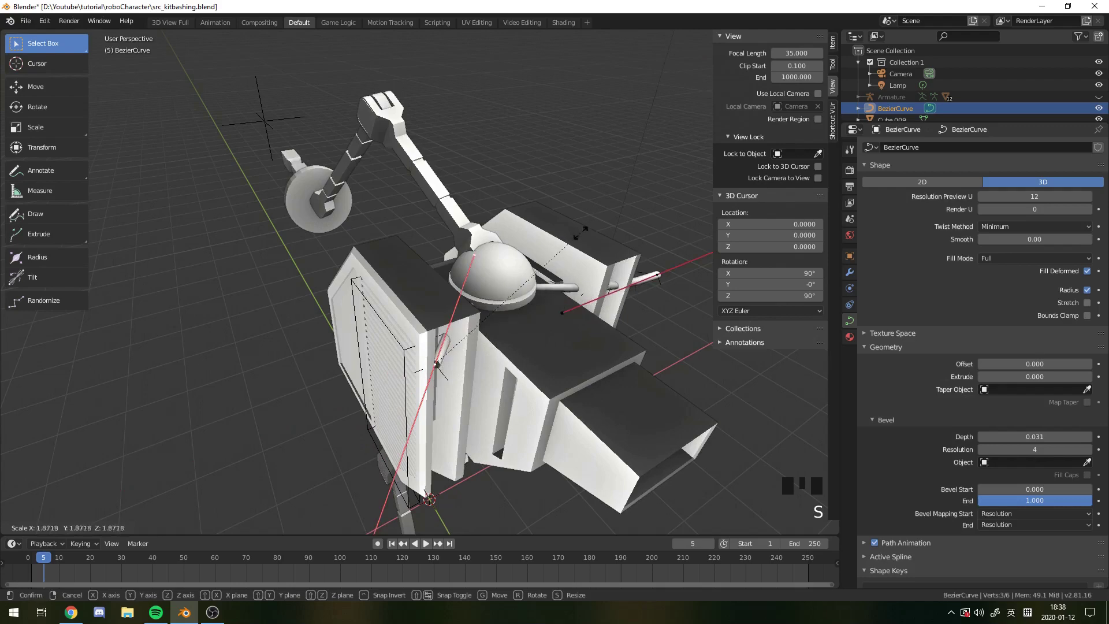
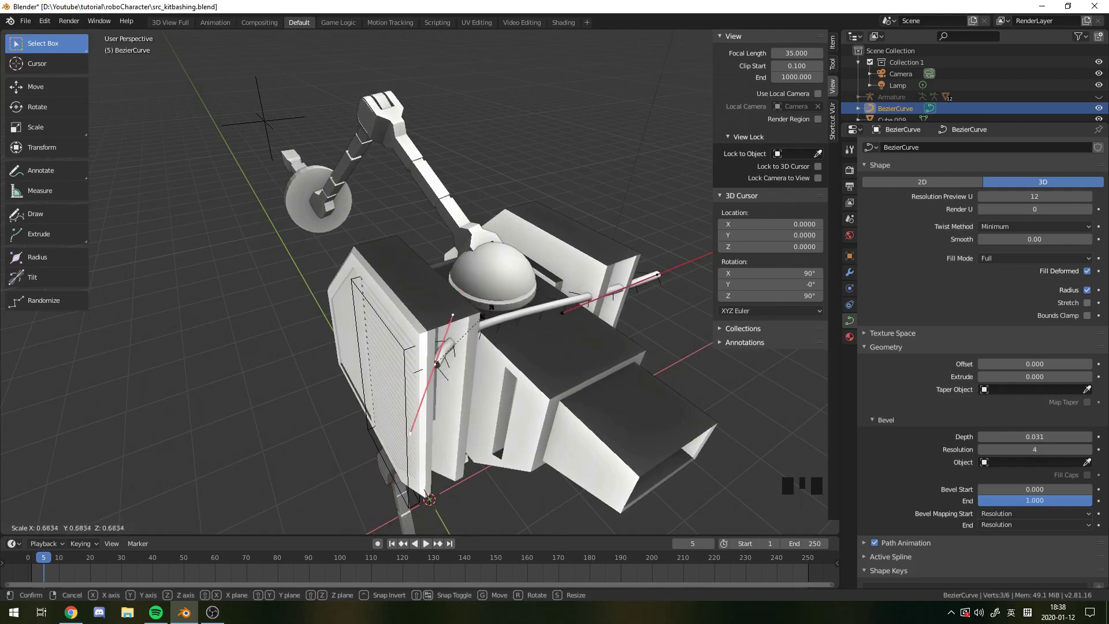
{"action": "left_click", "coordinate": [490, 306]}
Step: In top view, shift the control point beside the vented panel and rotate it about 123° so the tube bows forward
{"action": "key", "text": "r"}
{"action": "key", "text": "y"}
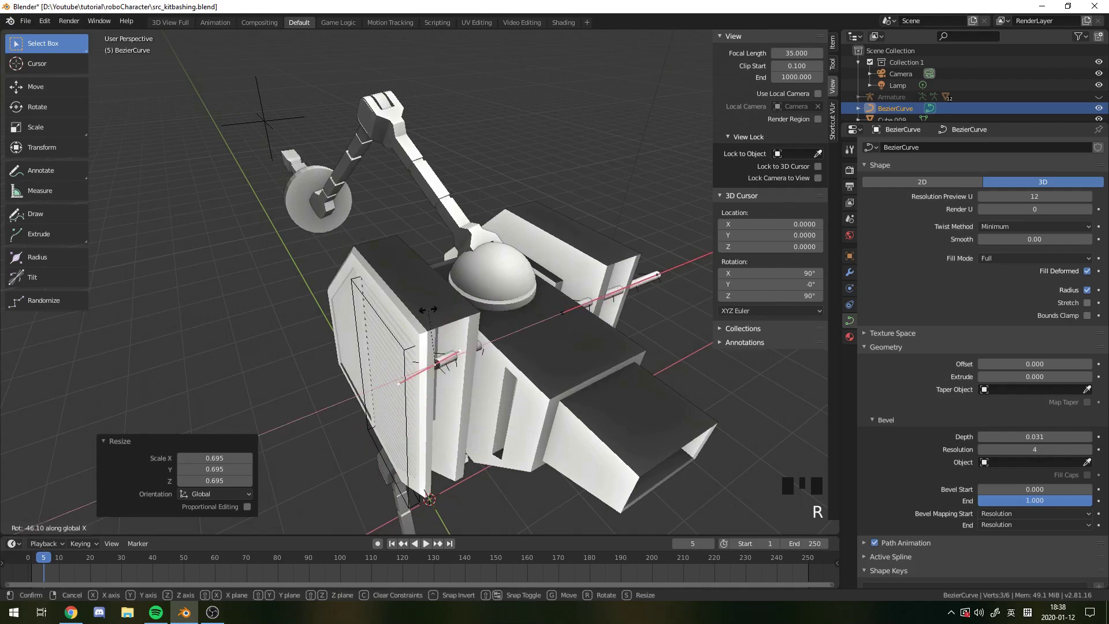
{"action": "right_click", "coordinate": [428, 310]}
{"action": "key", "text": "g"}
{"action": "left_click", "coordinate": [506, 327]}
{"action": "key", "text": "KP_7"}
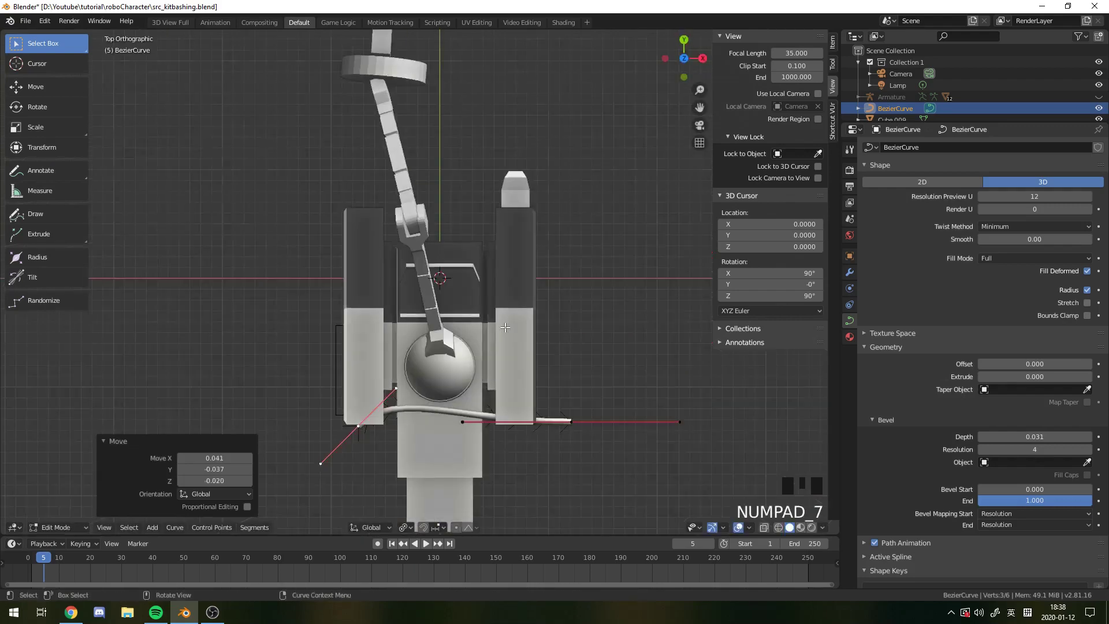
{"action": "key", "text": "g"}
{"action": "left_click", "coordinate": [455, 367]}
{"action": "key", "text": "r"}
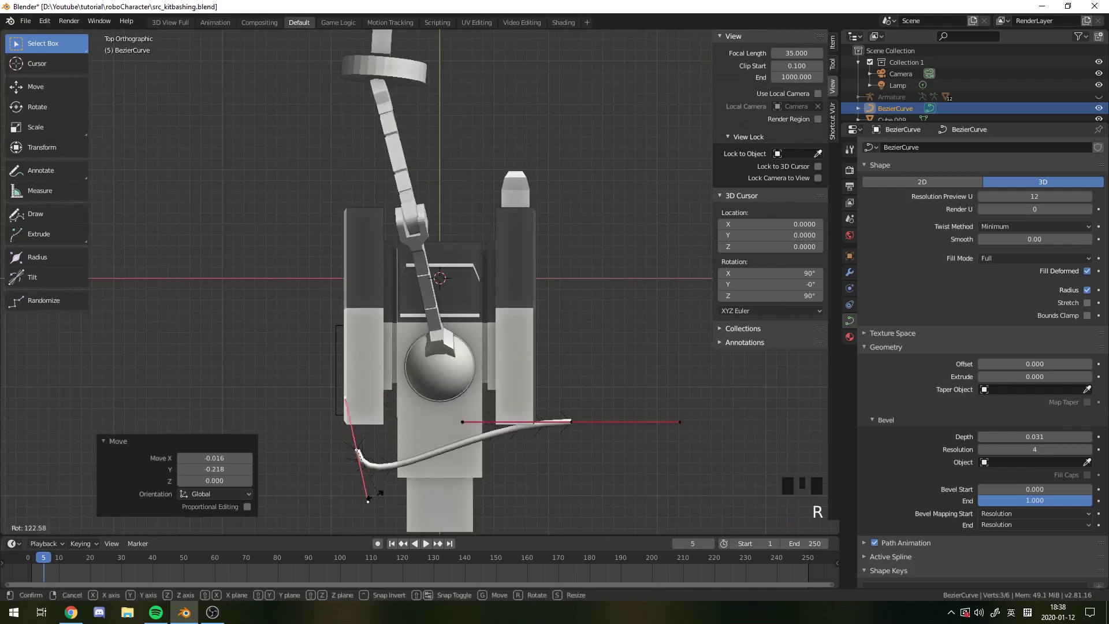
{"action": "left_click", "coordinate": [384, 489]}
{"action": "key", "text": "g"}
{"action": "left_click", "coordinate": [383, 458]}
Step: Move the same control point, partly along X, so the tube's end sits behind the vented side panel
{"action": "middle_click_drag", "start_coordinate": [384, 458], "coordinate": [458, 384]}
{"action": "key", "text": "g"}
{"action": "left_click", "coordinate": [420, 372]}
{"action": "key", "text": "g"}
{"action": "key", "text": "x"}
{"action": "left_click", "coordinate": [417, 404]}
{"action": "key", "text": "g"}
{"action": "left_click", "coordinate": [451, 439]}
Step: Subdivide the whole curve with one cut
{"action": "left_click", "coordinate": [635, 317]}
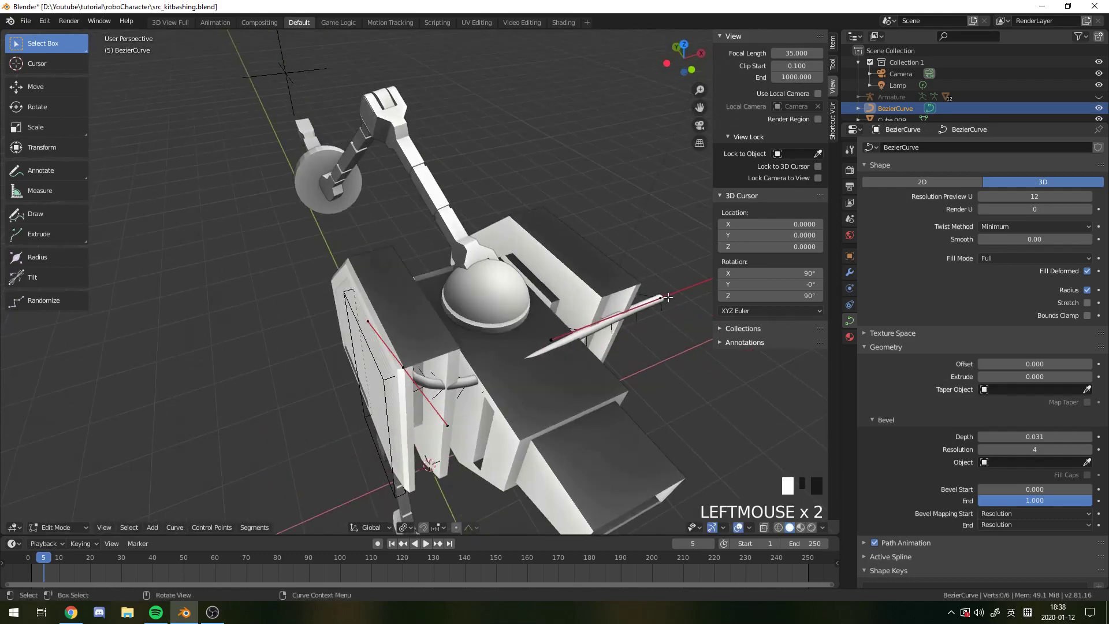
{"action": "key", "text": "g"}
{"action": "right_click", "coordinate": [567, 346]}
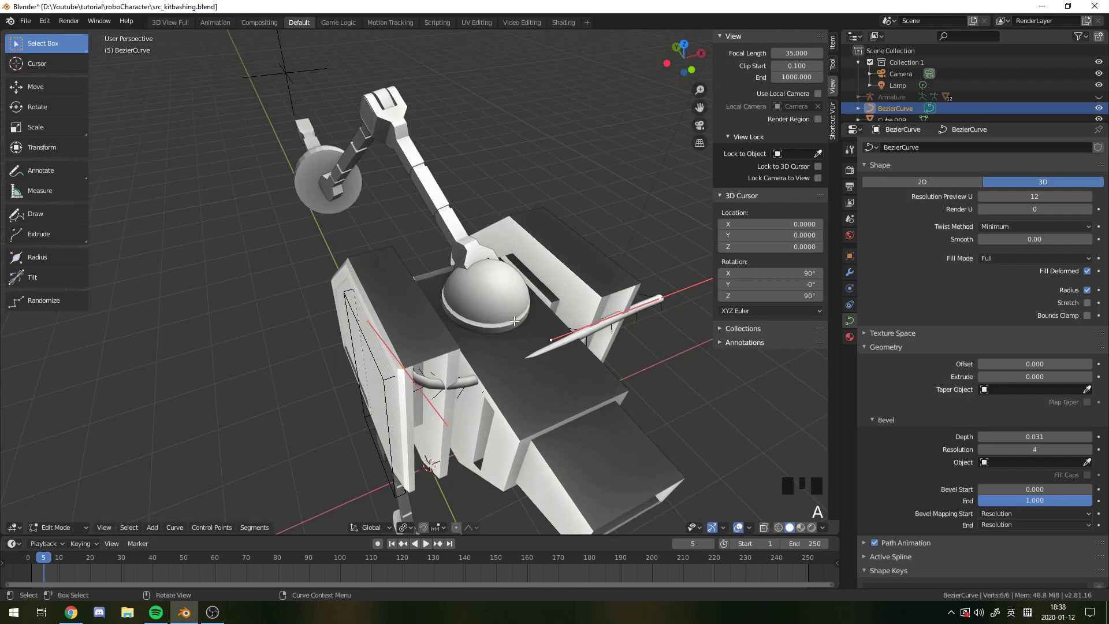
{"action": "right_click", "coordinate": [540, 327]}
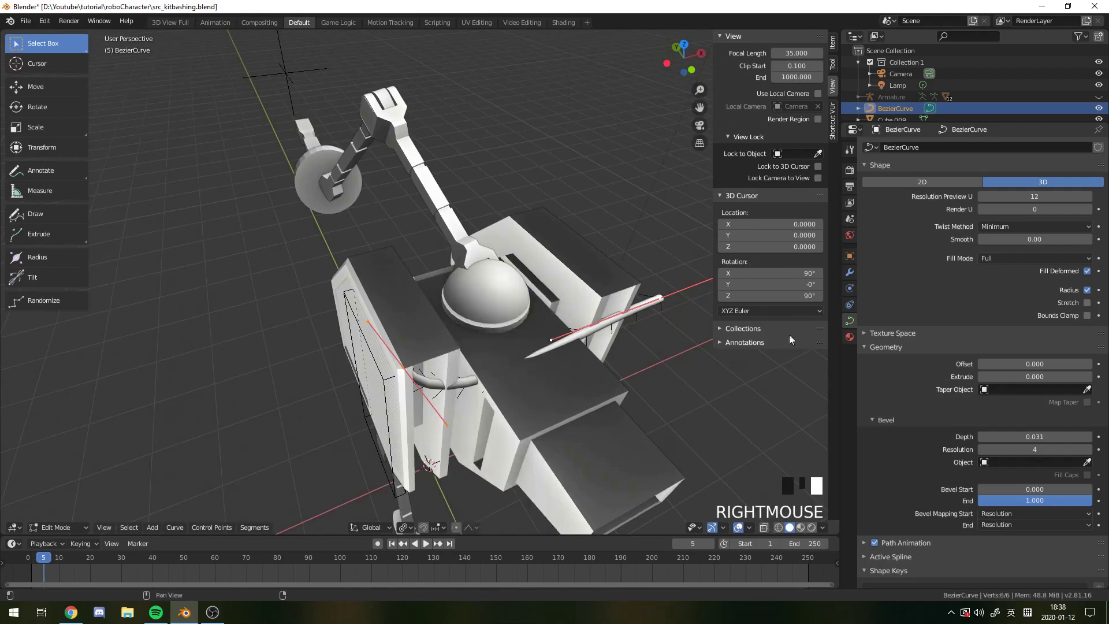
{"action": "right_click", "coordinate": [525, 293]}
{"action": "left_click", "coordinate": [523, 295]}
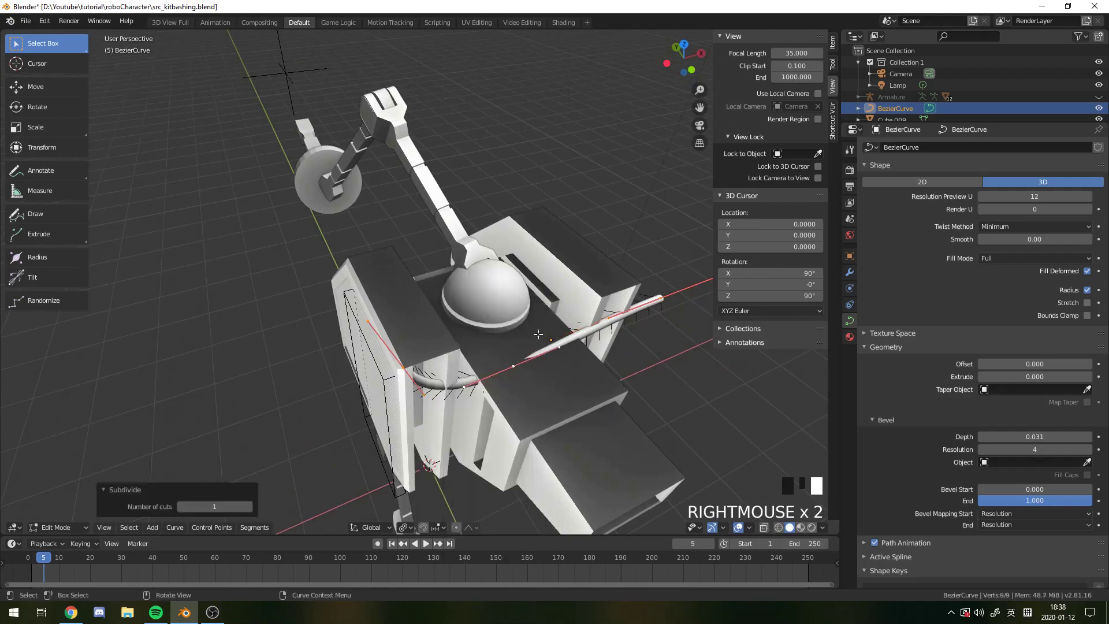
Step: Move the curve's middle control point about -0.299, -0.049, -0.190 towards the body side, then raise it 0.065 along Z
{"action": "left_click", "coordinate": [528, 362]}
{"action": "key", "text": "g"}
{"action": "key", "text": "z"}
{"action": "left_click", "coordinate": [480, 400]}
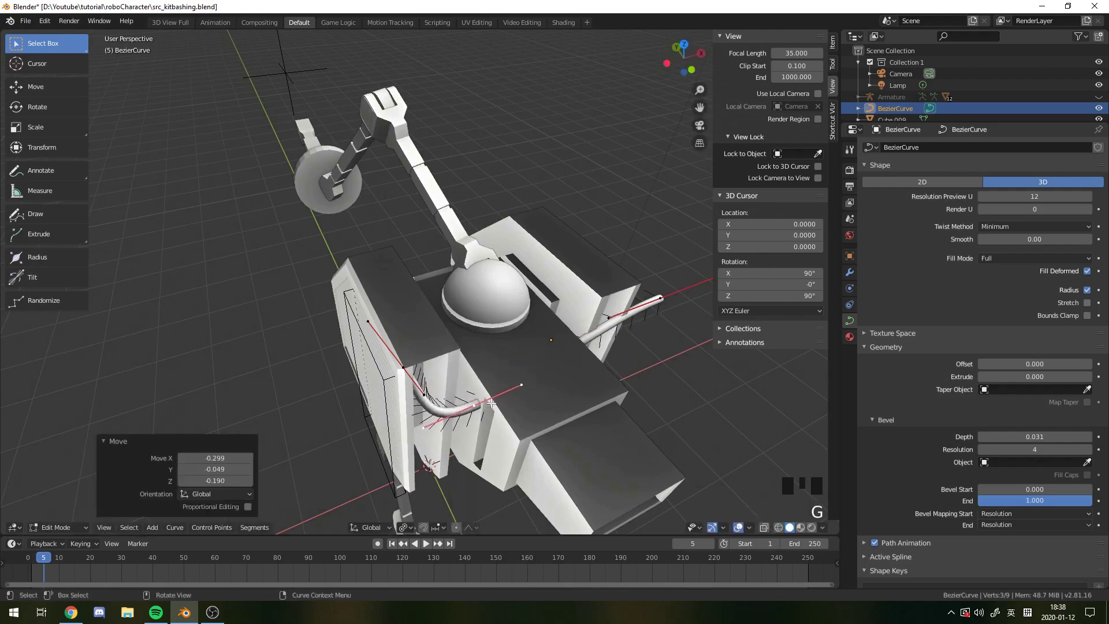
{"action": "middle_click_drag", "start_coordinate": [480, 401], "coordinate": [597, 332]}
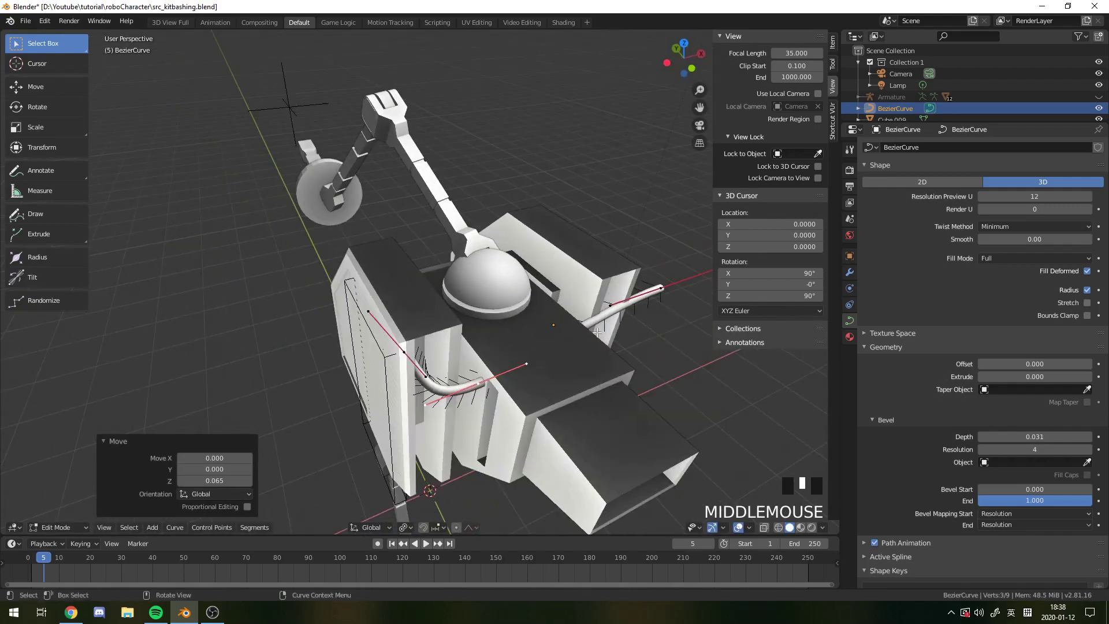
Step: Shift the control point on the body's far side 0.206 along Y and delete it from the curve
{"action": "left_click", "coordinate": [638, 298]}
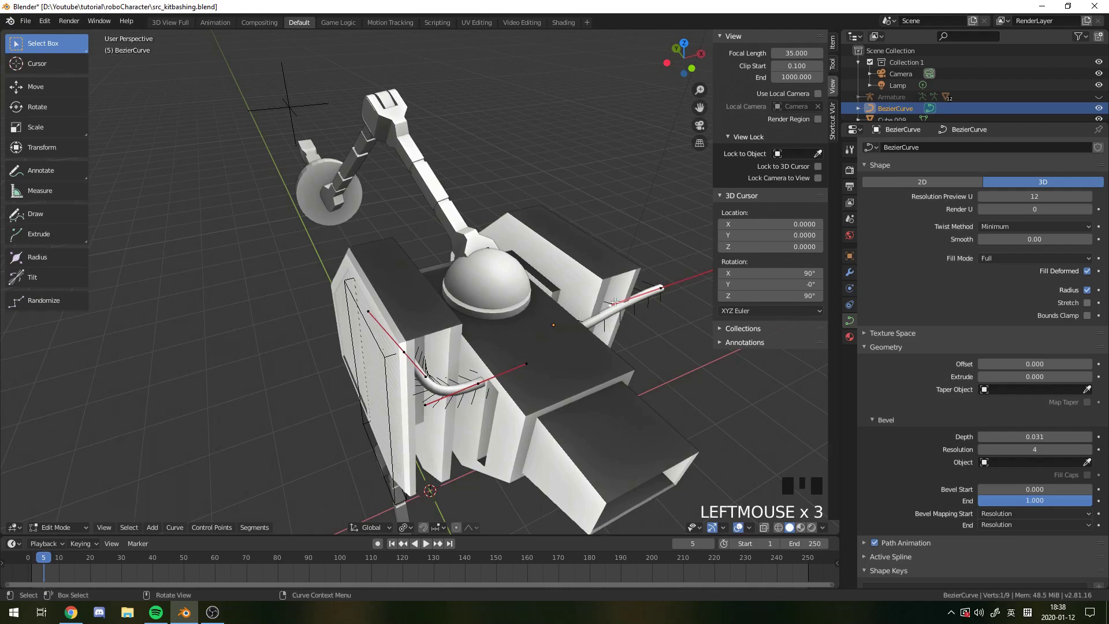
{"action": "key", "text": "g"}
{"action": "key", "text": "x"}
{"action": "left_click", "coordinate": [578, 347]}
{"action": "key", "text": "x"}
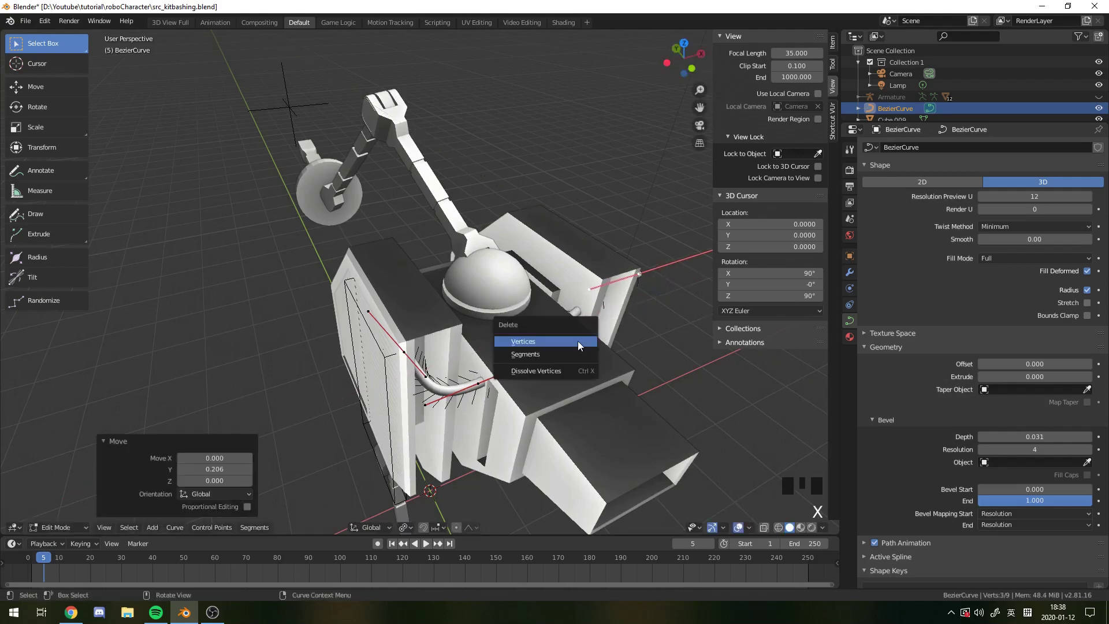
{"action": "left_click", "coordinate": [578, 344]}
Step: Move the curve's remaining inner end point along X, Z and Y so the tube ends in the recessed slot
{"action": "left_click", "coordinate": [479, 378]}
{"action": "key", "text": "g"}
{"action": "key", "text": "x"}
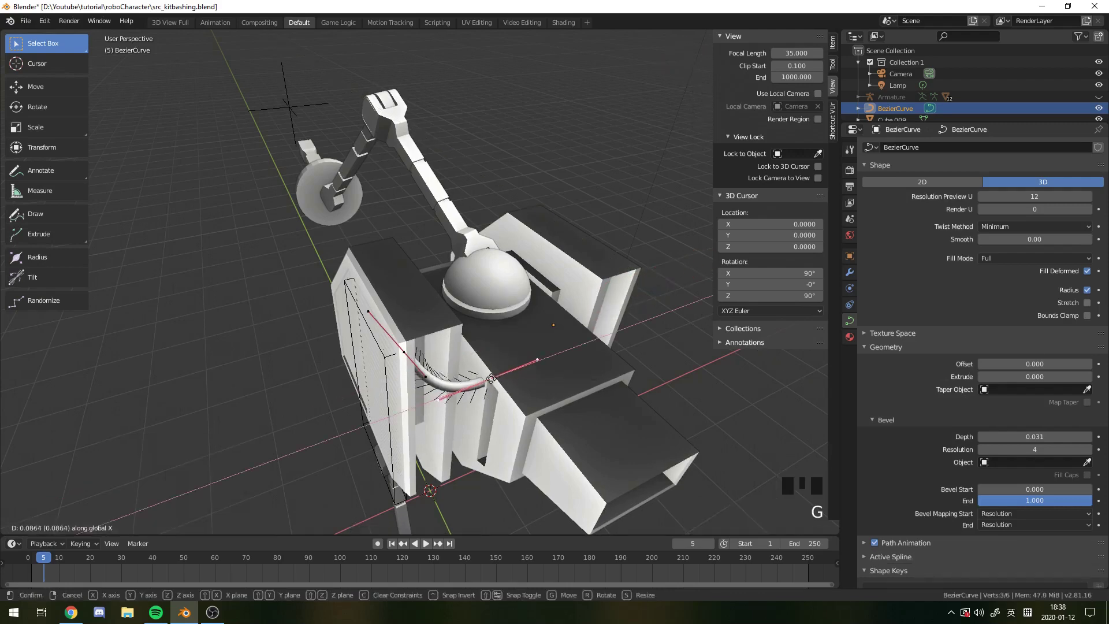
{"action": "left_click", "coordinate": [497, 371]}
{"action": "mouse_move", "coordinate": [498, 370]}
{"action": "middle_mouse_down"}
{"action": "mouse_move", "coordinate": [543, 363]}
{"action": "mouse_move", "coordinate": [518, 391]}
{"action": "mouse_move", "coordinate": [529, 354]}
{"action": "mouse_move", "coordinate": [462, 306]}
{"action": "mouse_move", "coordinate": [428, 315]}
{"action": "mouse_move", "coordinate": [466, 307]}
{"action": "mouse_move", "coordinate": [383, 299]}
{"action": "mouse_move", "coordinate": [485, 263]}
{"action": "middle_mouse_up"}
{"action": "key", "text": "g"}
{"action": "key", "text": "z"}
{"action": "left_click", "coordinate": [544, 358]}
{"action": "key", "text": "g"}
{"action": "key", "text": "y"}
{"action": "left_click", "coordinate": [508, 384]}
Step: Fine-tune the curve point's position so the tube runs from the side panel to the slot, finishing in Object Mode
{"action": "key", "text": "Tab"}
{"action": "key", "text": "Tab"}
{"action": "key", "text": "g"}
{"action": "left_click", "coordinate": [444, 313]}
{"action": "key", "text": "Tab"}
{"action": "key", "text": "Tab"}
{"action": "scroll", "coordinate": [383, 299], "scroll_direction": "up", "scroll_amount": 4}
{"action": "scroll", "coordinate": [486, 263], "scroll_direction": "down", "scroll_amount": 3}
{"action": "key", "text": "Tab"}
{"action": "scroll", "coordinate": [520, 248], "scroll_direction": "up", "scroll_amount": 1}
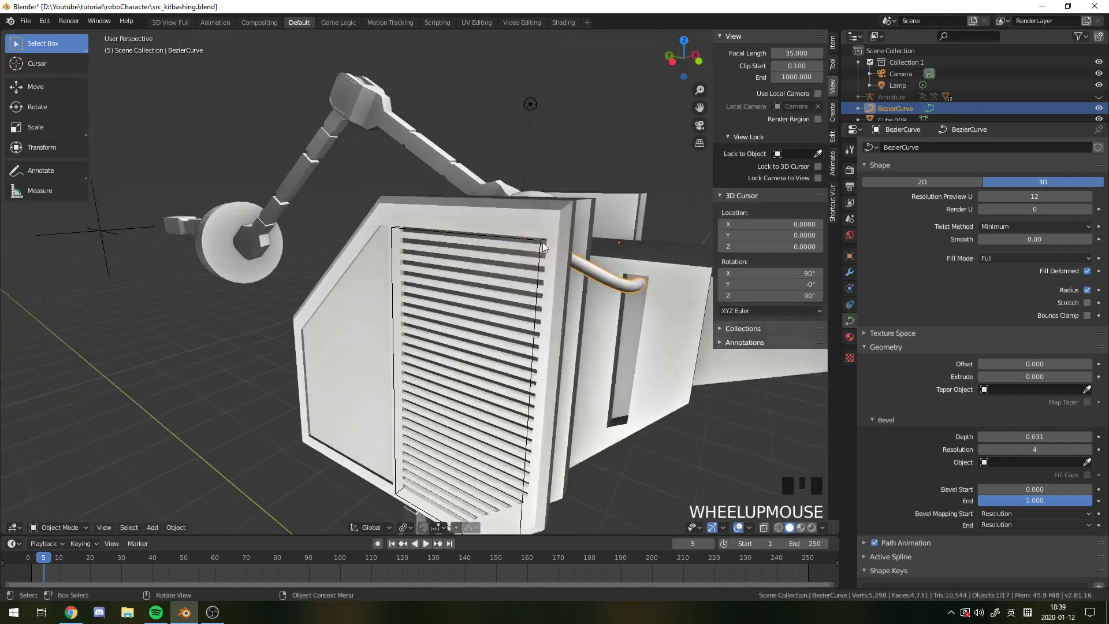
{"action": "middle_click_drag", "start_coordinate": [600, 225], "coordinate": [518, 251]}
{"action": "key", "text": "Tab"}
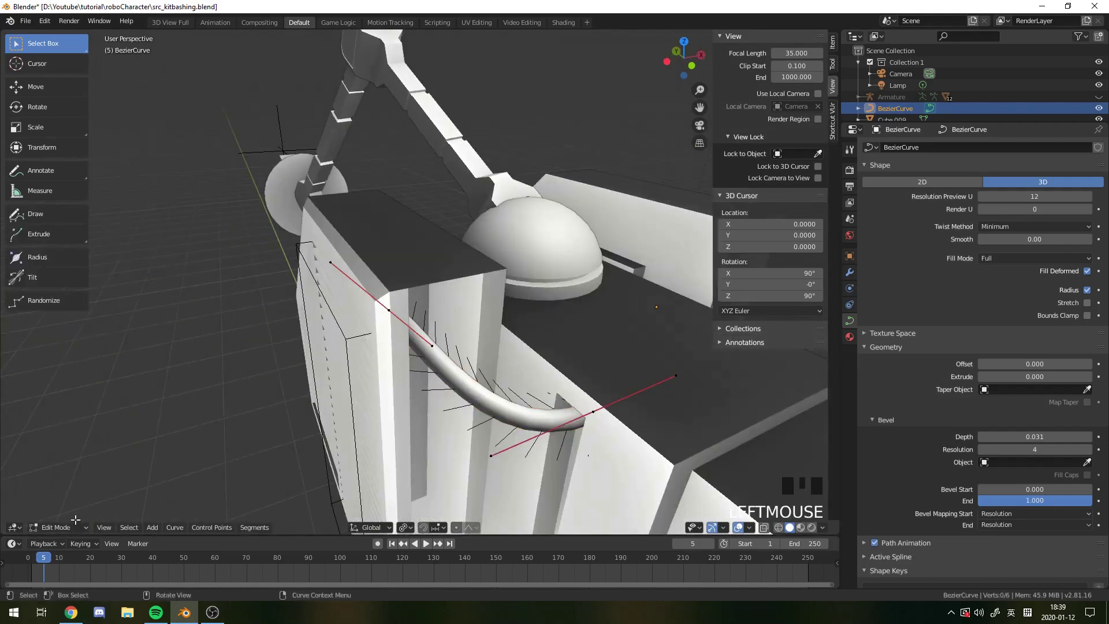
{"action": "key", "text": "Tab"}
Step: Bevel the top front edge of the side panel mesh about 0.11 wide and return to Object Mode
{"action": "left_click", "coordinate": [450, 280]}
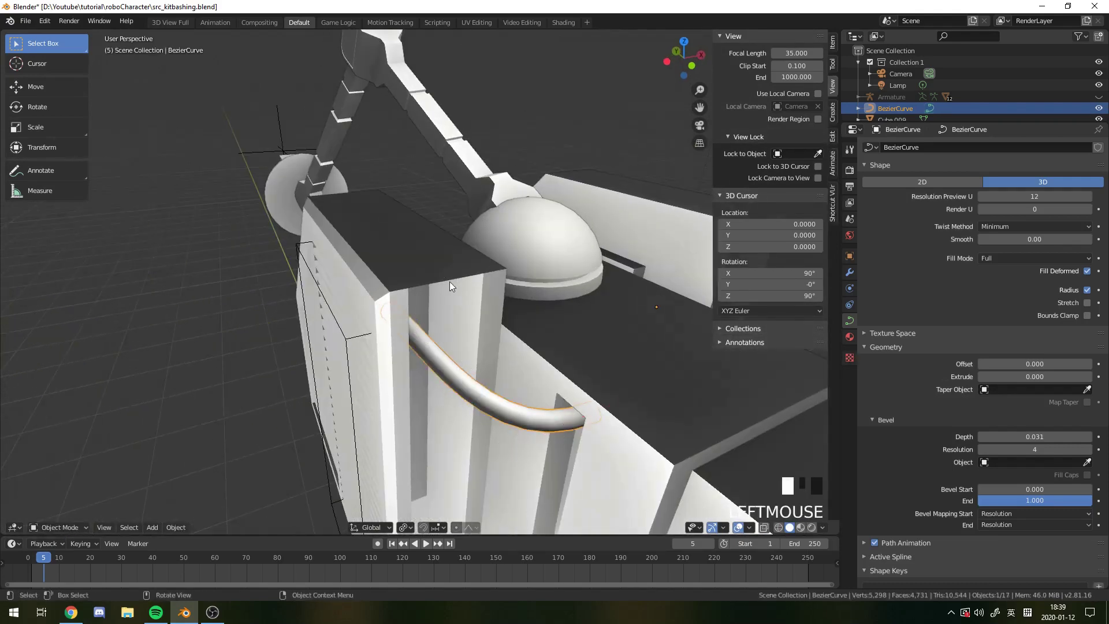
{"action": "key", "text": "Tab"}
{"action": "left_click", "coordinate": [448, 283]}
{"action": "left_click", "coordinate": [448, 283]}
{"action": "left_click", "coordinate": [111, 528]}
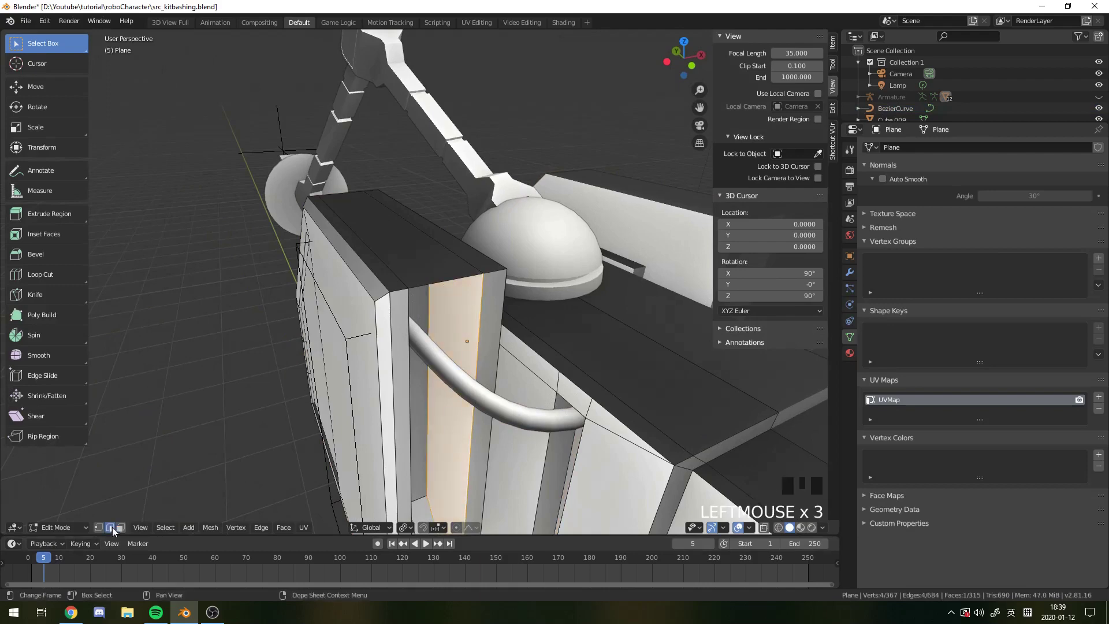
{"action": "left_click", "coordinate": [456, 275]}
{"action": "key", "text": "ctrl+b"}
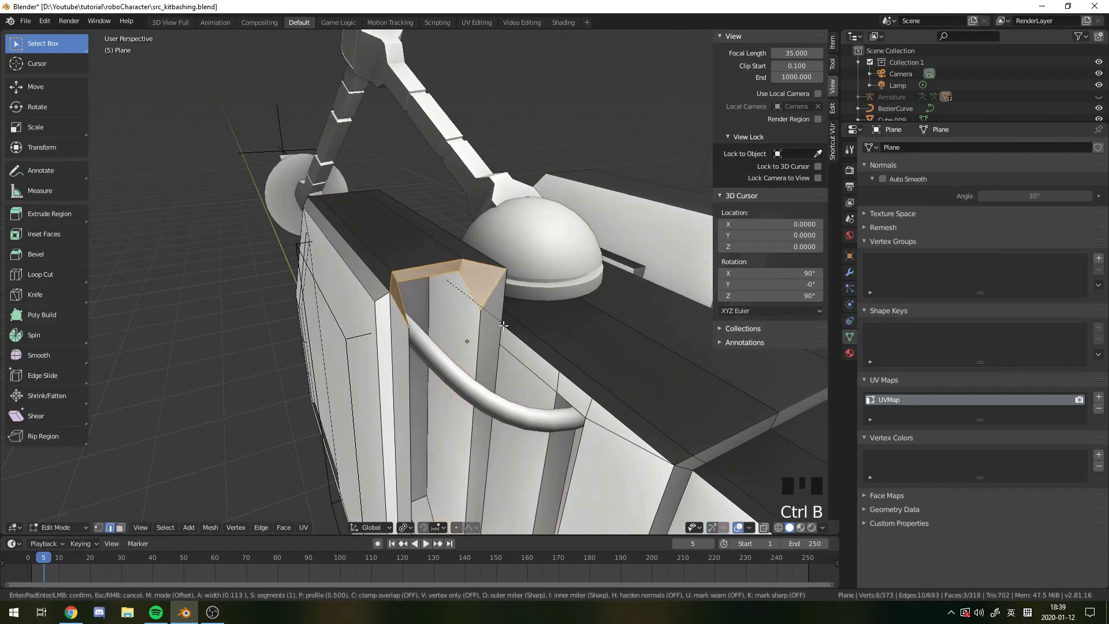
{"action": "left_click", "coordinate": [504, 331]}
{"action": "key", "text": "Tab"}
Step: Move the tube's upper end point along X and nudge it to fit the beveled side panel, finishing in Object Mode
{"action": "middle_click_drag", "start_coordinate": [504, 331], "coordinate": [439, 310]}
{"action": "left_click", "coordinate": [462, 297]}
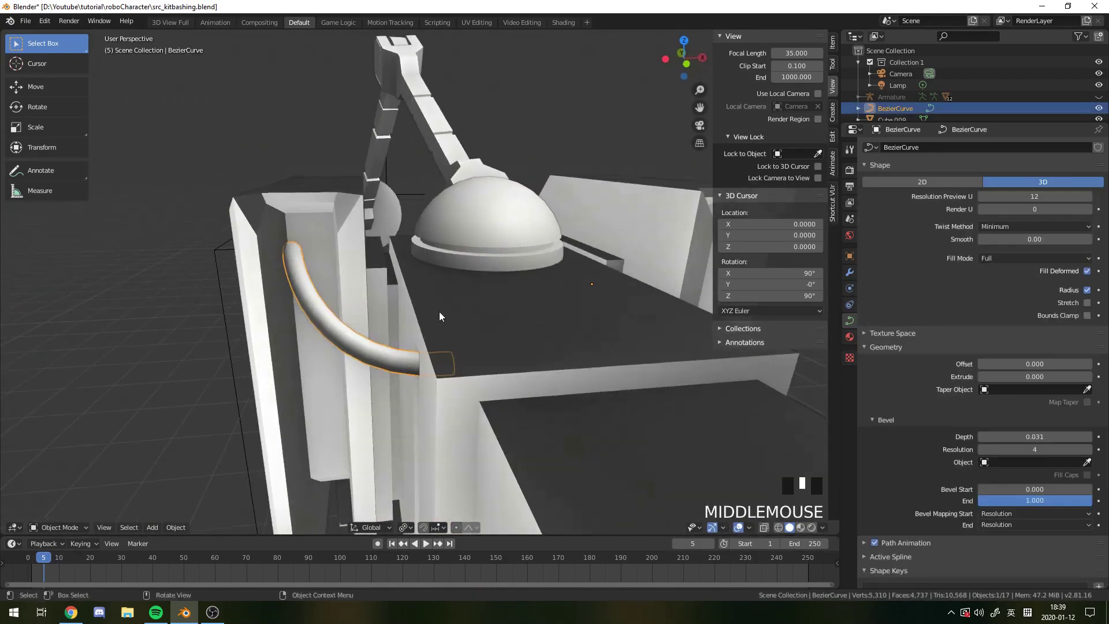
{"action": "key", "text": "Tab"}
{"action": "middle_click_drag", "start_coordinate": [275, 265], "coordinate": [314, 269]}
{"action": "key", "text": "g"}
{"action": "key", "text": "x"}
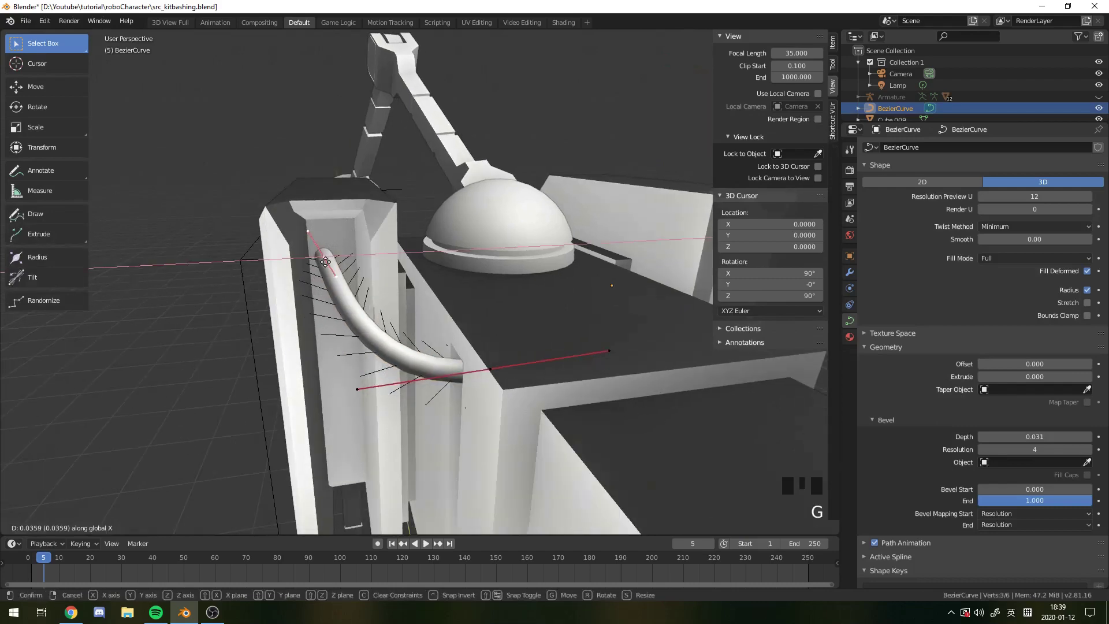
{"action": "left_click", "coordinate": [361, 301]}
{"action": "key", "text": "g"}
{"action": "left_click", "coordinate": [364, 306]}
{"action": "middle_click_drag", "start_coordinate": [365, 306], "coordinate": [552, 317]}
{"action": "key", "text": "Tab"}
{"action": "scroll", "coordinate": [505, 277], "scroll_direction": "down", "scroll_amount": 3}
{"action": "scroll", "coordinate": [553, 320], "scroll_direction": "up", "scroll_amount": 3}
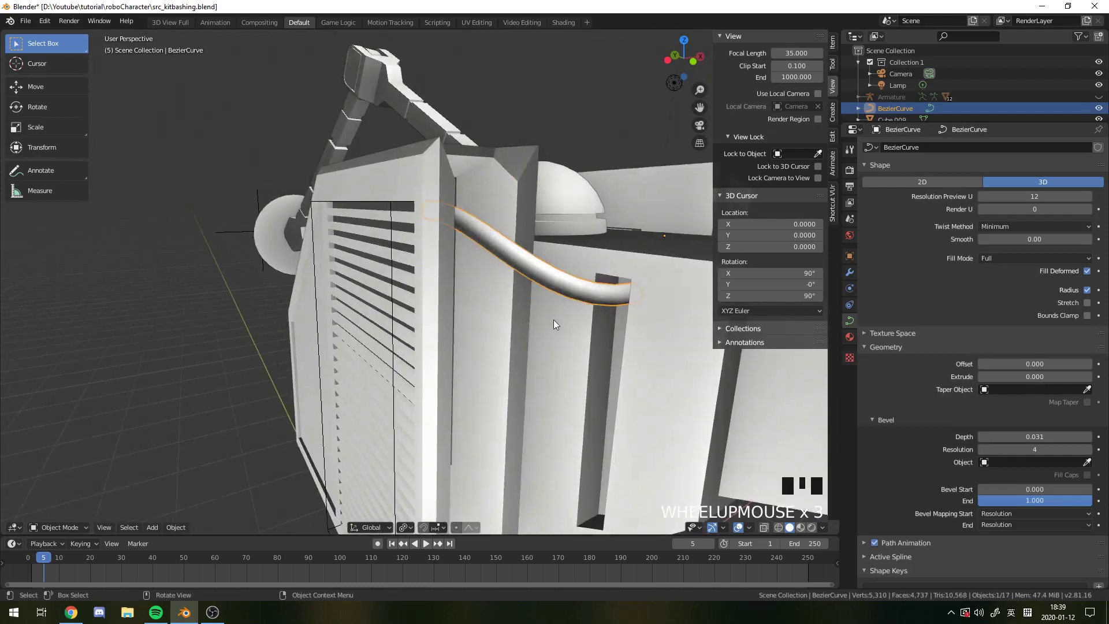
Step: Duplicate the tube directly below the original and lower the copy a further 0.029 along Z
{"action": "key", "text": "shift+d"}
{"action": "left_click", "coordinate": [551, 341]}
{"action": "key", "text": "g"}
{"action": "left_click", "coordinate": [550, 349]}
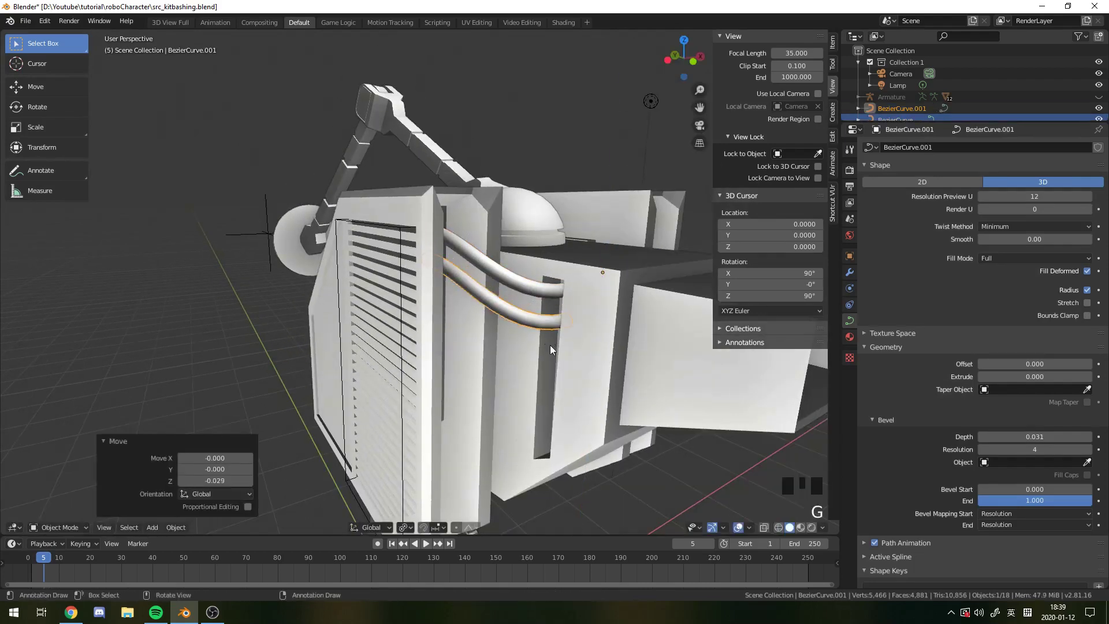
{"action": "key", "text": "shift+r"}
{"action": "key", "text": "ctrl+z"}
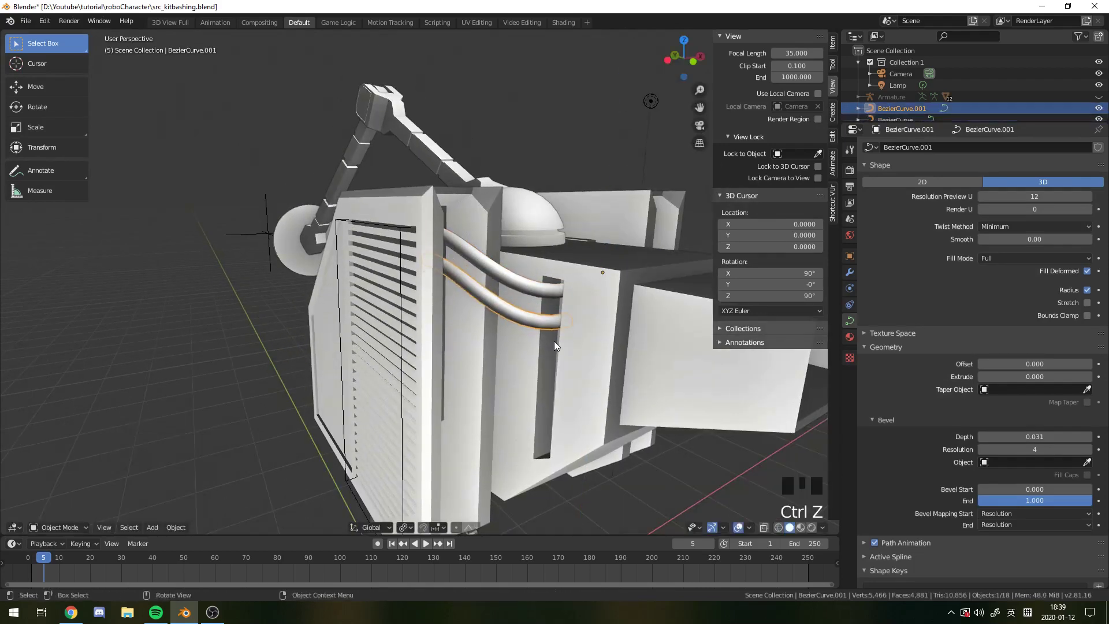
Step: Duplicate the lower tube about 0.126 down along Z and repeat the duplication three times to fill the slot
{"action": "key", "text": "shift+d"}
{"action": "key", "text": "z"}
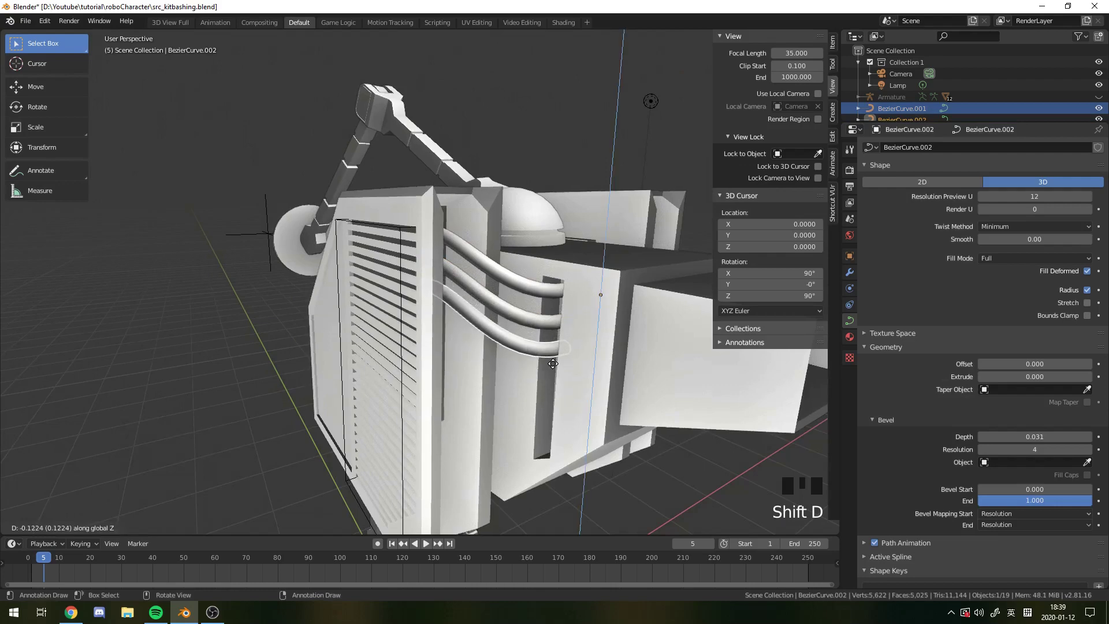
{"action": "left_click", "coordinate": [553, 364]}
{"action": "key", "text": "shift+r"}
{"action": "middle_click_drag", "start_coordinate": [535, 371], "coordinate": [536, 327]}
{"action": "key", "text": "shift+r"}
{"action": "key", "text": "shift+r"}
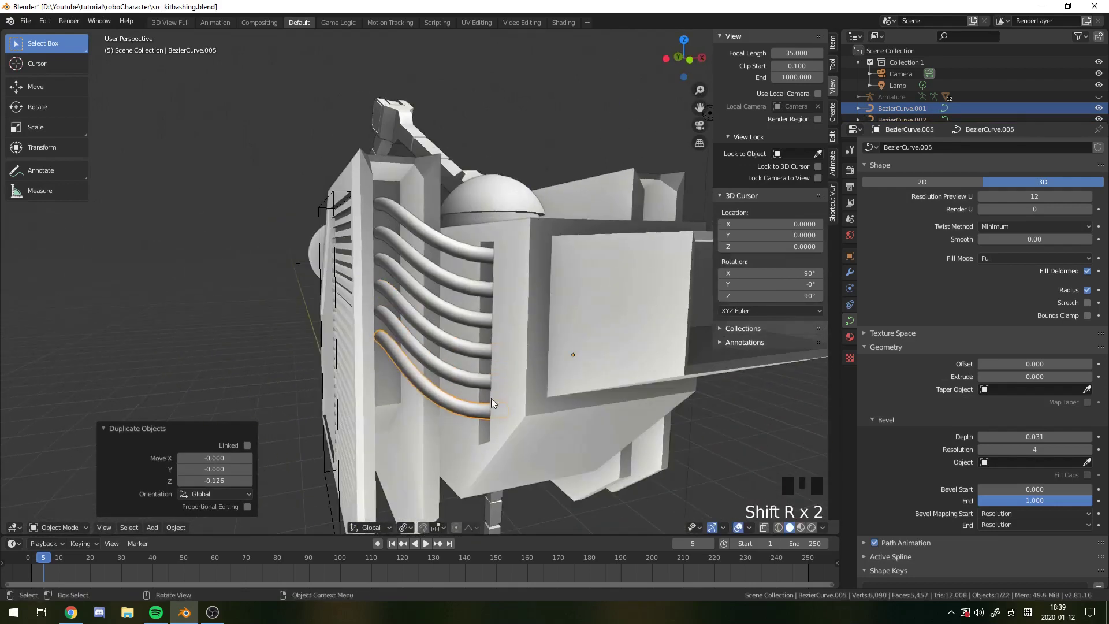
Step: Select all six tubes along the side slot and join them into a single curve object
{"action": "middle_click_drag", "start_coordinate": [491, 398], "coordinate": [514, 363]}
{"action": "key", "text": "Tab"}
{"action": "key", "text": "Tab"}
{"action": "scroll", "coordinate": [449, 344], "scroll_direction": "down", "scroll_amount": 5}
{"action": "scroll", "coordinate": [598, 313], "scroll_direction": "up", "scroll_amount": 3}
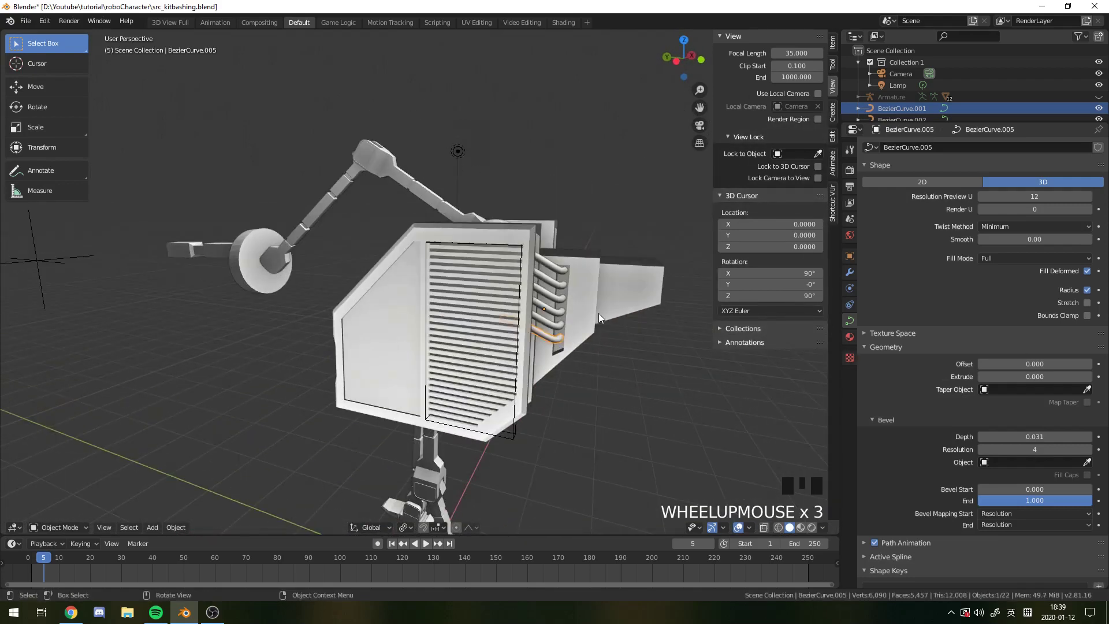
{"action": "key", "text": "Tab"}
{"action": "middle_click_drag", "start_coordinate": [599, 313], "coordinate": [531, 300]}
{"action": "key", "text": "Tab"}
{"action": "left_click", "coordinate": [528, 297], "text": "shift"}
{"action": "left_click", "coordinate": [529, 314], "text": "shift"}
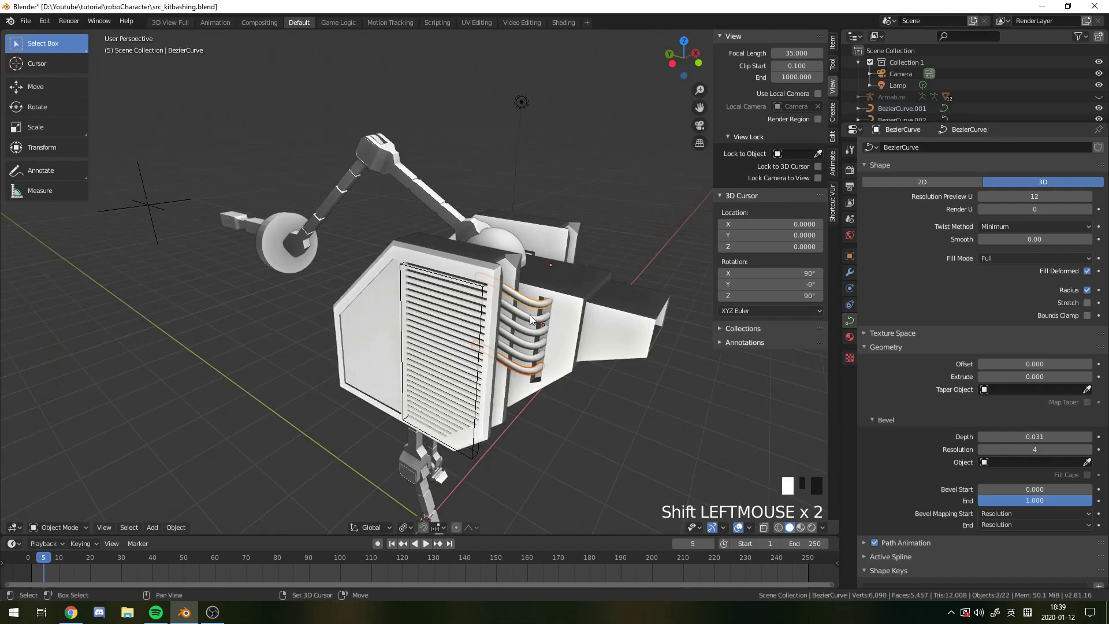
{"action": "left_click", "coordinate": [532, 329], "text": "shift"}
{"action": "left_click", "coordinate": [530, 344], "text": "shift"}
{"action": "left_click", "coordinate": [530, 362], "text": "shift"}
{"action": "middle_click_drag", "start_coordinate": [529, 364], "coordinate": [518, 348]}
{"action": "key", "text": "ctrl+n"}
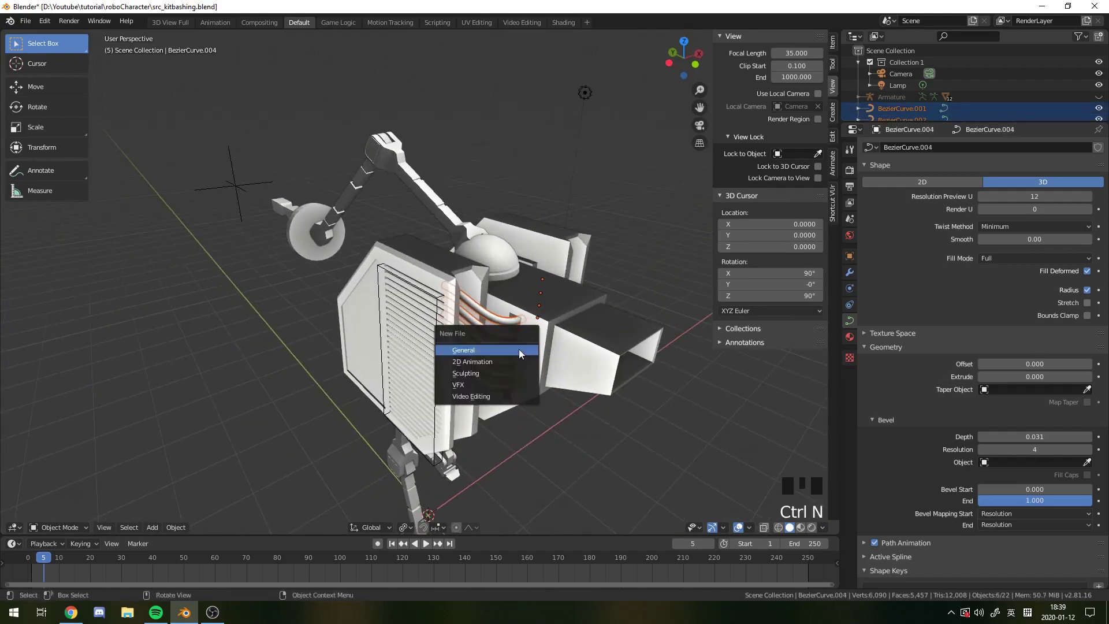
{"action": "key", "text": "ctrl+j"}
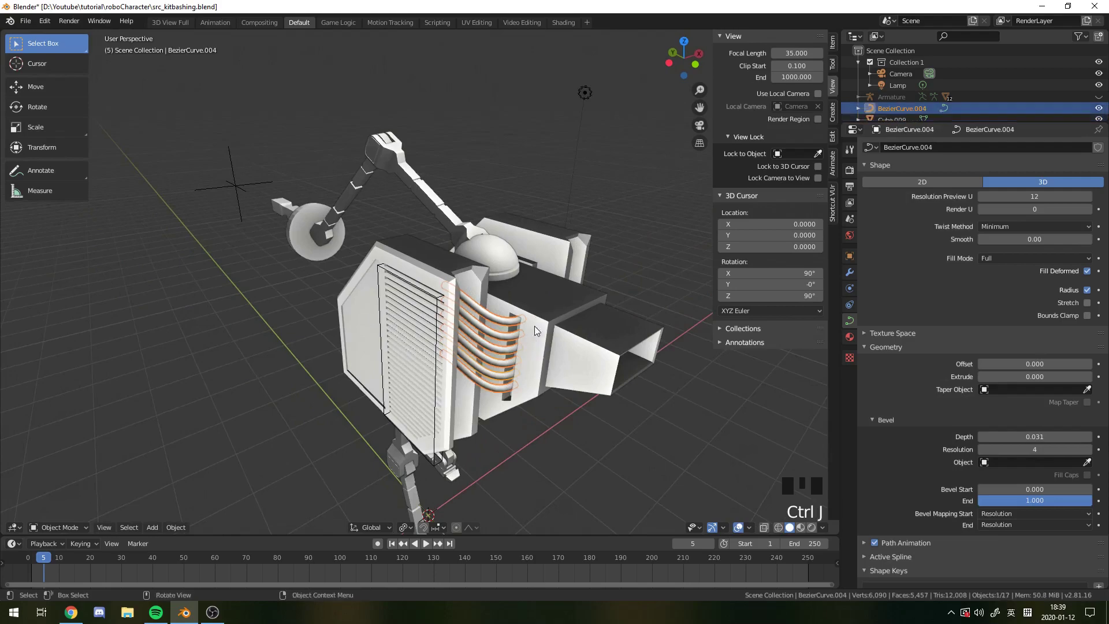
Step: Lower the joined tubes' end points at the side panel along Z and scale those points along Z
{"action": "middle_click_drag", "start_coordinate": [535, 326], "coordinate": [497, 370]}
{"action": "key", "text": "Tab"}
{"action": "key", "text": "Tab"}
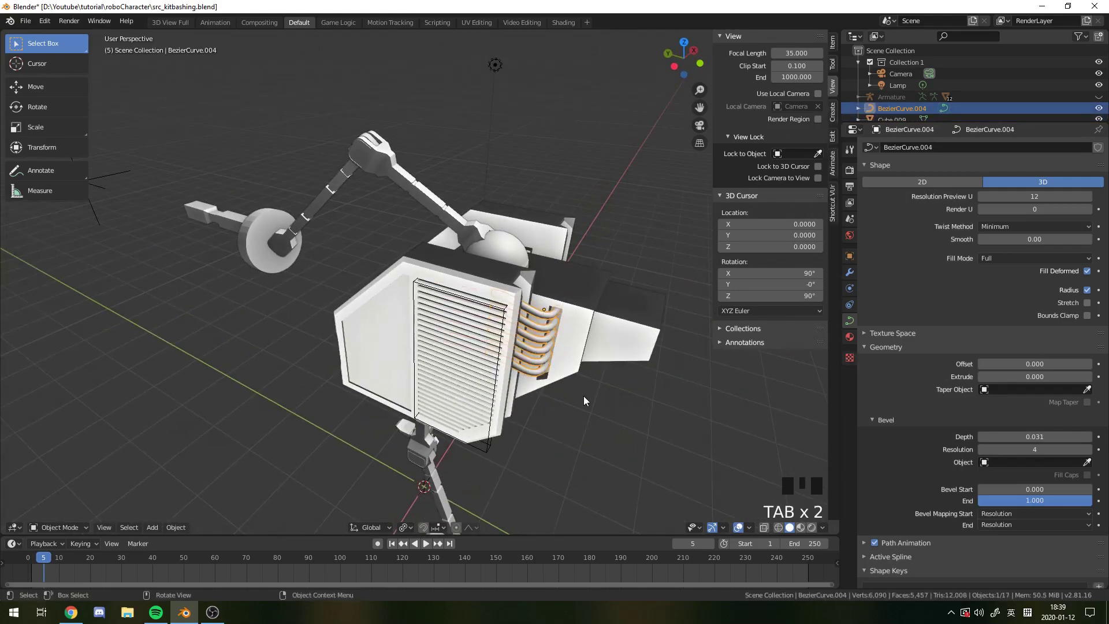
{"action": "middle_click_drag", "start_coordinate": [584, 396], "coordinate": [494, 255]}
{"action": "key", "text": "Tab"}
{"action": "key", "text": "g"}
{"action": "key", "text": "z"}
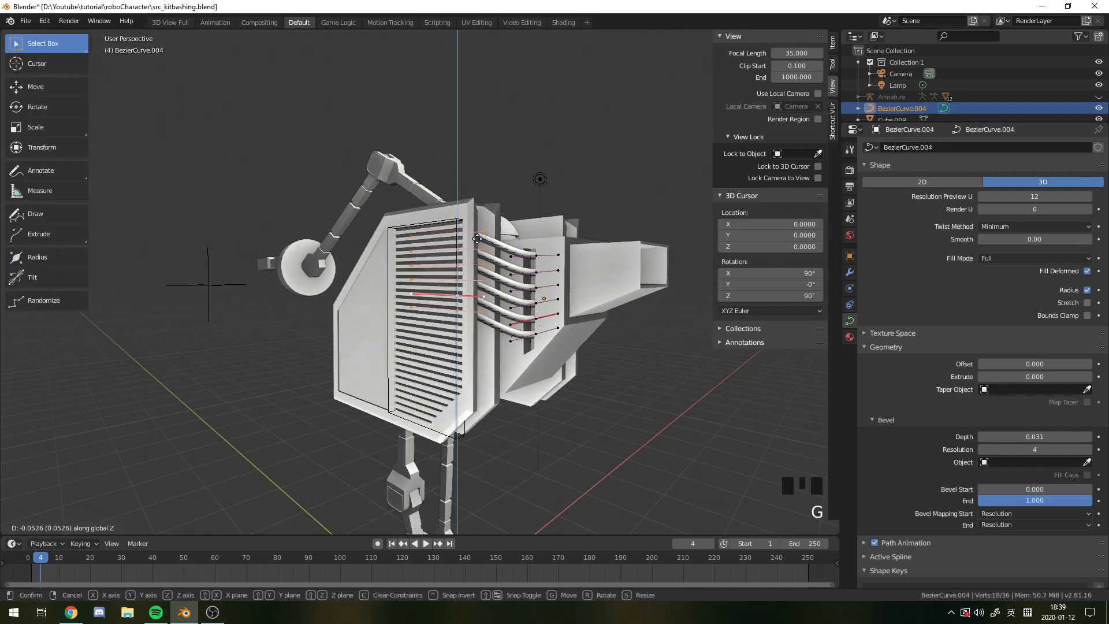
{"action": "left_click", "coordinate": [492, 242]}
{"action": "key", "text": "s"}
{"action": "key", "text": "z"}
{"action": "left_click", "coordinate": [525, 261]}
Step: Lower the tubes' end points at the side panel by a further 0.033 along Z
{"action": "middle_click_drag", "start_coordinate": [525, 263], "coordinate": [423, 289]}
{"action": "key", "text": "g"}
{"action": "key", "text": "z"}
{"action": "left_click", "coordinate": [474, 278]}
{"action": "key", "text": "s"}
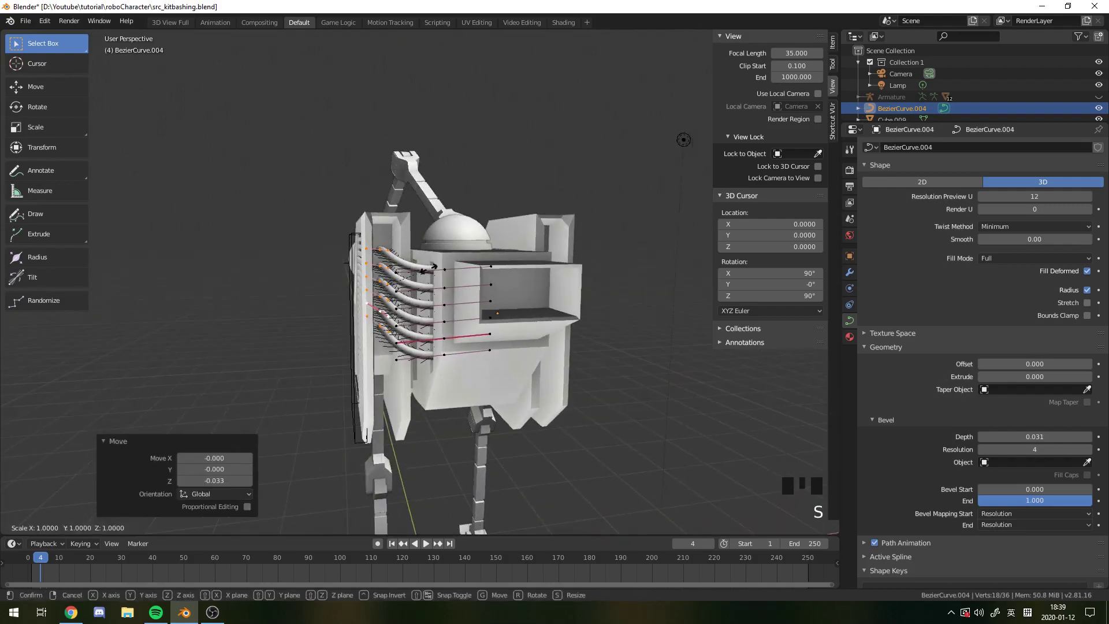
{"action": "right_click", "coordinate": [478, 220]}
{"action": "left_click", "coordinate": [408, 529]}
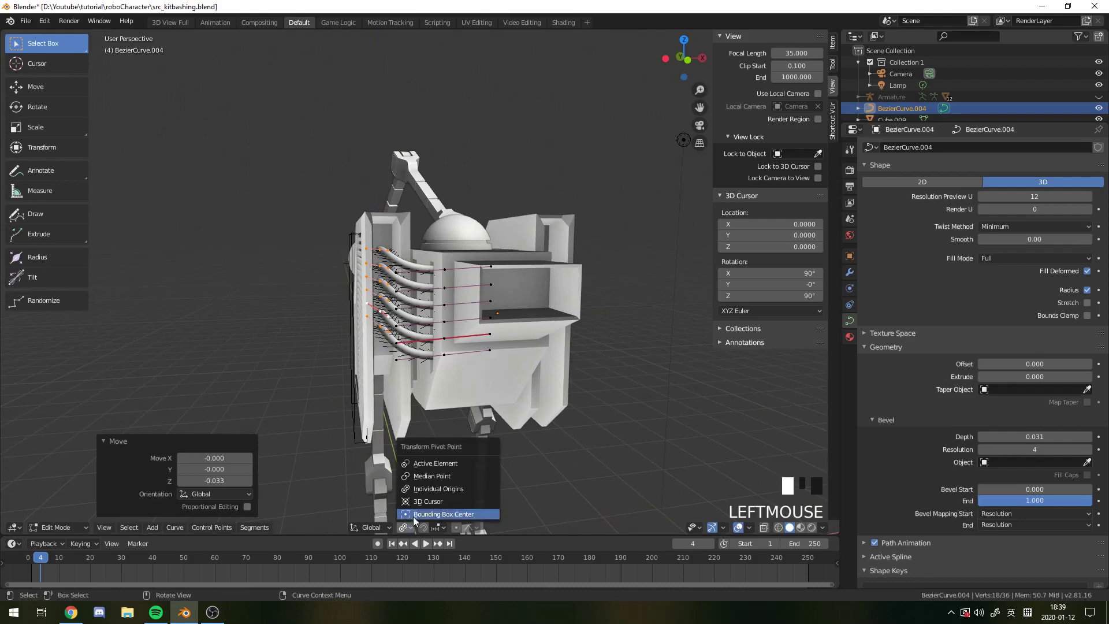
Step: Scale the tubes' end points at the side panel along Z by about 1.059 to spread them vertically
{"action": "scroll", "coordinate": [331, 289], "scroll_direction": "up", "scroll_amount": 3}
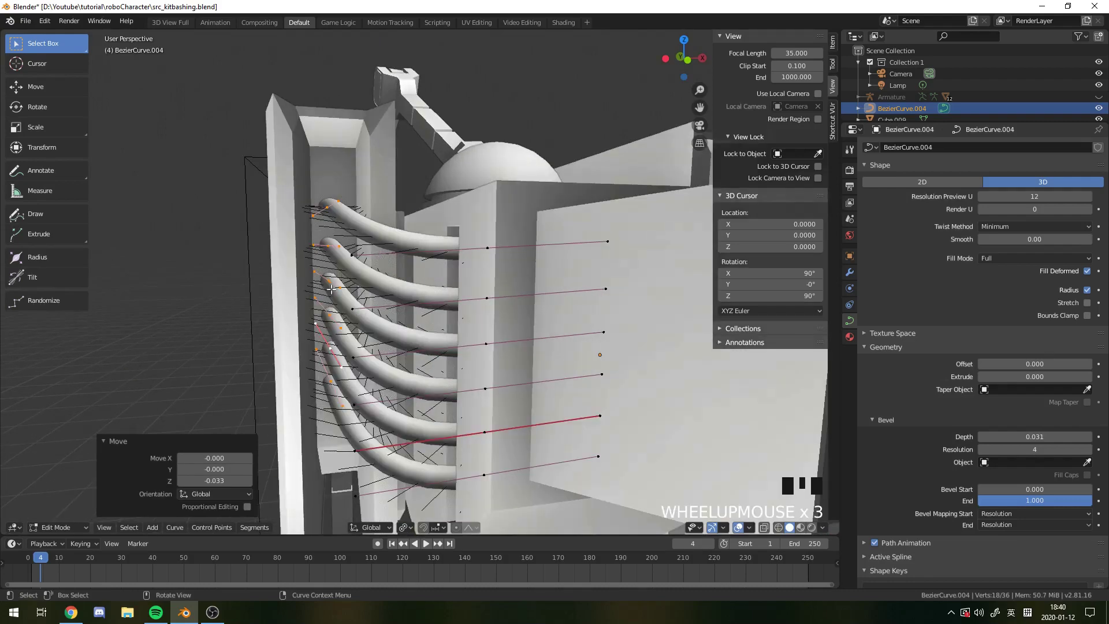
{"action": "scroll", "coordinate": [311, 305], "scroll_direction": "down", "scroll_amount": 2}
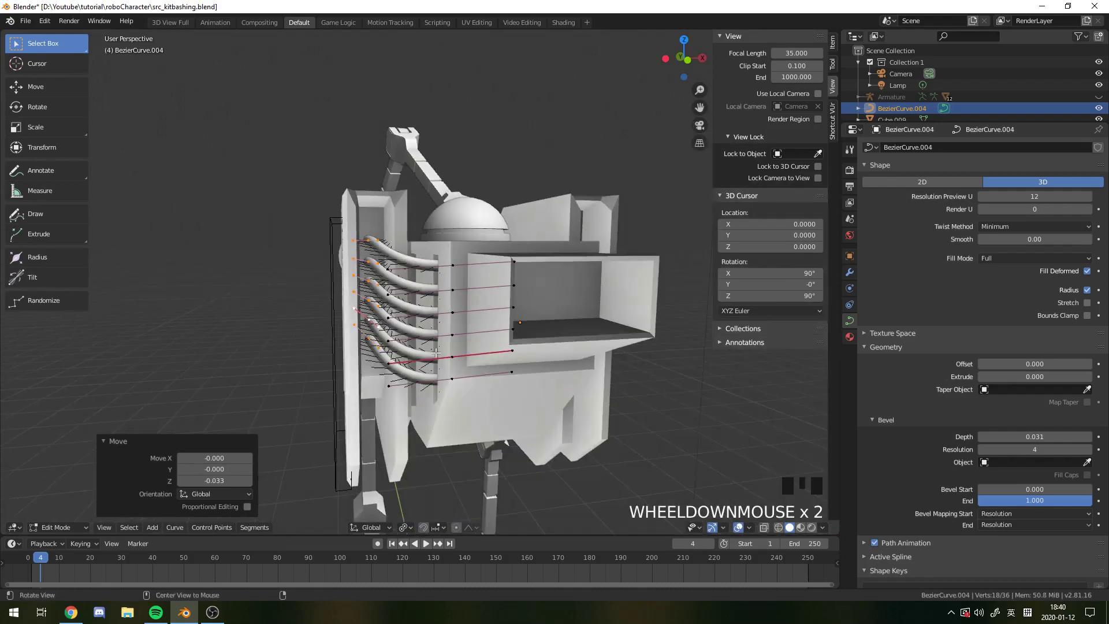
{"action": "middle_click_drag", "start_coordinate": [311, 305], "coordinate": [404, 324]}
{"action": "key", "text": "s"}
{"action": "key", "text": "z"}
{"action": "left_click", "coordinate": [609, 376]}
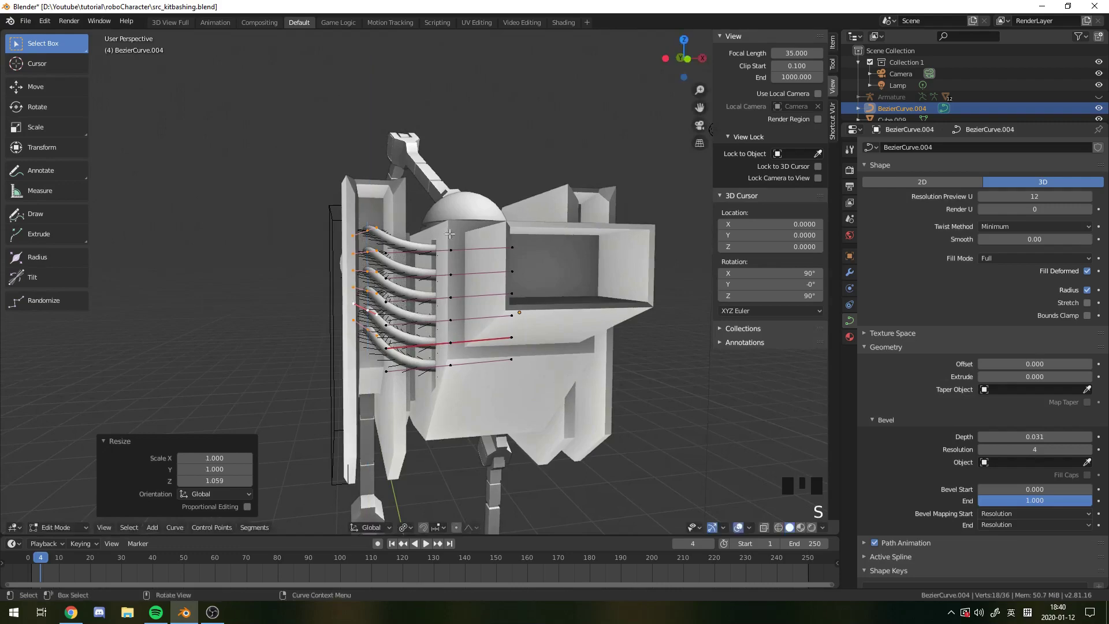
{"action": "key", "text": "s"}
{"action": "key", "text": "z"}
{"action": "left_click", "coordinate": [462, 242]}
{"action": "middle_click_drag", "start_coordinate": [398, 255], "coordinate": [400, 289]}
{"action": "key", "text": "s"}
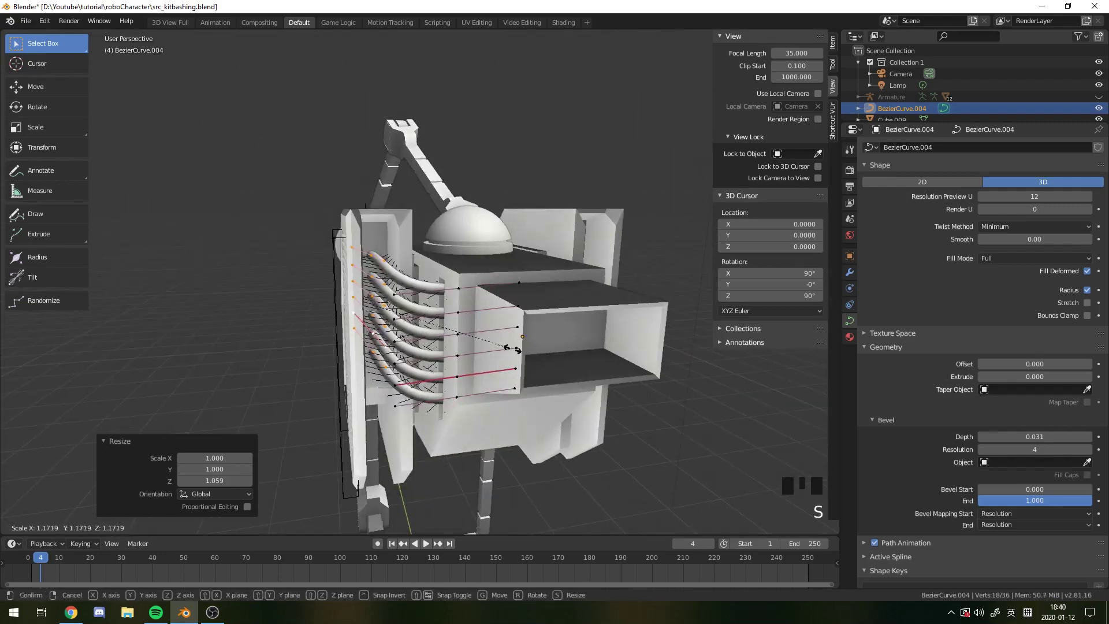
{"action": "right_click", "coordinate": [412, 366]}
{"action": "key", "text": "r"}
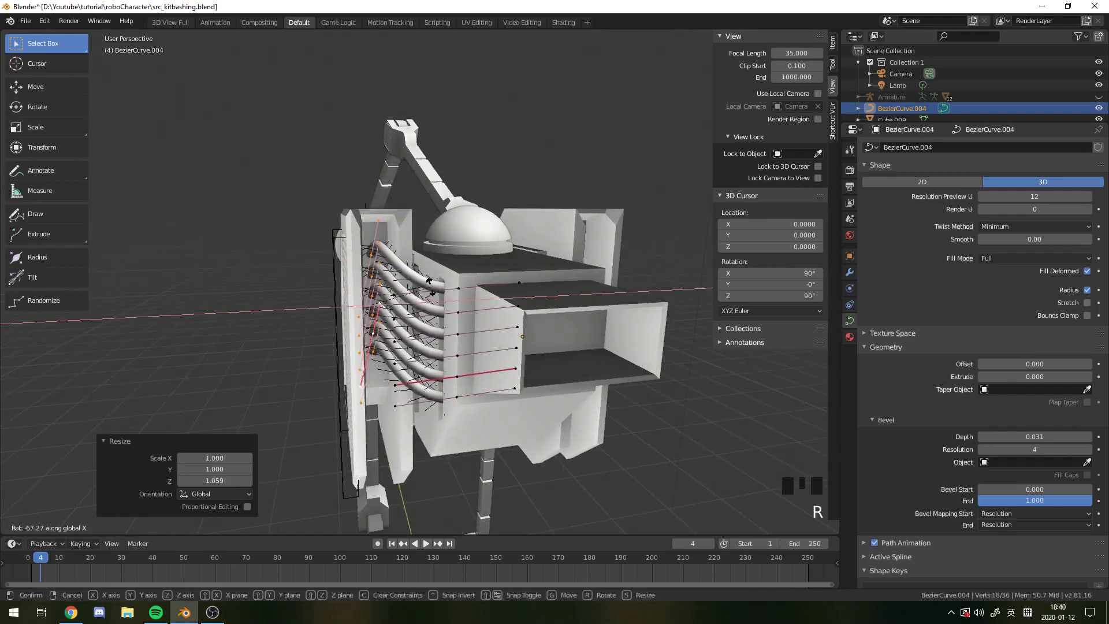
{"action": "right_click", "coordinate": [378, 267]}
Step: Raise the top tube's end point at the side panel along Z and the second tube's by about 0.045
{"action": "left_click", "coordinate": [375, 251]}
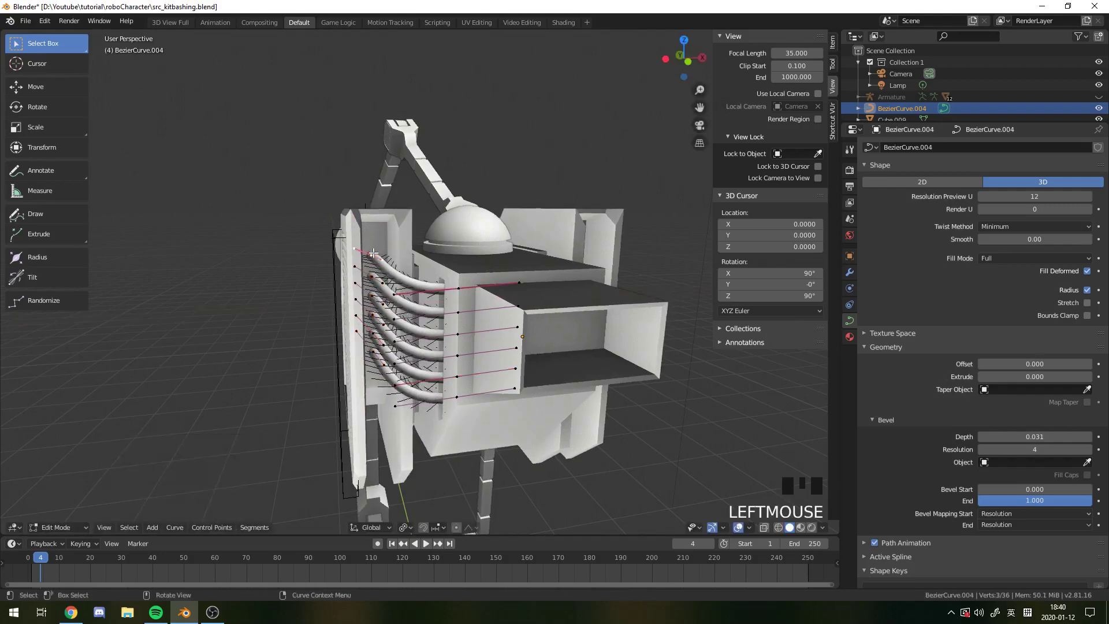
{"action": "key", "text": "g"}
{"action": "key", "text": "z"}
{"action": "left_click", "coordinate": [375, 236]}
{"action": "left_click", "coordinate": [371, 280]}
{"action": "key", "text": "g"}
{"action": "key", "text": "z"}
{"action": "left_click", "coordinate": [372, 271]}
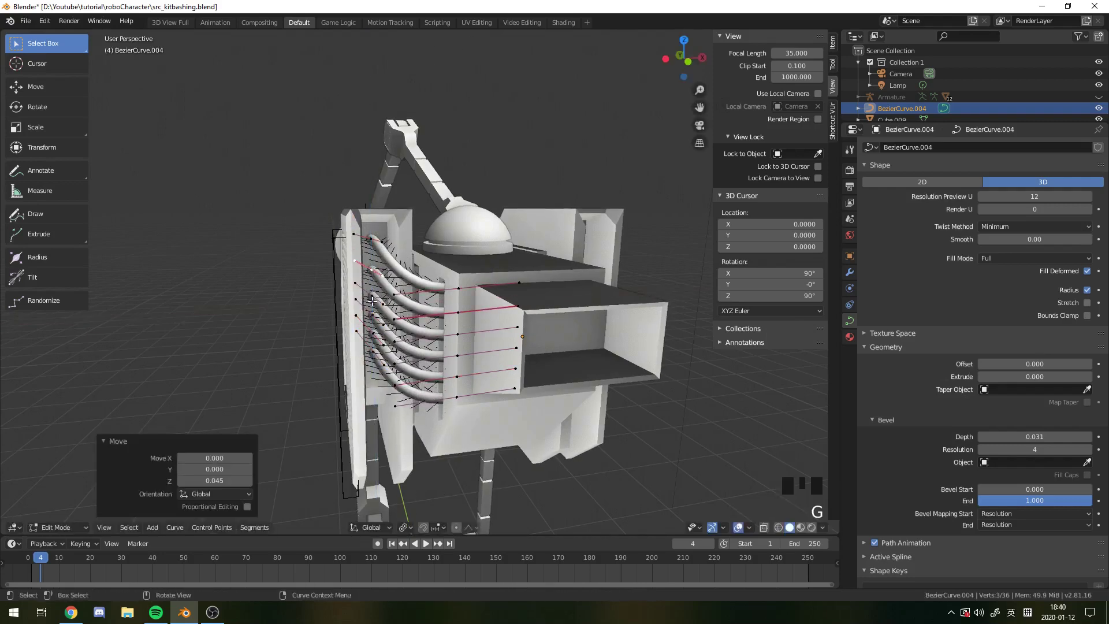
Step: Lower the bottom tube's end point at the side panel about 0.14 along Z and the fifth tube's about 0.115
{"action": "middle_click_drag", "start_coordinate": [376, 365], "coordinate": [379, 338]}
{"action": "left_click", "coordinate": [380, 322]}
{"action": "key", "text": "g"}
{"action": "key", "text": "z"}
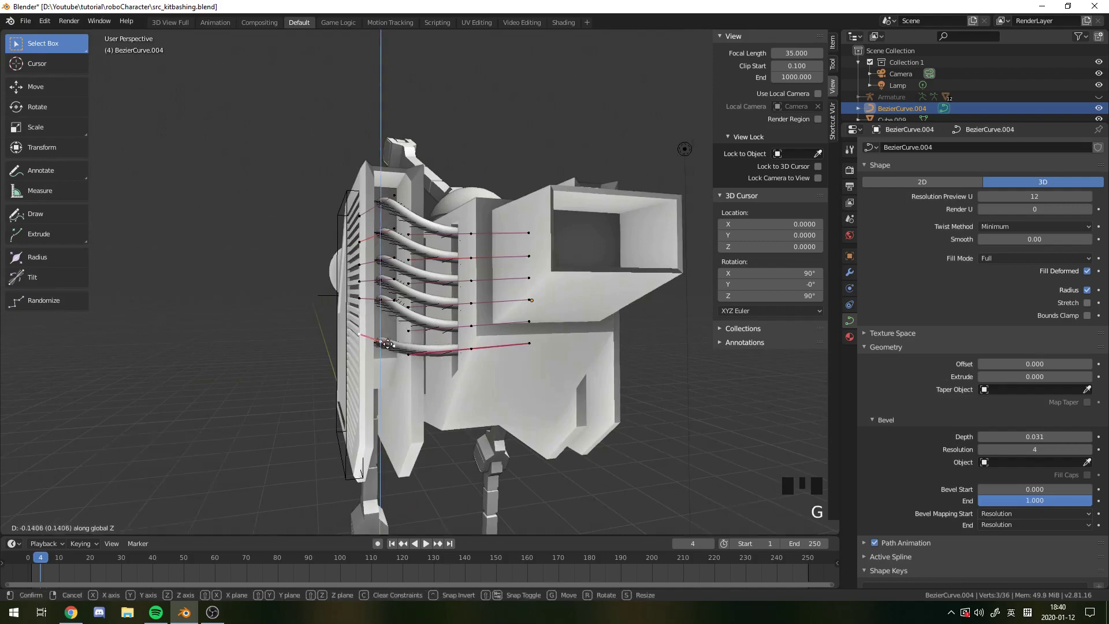
{"action": "left_click", "coordinate": [381, 343]}
{"action": "left_click", "coordinate": [381, 302]}
{"action": "key", "text": "g"}
{"action": "key", "text": "z"}
{"action": "left_click", "coordinate": [385, 319]}
Step: Lower the fourth tube's end point at the side panel along Z to even out the spacing, finishing in Object Mode
{"action": "left_click", "coordinate": [384, 282]}
{"action": "key", "text": "g"}
{"action": "key", "text": "z"}
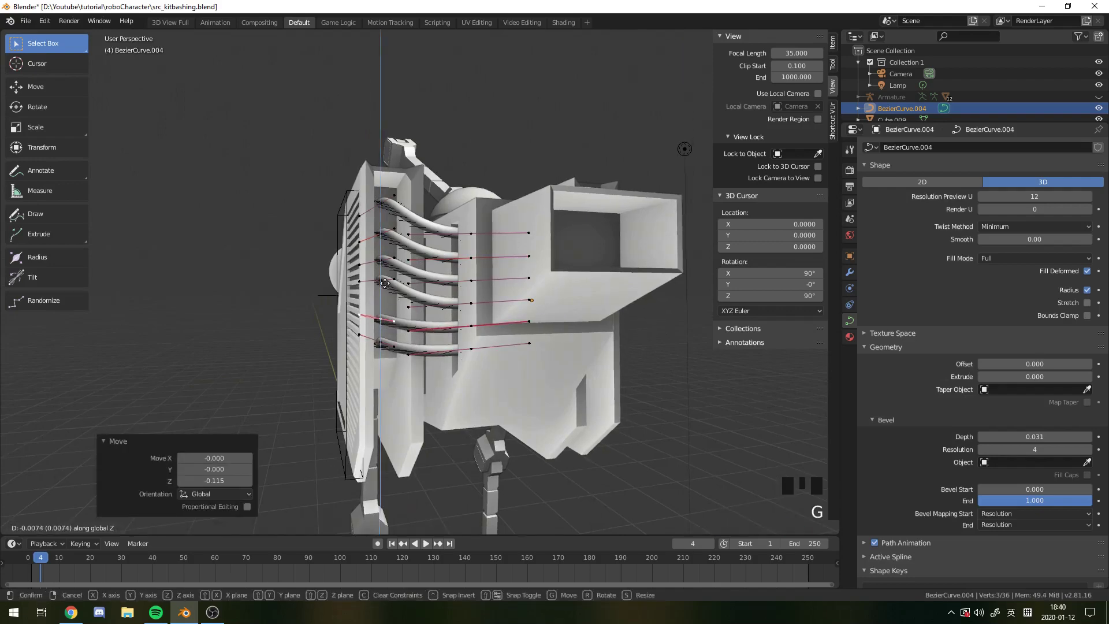
{"action": "left_click", "coordinate": [383, 284]}
{"action": "key", "text": "g"}
{"action": "key", "text": "z"}
{"action": "left_click", "coordinate": [382, 281]}
{"action": "key", "text": "g"}
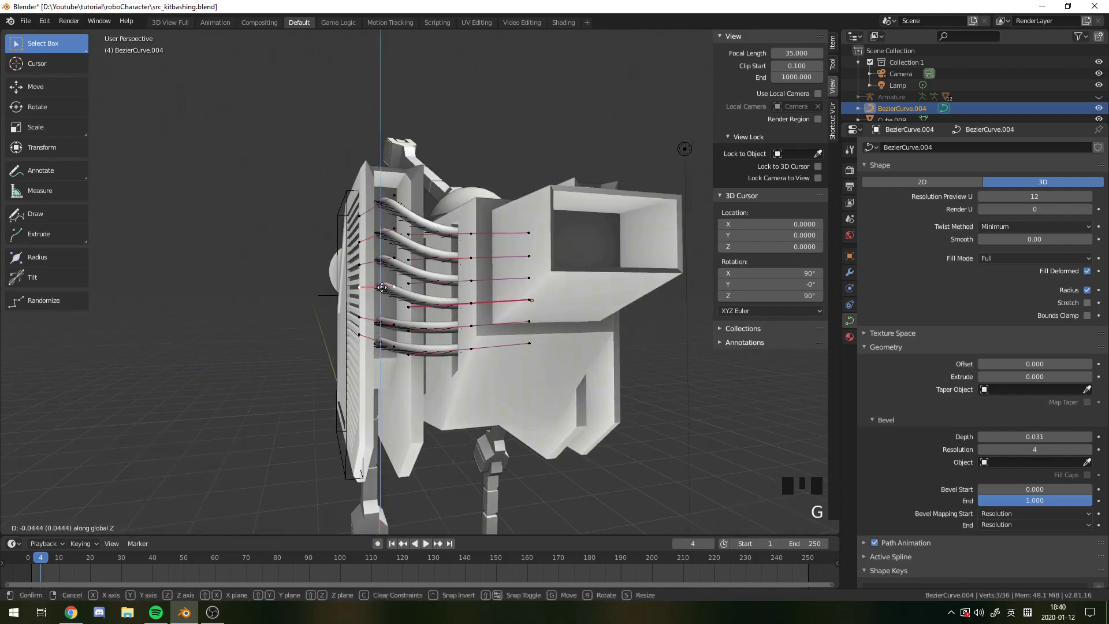
{"action": "left_click", "coordinate": [382, 282]}
{"action": "key", "text": "Tab"}
Step: Duplicate the joined tubes in place and mirror the copy by scaling it -1 along X
{"action": "middle_click_drag", "start_coordinate": [381, 282], "coordinate": [443, 409]}
{"action": "scroll", "coordinate": [543, 306], "scroll_direction": "down", "scroll_amount": 4}
{"action": "scroll", "coordinate": [455, 362], "scroll_direction": "up", "scroll_amount": 4}
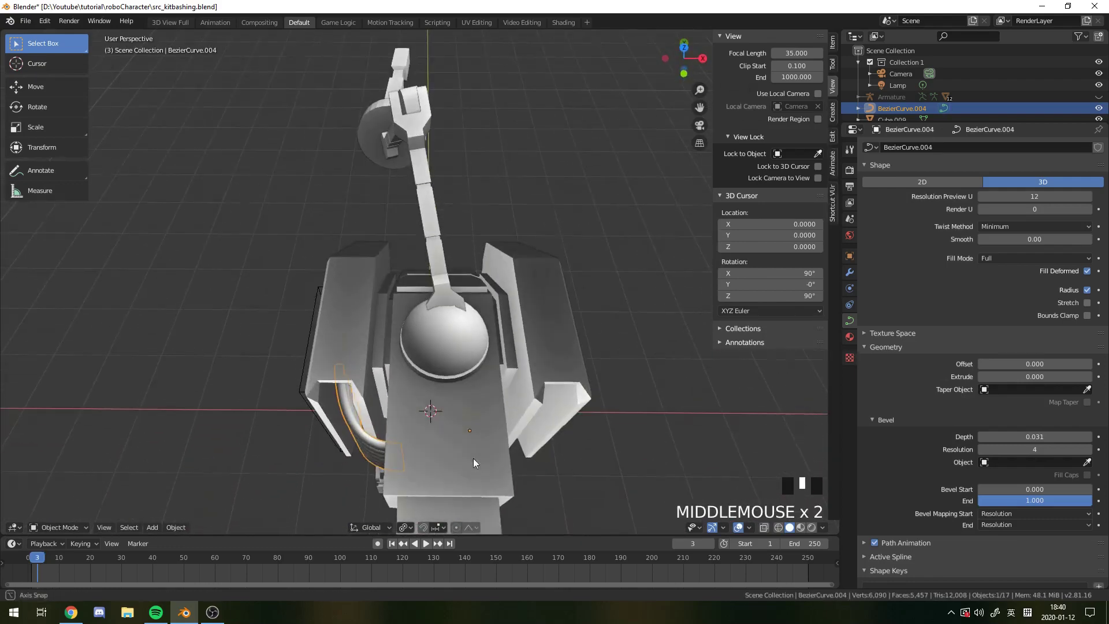
{"action": "middle_click_drag", "start_coordinate": [473, 459], "coordinate": [456, 355]}
{"action": "scroll", "coordinate": [477, 476], "scroll_direction": "down", "scroll_amount": 2}
{"action": "key", "text": "shift+d"}
{"action": "right_click", "coordinate": [472, 346]}
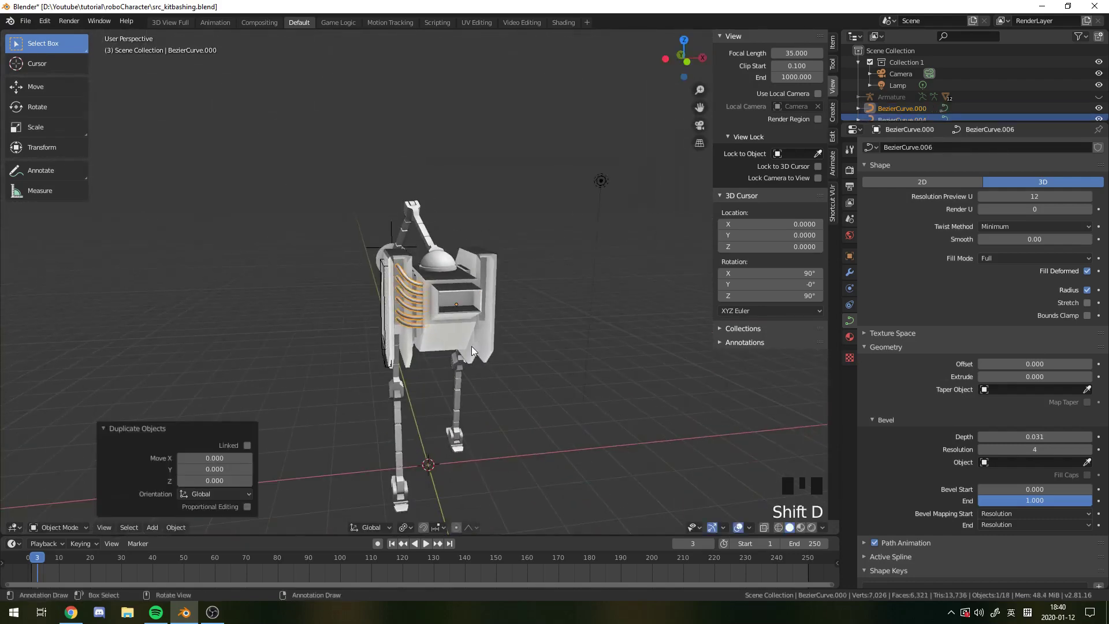
{"action": "key", "text": "s"}
{"action": "key", "text": "x"}
{"action": "key", "text": "Return"}
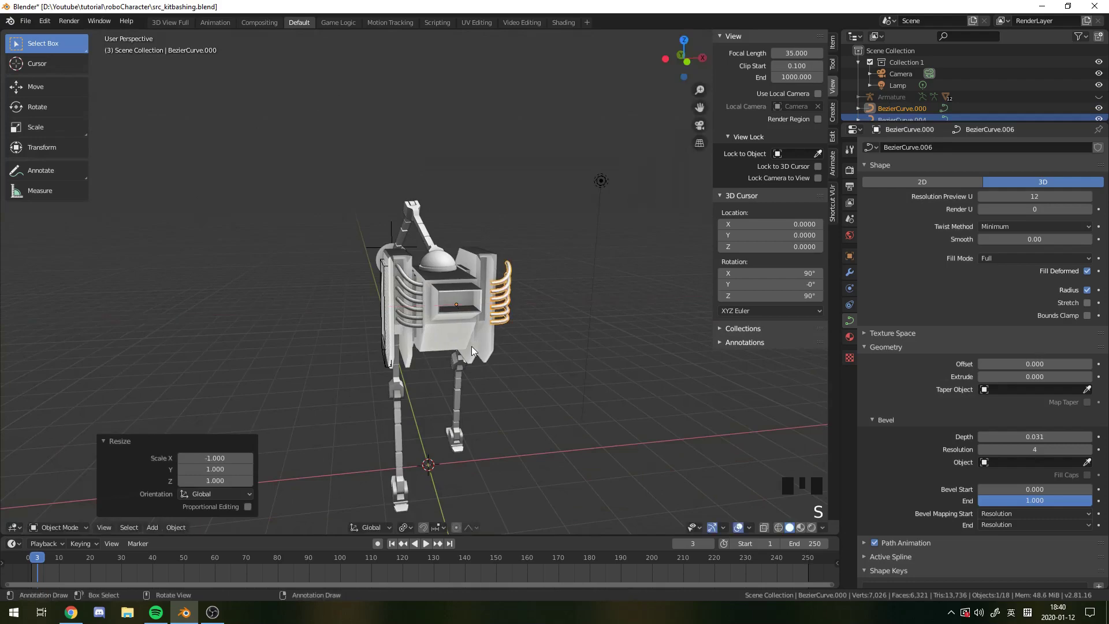
Step: Move the mirrored tubes along X onto the opposite side of the body and nudge them into place
{"action": "middle_click_drag", "start_coordinate": [472, 345], "coordinate": [500, 351]}
{"action": "scroll", "coordinate": [500, 352], "scroll_direction": "up", "scroll_amount": 4}
{"action": "middle_click_drag", "start_coordinate": [729, 370], "coordinate": [583, 321]}
{"action": "key", "text": "g"}
{"action": "key", "text": "x"}
{"action": "left_click", "coordinate": [649, 345]}
{"action": "key", "text": "g"}
{"action": "left_click", "coordinate": [601, 357]}
Step: Check the mirrored tubes' placement and deselect all objects
{"action": "key", "text": "Tab"}
{"action": "key", "text": "Tab"}
{"action": "scroll", "coordinate": [599, 357], "scroll_direction": "down", "scroll_amount": 4}
{"action": "key", "text": "z"}
{"action": "key", "text": "z"}
{"action": "middle_click_drag", "start_coordinate": [613, 248], "coordinate": [410, 247]}
{"action": "key", "text": "a"}
{"action": "key", "text": "a"}
Step: Examine the tubes, slots and side panels on both sides of the body
{"action": "scroll", "coordinate": [405, 303], "scroll_direction": "up", "scroll_amount": 6}
{"action": "scroll", "coordinate": [512, 405], "scroll_direction": "up", "scroll_amount": 2, "text": "alt"}
{"action": "scroll", "coordinate": [511, 405], "scroll_direction": "down", "scroll_amount": 4}
{"action": "key", "text": "Tab"}
{"action": "scroll", "coordinate": [514, 295], "scroll_direction": "down", "scroll_amount": 5}
{"action": "key", "text": "Tab"}
{"action": "scroll", "coordinate": [536, 288], "scroll_direction": "up", "scroll_amount": 5}
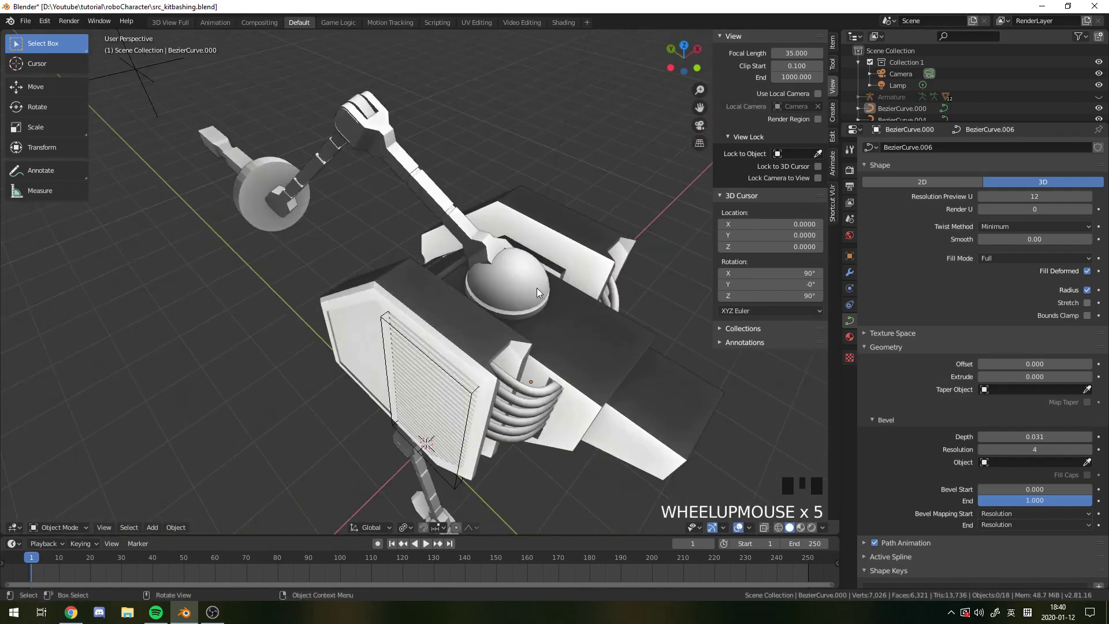
{"action": "middle_click_drag", "start_coordinate": [536, 287], "coordinate": [466, 300]}
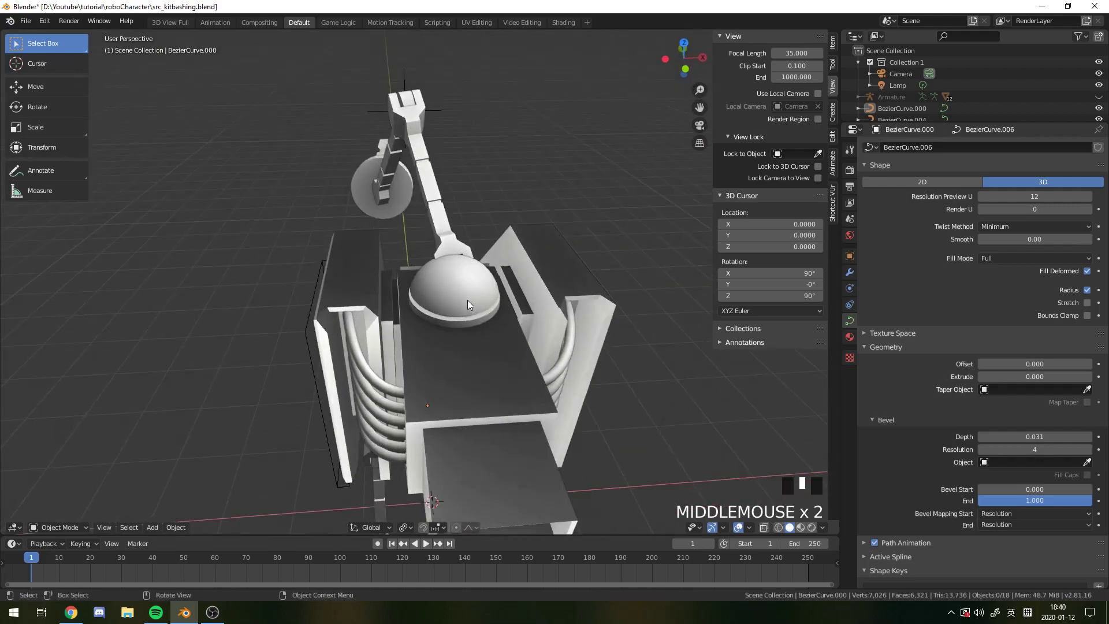
{"action": "middle_click_drag", "start_coordinate": [439, 375], "coordinate": [491, 283]}
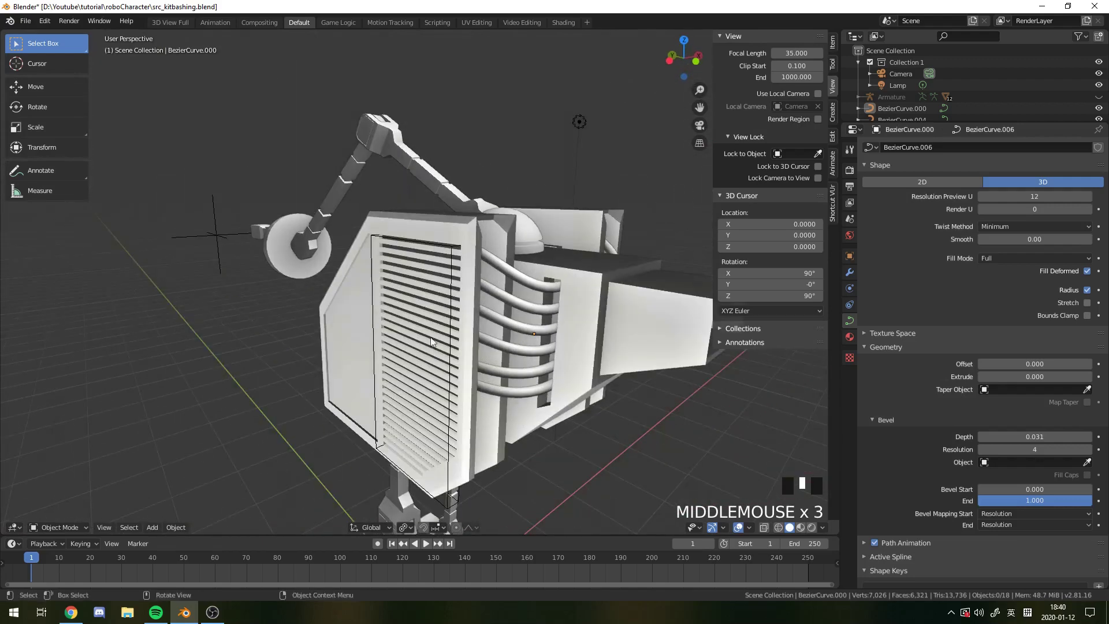
{"action": "scroll", "coordinate": [528, 346], "scroll_direction": "down", "scroll_amount": 4}
{"action": "scroll", "coordinate": [527, 356], "scroll_direction": "up", "scroll_amount": 4}
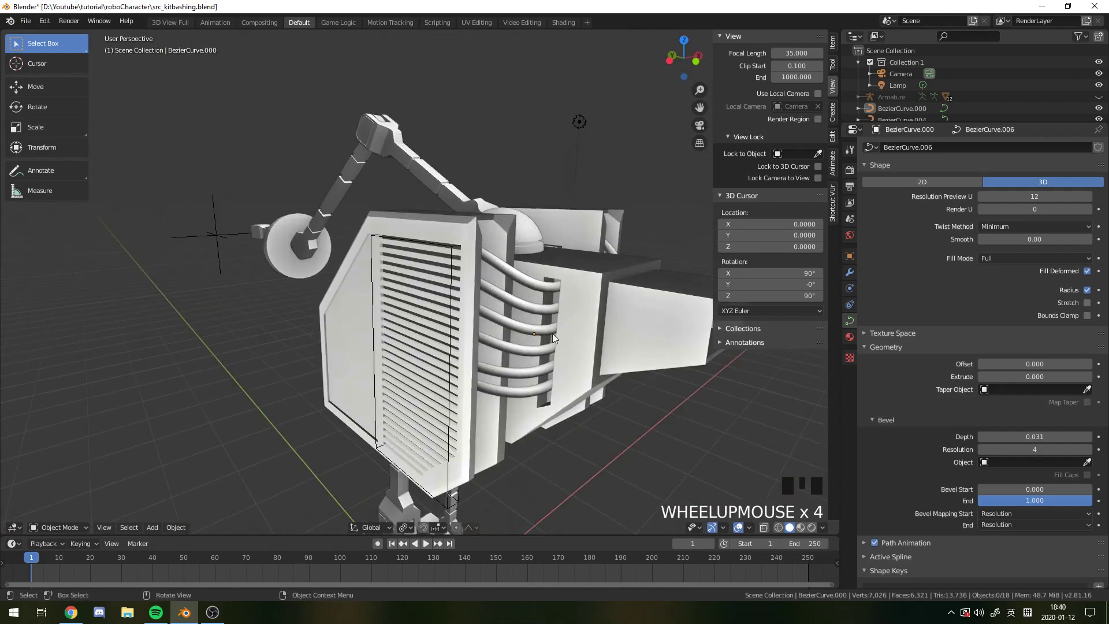
{"action": "middle_click_drag", "start_coordinate": [552, 333], "coordinate": [503, 315]}
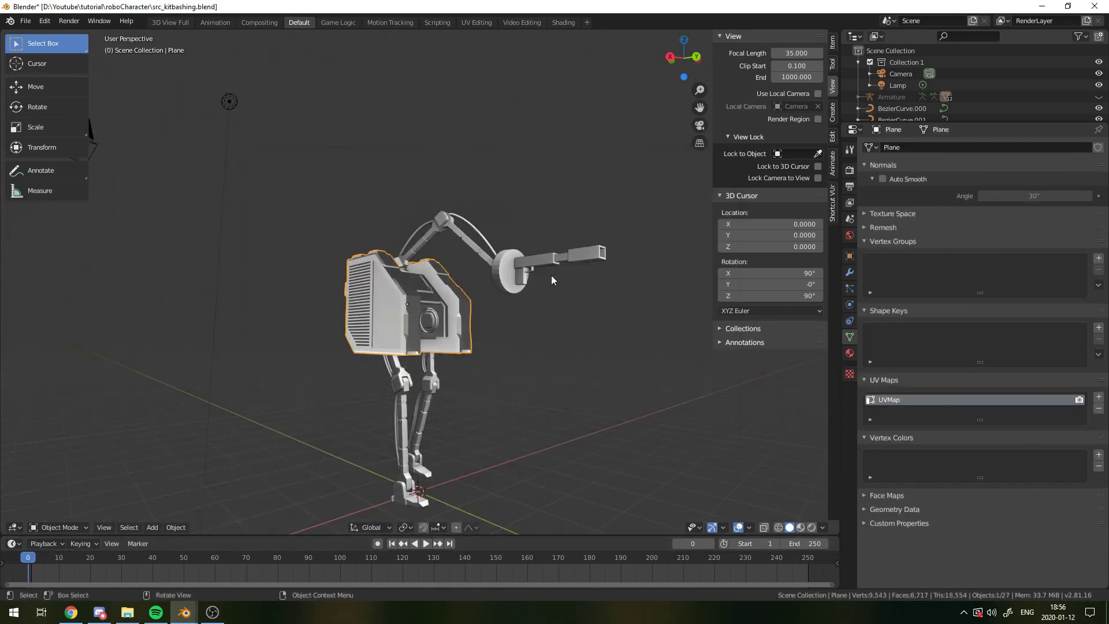
Step: Inspect the finished body's panel details and select the curved cable running over the arm
{"action": "scroll", "coordinate": [551, 275], "scroll_direction": "up", "scroll_amount": 3}
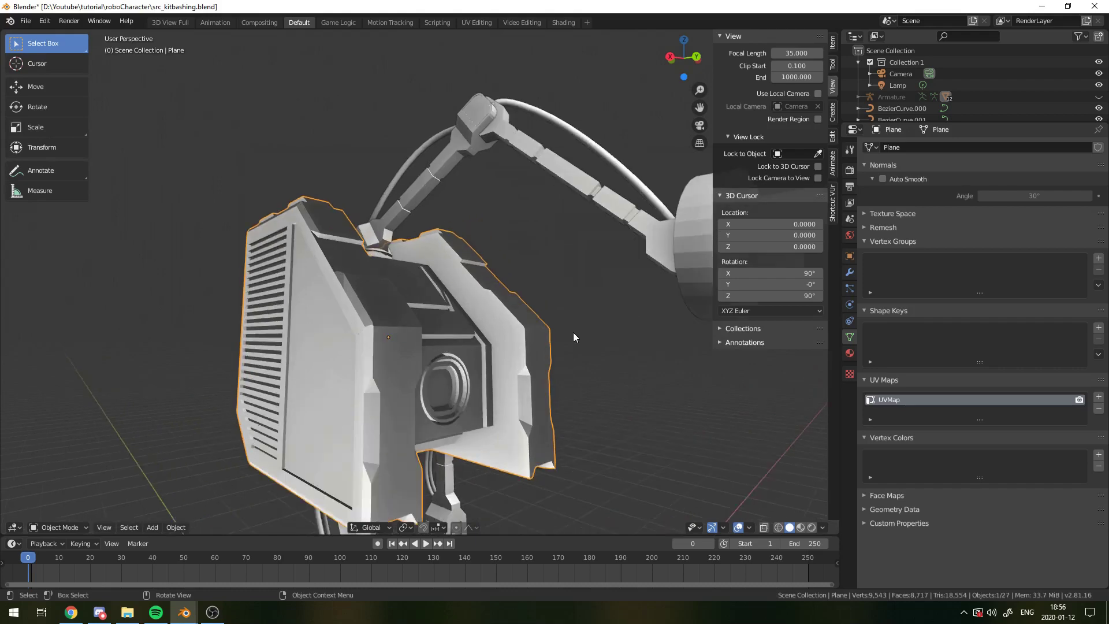
{"action": "scroll", "coordinate": [573, 338], "scroll_direction": "down", "scroll_amount": 3}
{"action": "middle_click_drag", "start_coordinate": [573, 331], "coordinate": [512, 158]}
{"action": "left_click", "coordinate": [536, 171]}
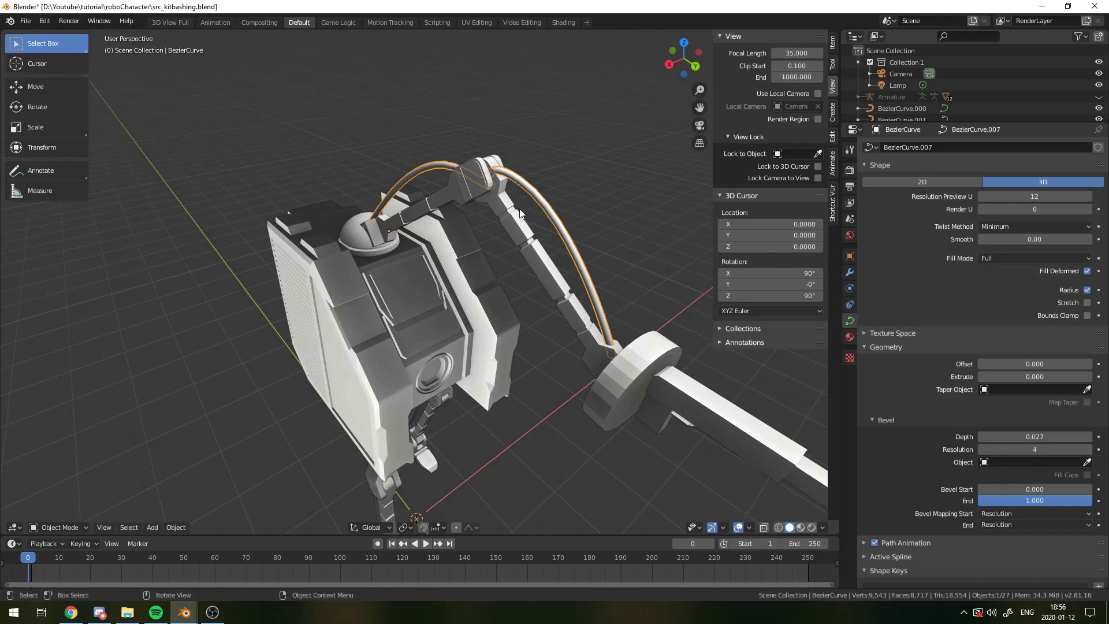
{"action": "middle_click_drag", "start_coordinate": [424, 331], "coordinate": [518, 456]}
{"action": "scroll", "coordinate": [481, 414], "scroll_direction": "up", "scroll_amount": 5}
{"action": "left_click_drag", "start_coordinate": [545, 442], "coordinate": [566, 427], "text": "alt"}
{"action": "left_click_drag", "start_coordinate": [500, 286], "coordinate": [457, 338], "text": "alt"}
{"action": "left_click_drag", "start_coordinate": [384, 307], "coordinate": [254, 320], "text": "alt"}
{"action": "scroll", "coordinate": [446, 290], "scroll_direction": "up", "scroll_amount": 3}
{"action": "middle_click_drag", "start_coordinate": [534, 306], "coordinate": [619, 345]}
{"action": "scroll", "coordinate": [612, 343], "scroll_direction": "down", "scroll_amount": 3}
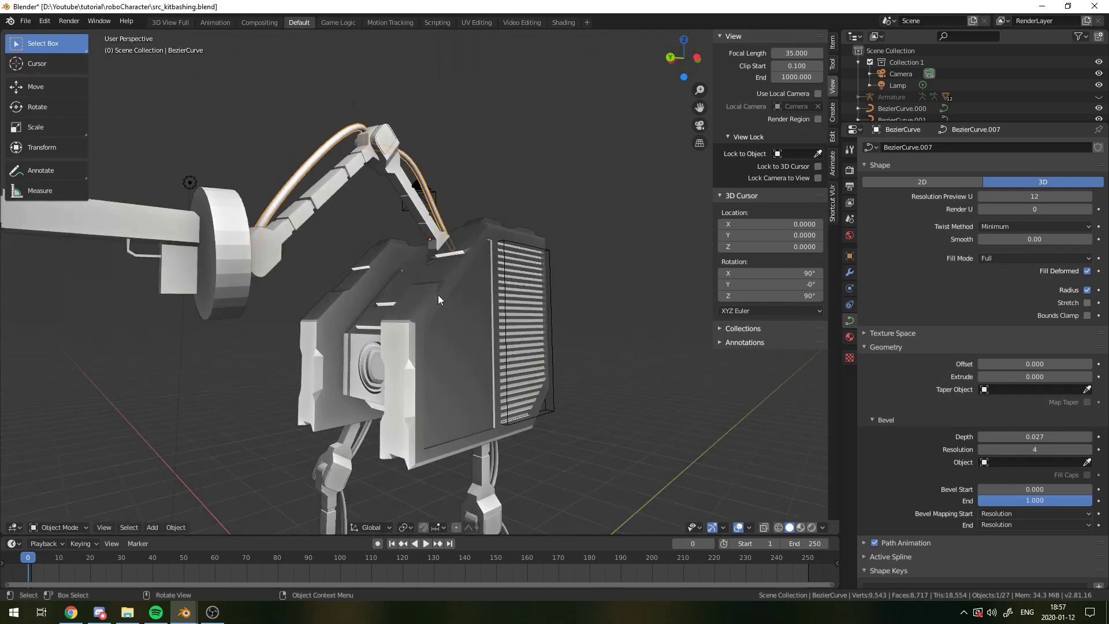
Step: Review the whole finished character, including the legs, front of the body and arm cable
{"action": "middle_click_drag", "start_coordinate": [419, 448], "coordinate": [399, 393]}
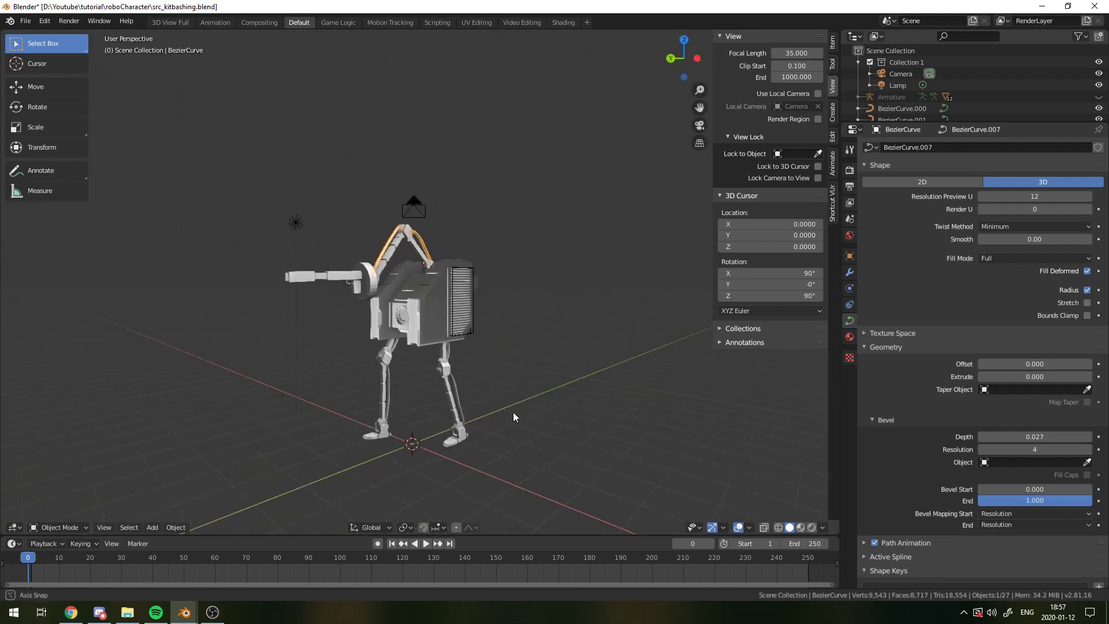
{"action": "scroll", "coordinate": [411, 304], "scroll_direction": "up", "scroll_amount": 4}
{"action": "middle_click_drag", "start_coordinate": [411, 303], "coordinate": [418, 355]}
{"action": "scroll", "coordinate": [399, 302], "scroll_direction": "up", "scroll_amount": 3}
{"action": "middle_click_drag", "start_coordinate": [400, 303], "coordinate": [594, 255]}
{"action": "scroll", "coordinate": [485, 300], "scroll_direction": "down", "scroll_amount": 3}
{"action": "scroll", "coordinate": [612, 273], "scroll_direction": "up", "scroll_amount": 6}
{"action": "scroll", "coordinate": [615, 277], "scroll_direction": "down", "scroll_amount": 3}
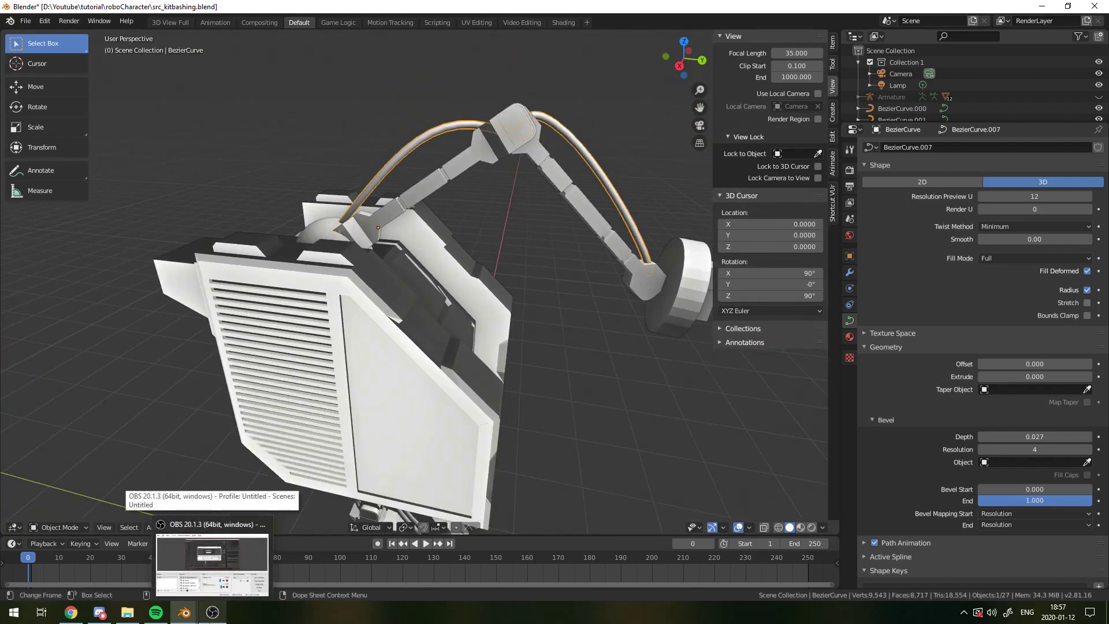
{"action": "left_click", "coordinate": [212, 563]}
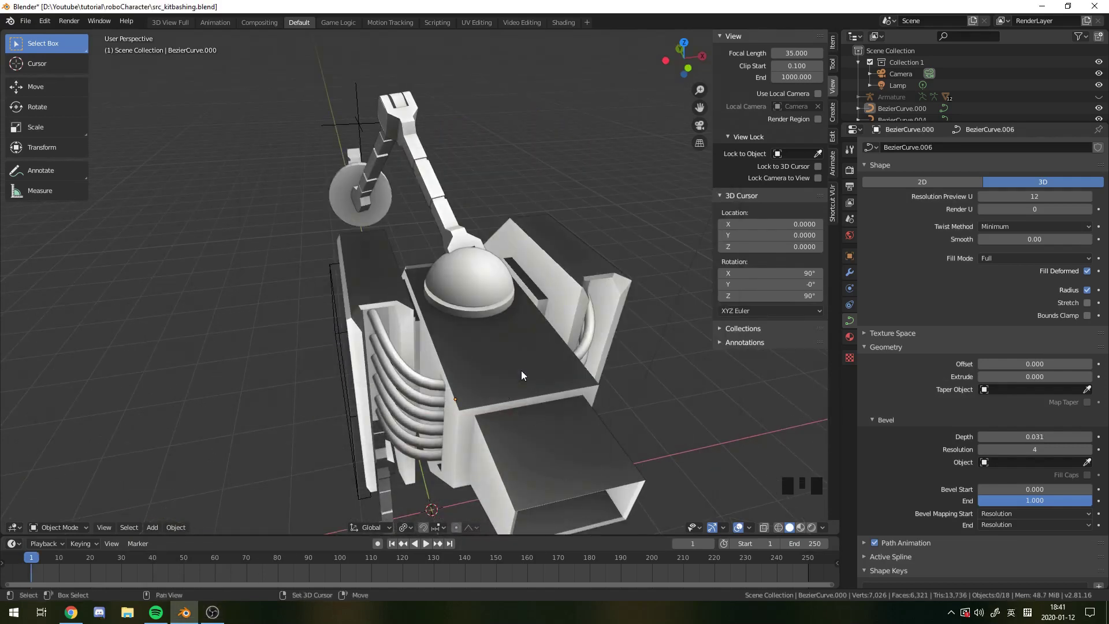
Step: Add a Bezier curve with a 0.044 bevel depth, and move and rotate it above the body beside the arm base
{"action": "key", "text": "shift+a"}
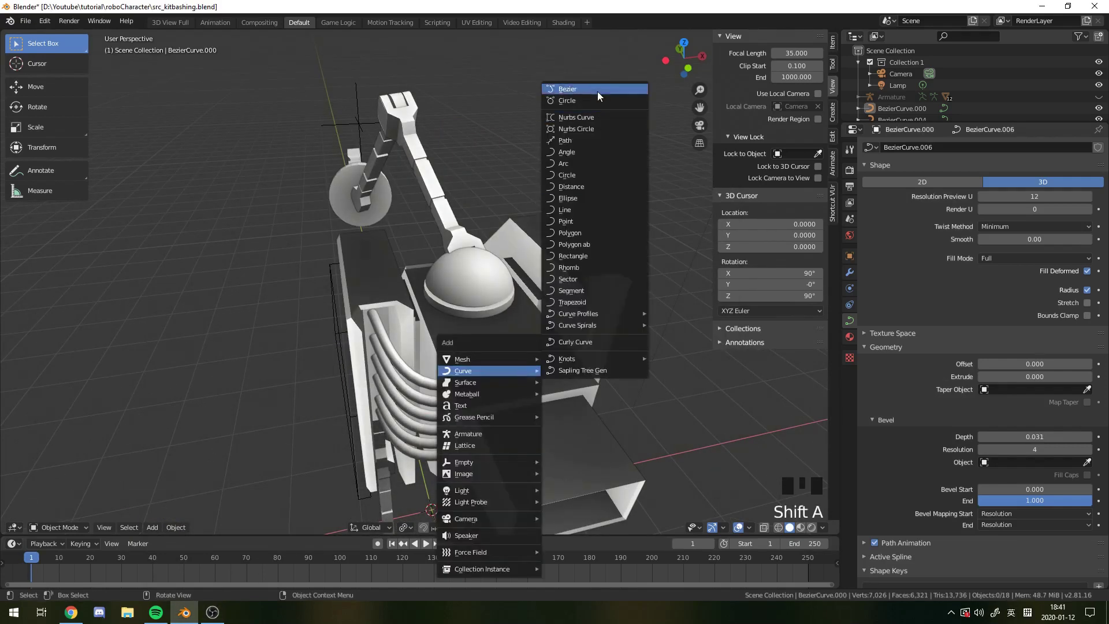
{"action": "left_click", "coordinate": [597, 92]}
{"action": "key", "text": "Tab"}
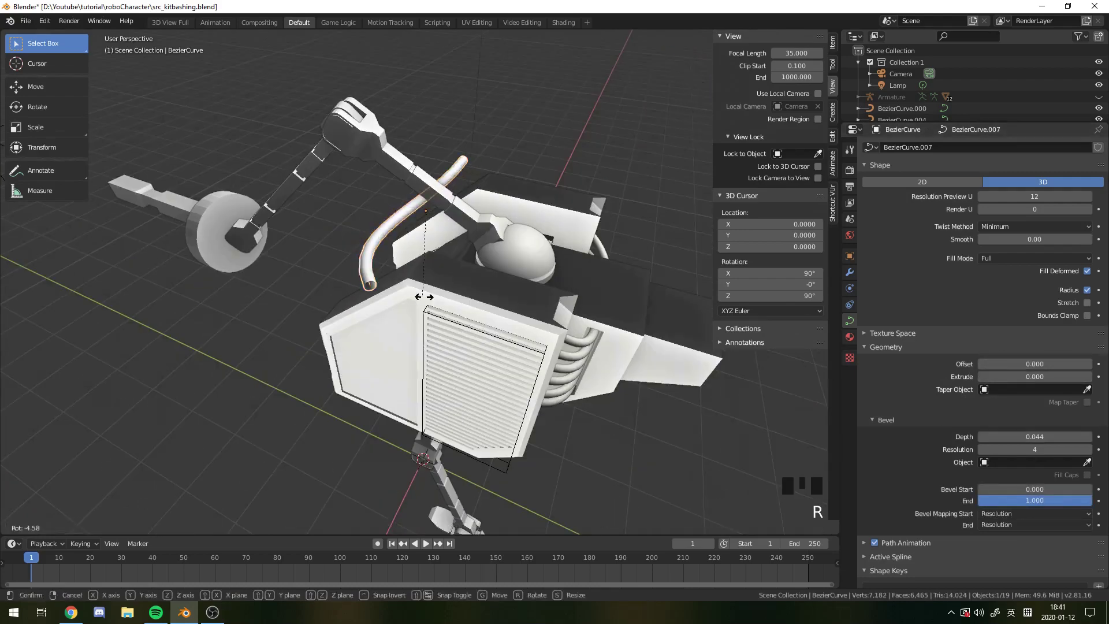
{"action": "key", "text": "g"}
{"action": "left_click", "coordinate": [544, 271]}
{"action": "left_click", "coordinate": [480, 237]}
{"action": "key", "text": "r"}
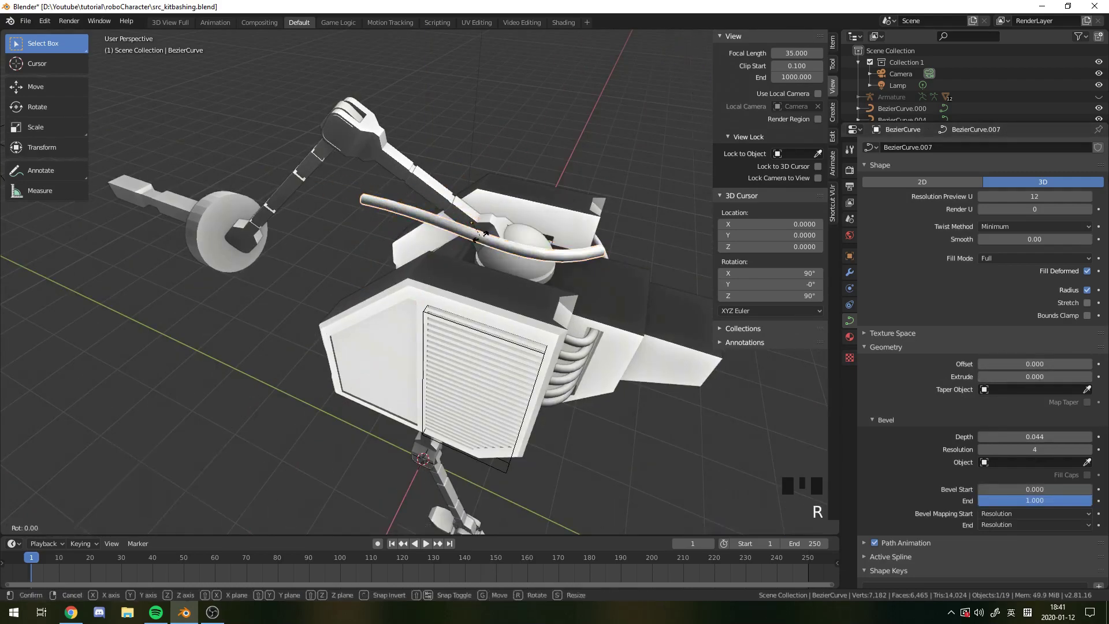
{"action": "left_click", "coordinate": [489, 106]}
{"action": "middle_click_drag", "start_coordinate": [490, 106], "coordinate": [324, 324]}
Step: Move the new curve's control points so the tube starts at the dome and ends near the arm's elbow joint
{"action": "key", "text": "Tab"}
{"action": "key", "text": "g"}
{"action": "left_click", "coordinate": [404, 305]}
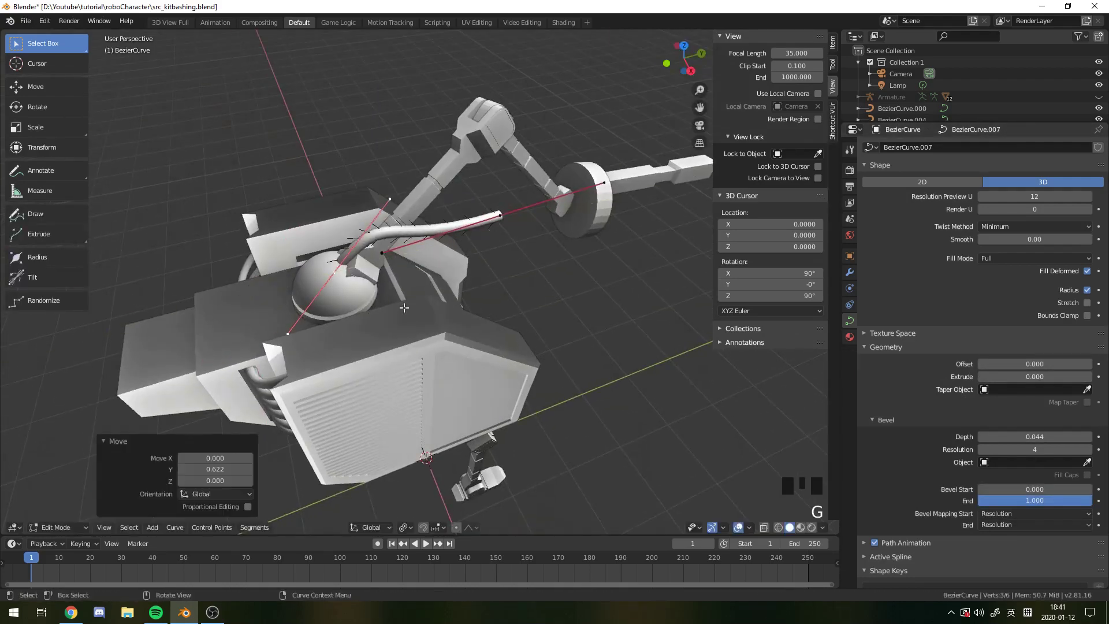
{"action": "key", "text": "g"}
{"action": "key", "text": "z"}
{"action": "key", "text": "g"}
{"action": "middle_click_drag", "start_coordinate": [479, 140], "coordinate": [549, 188]}
{"action": "left_click", "coordinate": [532, 244]}
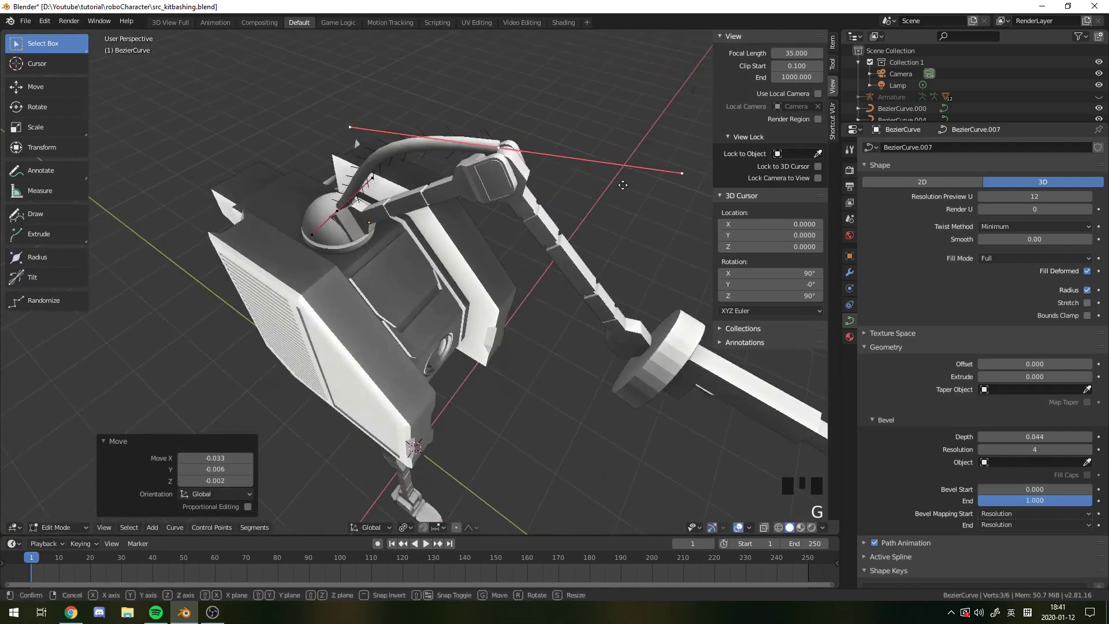
Step: Scale the elbow end point's handles by 0.478, then rotate and reposition the point to fit the elbow joint
{"action": "scroll", "coordinate": [550, 188], "scroll_direction": "up", "scroll_amount": 2}
{"action": "left_click_drag", "start_coordinate": [501, 80], "coordinate": [502, 79]}
{"action": "key", "text": "s"}
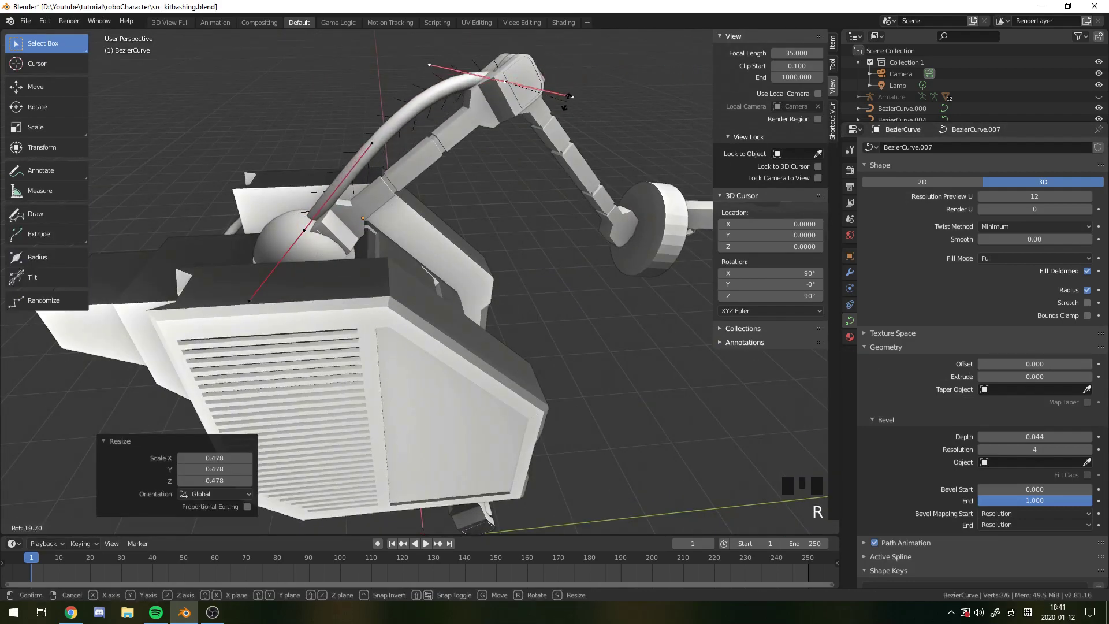
{"action": "middle_click_drag", "start_coordinate": [551, 120], "coordinate": [607, 191]}
{"action": "key", "text": "Tab"}
{"action": "key", "text": "Tab"}
{"action": "middle_click_drag", "start_coordinate": [531, 213], "coordinate": [468, 165]}
{"action": "key", "text": "g"}
{"action": "left_click", "coordinate": [464, 162]}
{"action": "key", "text": "Tab"}
{"action": "middle_click_drag", "start_coordinate": [462, 208], "coordinate": [446, 158]}
Step: Set the arm cable's bevel depth to 0.027 and extrude its end past the elbow joint
{"action": "key", "text": "z"}
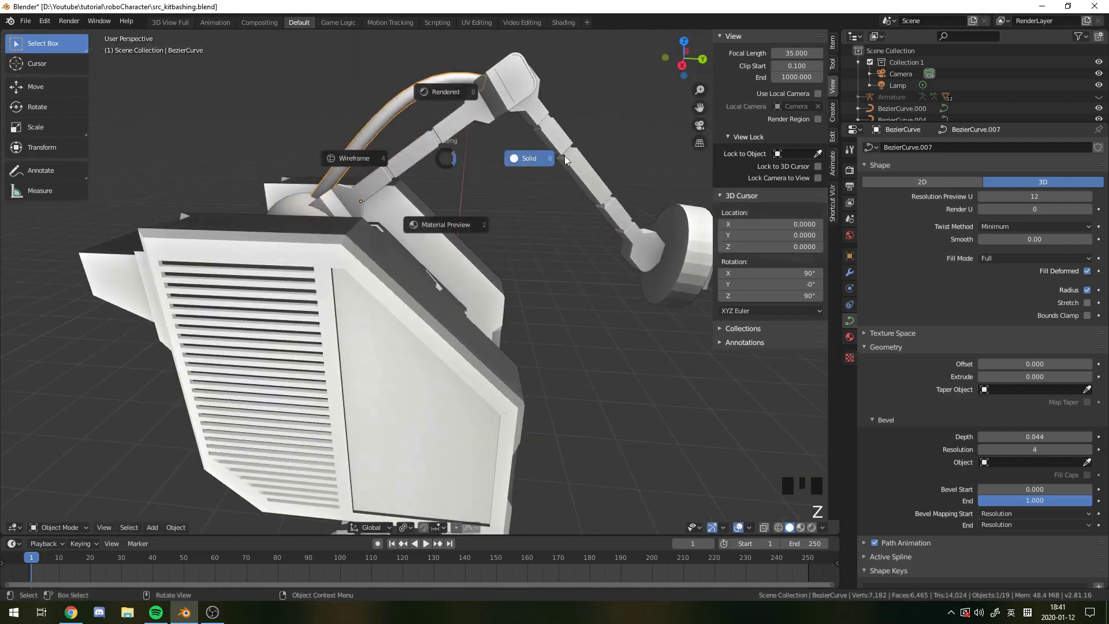
{"action": "scroll", "coordinate": [452, 106], "scroll_direction": "down", "scroll_amount": 3}
{"action": "key", "text": "e"}
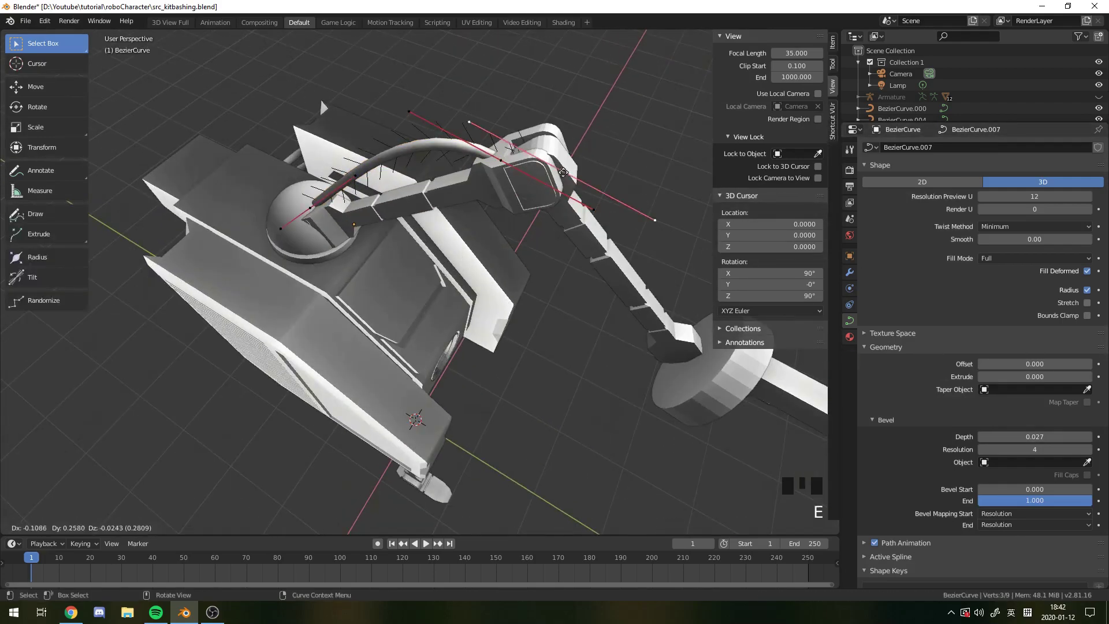
{"action": "left_click", "coordinate": [600, 158]}
{"action": "scroll", "coordinate": [552, 149], "scroll_direction": "down", "scroll_amount": 3}
{"action": "key", "text": "g"}
{"action": "left_click", "coordinate": [421, 173]}
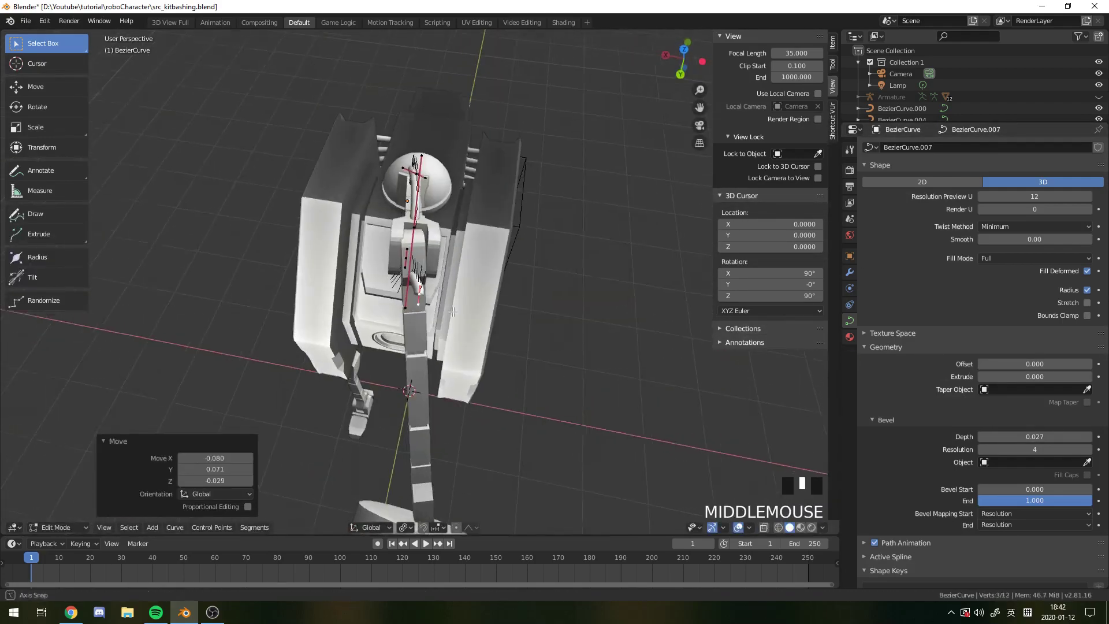
Step: Extrude the arm cable down to the wrist joint and scale the new end point's handles by 2.358
{"action": "middle_click_drag", "start_coordinate": [422, 173], "coordinate": [589, 178]}
{"action": "key", "text": "e"}
{"action": "left_click", "coordinate": [730, 384]}
{"action": "middle_click_drag", "start_coordinate": [722, 369], "coordinate": [437, 291]}
{"action": "key", "text": "KP_Decimal"}
{"action": "scroll", "coordinate": [438, 290], "scroll_direction": "down", "scroll_amount": 8}
{"action": "key", "text": "s"}
{"action": "left_click", "coordinate": [552, 264]}
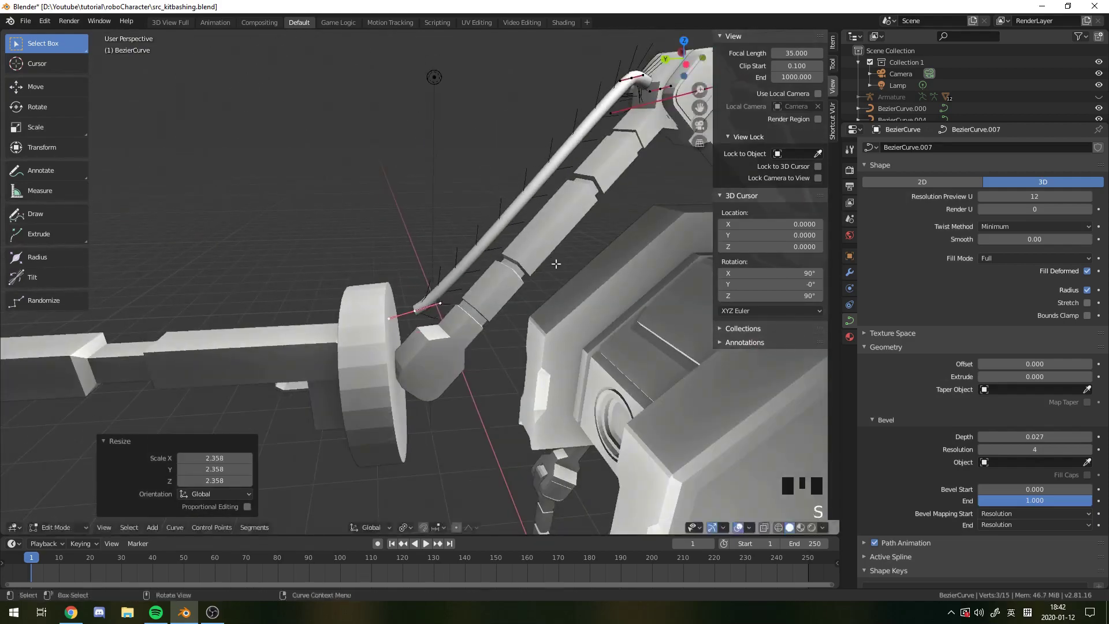
Step: Move the cable's end point onto the wrist joint and finish editing the curve
{"action": "key", "text": "g"}
{"action": "left_click", "coordinate": [549, 272]}
{"action": "middle_click_drag", "start_coordinate": [549, 271], "coordinate": [416, 243]}
{"action": "key", "text": "g"}
{"action": "left_click", "coordinate": [489, 309]}
{"action": "key", "text": "Tab"}
{"action": "scroll", "coordinate": [416, 243], "scroll_direction": "down", "scroll_amount": 5}
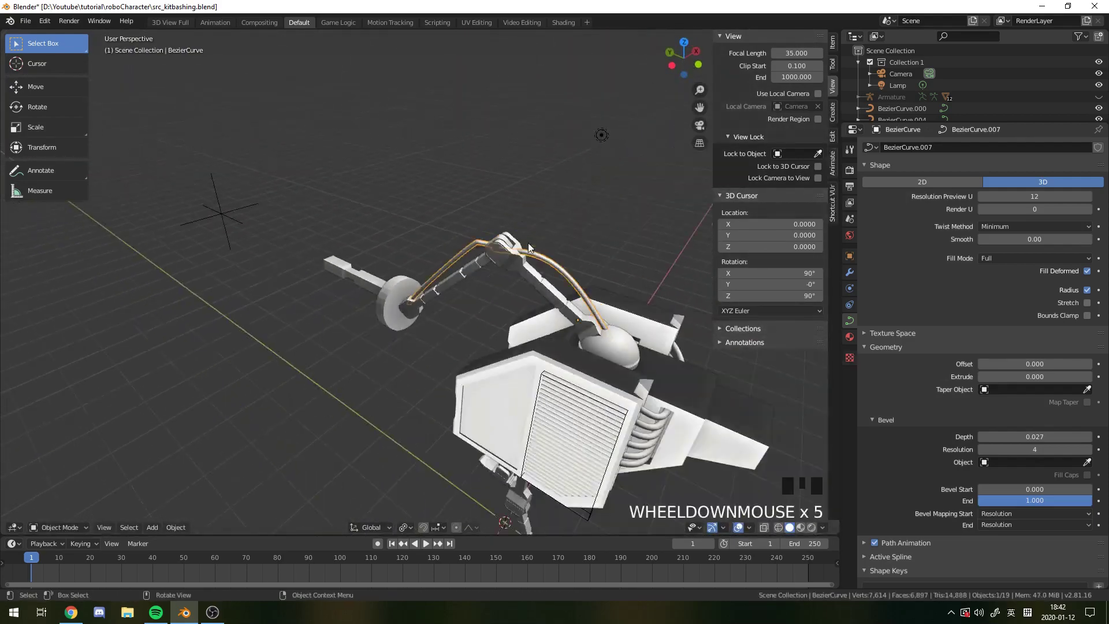
Step: Adjust the forearm section's points and handles so the cable arches from the elbow into the wrist joint
{"action": "middle_click_drag", "start_coordinate": [502, 312], "coordinate": [573, 272]}
{"action": "key", "text": "z"}
{"action": "key", "text": "a"}
{"action": "key", "text": "alt+a"}
{"action": "key", "text": "Tab"}
{"action": "scroll", "coordinate": [525, 173], "scroll_direction": "up", "scroll_amount": 3}
{"action": "key", "text": "z"}
{"action": "key", "text": "g"}
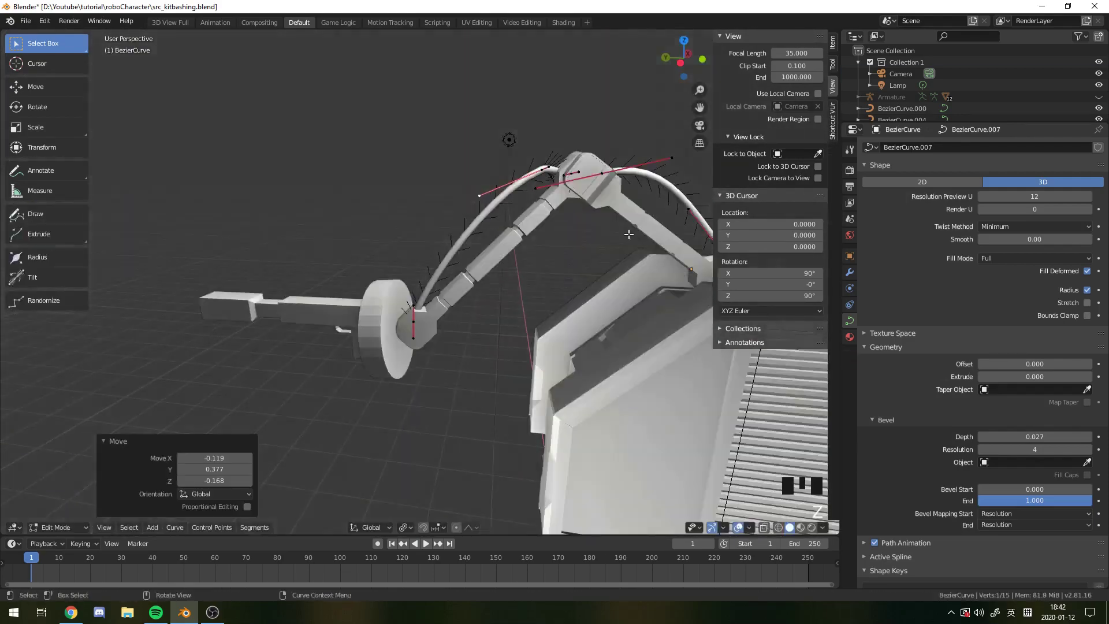
{"action": "key", "text": "g"}
{"action": "scroll", "coordinate": [580, 235], "scroll_direction": "down", "scroll_amount": 5}
{"action": "key", "text": "Tab"}
{"action": "middle_click_drag", "start_coordinate": [580, 237], "coordinate": [466, 378]}
Step: Add another Bezier curve for a leg cable, move it along Z, and rotate it 90° about Z
{"action": "key", "text": "shift+a"}
{"action": "key", "text": "shift+a"}
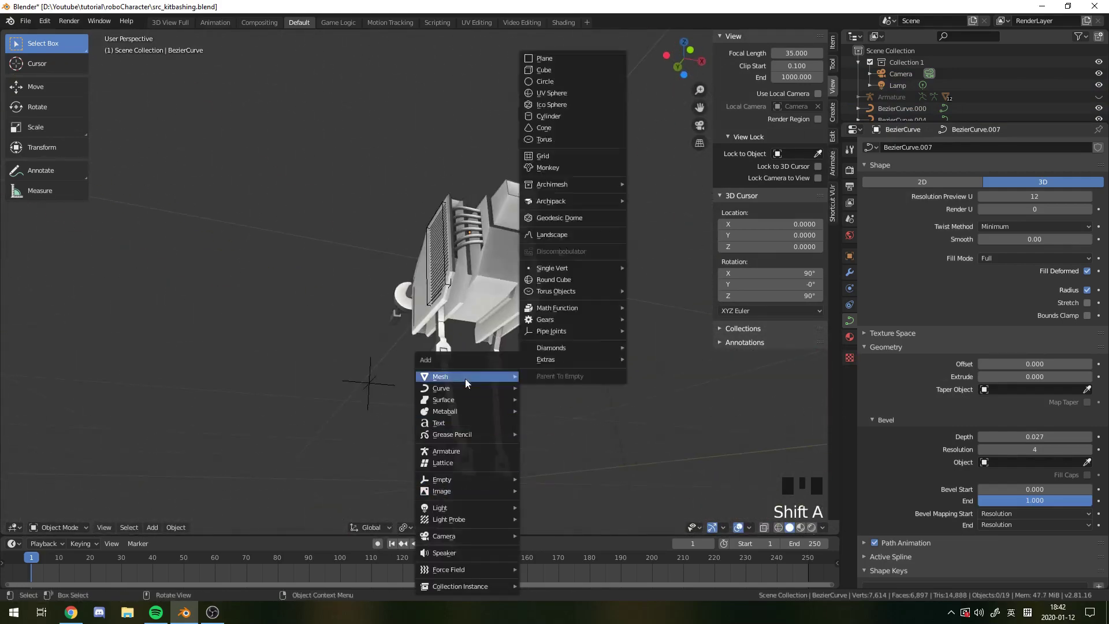
{"action": "left_click", "coordinate": [531, 105]}
{"action": "scroll", "coordinate": [469, 285], "scroll_direction": "down", "scroll_amount": 3}
{"action": "key", "text": "g"}
{"action": "key", "text": "z"}
{"action": "key", "text": "r"}
{"action": "key", "text": "z"}
{"action": "middle_click_drag", "start_coordinate": [469, 285], "coordinate": [456, 249]}
{"action": "key", "text": "9"}
{"action": "key", "text": "0"}
{"action": "key", "text": "Return"}
Step: Move the leg curve's points along Z and X to place one end at the foot
{"action": "key", "text": "Tab"}
{"action": "scroll", "coordinate": [527, 429], "scroll_direction": "up", "scroll_amount": 3}
{"action": "scroll", "coordinate": [527, 428], "scroll_direction": "down", "scroll_amount": 1}
{"action": "key", "text": "g"}
{"action": "key", "text": "z"}
{"action": "scroll", "coordinate": [420, 488], "scroll_direction": "up", "scroll_amount": 4}
{"action": "key", "text": "g"}
{"action": "key", "text": "x"}
{"action": "left_click", "coordinate": [439, 248]}
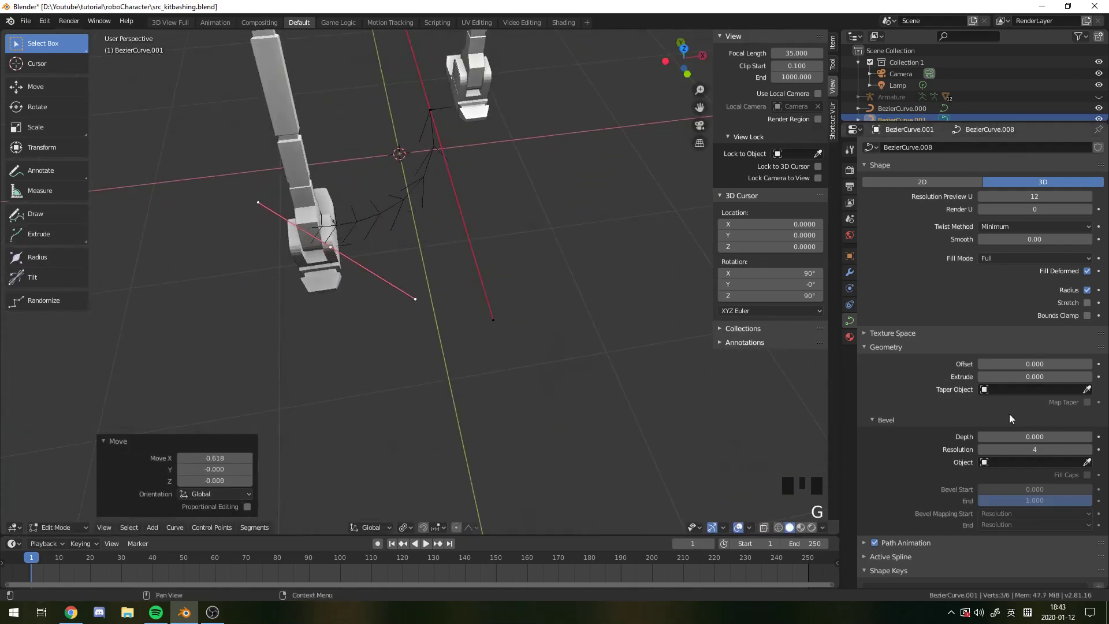
Step: Give the leg curve a 0.022 bevel depth and rotate and move its points into a bend behind the leg
{"action": "middle_click_drag", "start_coordinate": [591, 294], "coordinate": [520, 218]}
{"action": "key", "text": "KP_3"}
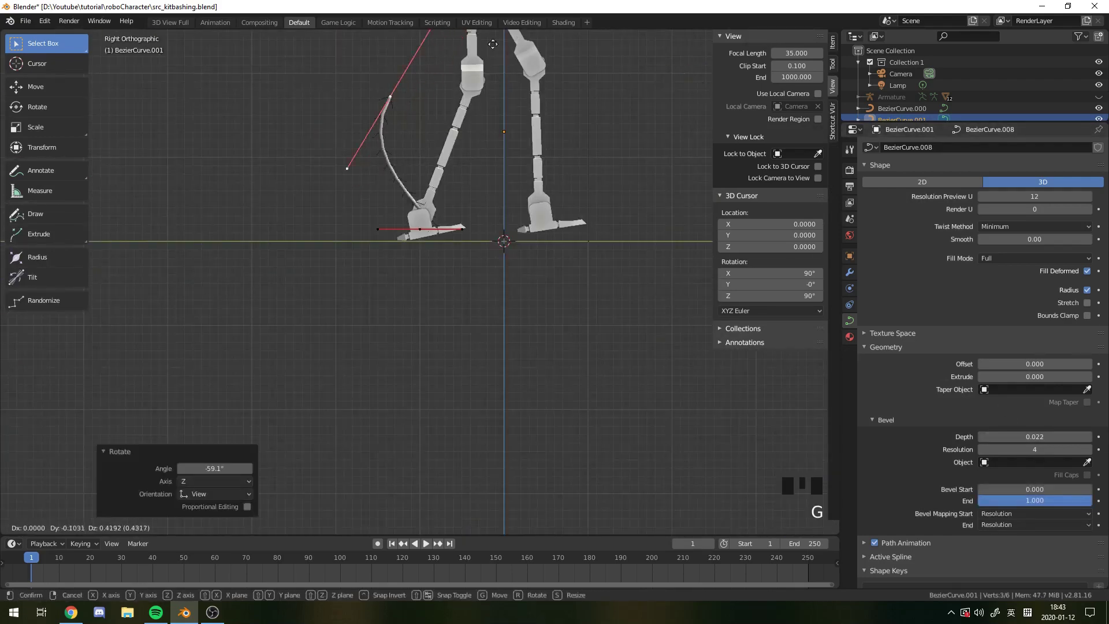
{"action": "left_click", "coordinate": [493, 44]}
{"action": "left_click", "coordinate": [415, 224]}
{"action": "key", "text": "r"}
{"action": "middle_click_drag", "start_coordinate": [491, 69], "coordinate": [456, 200]}
{"action": "left_click", "coordinate": [460, 164]}
{"action": "left_click", "coordinate": [312, 107]}
{"action": "key", "text": "KP_1"}
{"action": "key", "text": "g"}
{"action": "left_click", "coordinate": [389, 168]}
{"action": "key", "text": "KP_3"}
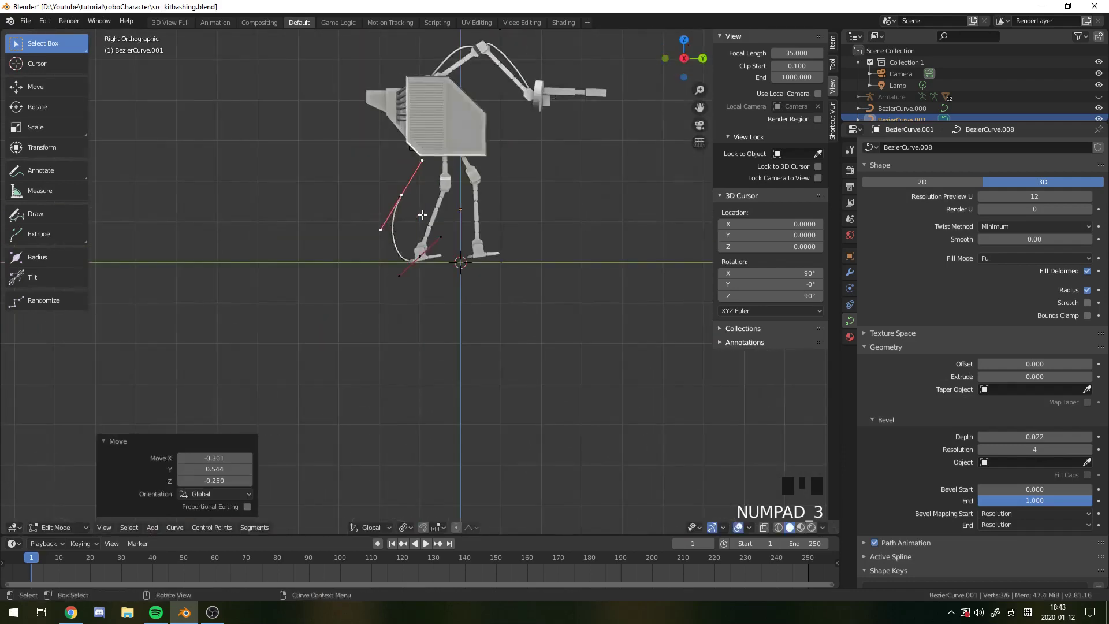
Step: Move the leg cable's upper end point onto the back of the knee joint
{"action": "key", "text": "g"}
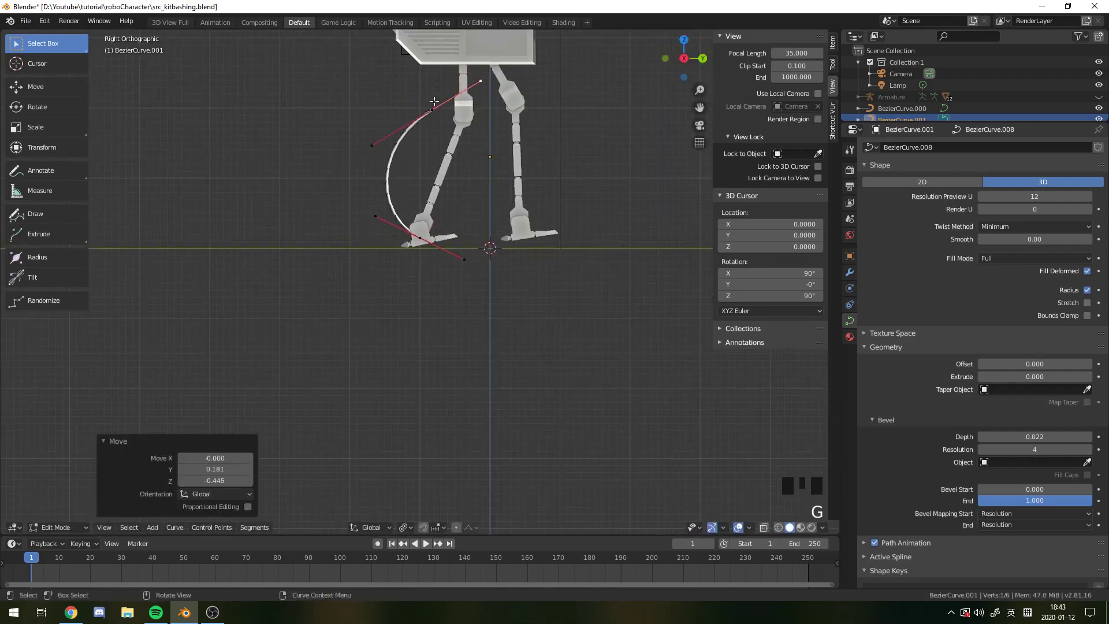
{"action": "left_click", "coordinate": [433, 106]}
{"action": "key", "text": "g"}
{"action": "left_click", "coordinate": [462, 109]}
{"action": "middle_click_drag", "start_coordinate": [462, 109], "coordinate": [455, 145]}
{"action": "key", "text": "g"}
{"action": "key", "text": "z"}
{"action": "left_click", "coordinate": [465, 148]}
Step: Subdivide the leg cable and adjust its middle point so the tube follows the lower leg
{"action": "key", "text": "Tab"}
{"action": "key", "text": "Tab"}
{"action": "right_click", "coordinate": [457, 117]}
{"action": "left_click", "coordinate": [456, 117]}
{"action": "key", "text": "g"}
{"action": "key", "text": "x"}
{"action": "right_click", "coordinate": [428, 160]}
{"action": "key", "text": "Tab"}
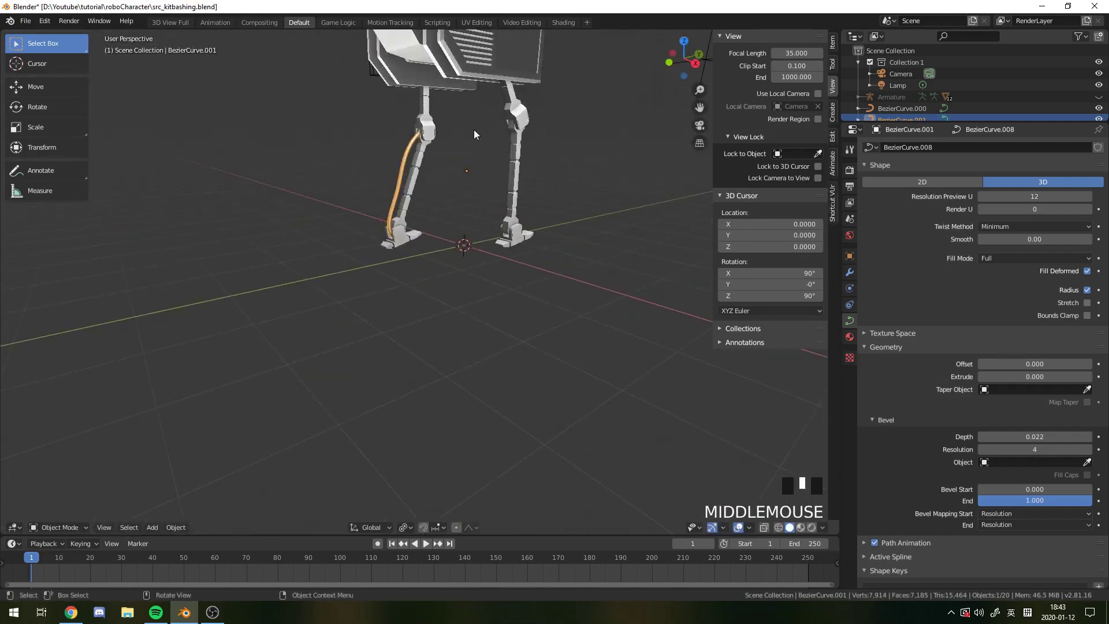
Step: Duplicate the leg cable for the other leg and check the copy's control points against that leg
{"action": "left_click", "coordinate": [510, 202]}
{"action": "key", "text": "Tab"}
{"action": "key", "text": "KP_1"}
{"action": "middle_click_drag", "start_coordinate": [359, 237], "coordinate": [191, 226]}
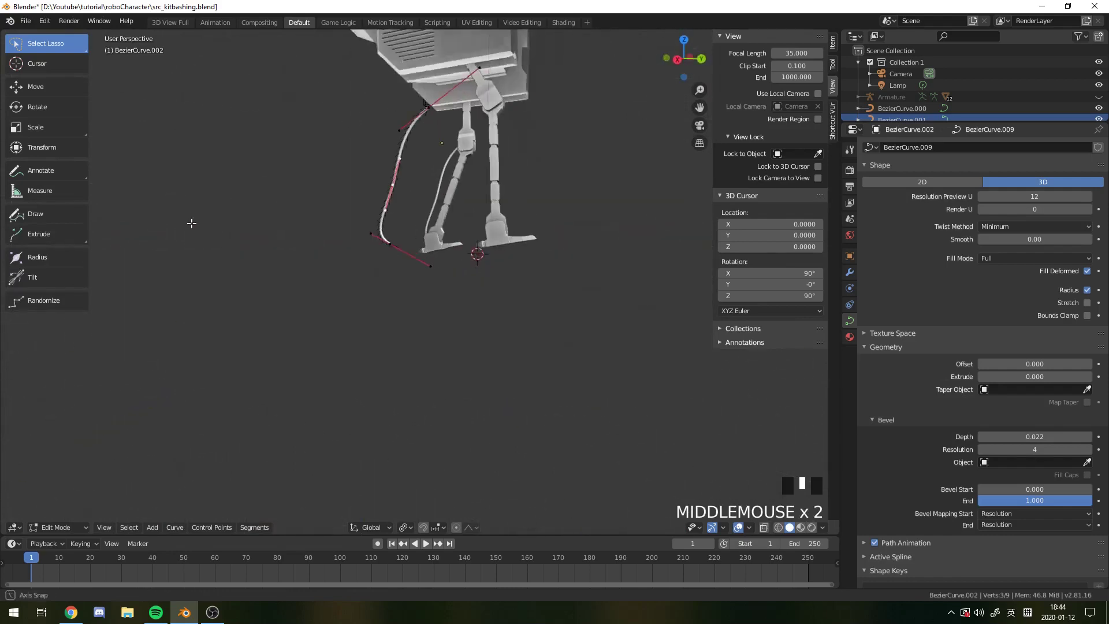
{"action": "key", "text": "Tab"}
{"action": "left_click", "coordinate": [435, 238]}
Step: Move the duplicated leg cable 0.336 along X toward the other leg
{"action": "key", "text": "KP_3"}
{"action": "scroll", "coordinate": [543, 202], "scroll_direction": "down", "scroll_amount": 2}
{"action": "middle_click_drag", "start_coordinate": [487, 160], "coordinate": [589, 194]}
{"action": "left_click", "coordinate": [522, 205]}
{"action": "key", "text": "g"}
{"action": "key", "text": "x"}
{"action": "left_click", "coordinate": [555, 173]}
Step: Fit the duplicated cable to the other leg by moving its end and middle points and rotating the middle handles
{"action": "key", "text": "g"}
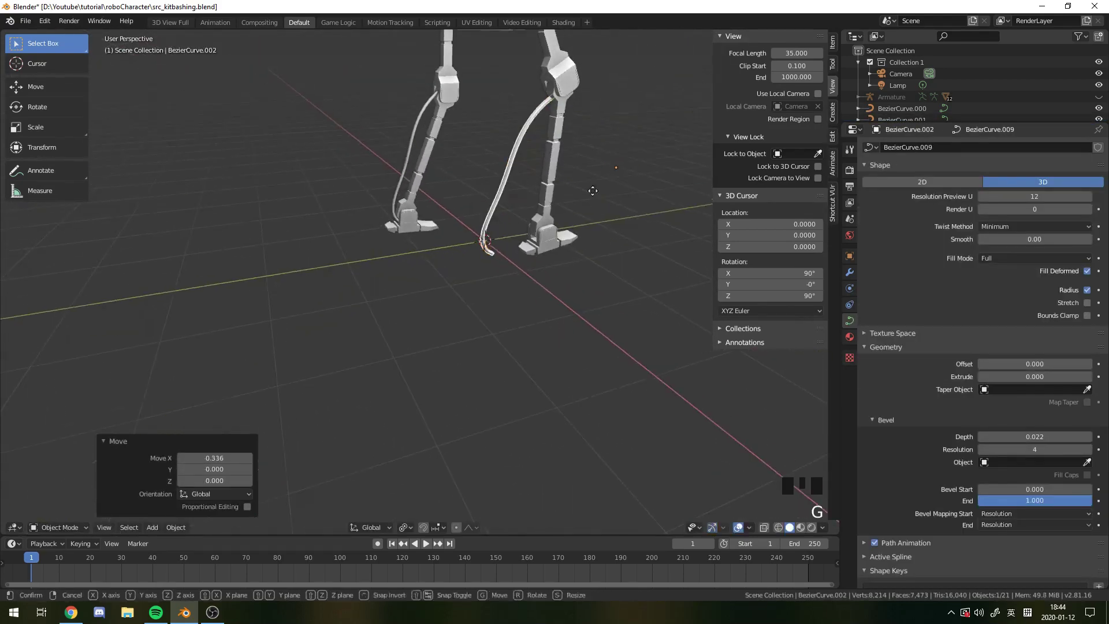
{"action": "scroll", "coordinate": [444, 164], "scroll_direction": "up", "scroll_amount": 3}
{"action": "key", "text": "g"}
{"action": "left_click", "coordinate": [366, 144]}
{"action": "scroll", "coordinate": [366, 144], "scroll_direction": "down", "scroll_amount": 3}
{"action": "left_click", "coordinate": [370, 167]}
{"action": "key", "text": "g"}
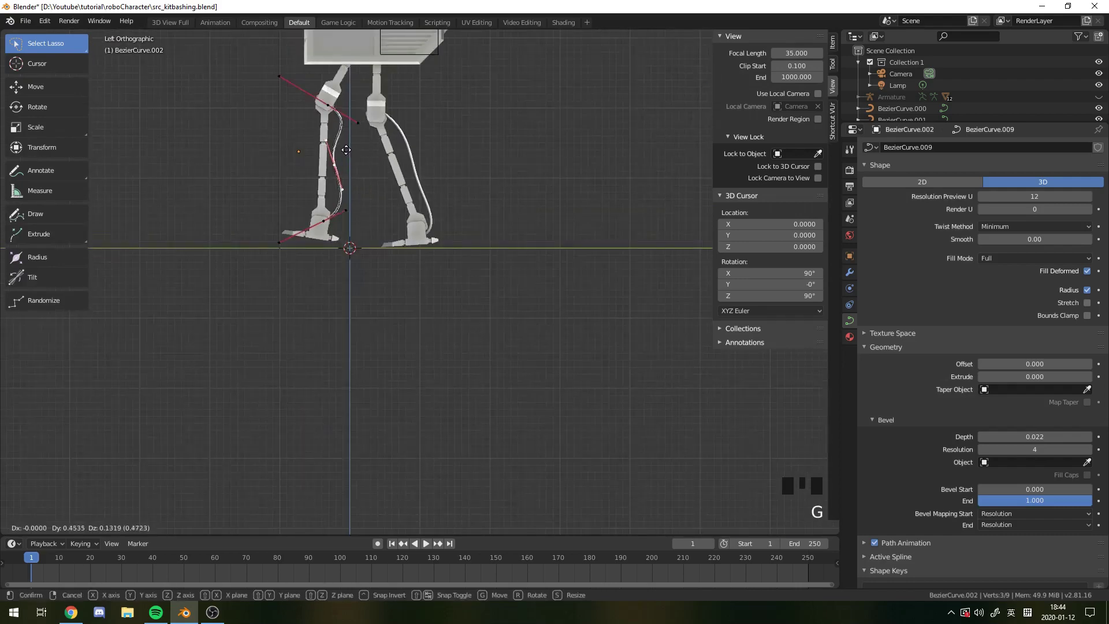
{"action": "scroll", "coordinate": [320, 222], "scroll_direction": "up", "scroll_amount": 2}
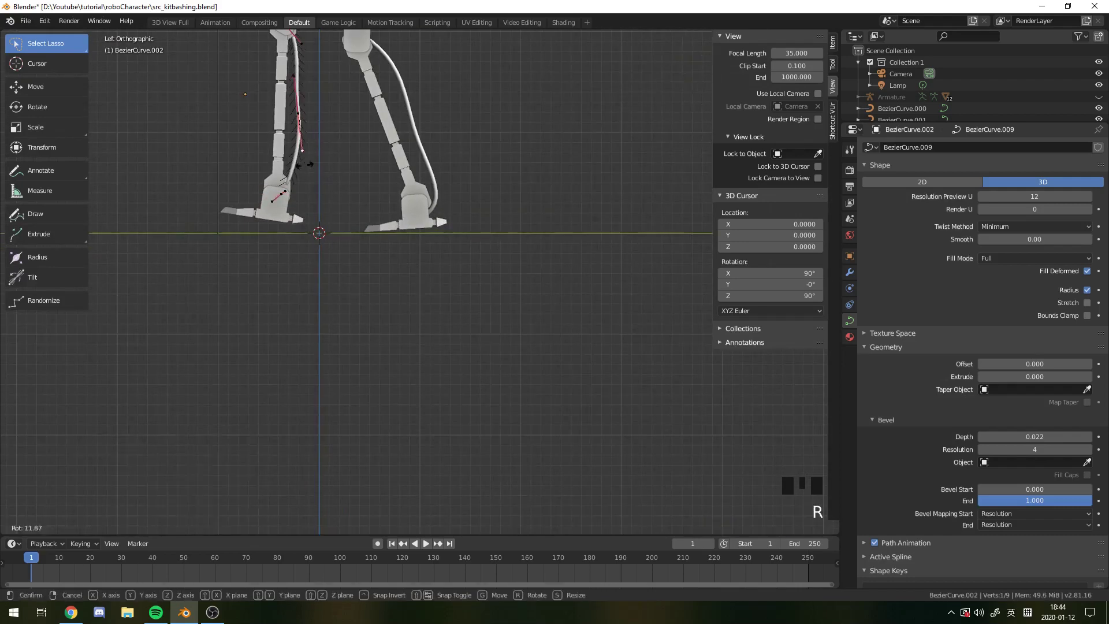
{"action": "left_click", "coordinate": [304, 111]}
Step: Duplicate the leg cables to run a second tube beside each one, and deselect everything
{"action": "key", "text": "Tab"}
{"action": "middle_click_drag", "start_coordinate": [559, 182], "coordinate": [482, 171]}
{"action": "scroll", "coordinate": [440, 181], "scroll_direction": "down", "scroll_amount": 2}
{"action": "left_click", "coordinate": [440, 181]}
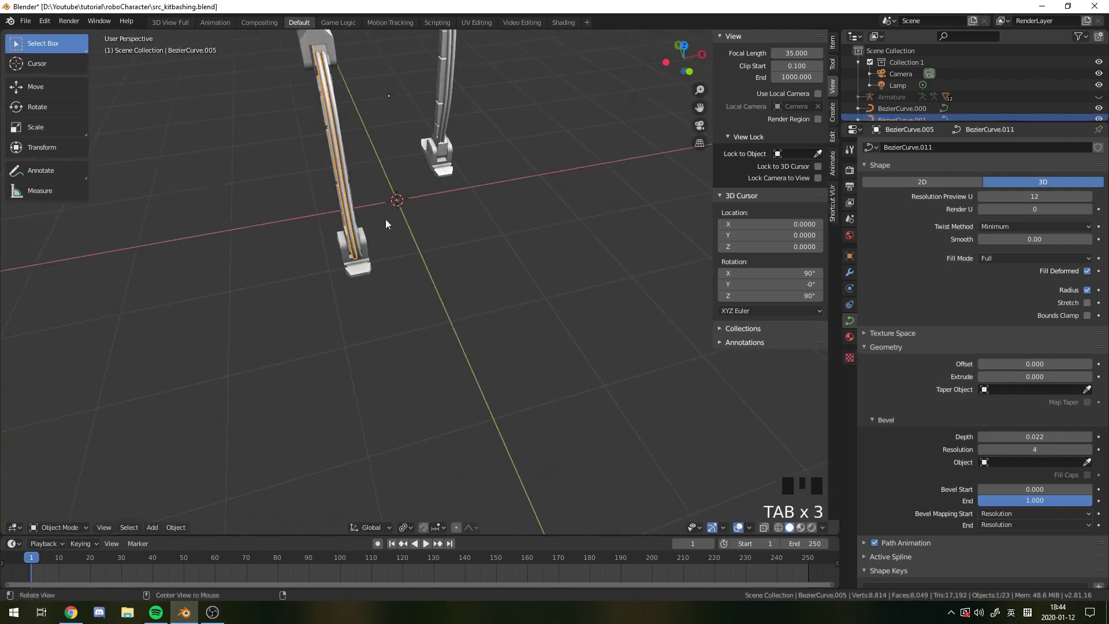
{"action": "left_click_drag", "start_coordinate": [386, 220], "coordinate": [508, 139], "text": "alt"}
{"action": "key", "text": "alt+a"}
{"action": "key", "text": "z"}
Step: Add another Bezier curve and rotate it 90° about Z
{"action": "key", "text": "shift+a"}
{"action": "mouse_move", "coordinate": [393, 148]}
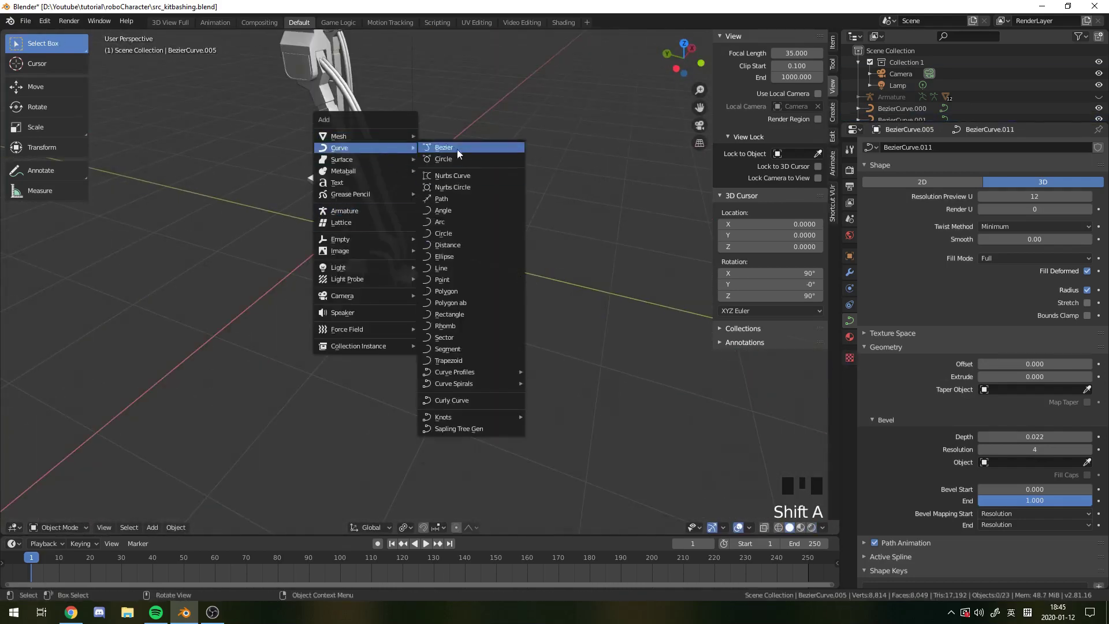
{"action": "left_click", "coordinate": [456, 149]}
{"action": "type", "text": "rz90"}
{"action": "key", "text": "Return"}
Step: Move the new curve along Z and Y into position near the legs
{"action": "scroll", "coordinate": [356, 254], "scroll_direction": "down", "scroll_amount": 6}
{"action": "key", "text": "g"}
{"action": "key", "text": "z"}
{"action": "left_click", "coordinate": [353, 205]}
{"action": "key", "text": "g"}
{"action": "key", "text": "y"}
{"action": "left_click", "coordinate": [384, 211]}
{"action": "scroll", "coordinate": [393, 213], "scroll_direction": "up", "scroll_amount": 6}
{"action": "left_click_drag", "start_coordinate": [456, 202], "coordinate": [409, 255], "text": "alt"}
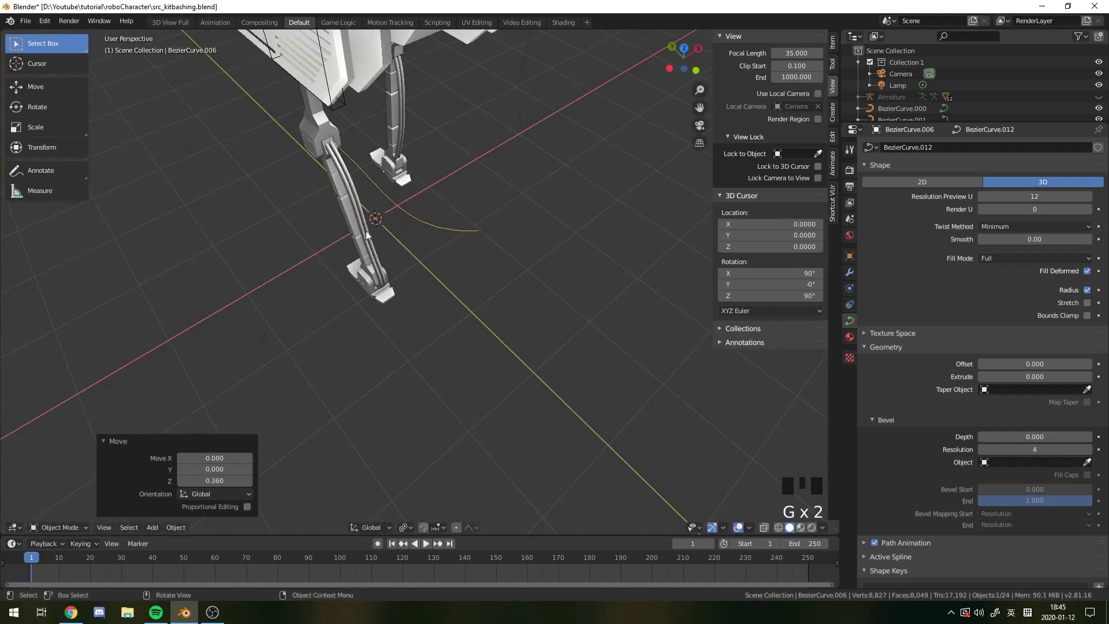
Step: Give the new curve a bevel depth of 0.019 and fit one end to the knee joint by moving and rotating it
{"action": "middle_click_drag", "start_coordinate": [367, 234], "coordinate": [416, 231]}
{"action": "left_click", "coordinate": [343, 167]}
{"action": "middle_click_drag", "start_coordinate": [343, 167], "coordinate": [419, 288], "text": "shift"}
{"action": "scroll", "coordinate": [418, 289], "scroll_direction": "up", "scroll_amount": 6}
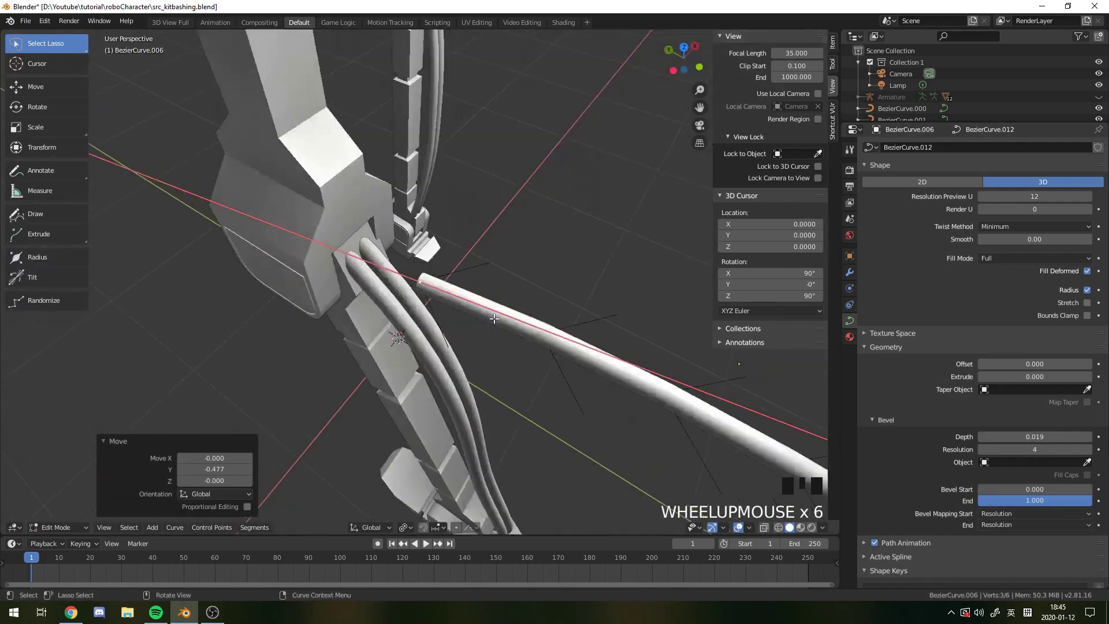
{"action": "key", "text": "s"}
{"action": "left_click", "coordinate": [469, 289]}
{"action": "key", "text": "g"}
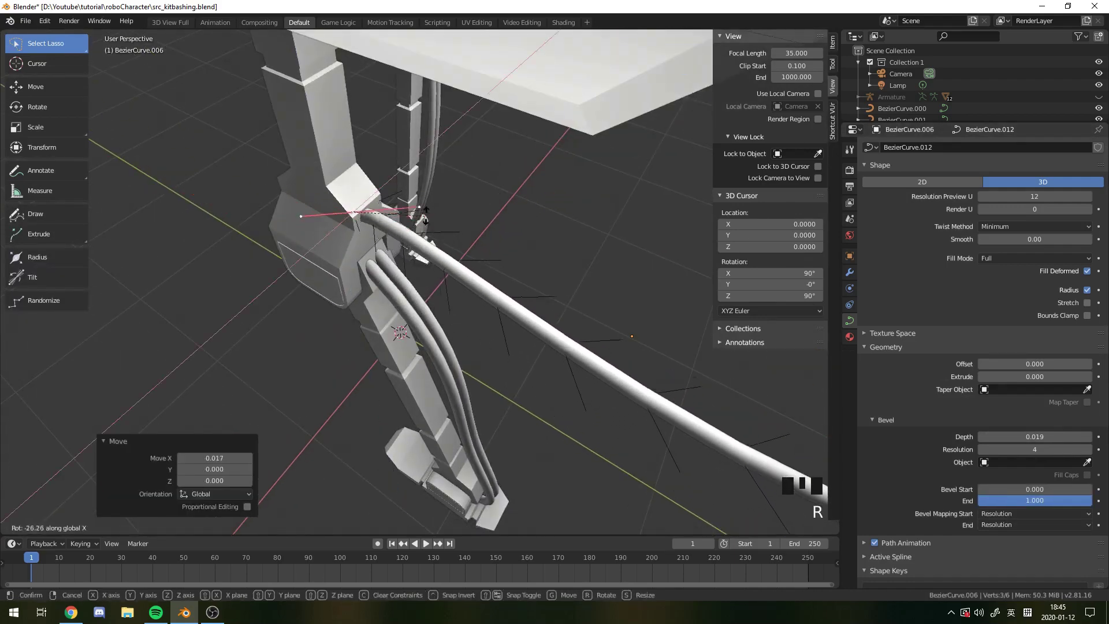
{"action": "left_click", "coordinate": [393, 196]}
Step: Raise the tube's other end along Z under the body, and rotate and move its handles to bend it toward the knee
{"action": "scroll", "coordinate": [405, 202], "scroll_direction": "down", "scroll_amount": 5}
{"action": "left_click", "coordinate": [647, 371]}
{"action": "key", "text": "g"}
{"action": "key", "text": "z"}
{"action": "left_click", "coordinate": [612, 167]}
{"action": "middle_click_drag", "start_coordinate": [555, 208], "coordinate": [534, 191]}
{"action": "key", "text": "r"}
{"action": "left_click", "coordinate": [538, 231]}
{"action": "key", "text": "g"}
{"action": "left_click", "coordinate": [461, 255]}
{"action": "scroll", "coordinate": [460, 254], "scroll_direction": "up", "scroll_amount": 5}
{"action": "key", "text": "g"}
{"action": "left_click", "coordinate": [426, 242]}
{"action": "middle_click_drag", "start_coordinate": [461, 255], "coordinate": [537, 231]}
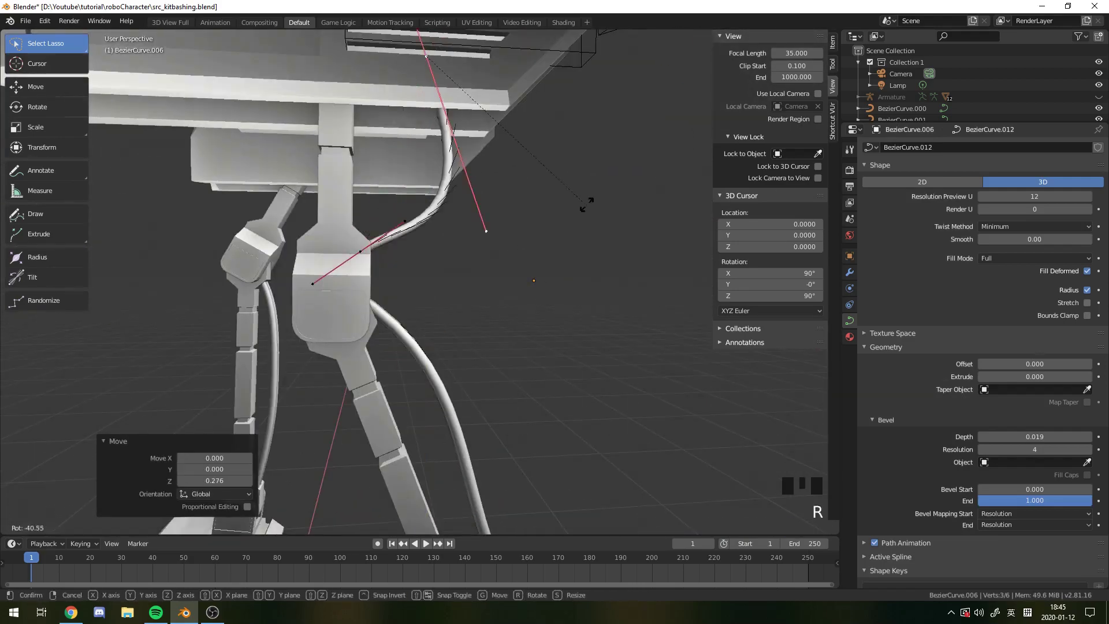
Step: Move the upper-leg tube along X to line it up with the knee joint
{"action": "middle_click_drag", "start_coordinate": [424, 157], "coordinate": [456, 226]}
{"action": "key", "text": "g"}
{"action": "key", "text": "x"}
{"action": "left_click", "coordinate": [451, 225]}
{"action": "key", "text": "Tab"}
{"action": "key", "text": "Tab"}
{"action": "key", "text": "Tab"}
{"action": "scroll", "coordinate": [456, 286], "scroll_direction": "up", "scroll_amount": 4}
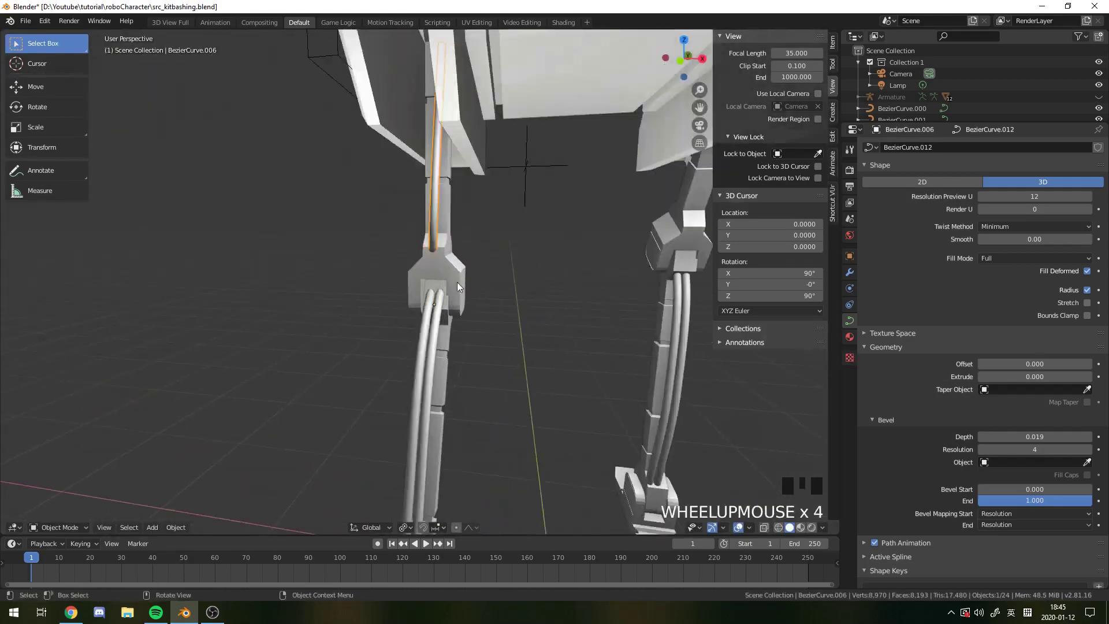
{"action": "key", "text": "g"}
{"action": "key", "text": "x"}
{"action": "left_click", "coordinate": [470, 282]}
Step: Duplicate the upper-leg tube along X beside the original, and shift the upper points of both tubes along X
{"action": "key", "text": "shift+d"}
{"action": "key", "text": "x"}
{"action": "left_click", "coordinate": [491, 277]}
{"action": "scroll", "coordinate": [464, 249], "scroll_direction": "down", "scroll_amount": 3}
{"action": "left_click", "coordinate": [427, 121], "text": "shift"}
{"action": "key", "text": "Tab"}
{"action": "left_click", "coordinate": [435, 73]}
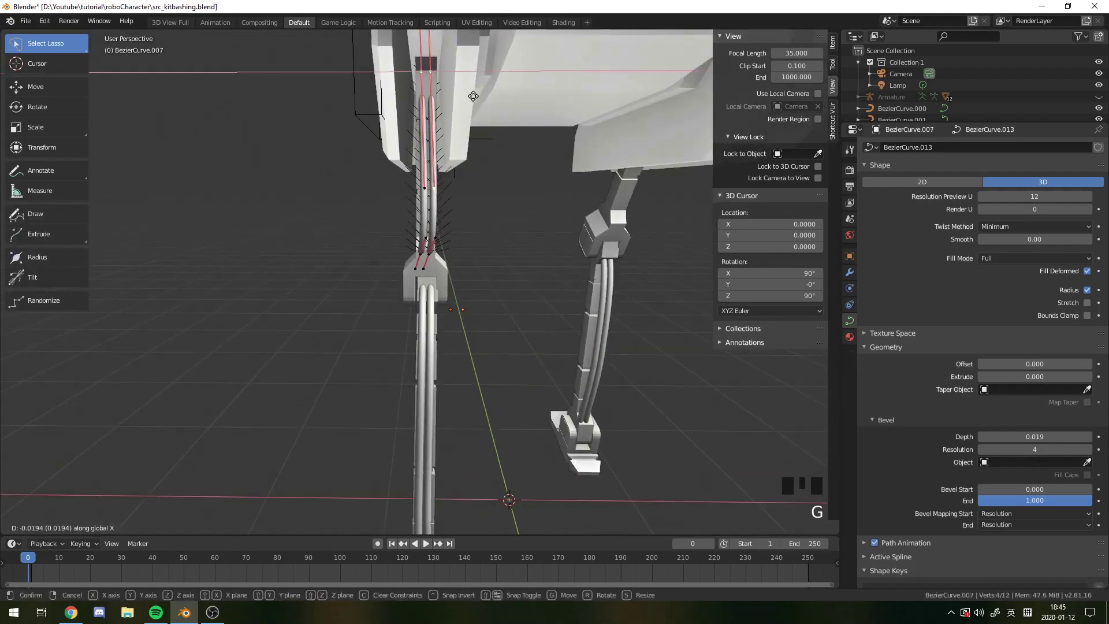
Step: Duplicate the pair of upper-leg tubes to the other leg along X and move their lower ends onto its knee joint
{"action": "left_click", "coordinate": [720, 268]}
{"action": "middle_click_drag", "start_coordinate": [720, 268], "coordinate": [626, 195]}
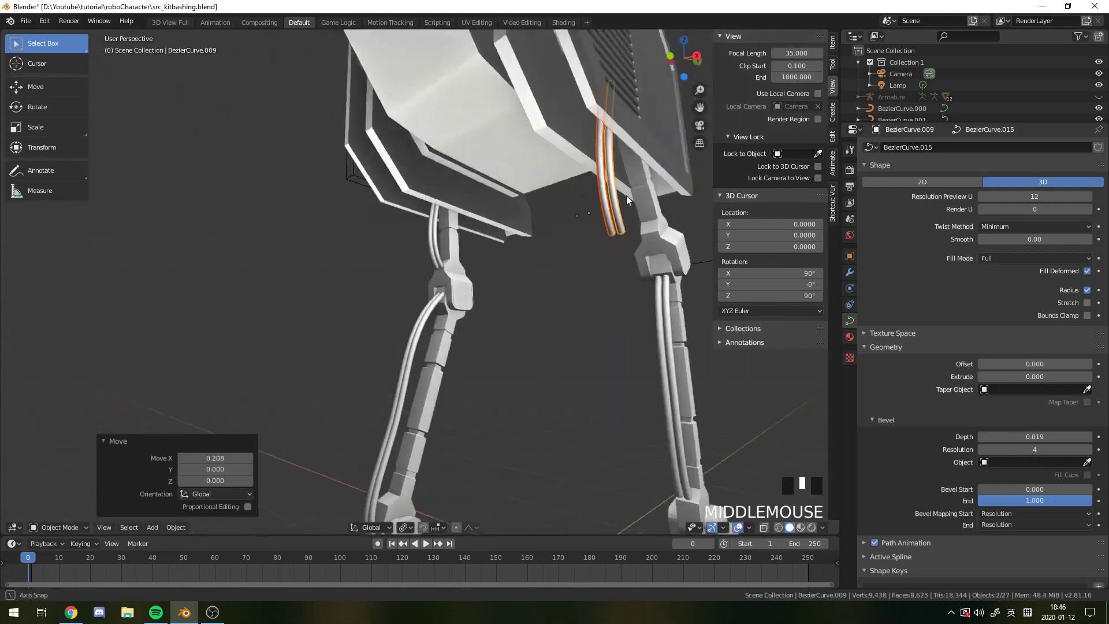
{"action": "key", "text": "Tab"}
{"action": "key", "text": "KP_3"}
{"action": "left_click_drag", "start_coordinate": [414, 247], "coordinate": [484, 297]}
{"action": "middle_click_drag", "start_coordinate": [484, 298], "coordinate": [490, 338]}
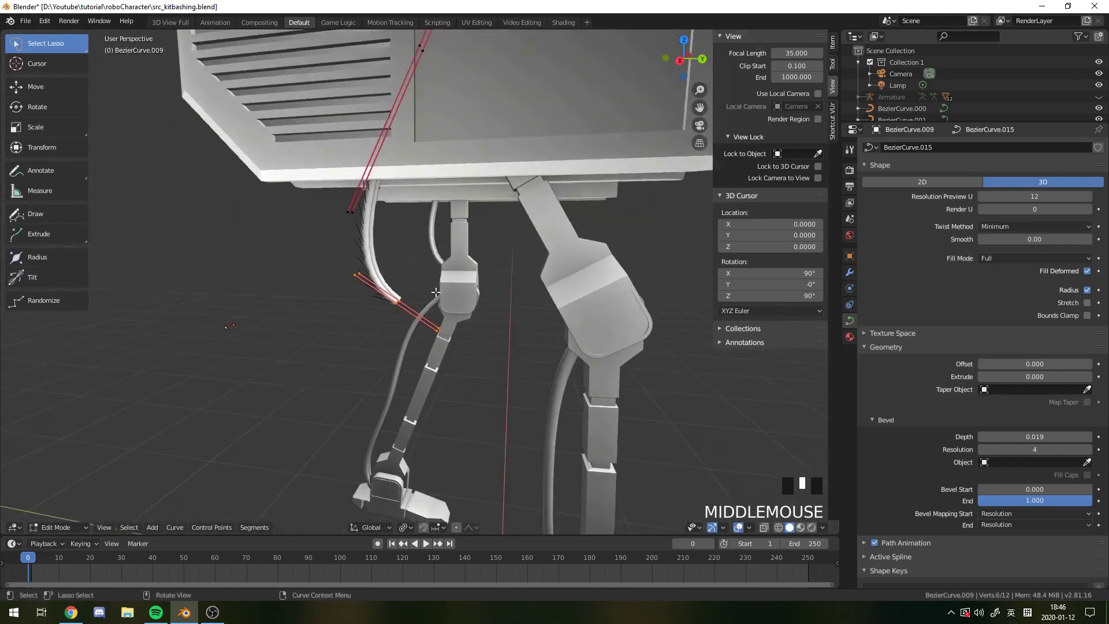
{"action": "key", "text": "KP_3"}
{"action": "key", "text": "g"}
{"action": "left_click", "coordinate": [553, 231]}
{"action": "key", "text": "Tab"}
{"action": "scroll", "coordinate": [555, 249], "scroll_direction": "down", "scroll_amount": 3}
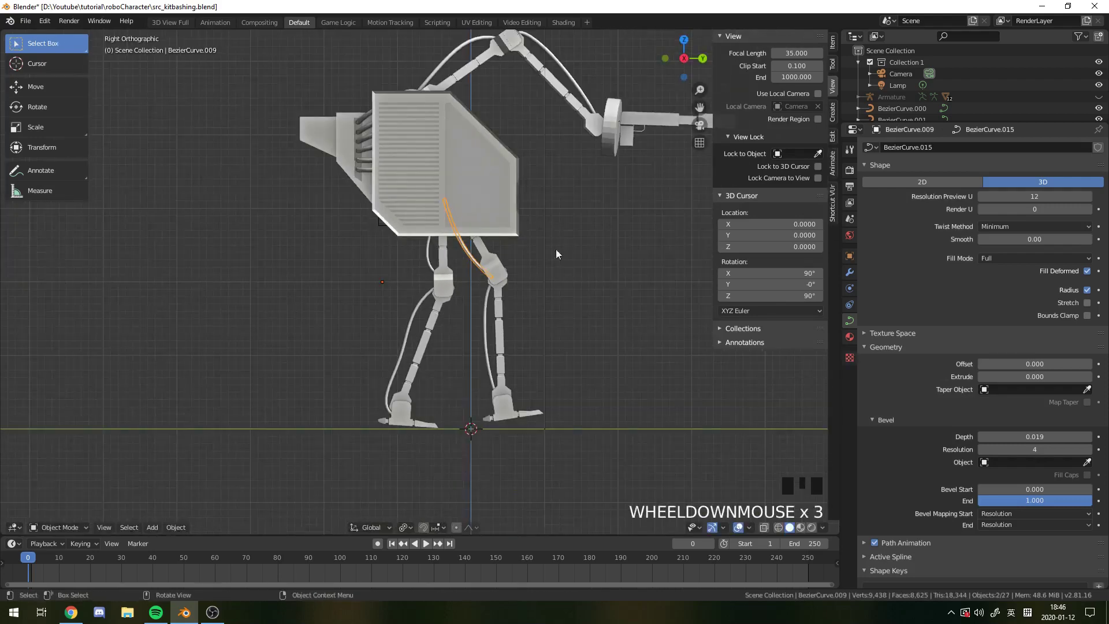
Step: Inset two adjacent faces of the panel below the arm's shoulder joint on the body by about 0.0436
{"action": "key", "text": "z"}
{"action": "mouse_move", "coordinate": [556, 249]}
{"action": "middle_mouse_down"}
{"action": "mouse_move", "coordinate": [522, 306]}
{"action": "mouse_move", "coordinate": [439, 233]}
{"action": "middle_mouse_up"}
{"action": "key", "text": "z"}
{"action": "mouse_move", "coordinate": [507, 195]}
{"action": "middle_mouse_down"}
{"action": "mouse_move", "coordinate": [459, 235]}
{"action": "mouse_move", "coordinate": [480, 233]}
{"action": "mouse_move", "coordinate": [488, 168]}
{"action": "middle_mouse_up"}
{"action": "scroll", "coordinate": [480, 233], "scroll_direction": "up", "scroll_amount": 4}
{"action": "key", "text": "z"}
{"action": "left_click", "coordinate": [445, 141]}
{"action": "key", "text": "Tab"}
{"action": "left_click", "coordinate": [366, 149]}
{"action": "mouse_move", "coordinate": [379, 111]}
{"action": "middle_mouse_down"}
{"action": "mouse_move", "coordinate": [369, 139]}
{"action": "mouse_move", "coordinate": [416, 220]}
{"action": "mouse_move", "coordinate": [475, 285]}
{"action": "middle_mouse_up"}
{"action": "scroll", "coordinate": [366, 149], "scroll_direction": "down", "scroll_amount": 5}
{"action": "scroll", "coordinate": [416, 220], "scroll_direction": "up", "scroll_amount": 1}
{"action": "left_click", "coordinate": [498, 290], "text": "shift"}
{"action": "key", "text": "i"}
{"action": "left_click", "coordinate": [725, 416]}
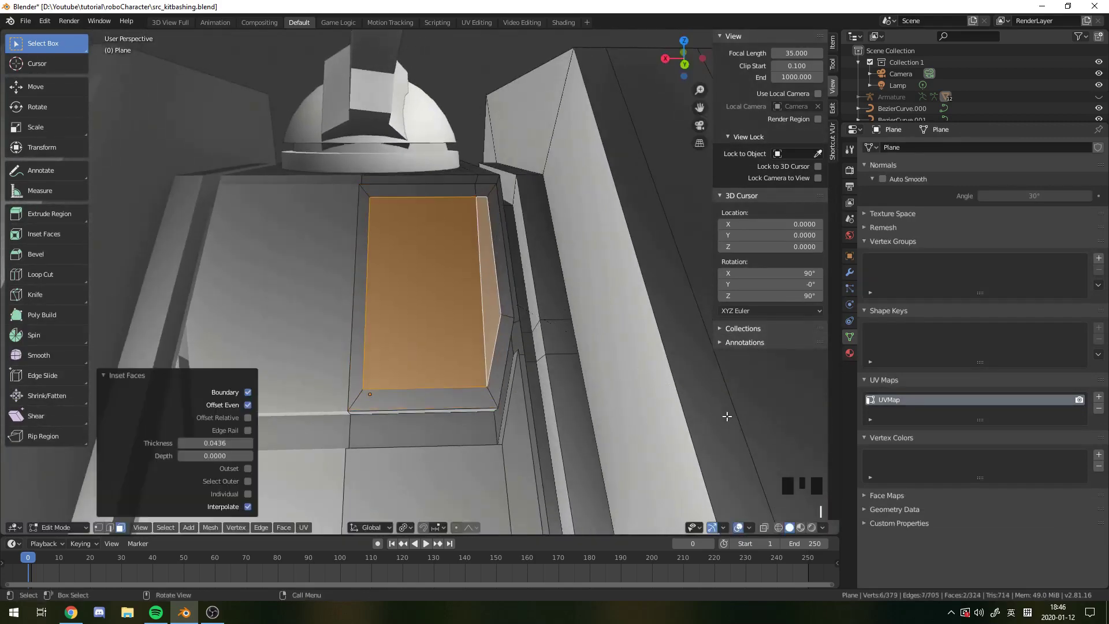
Step: Try to extrude the inset panel faces on the body
{"action": "key", "text": "e"}
{"action": "key", "text": "Tab"}
{"action": "key", "text": "ctrl+z"}
{"action": "key", "text": "ctrl+z"}
{"action": "key", "text": "ctrl+z"}
{"action": "key", "text": "ctrl+z"}
{"action": "scroll", "coordinate": [445, 369], "scroll_direction": "up", "scroll_amount": 4}
{"action": "key", "text": "e"}
{"action": "left_click", "coordinate": [518, 354]}
{"action": "key", "text": "Tab"}
{"action": "scroll", "coordinate": [518, 370], "scroll_direction": "down", "scroll_amount": 4}
{"action": "middle_click_drag", "start_coordinate": [518, 370], "coordinate": [518, 418]}
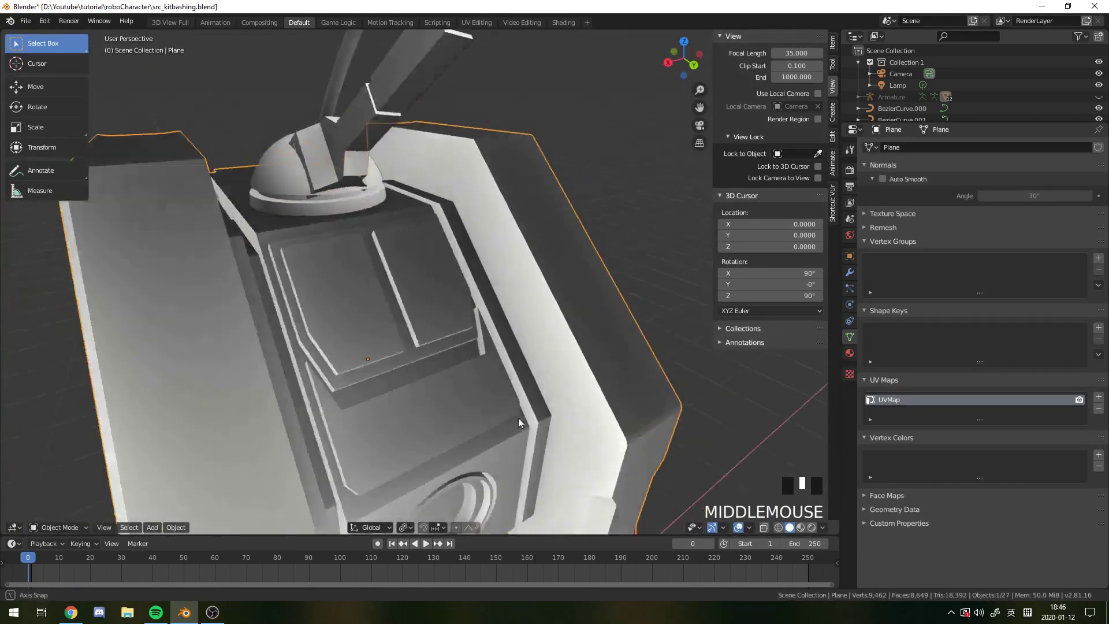
Step: Undo the last edits to the body's panel faces
{"action": "key", "text": "ctrl+z"}
{"action": "key", "text": "ctrl+z"}
{"action": "key", "text": "Tab"}
{"action": "middle_click_drag", "start_coordinate": [456, 390], "coordinate": [451, 372]}
{"action": "key", "text": "Tab"}
{"action": "key", "text": "Tab"}
{"action": "middle_click_drag", "start_coordinate": [389, 299], "coordinate": [411, 255]}
{"action": "key", "text": "ctrl+z"}
{"action": "key", "text": "ctrl+z"}
{"action": "key", "text": "ctrl+z"}
{"action": "key", "text": "ctrl+z"}
{"action": "scroll", "coordinate": [410, 254], "scroll_direction": "up", "scroll_amount": 3}
{"action": "left_click", "coordinate": [458, 376]}
Step: Add a centred loop cut across the sloped edge of the body
{"action": "key", "text": "Tab"}
{"action": "middle_click_drag", "start_coordinate": [483, 317], "coordinate": [561, 387]}
{"action": "scroll", "coordinate": [480, 388], "scroll_direction": "down", "scroll_amount": 3}
{"action": "key", "text": "Tab"}
{"action": "scroll", "coordinate": [468, 422], "scroll_direction": "up", "scroll_amount": 3}
{"action": "left_click", "coordinate": [562, 387]}
{"action": "left_click", "coordinate": [109, 528]}
{"action": "key", "text": "ctrl+r"}
{"action": "middle_click_drag", "start_coordinate": [627, 324], "coordinate": [553, 214]}
{"action": "scroll", "coordinate": [579, 307], "scroll_direction": "up", "scroll_amount": 1}
{"action": "left_click", "coordinate": [580, 307]}
{"action": "right_click", "coordinate": [580, 306]}
Step: Move three adjacent faces on the body's sloped edge along Y to form a recess
{"action": "left_click", "coordinate": [432, 334]}
{"action": "scroll", "coordinate": [432, 333], "scroll_direction": "up", "scroll_amount": 2}
{"action": "left_click", "coordinate": [489, 334]}
{"action": "left_click", "coordinate": [445, 312], "text": "shift"}
{"action": "left_click", "coordinate": [399, 303], "text": "shift"}
{"action": "middle_click_drag", "start_coordinate": [404, 304], "coordinate": [475, 322]}
{"action": "key", "text": "g"}
{"action": "key", "text": "y"}
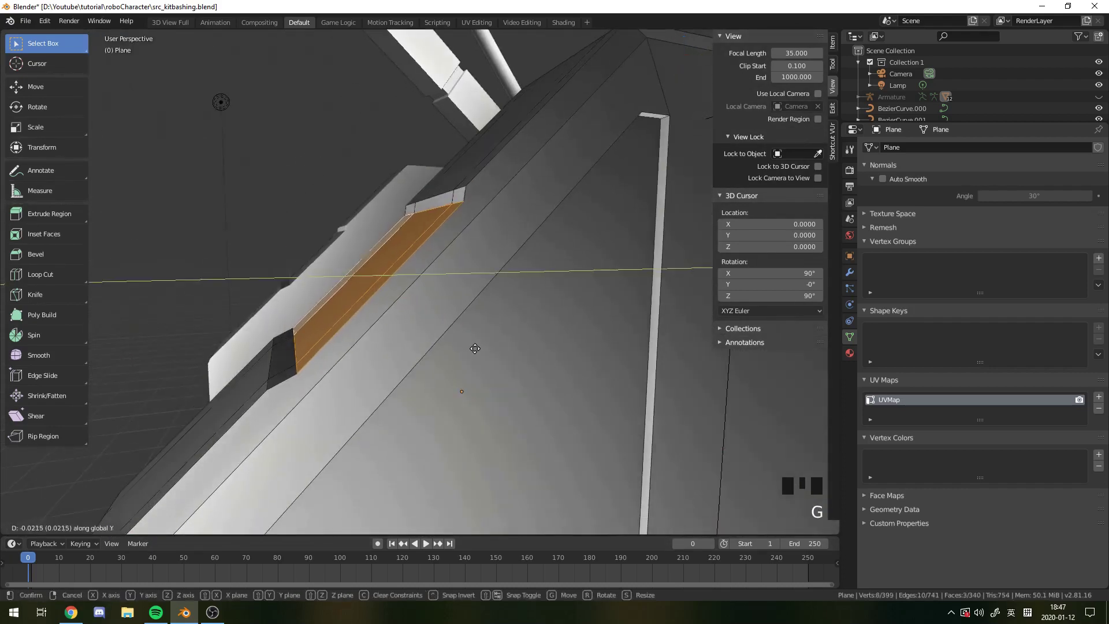
{"action": "left_click", "coordinate": [463, 389]}
{"action": "key", "text": "g"}
{"action": "key", "text": "y"}
{"action": "mouse_move", "coordinate": [463, 389]}
{"action": "middle_mouse_down"}
{"action": "mouse_move", "coordinate": [470, 364]}
{"action": "mouse_move", "coordinate": [446, 390]}
{"action": "middle_mouse_up"}
{"action": "scroll", "coordinate": [446, 391], "scroll_direction": "up", "scroll_amount": 3}
{"action": "left_click", "coordinate": [445, 390]}
Step: Add a loop cut along the body's sloped rim beside the recess
{"action": "middle_click_drag", "start_coordinate": [446, 391], "coordinate": [462, 334]}
{"action": "scroll", "coordinate": [458, 397], "scroll_direction": "down", "scroll_amount": 1}
{"action": "key", "text": "ctrl+r"}
{"action": "left_click", "coordinate": [456, 327]}
{"action": "scroll", "coordinate": [455, 328], "scroll_direction": "down", "scroll_amount": 2}
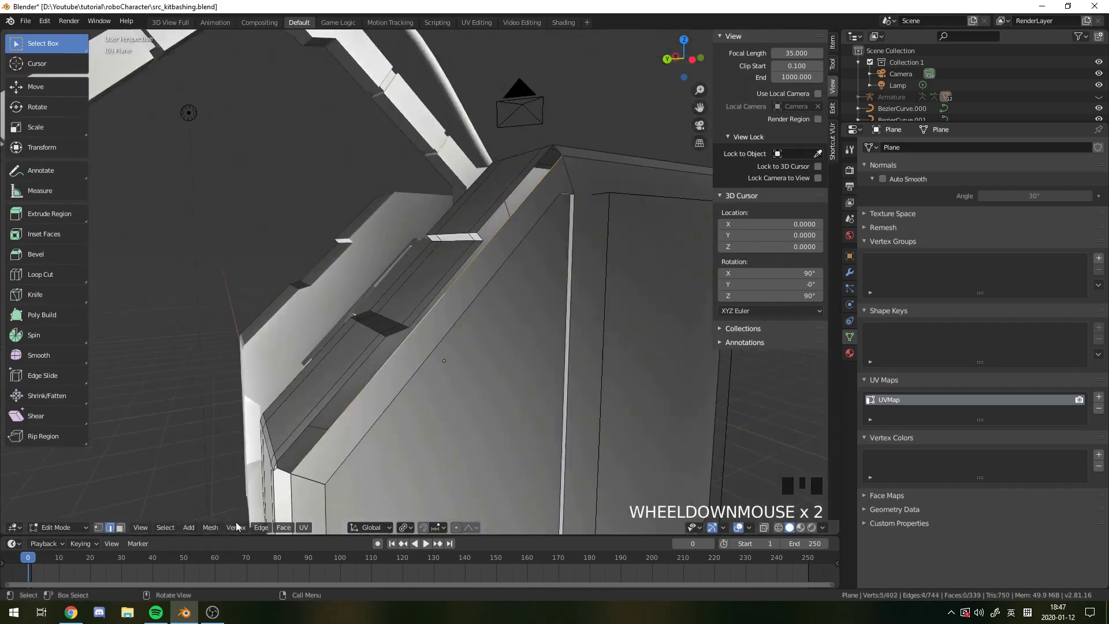
Step: Fill the gap at the lower end of the recess with new faces between its corner vertices
{"action": "key", "text": "1"}
{"action": "left_click", "coordinate": [378, 378]}
{"action": "scroll", "coordinate": [398, 370], "scroll_direction": "down", "scroll_amount": 1}
{"action": "middle_click_drag", "start_coordinate": [399, 370], "coordinate": [474, 324]}
{"action": "left_click", "coordinate": [514, 268], "text": "shift"}
{"action": "key", "text": "f"}
{"action": "middle_click_drag", "start_coordinate": [407, 446], "coordinate": [448, 417]}
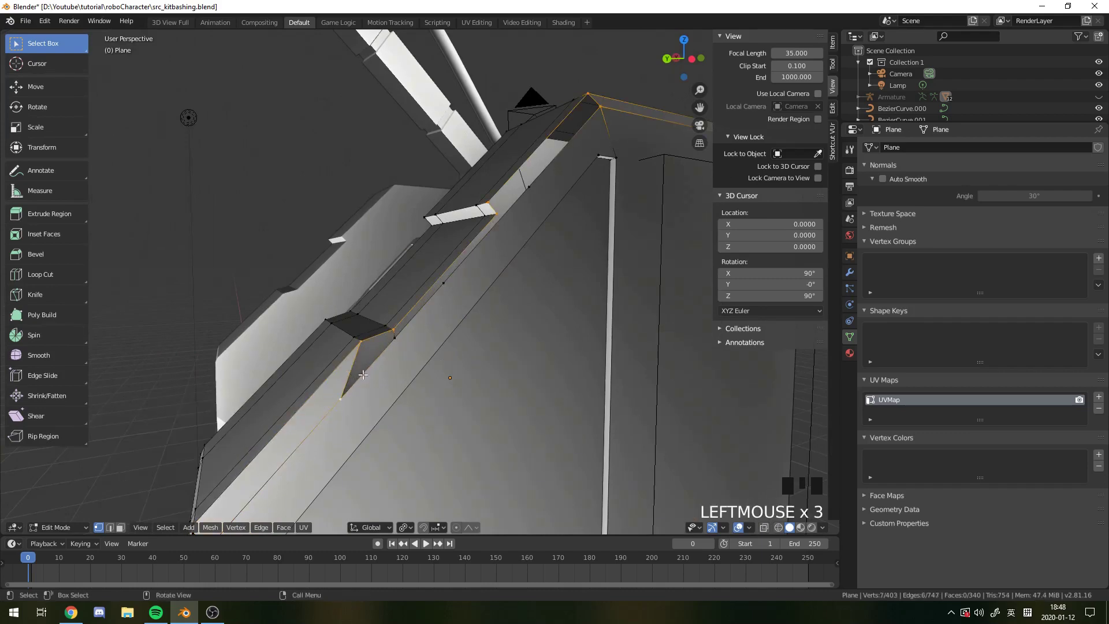
{"action": "key", "text": "f"}
{"action": "scroll", "coordinate": [475, 281], "scroll_direction": "up", "scroll_amount": 2}
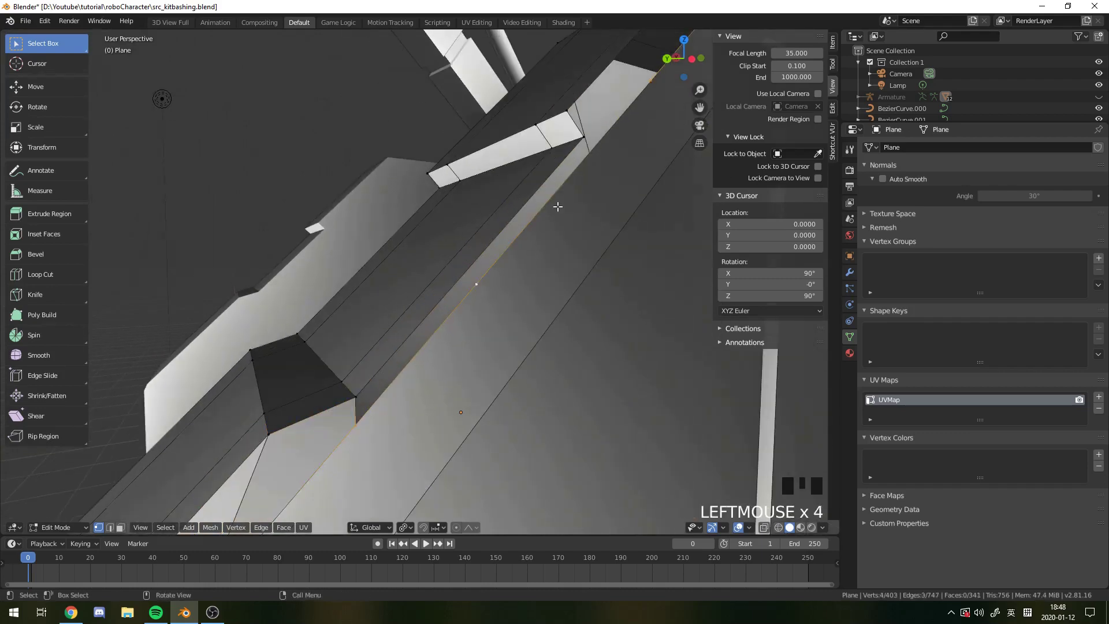
Step: Fill the remaining open strip along the recess's outer edge with a face
{"action": "scroll", "coordinate": [555, 203], "scroll_direction": "down", "scroll_amount": 2}
{"action": "left_click", "coordinate": [527, 187]}
{"action": "middle_click_drag", "start_coordinate": [477, 282], "coordinate": [490, 265]}
{"action": "key", "text": "ctrl+r"}
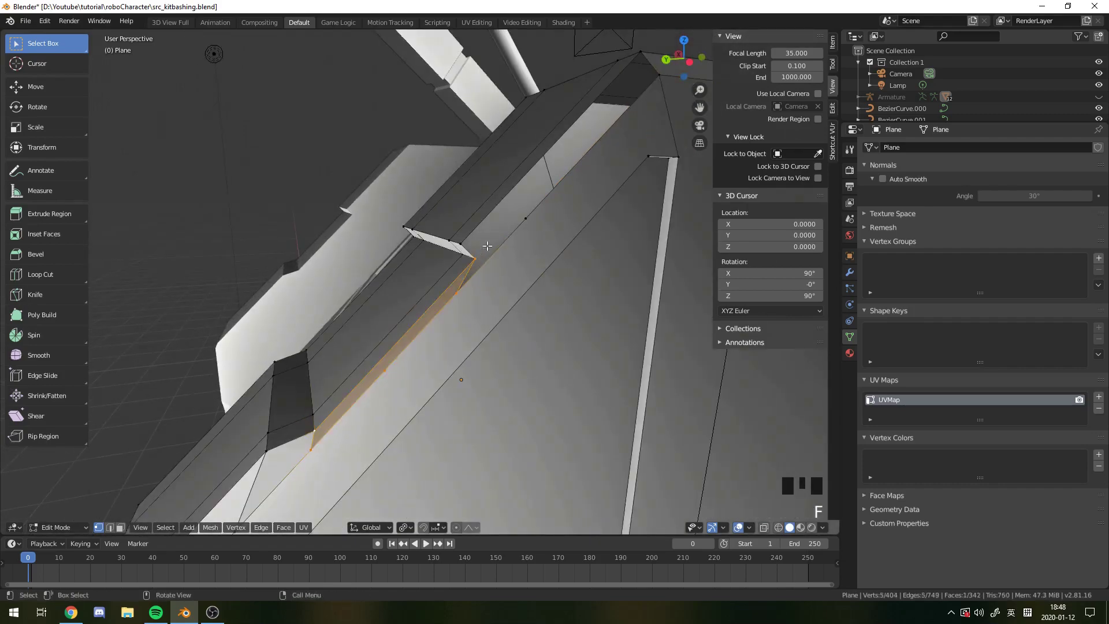
{"action": "key", "text": "f"}
{"action": "key", "text": "Tab"}
Step: Add a loop cut across the top of the body to divide its upper faces
{"action": "middle_click_drag", "start_coordinate": [542, 212], "coordinate": [601, 308]}
{"action": "key", "text": "Tab"}
{"action": "key", "text": "Tab"}
{"action": "key", "text": "Tab"}
{"action": "key", "text": "ctrl+t"}
{"action": "key", "text": "Tab"}
{"action": "key", "text": "Tab"}
{"action": "key", "text": "ctrl+r"}
{"action": "scroll", "coordinate": [599, 305], "scroll_direction": "up", "scroll_amount": 1}
{"action": "left_click", "coordinate": [599, 305]}
{"action": "key", "text": "g"}
Step: Extrude the two end faces on top of the body upward into raised blocks
{"action": "left_click", "coordinate": [120, 528]}
{"action": "left_click", "coordinate": [626, 311]}
{"action": "left_click", "coordinate": [469, 287], "text": "shift"}
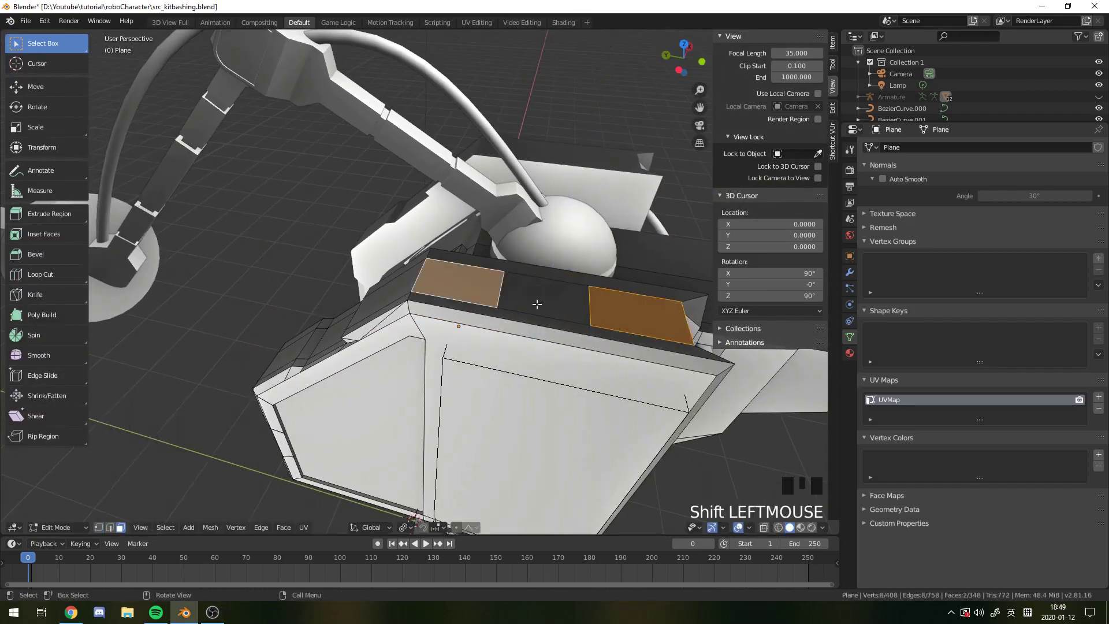
{"action": "left_click", "coordinate": [630, 302]}
{"action": "scroll", "coordinate": [577, 289], "scroll_direction": "up", "scroll_amount": 2}
Step: Move an upper edge of the raised block along Y to slope its end face
{"action": "key", "text": "2"}
{"action": "left_click", "coordinate": [426, 260]}
{"action": "key", "text": "g"}
{"action": "key", "text": "y"}
{"action": "left_click", "coordinate": [457, 269]}
{"action": "key", "text": "Tab"}
{"action": "key", "text": "Tab"}
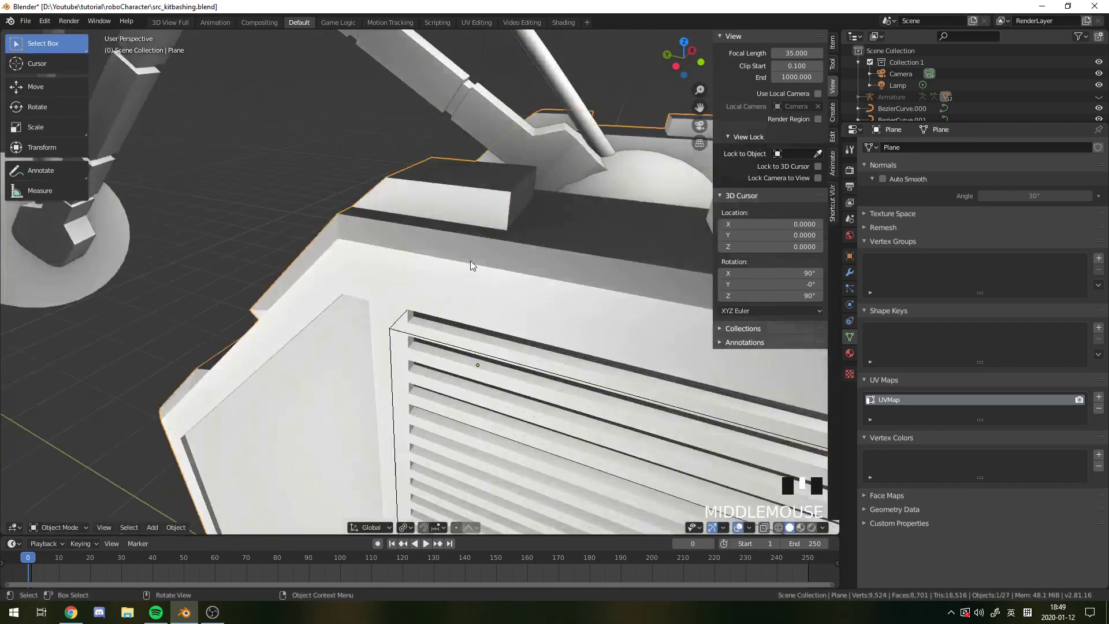
Step: Scale two upper edges of the raised blocks on top of the body to 0.602 along Y to slope their end faces
{"action": "middle_click_drag", "start_coordinate": [472, 264], "coordinate": [559, 306]}
{"action": "left_click", "coordinate": [578, 332], "text": "shift"}
{"action": "key", "text": "s"}
{"action": "key", "text": "y"}
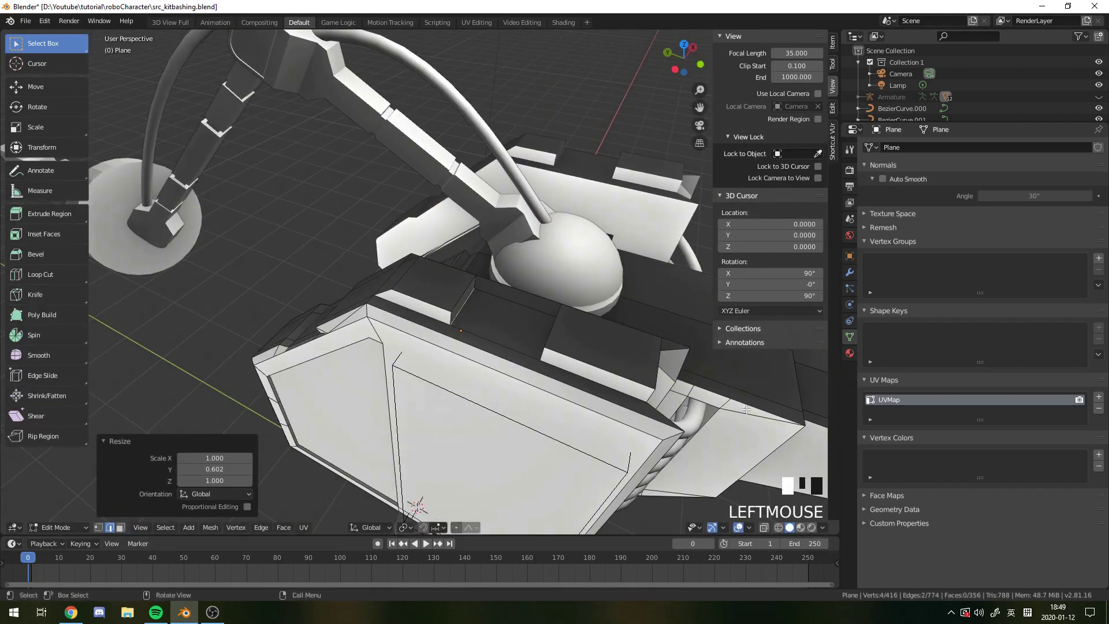
{"action": "middle_click_drag", "start_coordinate": [682, 353], "coordinate": [682, 312]}
{"action": "key", "text": "Tab"}
{"action": "key", "text": "Tab"}
{"action": "middle_click_drag", "start_coordinate": [641, 277], "coordinate": [626, 268]}
{"action": "left_click", "coordinate": [605, 243]}
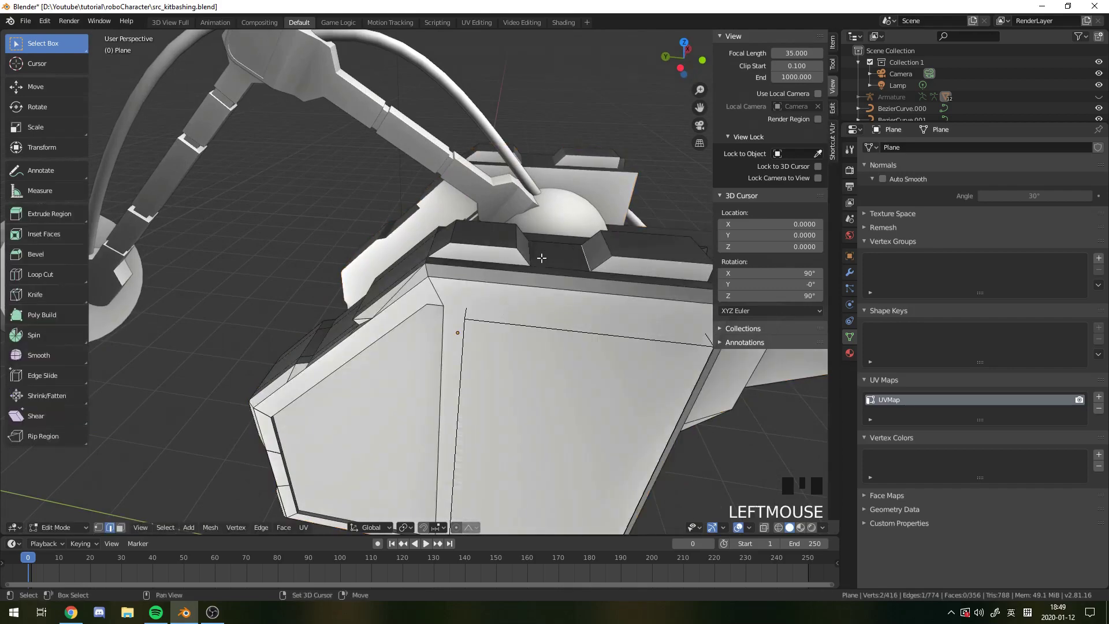
{"action": "left_click", "coordinate": [120, 529]}
{"action": "mouse_move", "coordinate": [439, 300]}
{"action": "middle_mouse_down"}
{"action": "mouse_move", "coordinate": [462, 358]}
{"action": "mouse_move", "coordinate": [543, 323]}
{"action": "middle_mouse_up"}
{"action": "key", "text": "shift+a"}
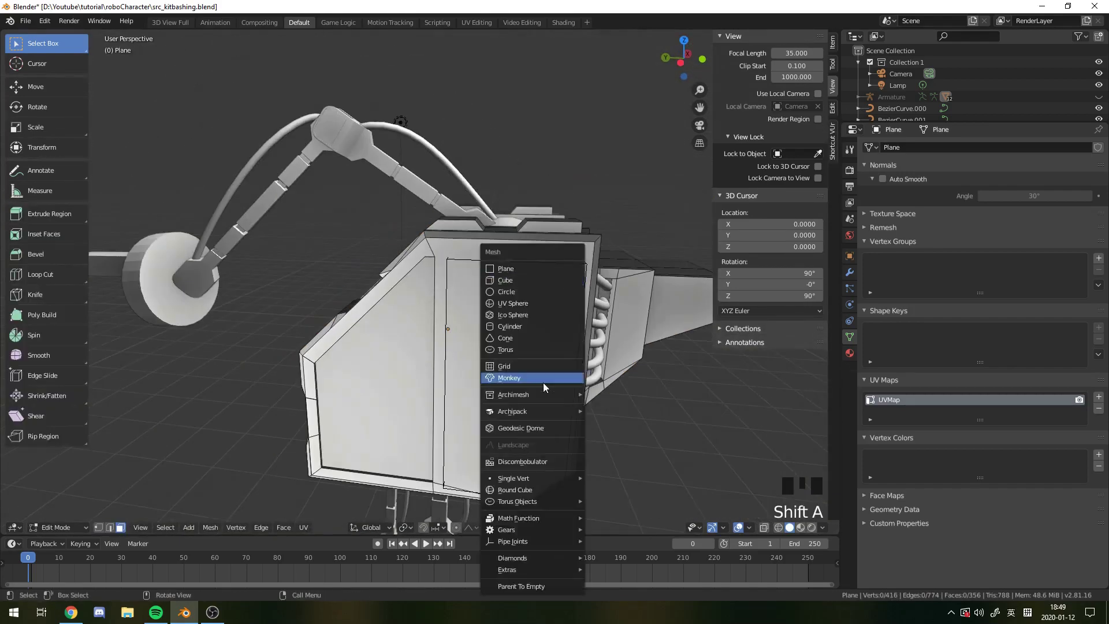
{"action": "middle_click_drag", "start_coordinate": [543, 381], "coordinate": [358, 370]}
{"action": "key", "text": "Tab"}
{"action": "key", "text": "Tab"}
{"action": "key", "text": "Tab"}
Step: Extrude the face on the underside of the body's front by -0.127 along its normal to form a lower block
{"action": "middle_click_drag", "start_coordinate": [404, 243], "coordinate": [448, 263]}
{"action": "key", "text": "z"}
{"action": "middle_click_drag", "start_coordinate": [445, 210], "coordinate": [424, 372]}
{"action": "key", "text": "Tab"}
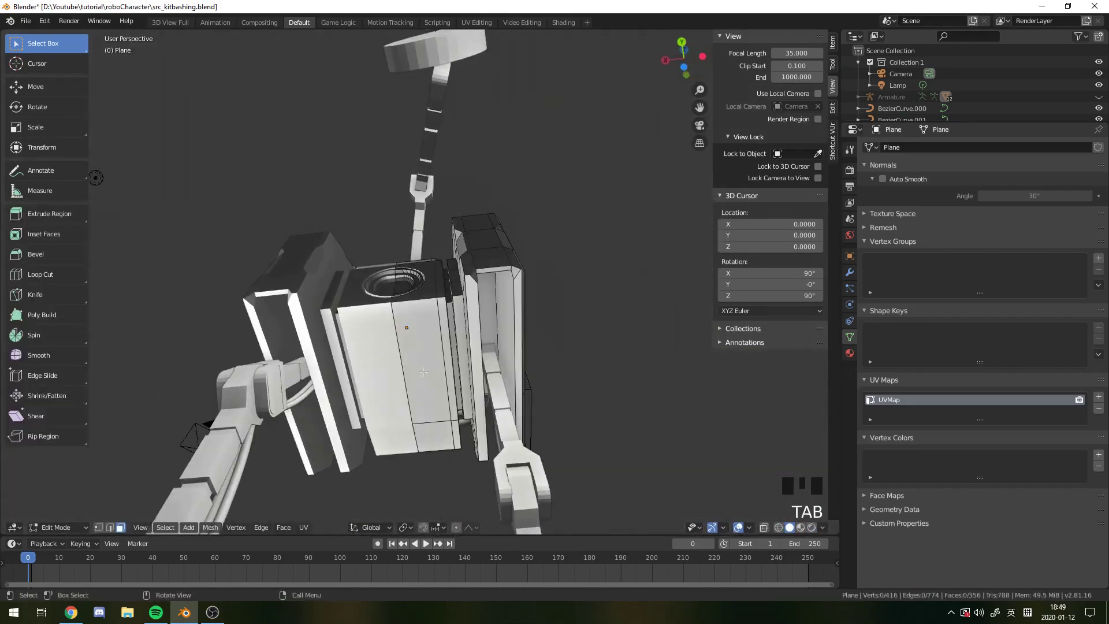
{"action": "left_click", "coordinate": [633, 364]}
{"action": "middle_click_drag", "start_coordinate": [633, 364], "coordinate": [428, 379]}
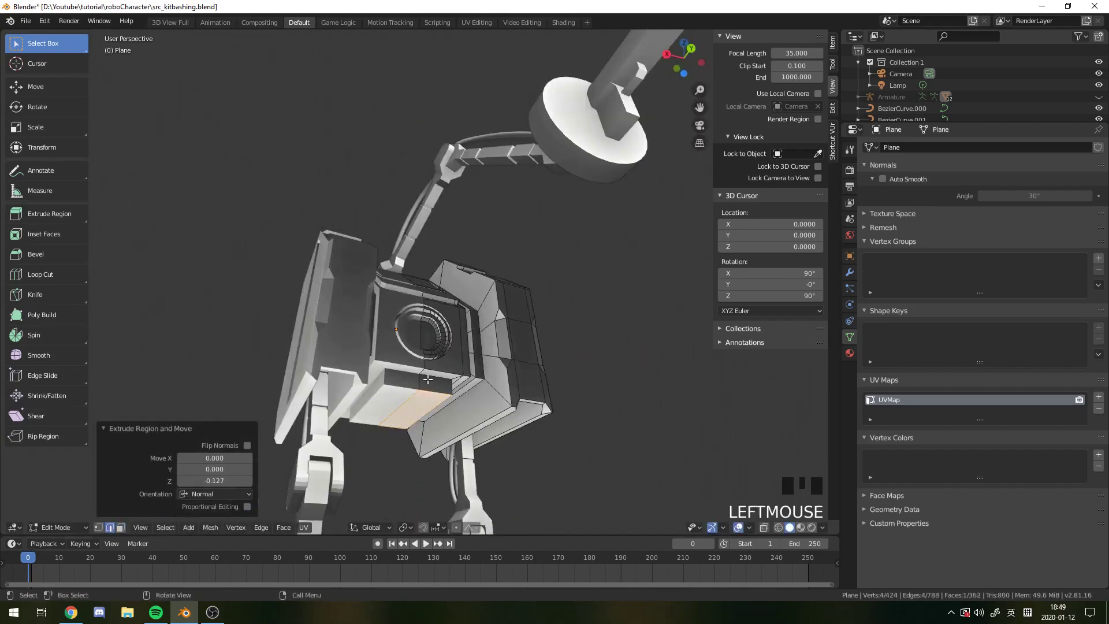
{"action": "left_click", "coordinate": [492, 405]}
{"action": "key", "text": "Tab"}
Step: Examine the whole robot, its front recess, lower block and top panels from several angles for areas that need detail
{"action": "middle_click_drag", "start_coordinate": [492, 405], "coordinate": [559, 315]}
{"action": "scroll", "coordinate": [358, 364], "scroll_direction": "down", "scroll_amount": 3}
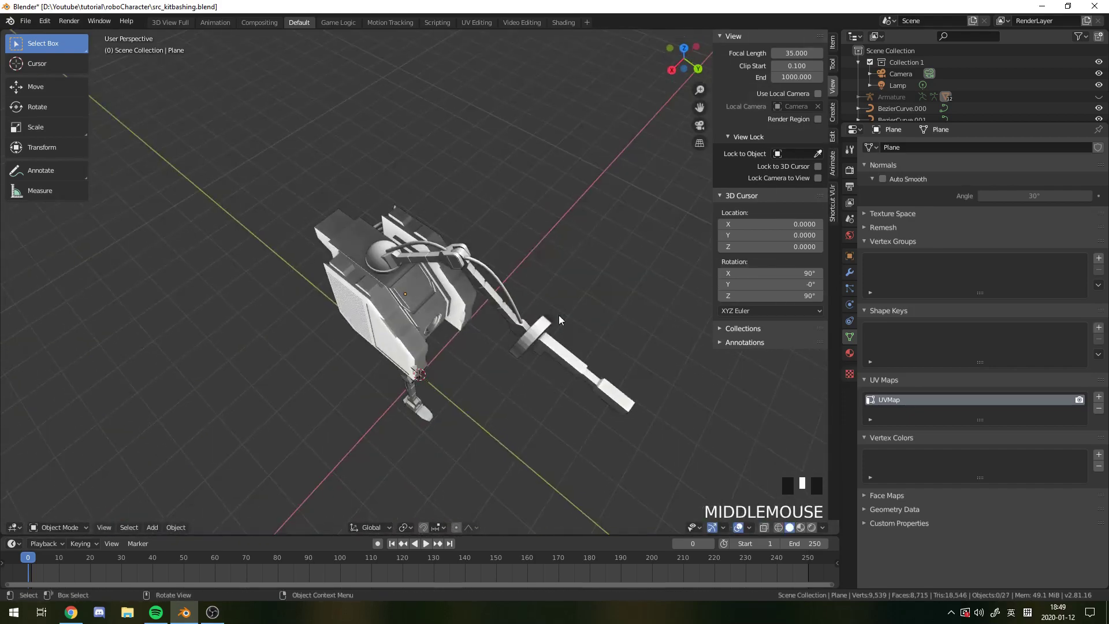
{"action": "middle_click_drag", "start_coordinate": [455, 213], "coordinate": [545, 258]}
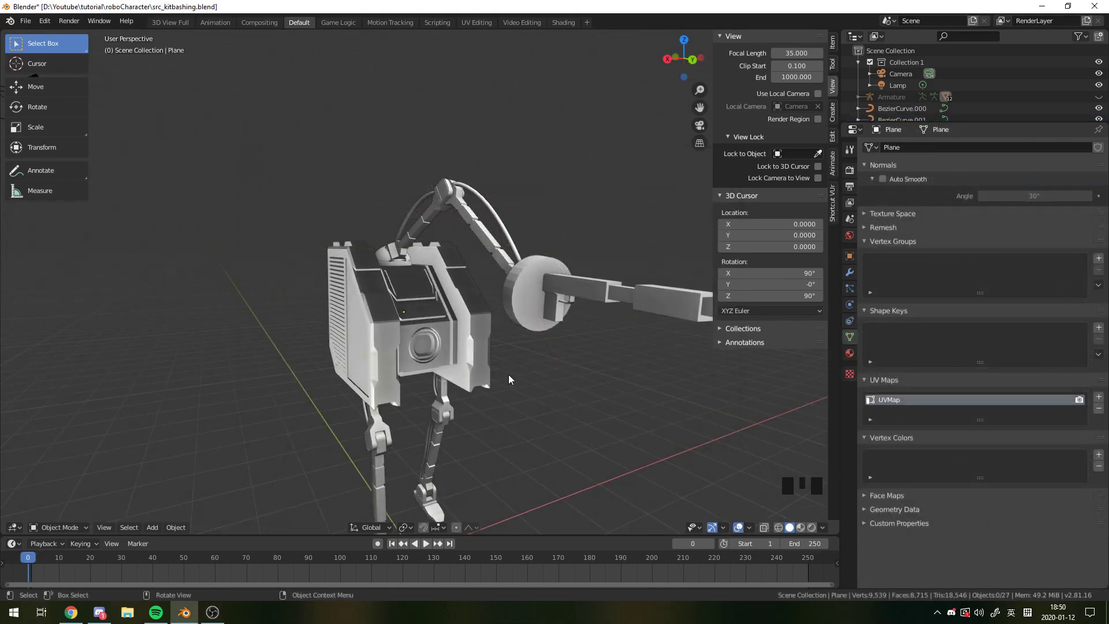
{"action": "scroll", "coordinate": [444, 303], "scroll_direction": "down", "scroll_amount": 3}
{"action": "scroll", "coordinate": [457, 308], "scroll_direction": "up", "scroll_amount": 1}
{"action": "middle_click_drag", "start_coordinate": [472, 275], "coordinate": [331, 285]}
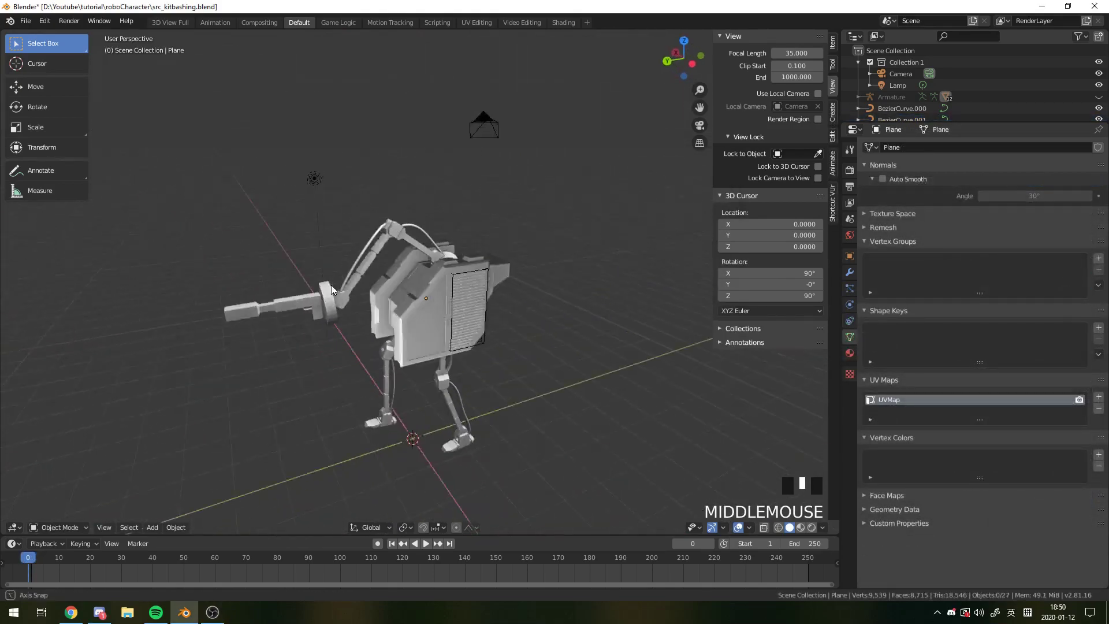
{"action": "scroll", "coordinate": [447, 323], "scroll_direction": "up", "scroll_amount": 4}
{"action": "middle_click_drag", "start_coordinate": [448, 324], "coordinate": [610, 331]}
{"action": "scroll", "coordinate": [449, 366], "scroll_direction": "up", "scroll_amount": 3}
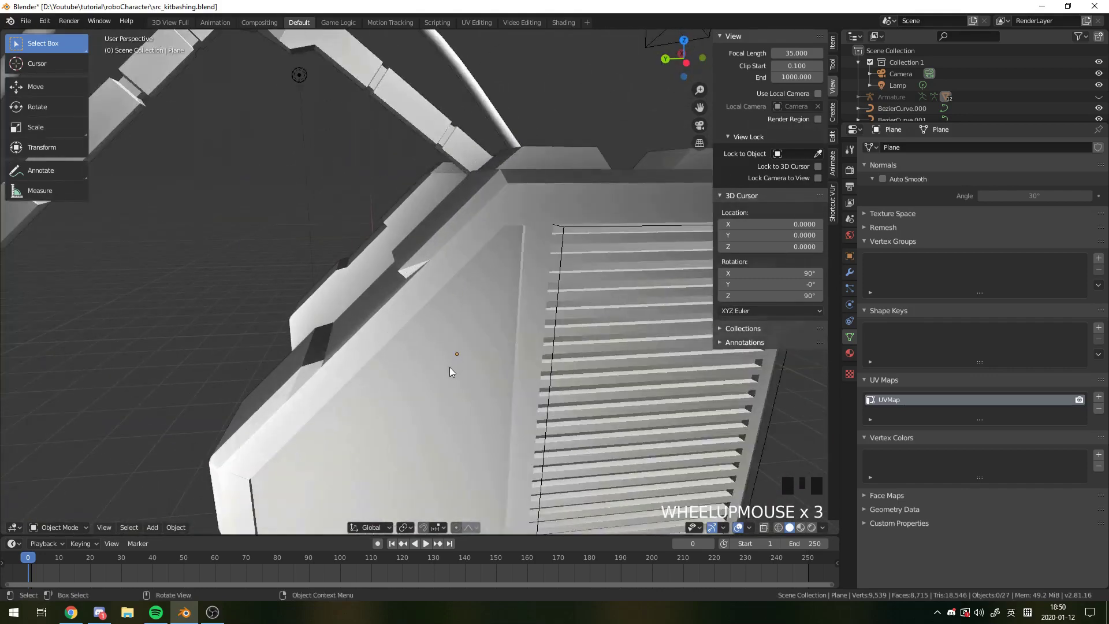
{"action": "scroll", "coordinate": [449, 366], "scroll_direction": "down", "scroll_amount": 2}
{"action": "middle_click_drag", "start_coordinate": [377, 286], "coordinate": [556, 272]}
{"action": "scroll", "coordinate": [505, 290], "scroll_direction": "up", "scroll_amount": 4}
{"action": "scroll", "coordinate": [490, 311], "scroll_direction": "down", "scroll_amount": 2}
{"action": "scroll", "coordinate": [520, 329], "scroll_direction": "down", "scroll_amount": 4}
{"action": "scroll", "coordinate": [500, 357], "scroll_direction": "up", "scroll_amount": 3}
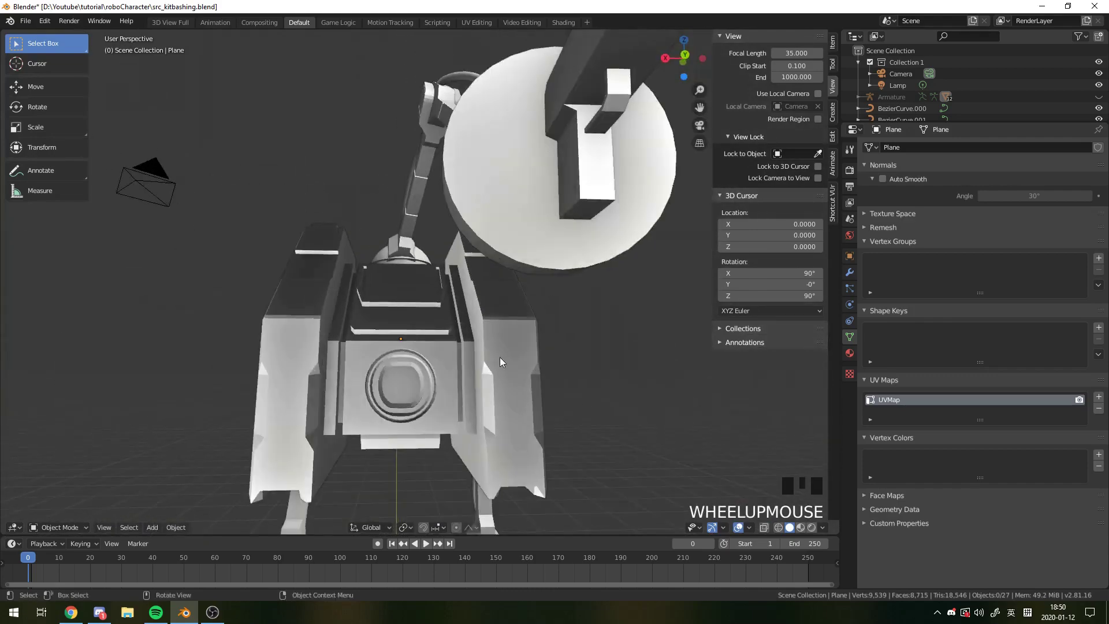
{"action": "middle_click_drag", "start_coordinate": [501, 357], "coordinate": [400, 469]}
{"action": "scroll", "coordinate": [598, 408], "scroll_direction": "down", "scroll_amount": 3}
{"action": "scroll", "coordinate": [464, 420], "scroll_direction": "up", "scroll_amount": 2}
{"action": "scroll", "coordinate": [467, 421], "scroll_direction": "down", "scroll_amount": 1}
{"action": "scroll", "coordinate": [466, 422], "scroll_direction": "down", "scroll_amount": 2}
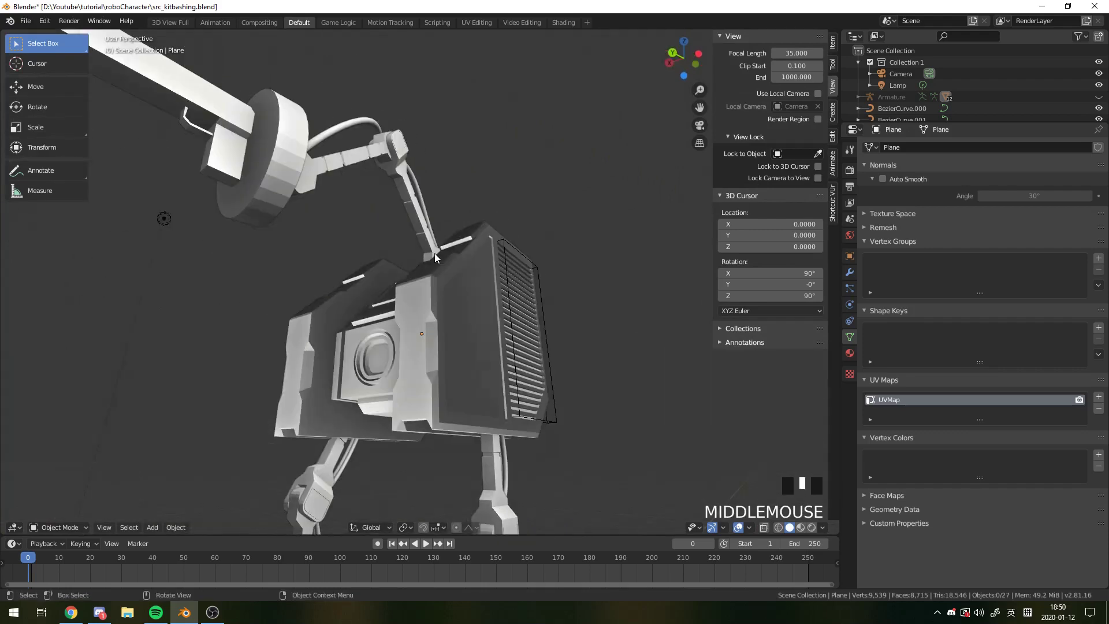
{"action": "middle_click_drag", "start_coordinate": [435, 253], "coordinate": [439, 310]}
{"action": "scroll", "coordinate": [504, 296], "scroll_direction": "up", "scroll_amount": 2}
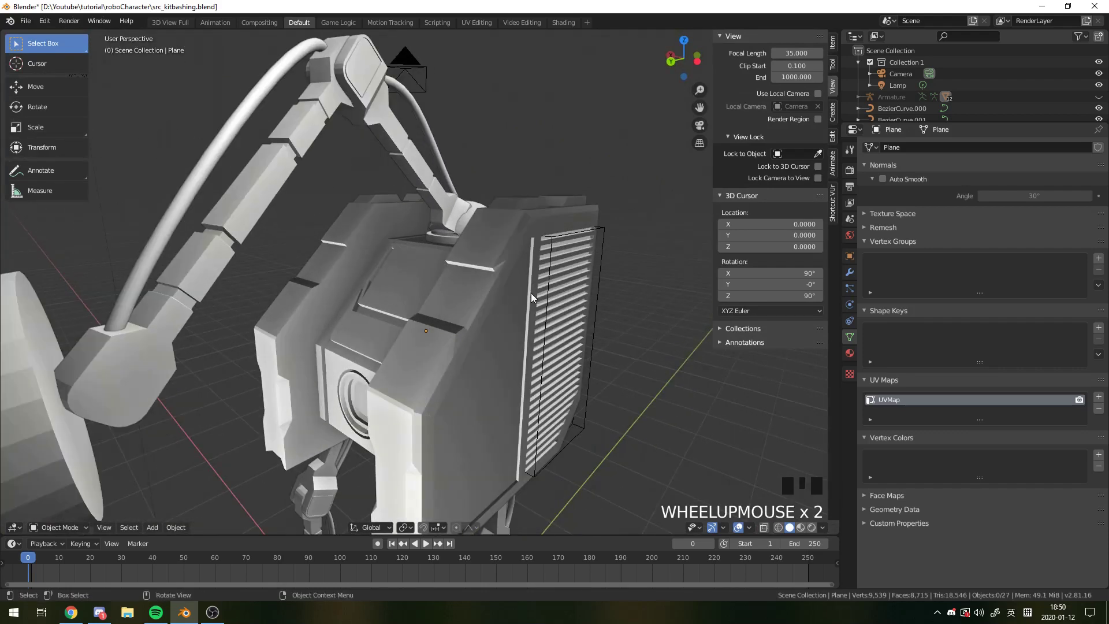
{"action": "middle_click_drag", "start_coordinate": [531, 293], "coordinate": [376, 282]}
{"action": "scroll", "coordinate": [564, 258], "scroll_direction": "up", "scroll_amount": 2}
{"action": "scroll", "coordinate": [593, 251], "scroll_direction": "down", "scroll_amount": 1}
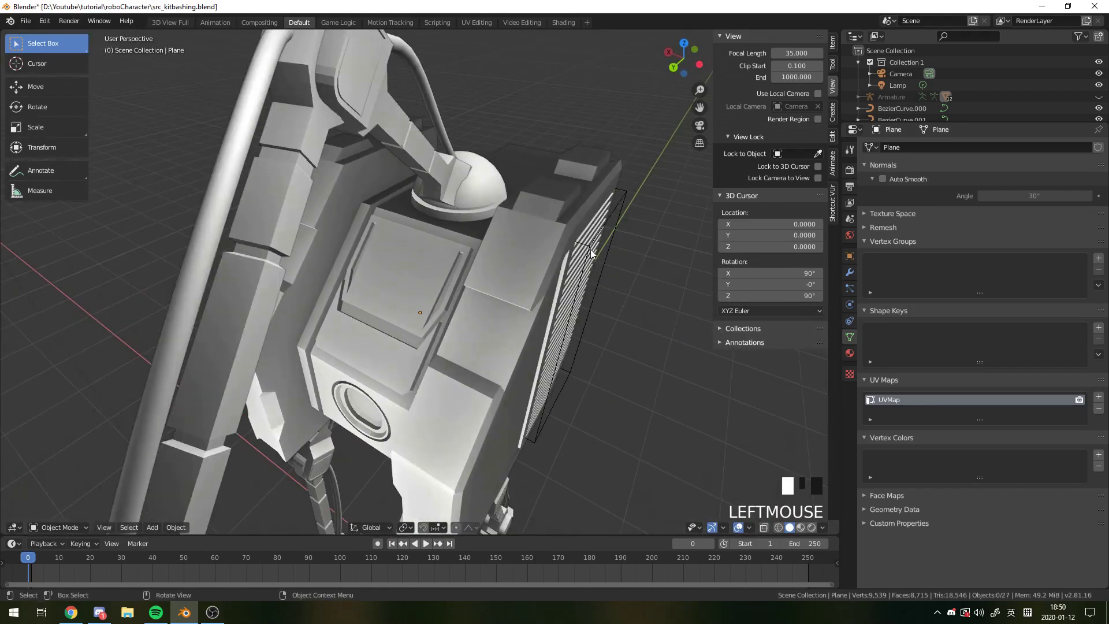
Step: Select the slot cutter on the side panel and the body in turn to inspect the louvred section
{"action": "left_click", "coordinate": [591, 253]}
{"action": "mouse_move", "coordinate": [591, 253]}
{"action": "middle_mouse_down"}
{"action": "mouse_move", "coordinate": [585, 269]}
{"action": "mouse_move", "coordinate": [575, 253]}
{"action": "middle_mouse_up"}
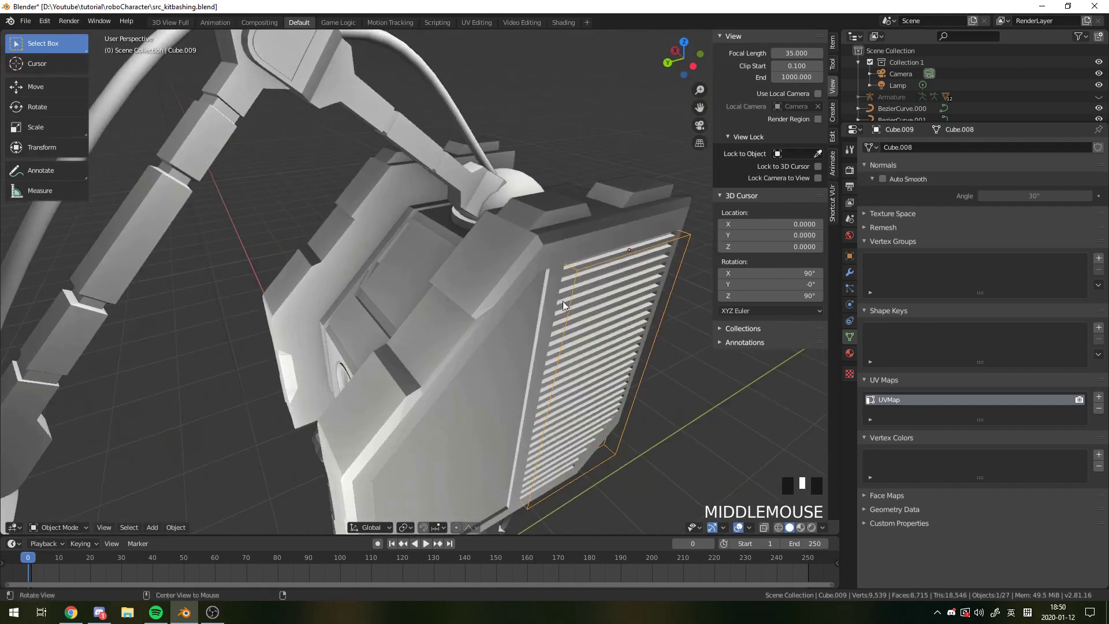
{"action": "middle_click_drag", "start_coordinate": [563, 301], "coordinate": [474, 285]}
{"action": "scroll", "coordinate": [603, 318], "scroll_direction": "down", "scroll_amount": 3}
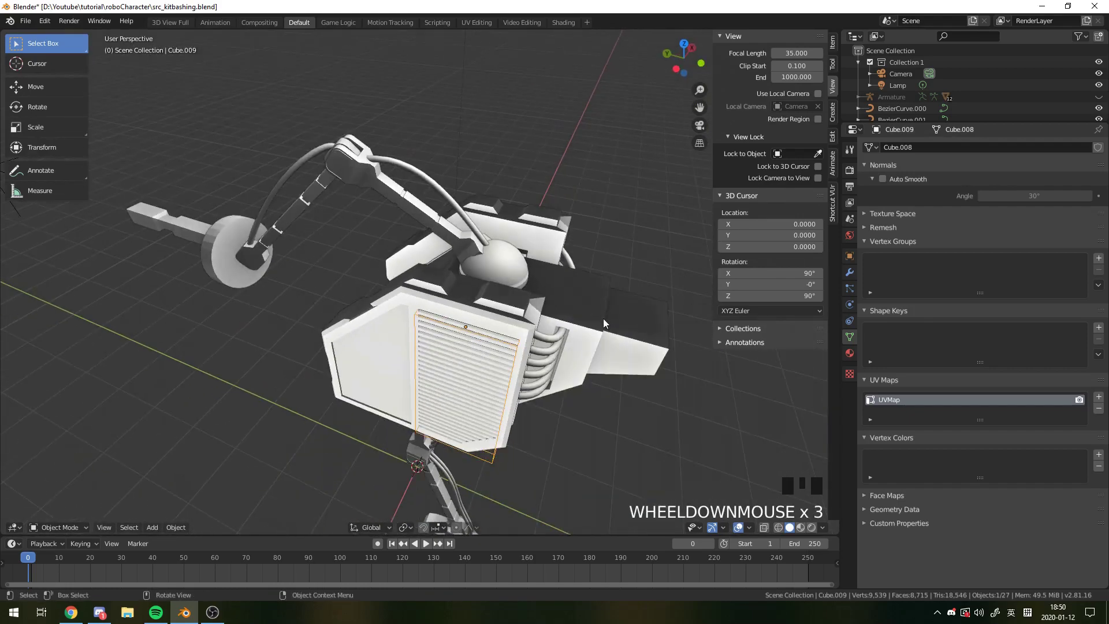
{"action": "left_click", "coordinate": [603, 317]}
{"action": "middle_click_drag", "start_coordinate": [603, 318], "coordinate": [448, 355]}
{"action": "key", "text": "a"}
{"action": "key", "text": "a"}
{"action": "key", "text": "a"}
{"action": "left_click", "coordinate": [448, 355]}
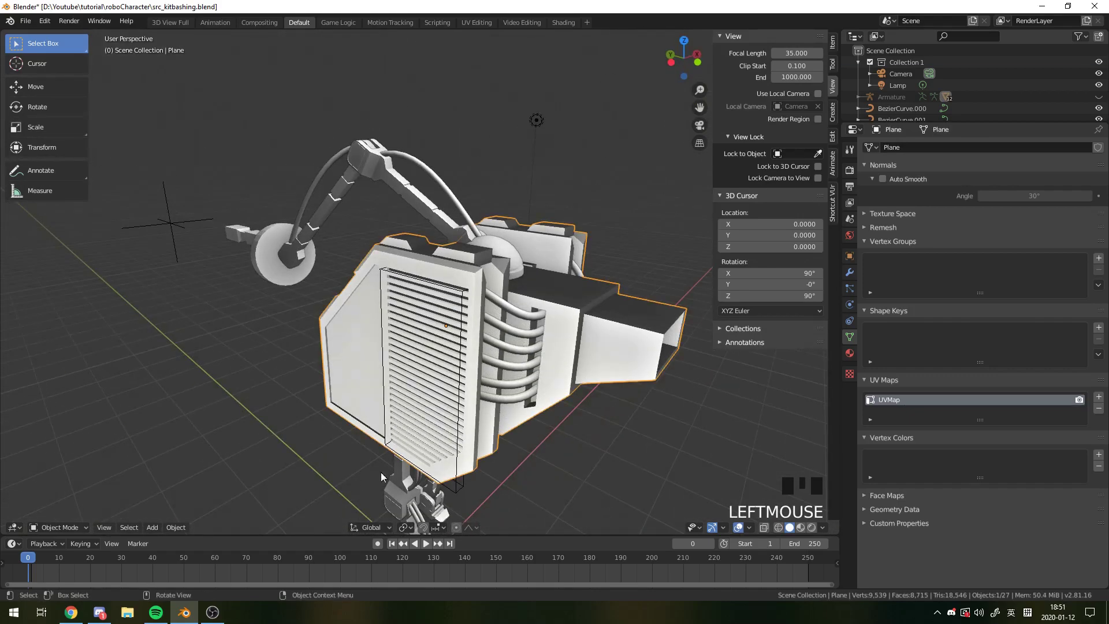
Step: Examine the body, arm and louvred side panel from the front, side and above
{"action": "middle_click_drag", "start_coordinate": [438, 321], "coordinate": [598, 390]}
{"action": "scroll", "coordinate": [452, 324], "scroll_direction": "up", "scroll_amount": 5}
{"action": "middle_click_drag", "start_coordinate": [452, 324], "coordinate": [508, 343]}
{"action": "scroll", "coordinate": [452, 320], "scroll_direction": "down", "scroll_amount": 4}
{"action": "scroll", "coordinate": [524, 356], "scroll_direction": "down", "scroll_amount": 3}
{"action": "scroll", "coordinate": [522, 355], "scroll_direction": "down", "scroll_amount": 4}
{"action": "scroll", "coordinate": [399, 344], "scroll_direction": "up", "scroll_amount": 5}
{"action": "scroll", "coordinate": [269, 313], "scroll_direction": "down", "scroll_amount": 4}
{"action": "scroll", "coordinate": [508, 343], "scroll_direction": "up", "scroll_amount": 4}
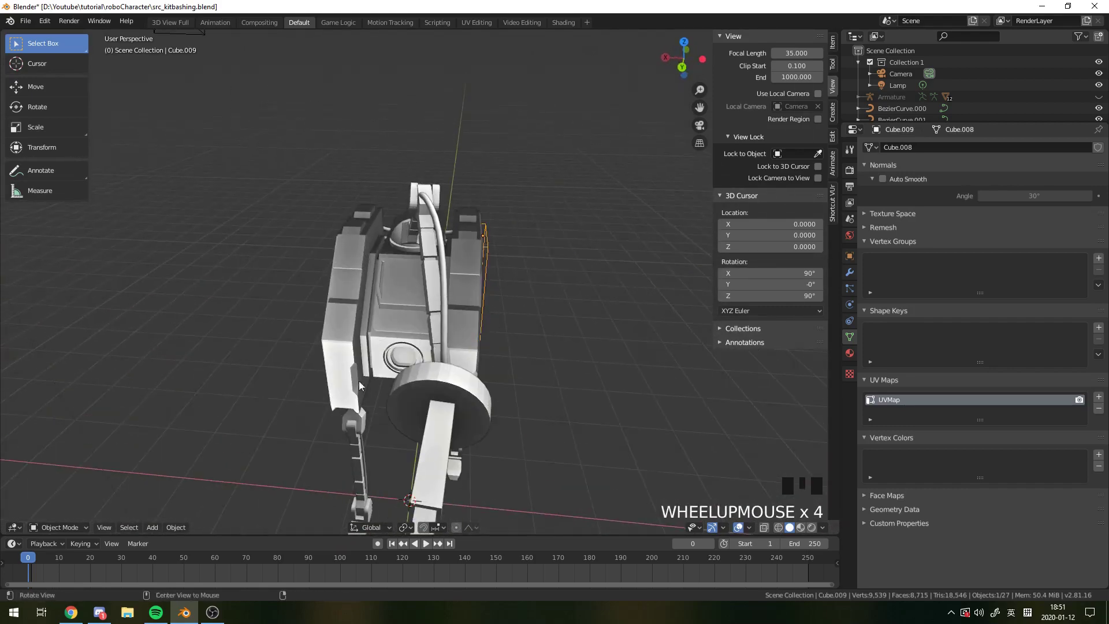
{"action": "middle_click_drag", "start_coordinate": [358, 381], "coordinate": [276, 370]}
{"action": "scroll", "coordinate": [283, 347], "scroll_direction": "up", "scroll_amount": 4}
{"action": "scroll", "coordinate": [295, 332], "scroll_direction": "down", "scroll_amount": 6}
{"action": "scroll", "coordinate": [303, 327], "scroll_direction": "up", "scroll_amount": 5}
{"action": "scroll", "coordinate": [306, 324], "scroll_direction": "down", "scroll_amount": 4}
{"action": "scroll", "coordinate": [461, 320], "scroll_direction": "up", "scroll_amount": 5}
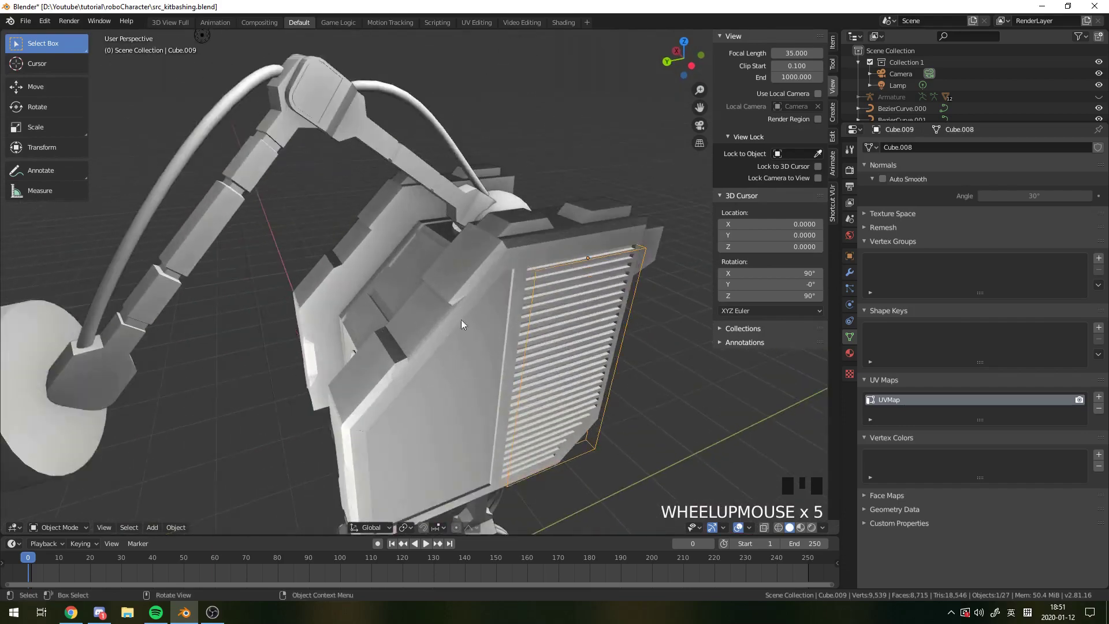
{"action": "middle_click_drag", "start_coordinate": [461, 320], "coordinate": [480, 331]}
{"action": "scroll", "coordinate": [480, 330], "scroll_direction": "down", "scroll_amount": 3}
{"action": "middle_click_drag", "start_coordinate": [499, 378], "coordinate": [359, 327]}
{"action": "scroll", "coordinate": [365, 334], "scroll_direction": "up", "scroll_amount": 3}
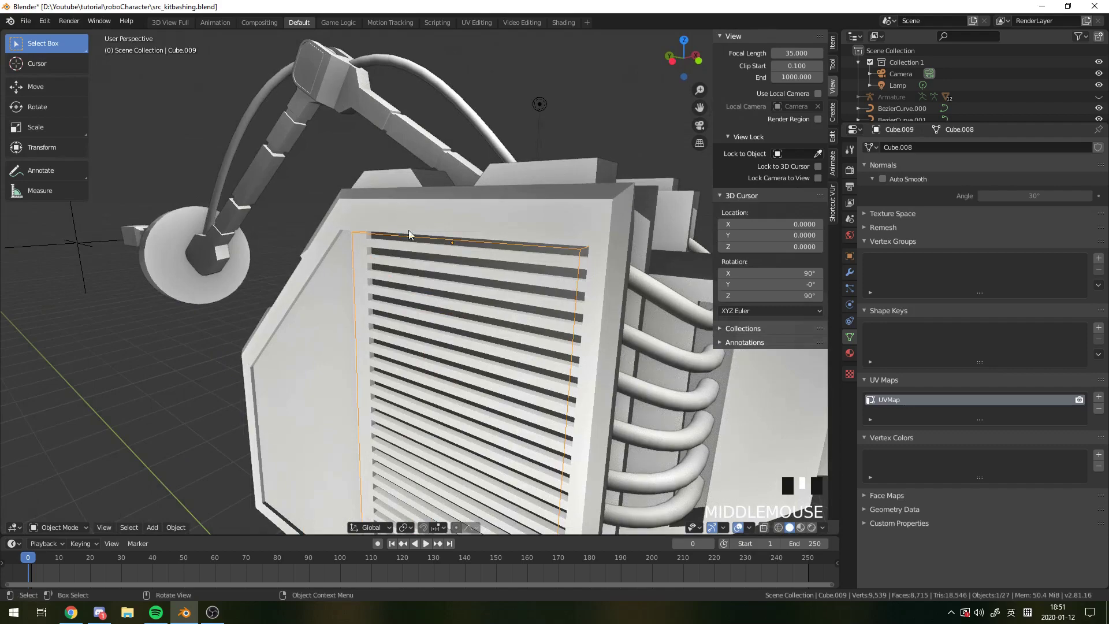
{"action": "scroll", "coordinate": [444, 351], "scroll_direction": "down", "scroll_amount": 2}
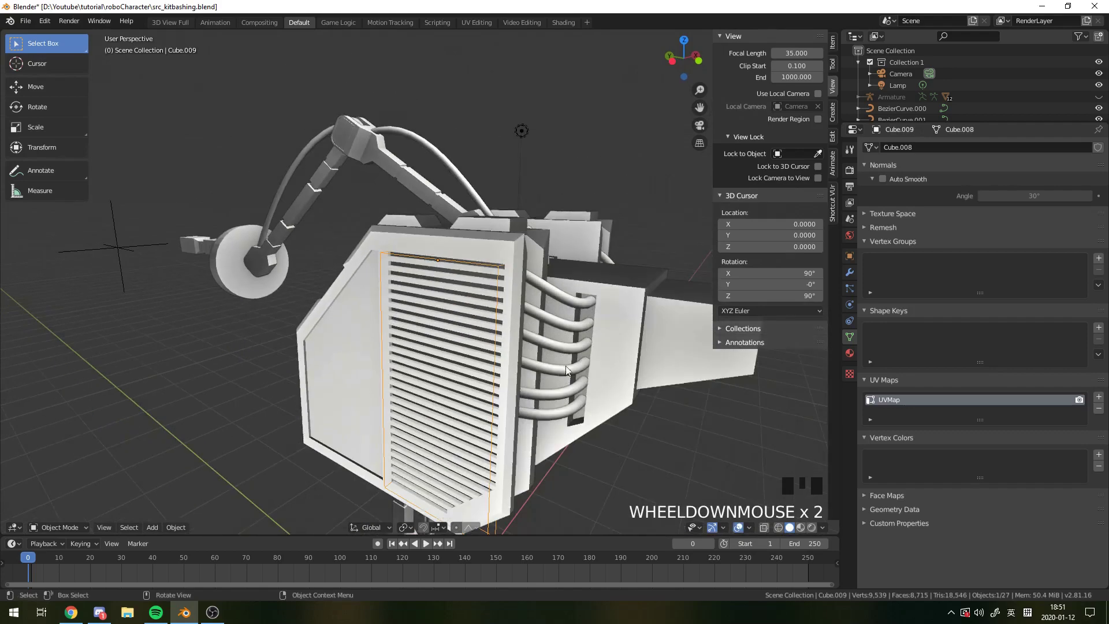
{"action": "middle_click_drag", "start_coordinate": [566, 370], "coordinate": [497, 269]}
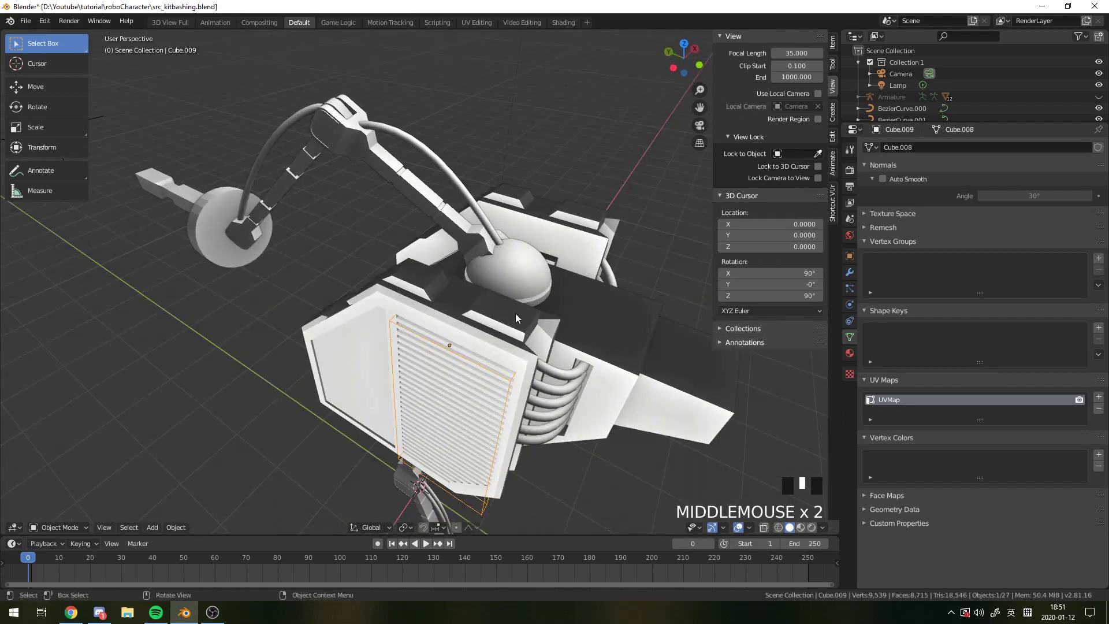
{"action": "middle_click_drag", "start_coordinate": [515, 313], "coordinate": [439, 375]}
Step: Examine the Bezier tubes joining the side panel to the rear of the body
{"action": "left_click", "coordinate": [416, 321], "text": "shift"}
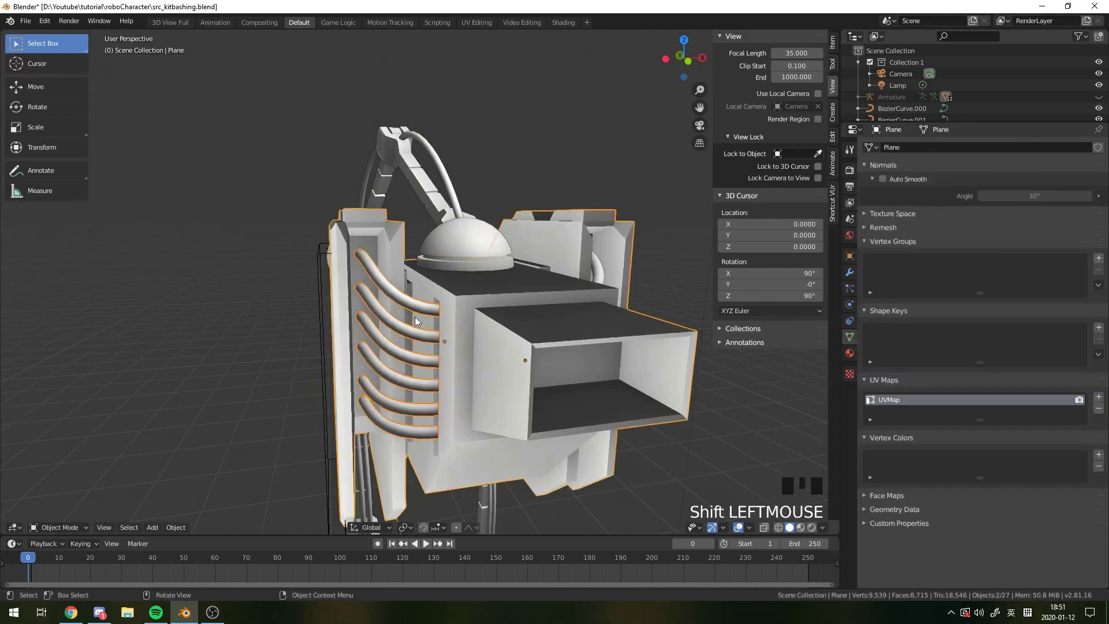
{"action": "left_click", "coordinate": [407, 307]}
{"action": "middle_click_drag", "start_coordinate": [407, 306], "coordinate": [490, 383]}
{"action": "scroll", "coordinate": [498, 319], "scroll_direction": "down", "scroll_amount": 2}
{"action": "middle_click_drag", "start_coordinate": [498, 319], "coordinate": [469, 366]}
{"action": "scroll", "coordinate": [459, 379], "scroll_direction": "up", "scroll_amount": 3}
{"action": "key", "text": "Tab"}
{"action": "key", "text": "Tab"}
{"action": "key", "text": "Tab"}
{"action": "left_click", "coordinate": [476, 369]}
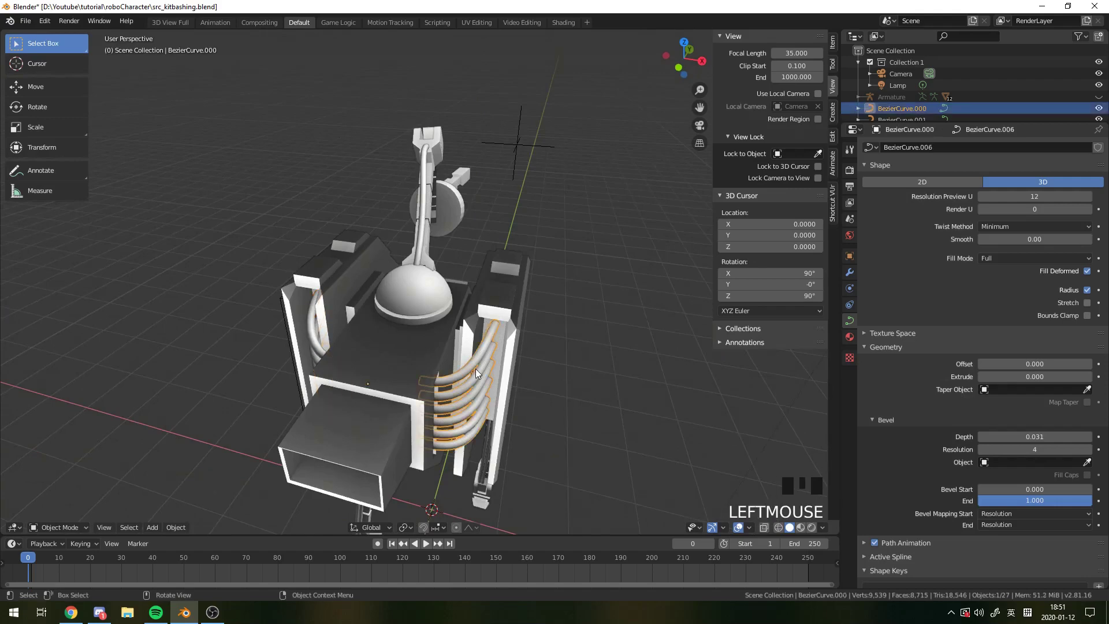
{"action": "left_click", "coordinate": [306, 344], "text": "shift"}
{"action": "middle_click_drag", "start_coordinate": [338, 358], "coordinate": [449, 414]}
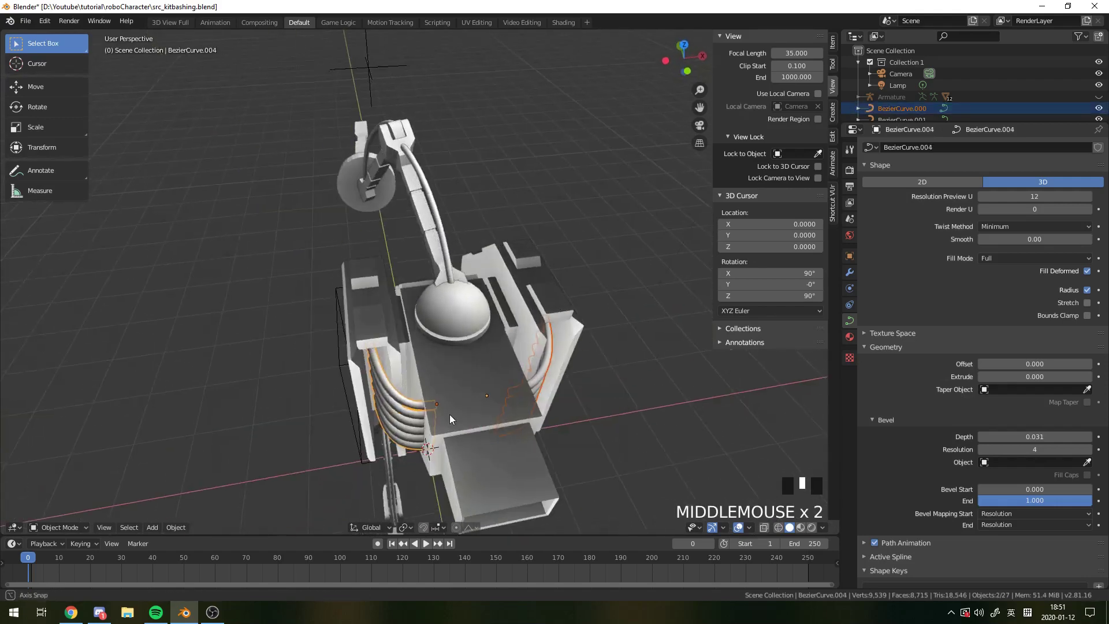
{"action": "left_click", "coordinate": [412, 406]}
{"action": "key", "text": "g"}
{"action": "right_click", "coordinate": [457, 390]}
Step: Edit the body mesh around the gap between the two raised blocks on top of the side panel
{"action": "middle_click_drag", "start_coordinate": [386, 352], "coordinate": [514, 293]}
{"action": "scroll", "coordinate": [515, 298], "scroll_direction": "up", "scroll_amount": 3}
{"action": "middle_click_drag", "start_coordinate": [580, 261], "coordinate": [535, 274]}
{"action": "key", "text": "Tab"}
{"action": "middle_click_drag", "start_coordinate": [618, 323], "coordinate": [584, 332]}
{"action": "middle_click_drag", "start_coordinate": [472, 285], "coordinate": [541, 296]}
{"action": "left_click", "coordinate": [574, 282]}
{"action": "key", "text": "Tab"}
{"action": "left_click", "coordinate": [575, 282]}
{"action": "key", "text": "Tab"}
{"action": "left_click", "coordinate": [583, 298]}
{"action": "left_click", "coordinate": [619, 312]}
{"action": "key", "text": "Tab"}
{"action": "scroll", "coordinate": [567, 315], "scroll_direction": "down", "scroll_amount": 2}
{"action": "scroll", "coordinate": [580, 240], "scroll_direction": "up", "scroll_amount": 2}
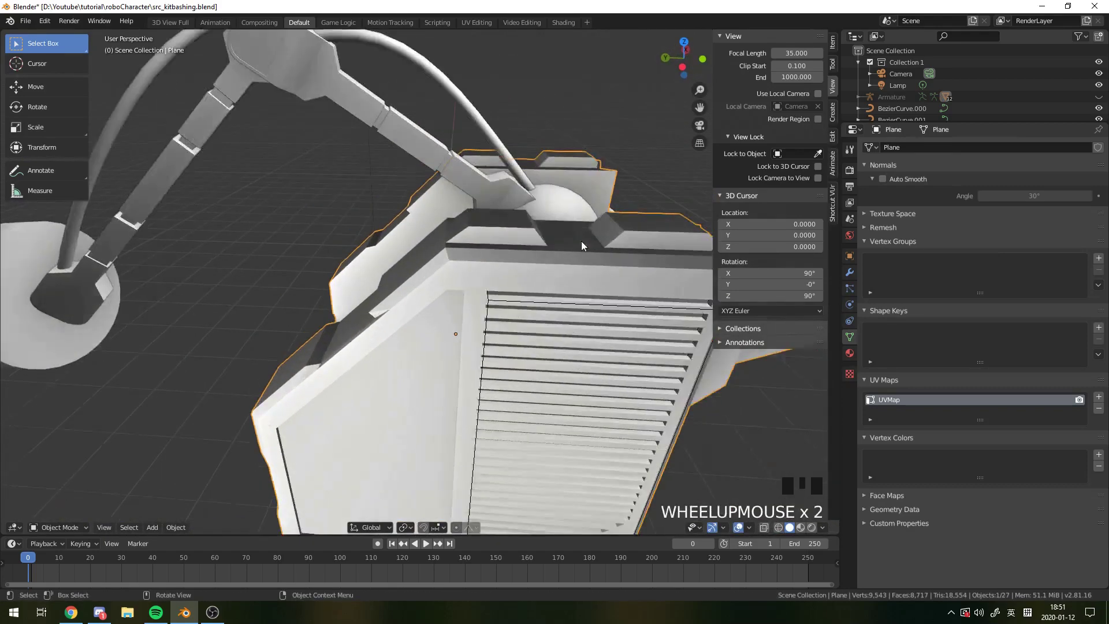
Step: Examine the finished side panel, front and underside of the body from several angles
{"action": "middle_click_drag", "start_coordinate": [581, 241], "coordinate": [532, 286]}
{"action": "scroll", "coordinate": [535, 293], "scroll_direction": "down", "scroll_amount": 2}
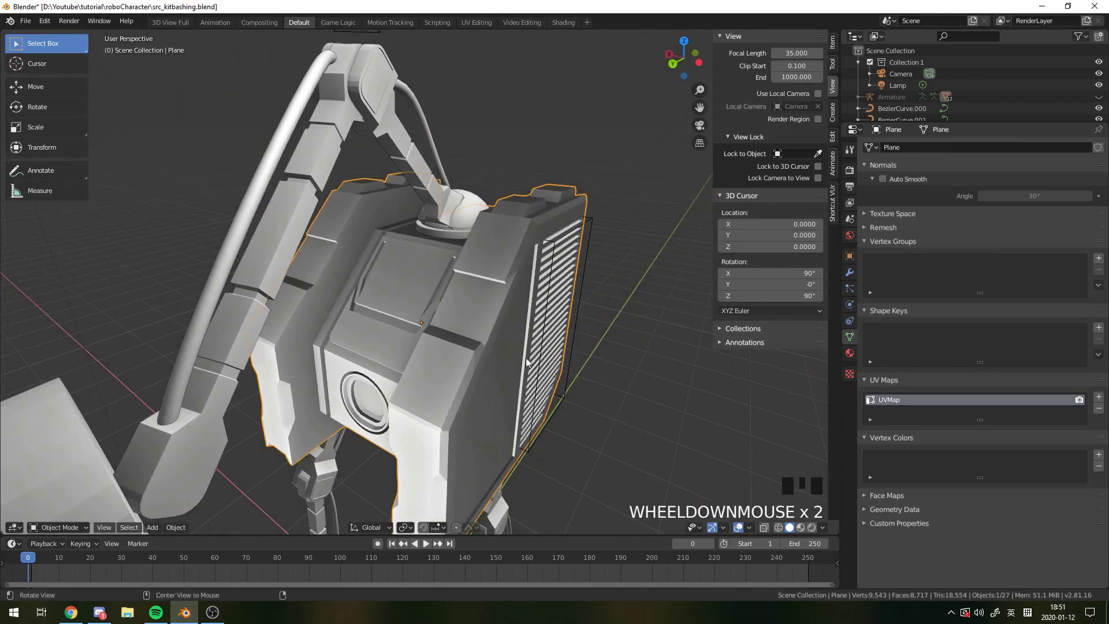
{"action": "middle_click_drag", "start_coordinate": [525, 358], "coordinate": [488, 214]}
{"action": "middle_click_drag", "start_coordinate": [412, 445], "coordinate": [445, 412]}
{"action": "scroll", "coordinate": [445, 411], "scroll_direction": "down", "scroll_amount": 3}
{"action": "scroll", "coordinate": [459, 401], "scroll_direction": "up", "scroll_amount": 1}
{"action": "scroll", "coordinate": [460, 401], "scroll_direction": "up", "scroll_amount": 1}
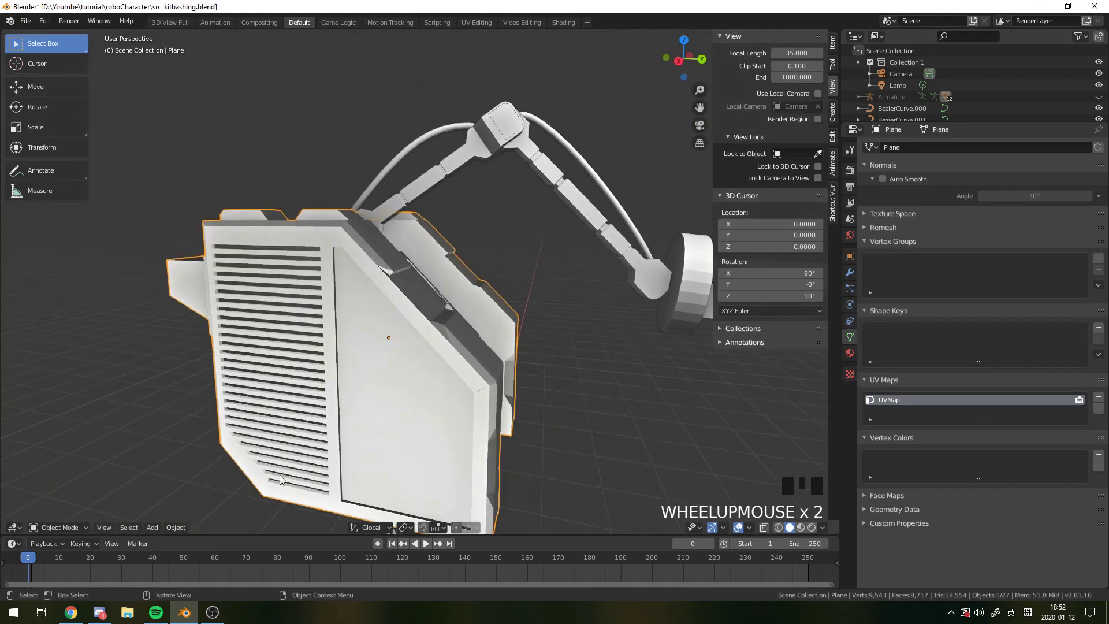
{"action": "middle_click_drag", "start_coordinate": [391, 520], "coordinate": [412, 372]}
{"action": "scroll", "coordinate": [340, 446], "scroll_direction": "down", "scroll_amount": 4}
{"action": "scroll", "coordinate": [438, 327], "scroll_direction": "up", "scroll_amount": 4}
{"action": "left_click", "coordinate": [432, 383]}
{"action": "key", "text": "Tab"}
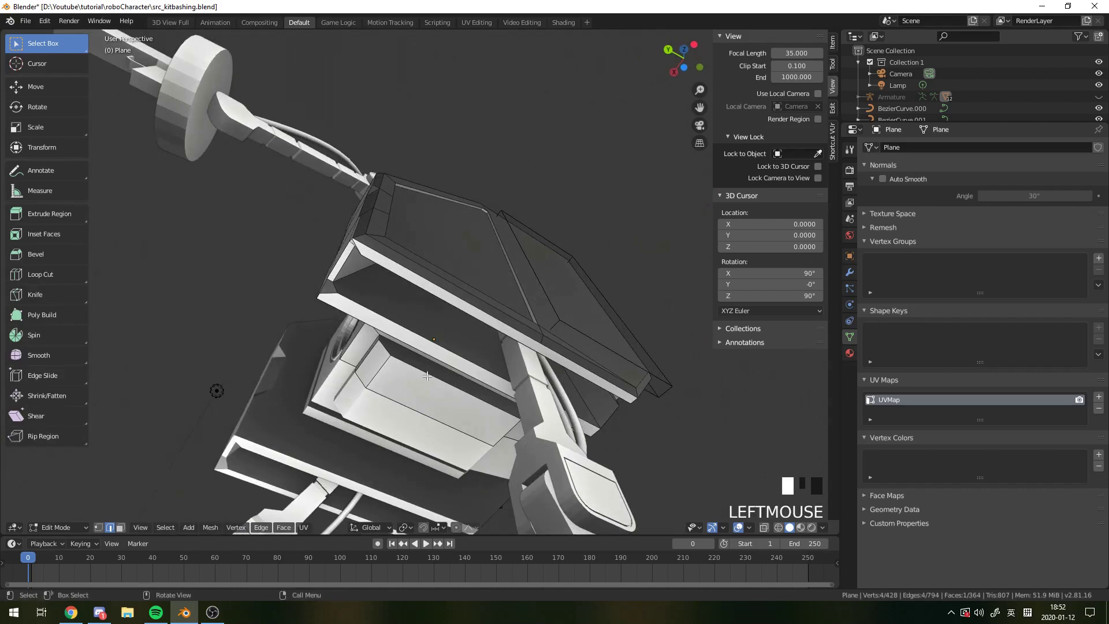
{"action": "left_click", "coordinate": [212, 612]}
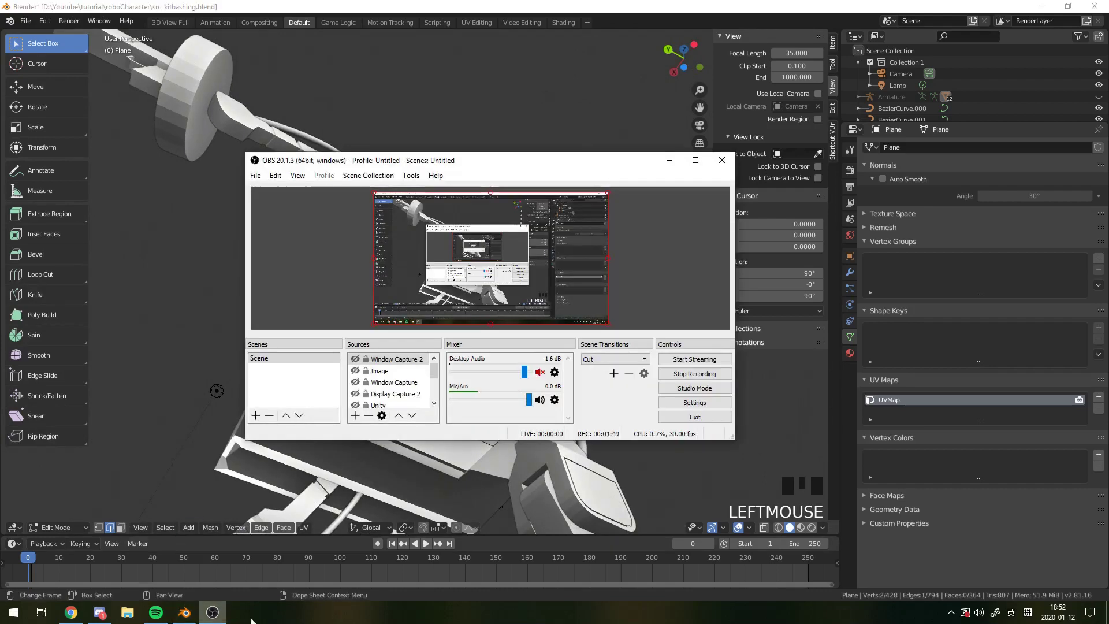
{"action": "left_click", "coordinate": [679, 379]}
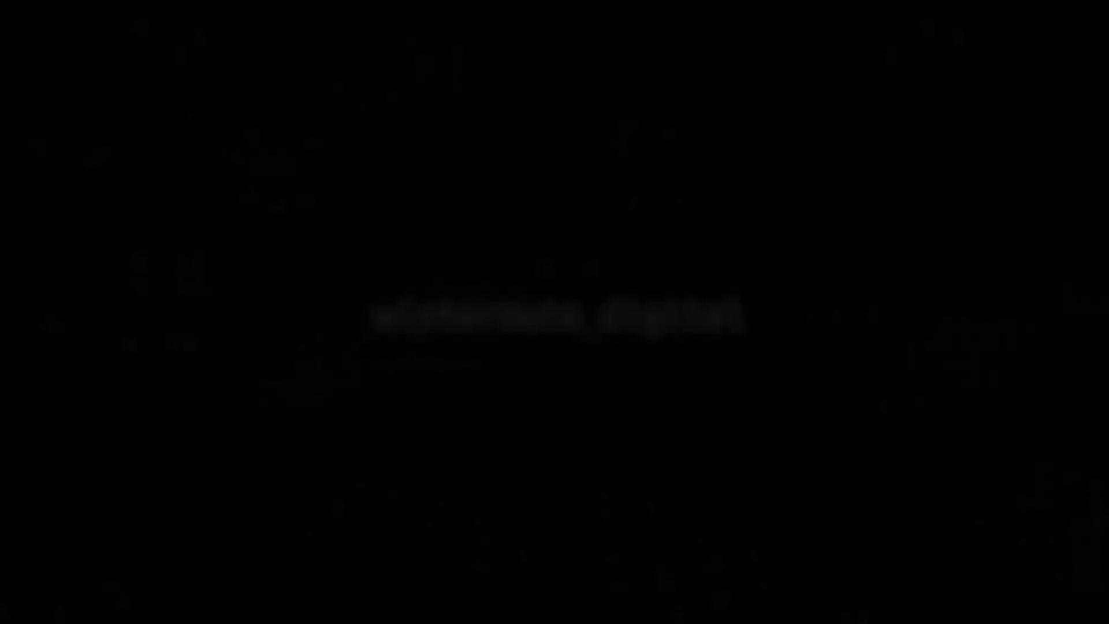